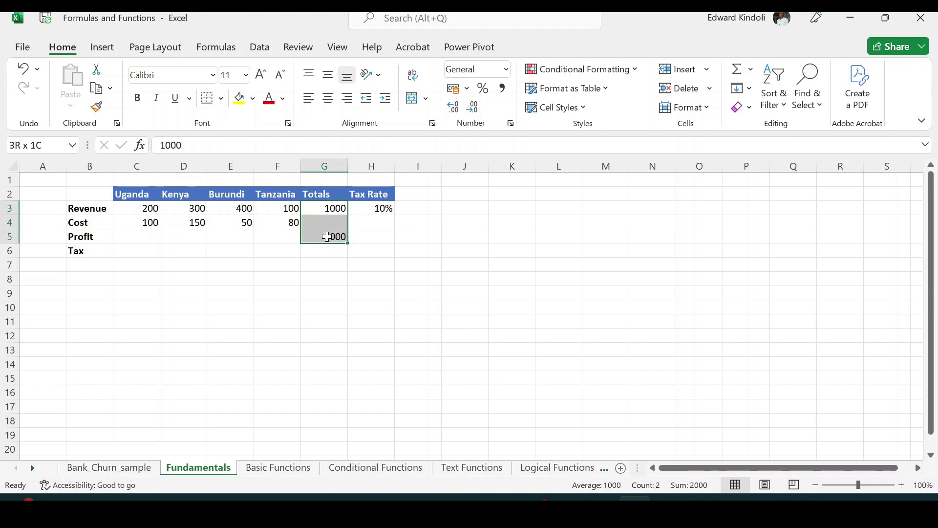
Step: Clear the contents of the Totals cells G3:G5
key(Delete)
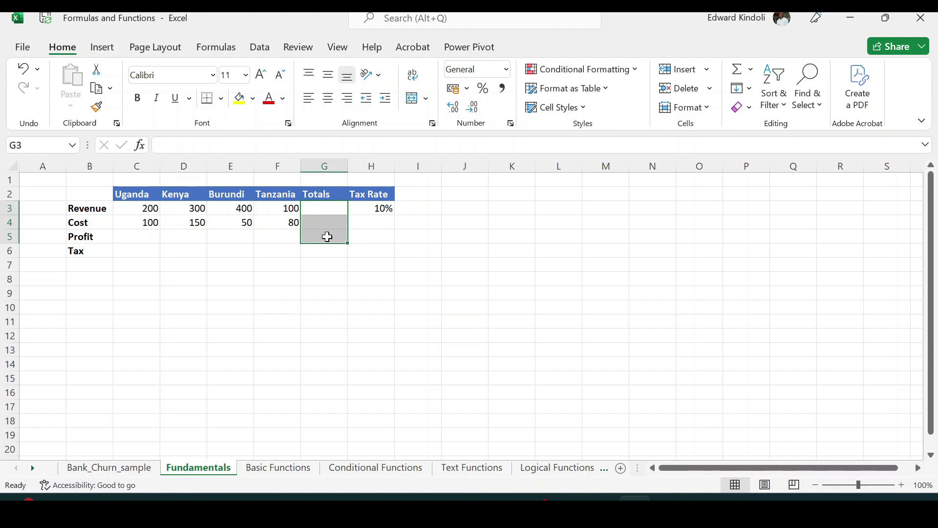
click(313, 267)
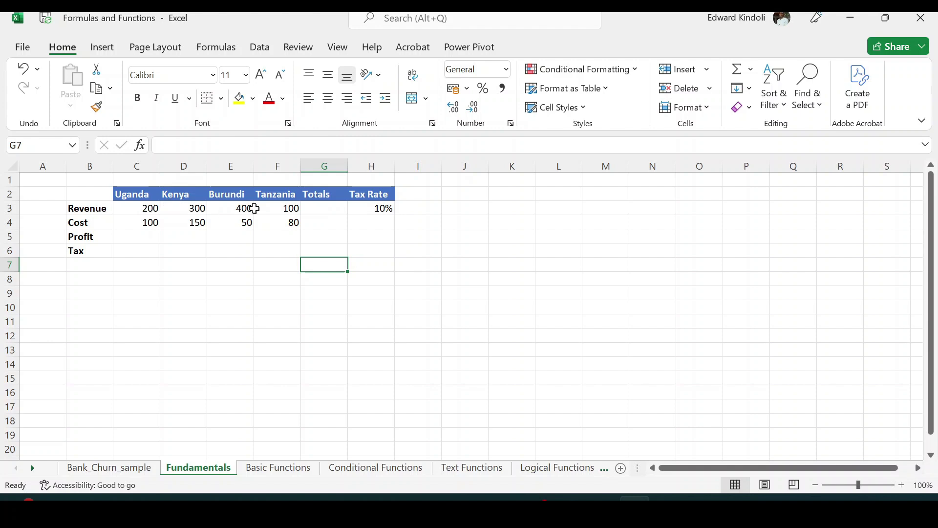
Step: Add up the four countries' revenue in cell G3 with the formula =C3+D3+E3+F3
click(314, 209)
text(=)
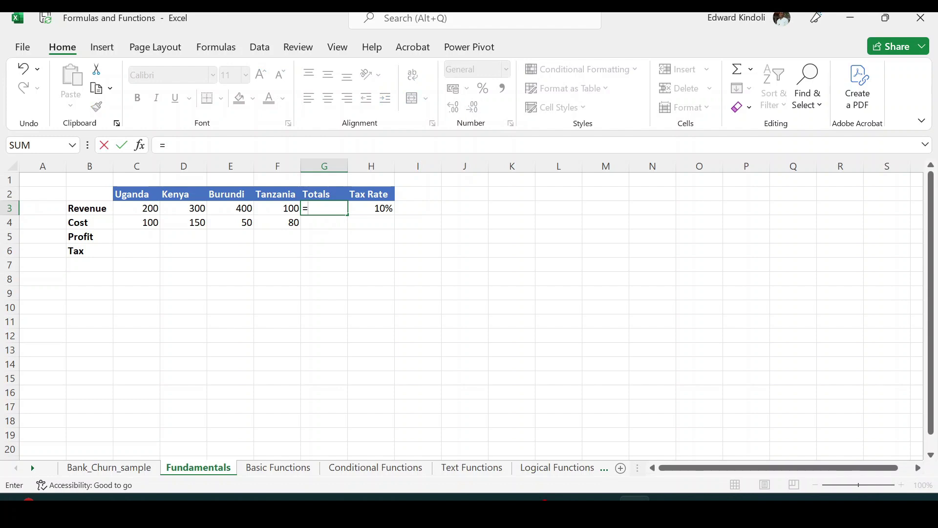
click(135, 209)
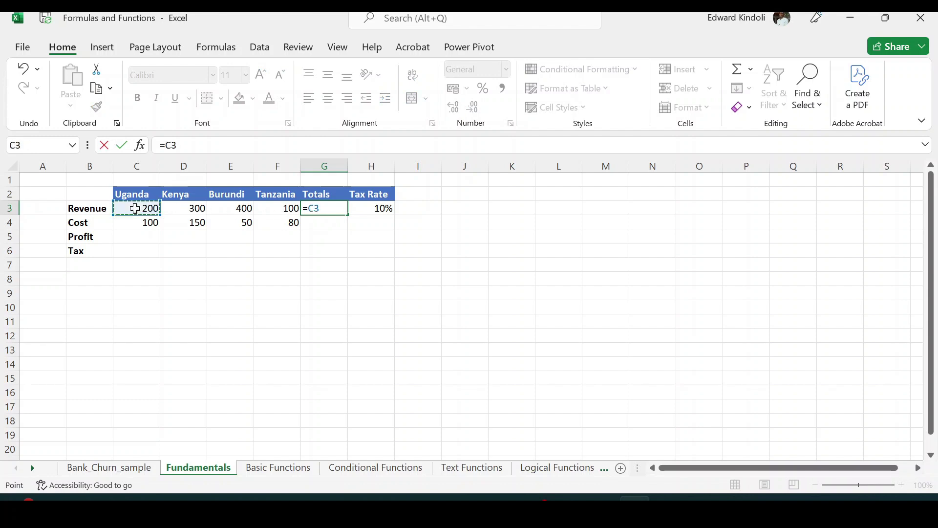
text(+)
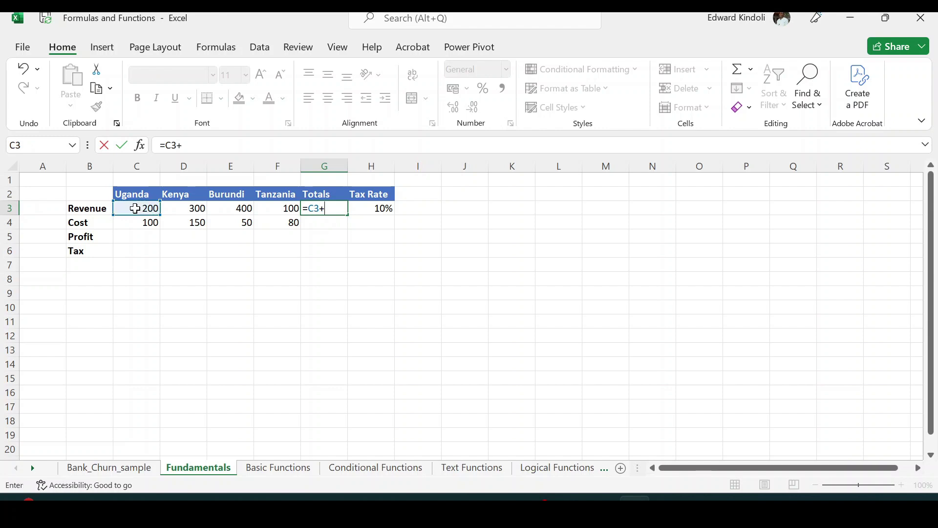
click(187, 211)
text(+)
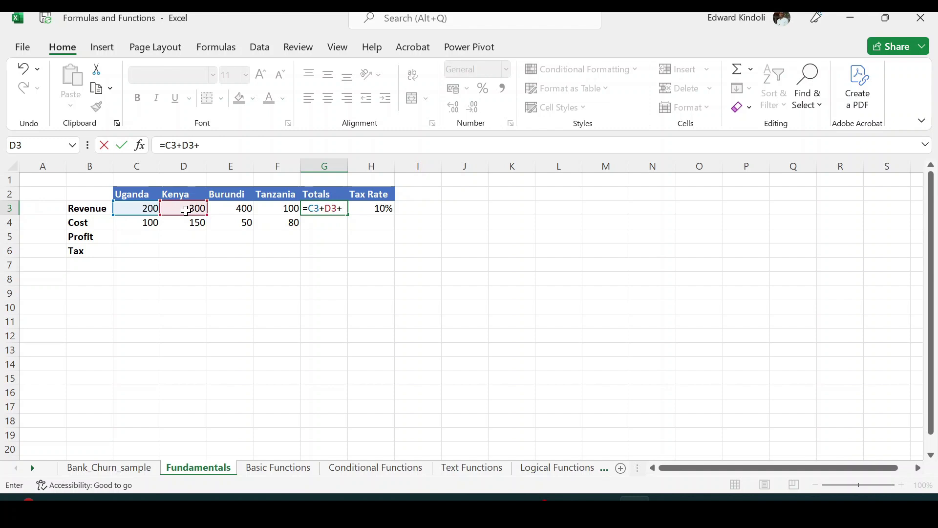
click(231, 212)
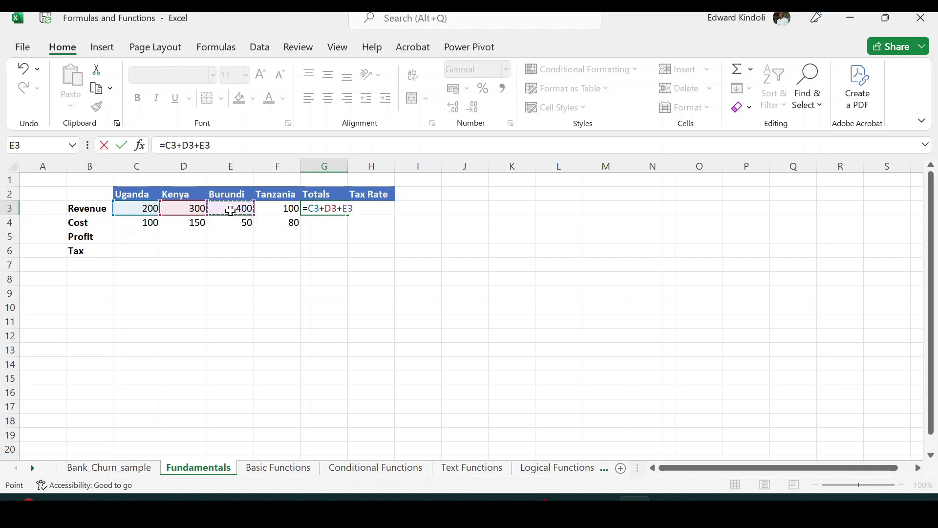
text(+)
click(285, 207)
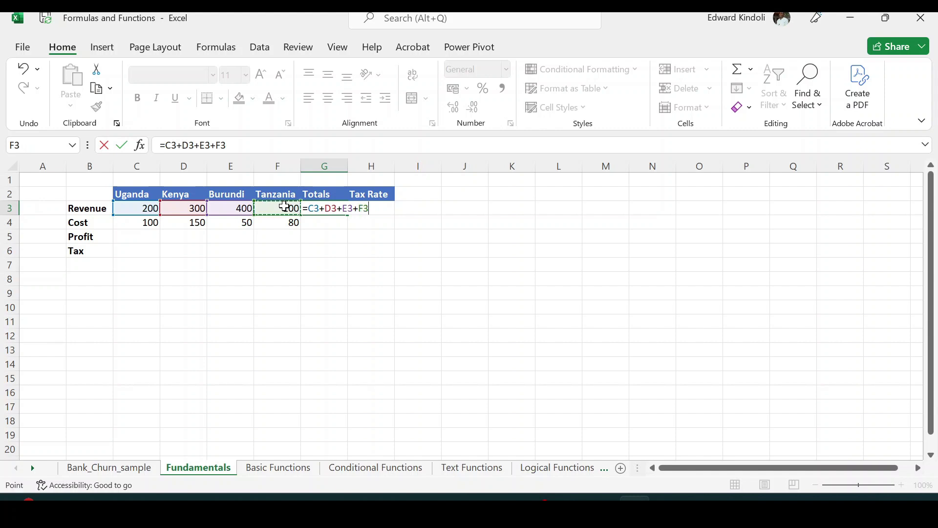
key(Return)
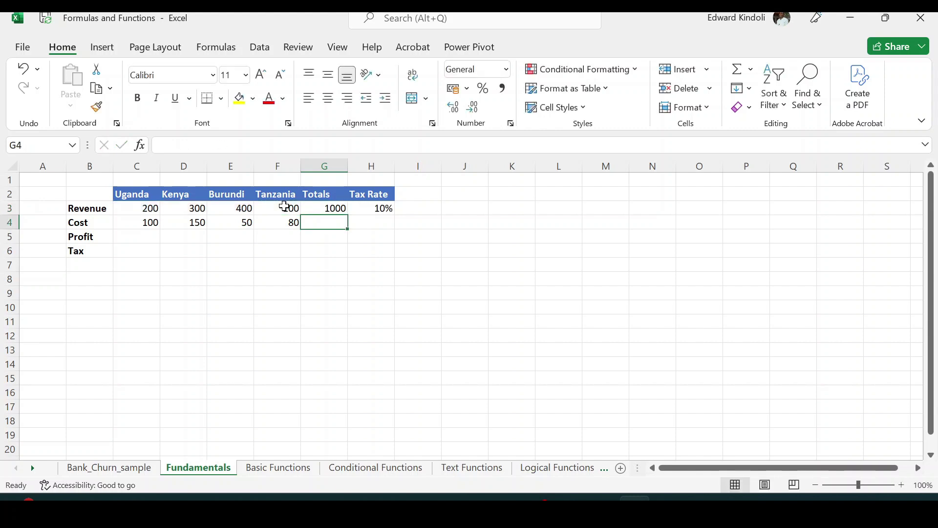
Step: Replace the revenue total formula in cell G3 with =SUM(C3:F3)
click(321, 212)
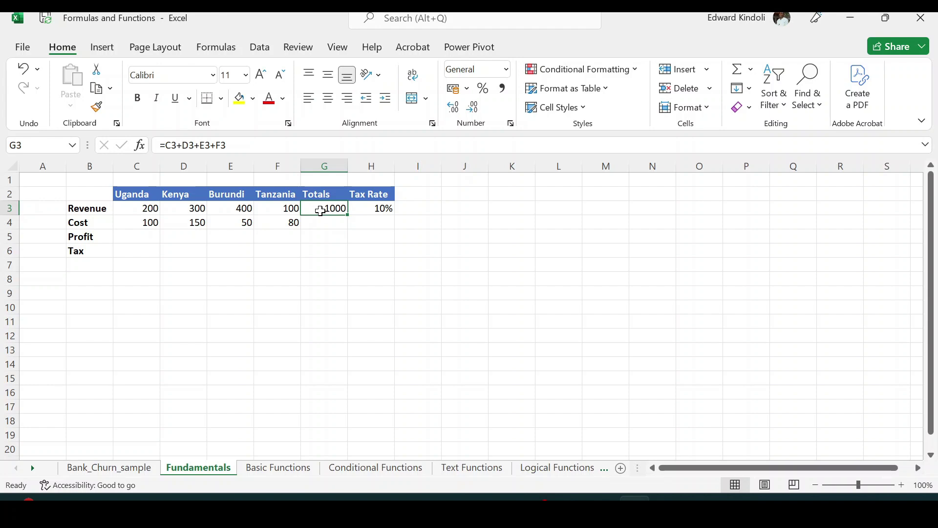
key(Delete)
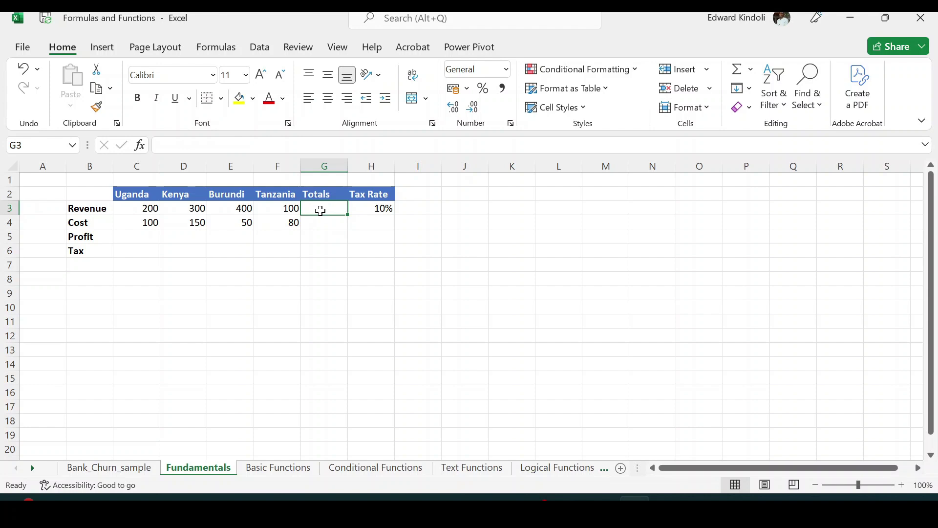
text(=)
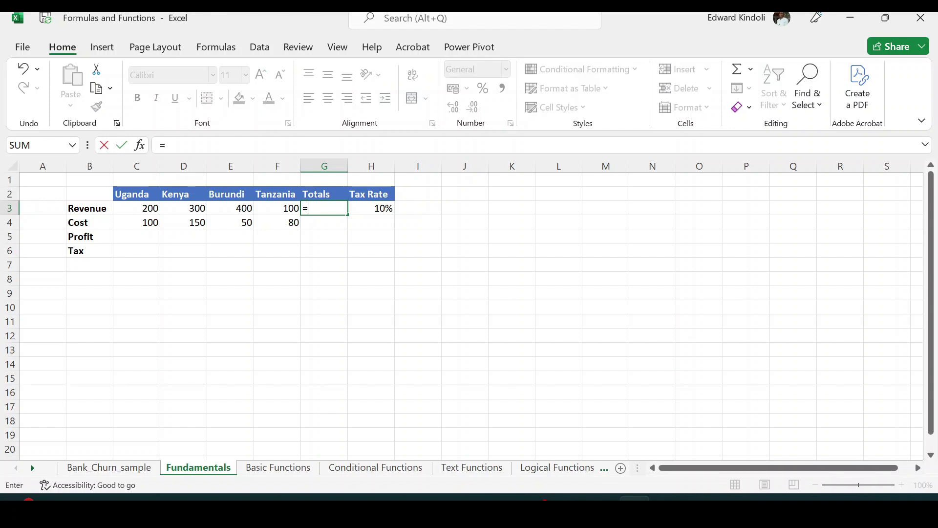
text(sum)
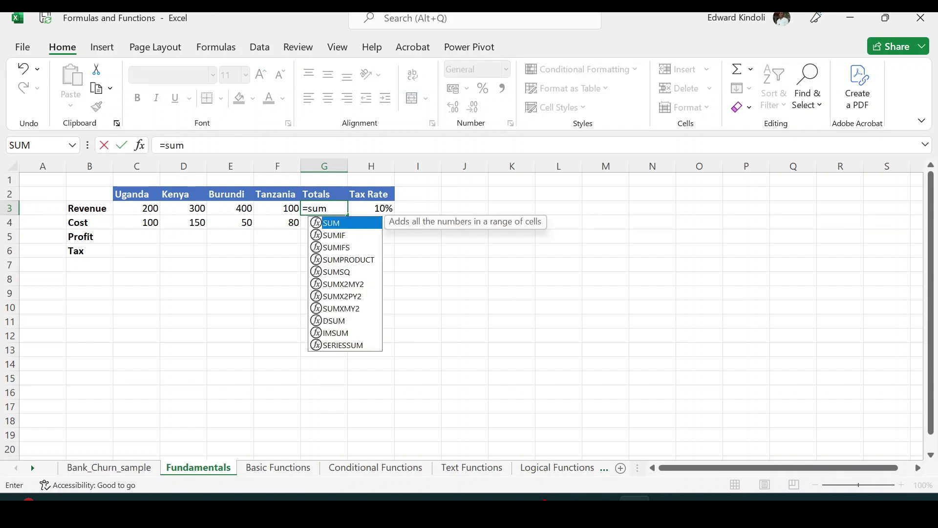
key(Tab)
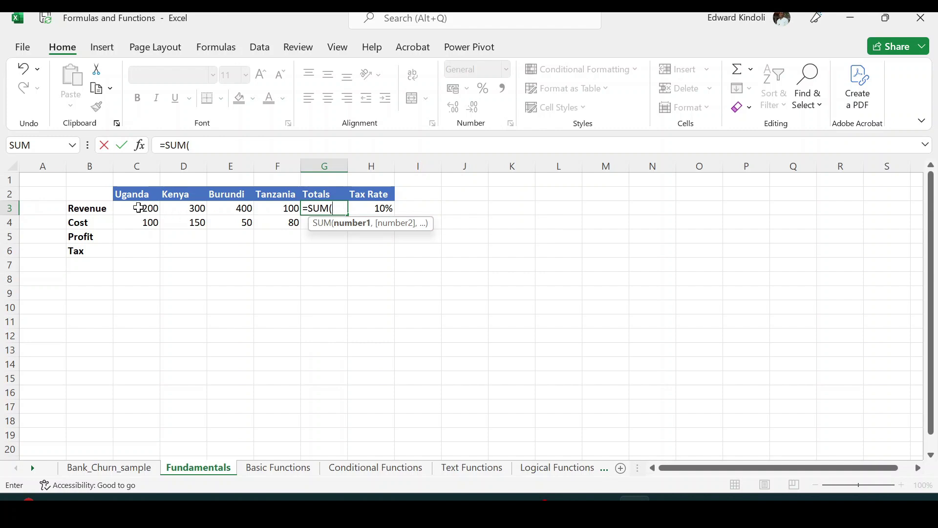
drag(139, 208, 273, 206)
text())
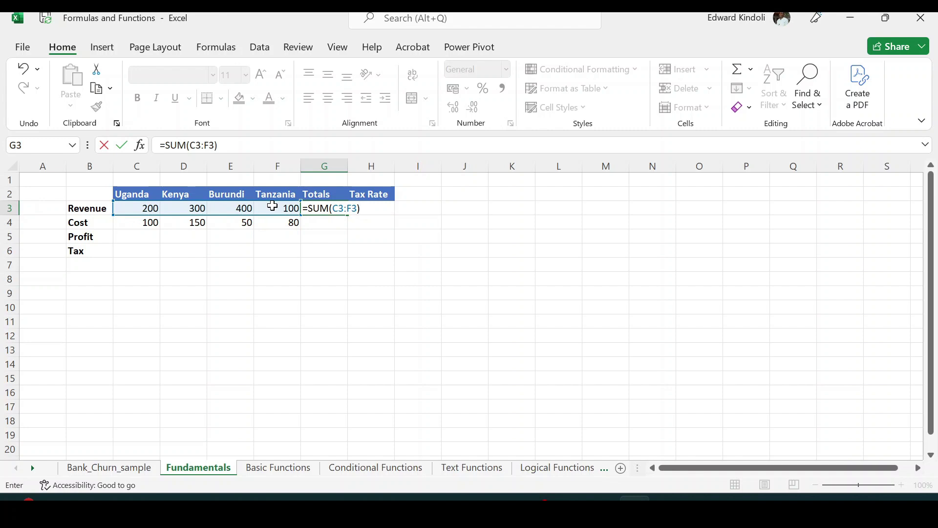
key(Return)
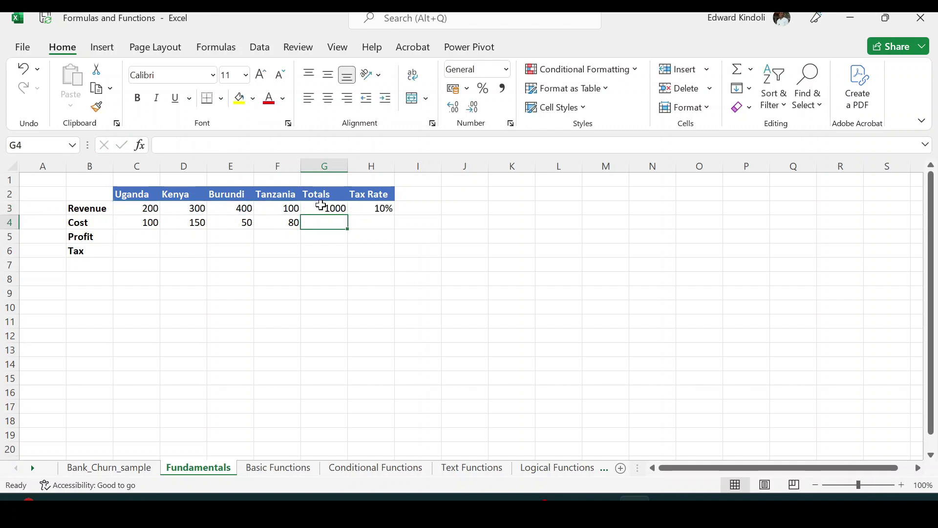
Step: Copy the revenue total formula from G3 down to the cost total in G4 and check the copied formula
click(321, 206)
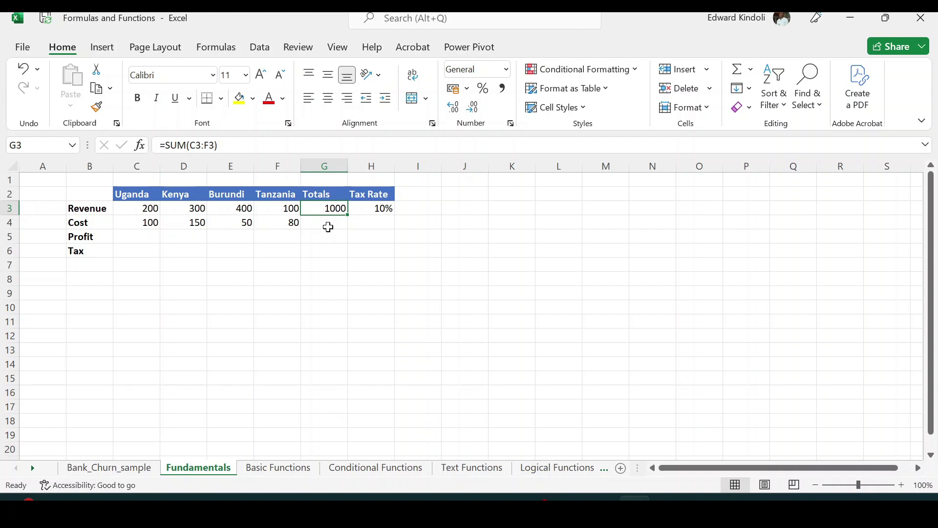
click(330, 224)
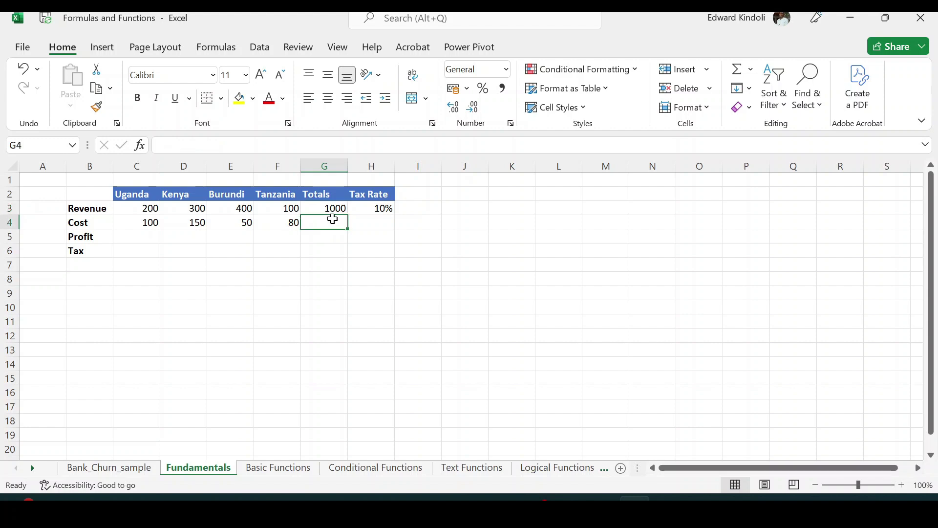
click(337, 209)
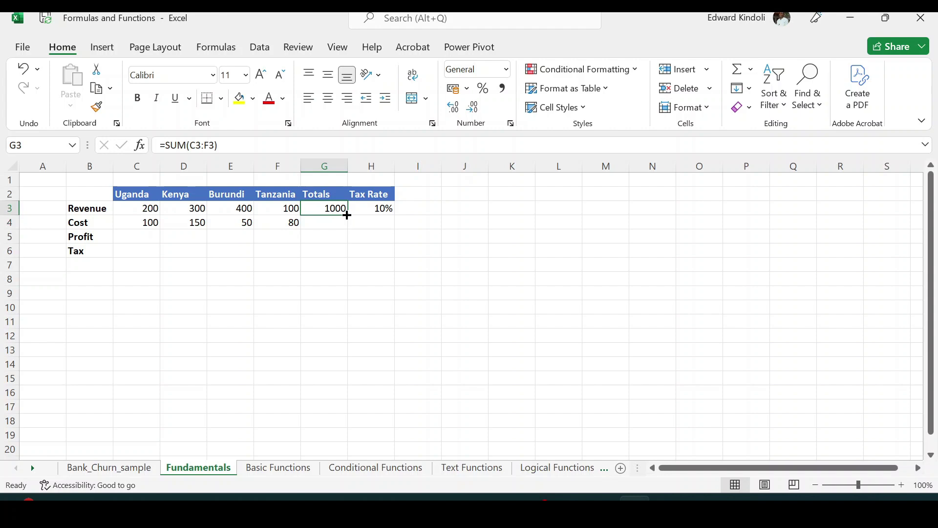
drag(348, 215, 343, 226)
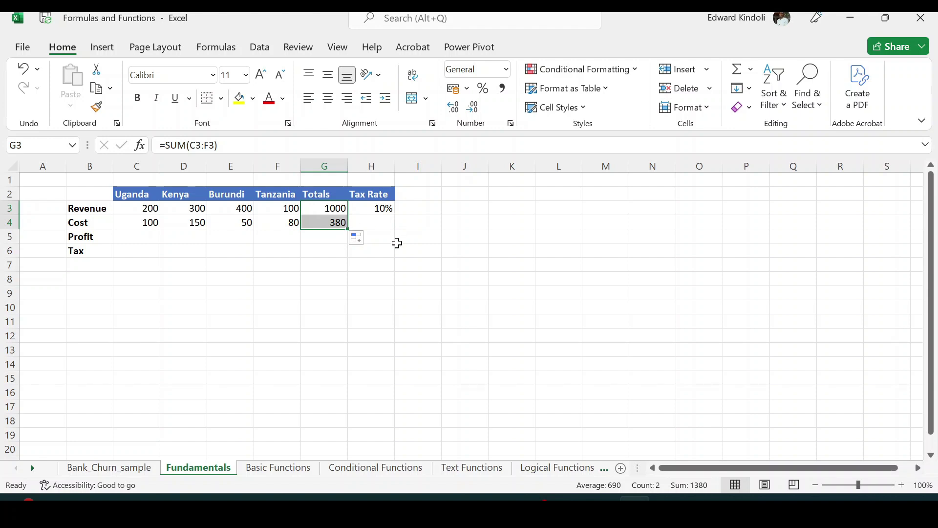
click(350, 256)
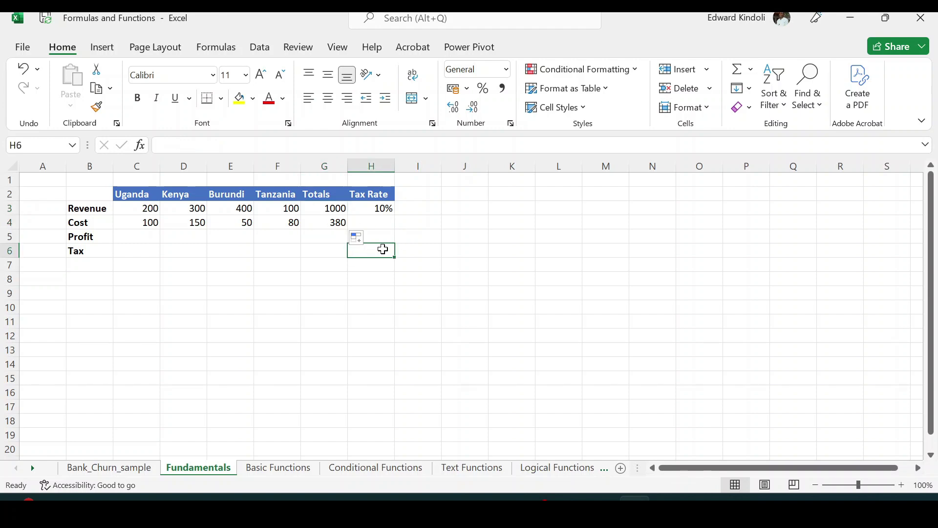
click(328, 227)
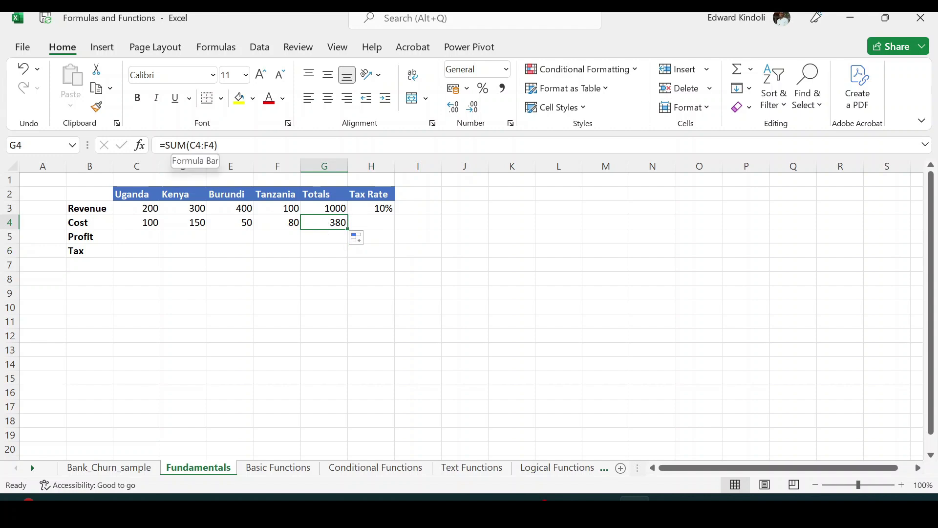
click(393, 275)
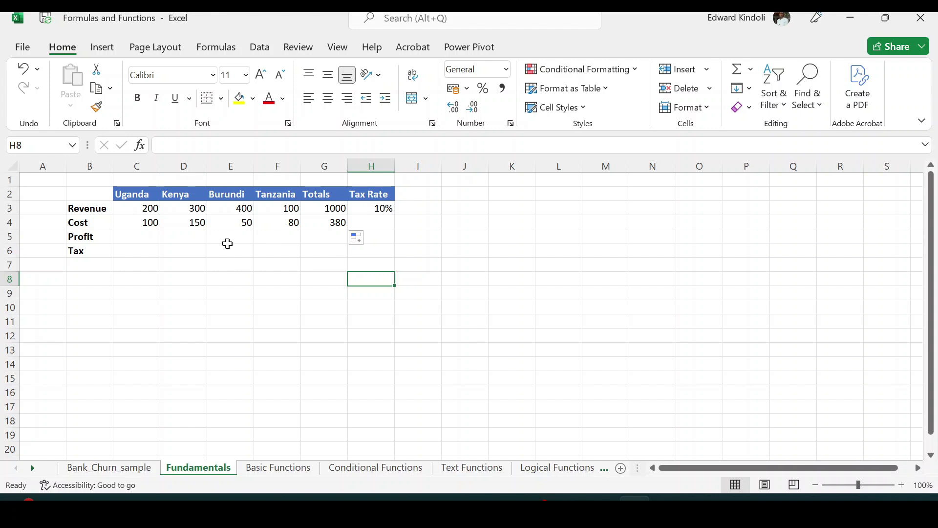
Step: Calculate Uganda's profit in cell C5 with the formula =C3-C4
click(130, 238)
text(=)
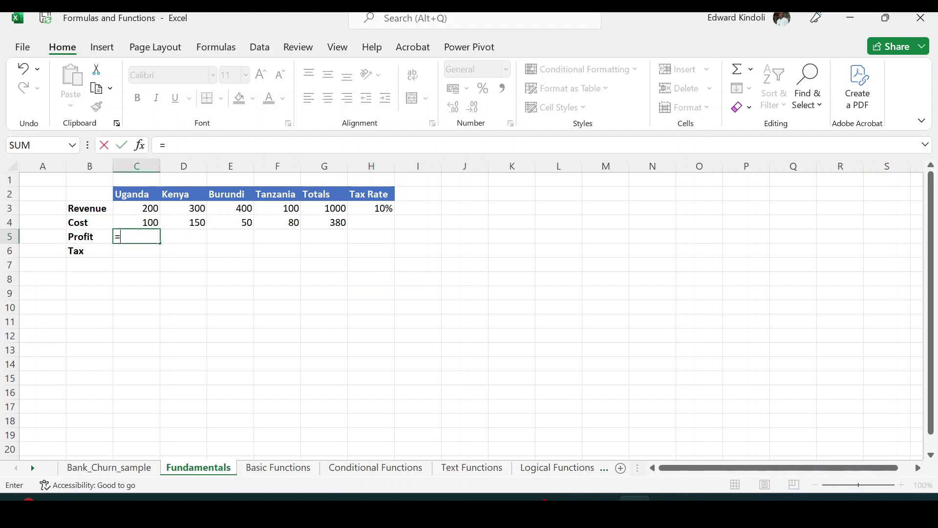
click(139, 206)
text(-)
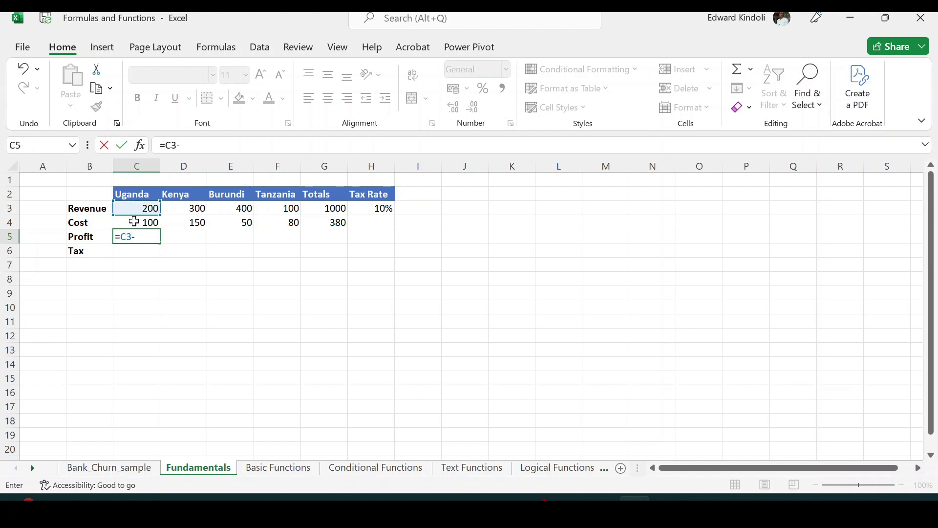
click(134, 222)
key(Return)
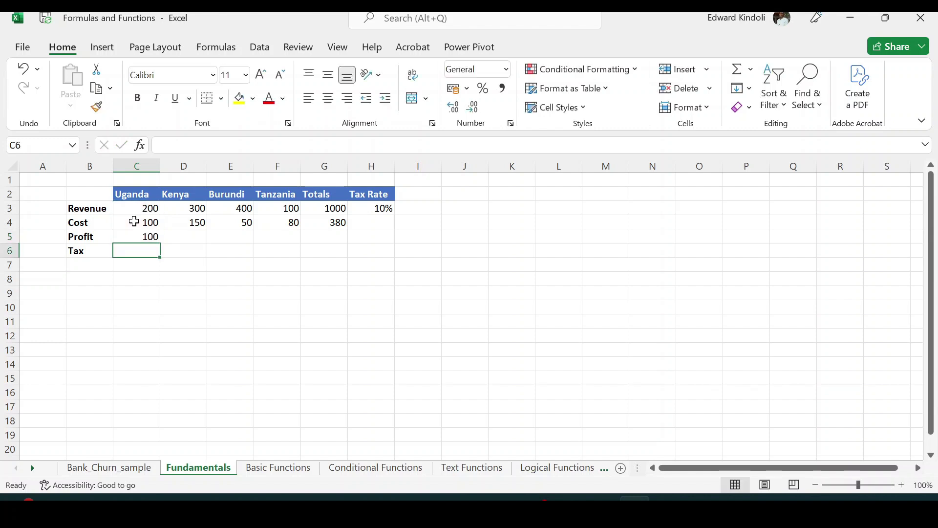
Step: Fill the profit formula from C5 across the Profit row through G5
click(130, 239)
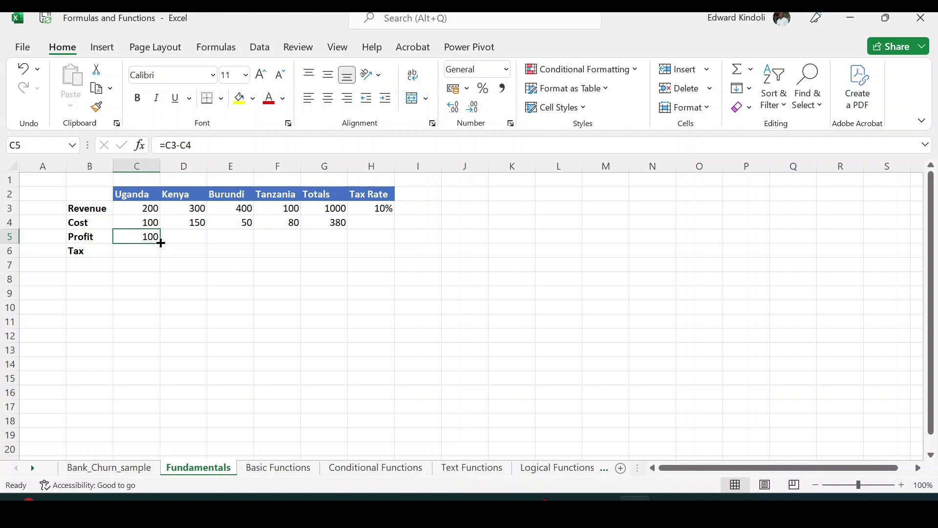
drag(160, 243, 331, 235)
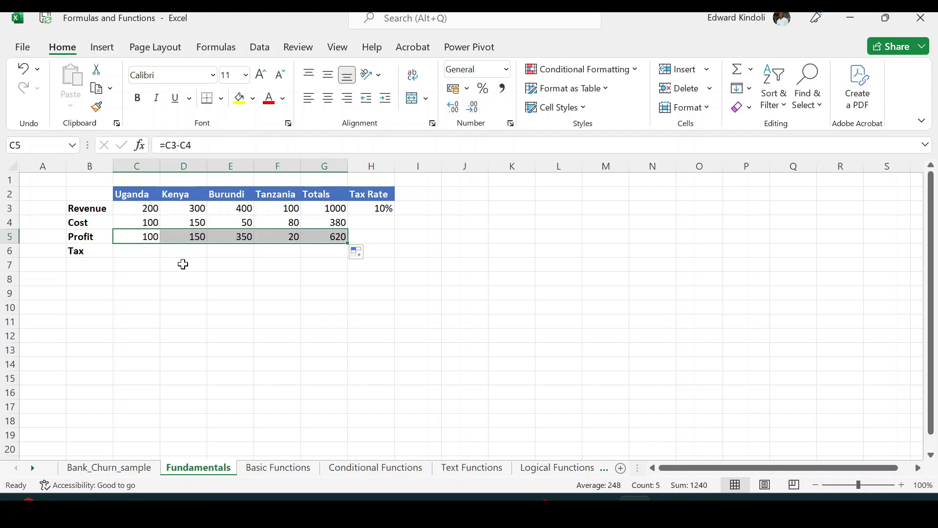
click(250, 258)
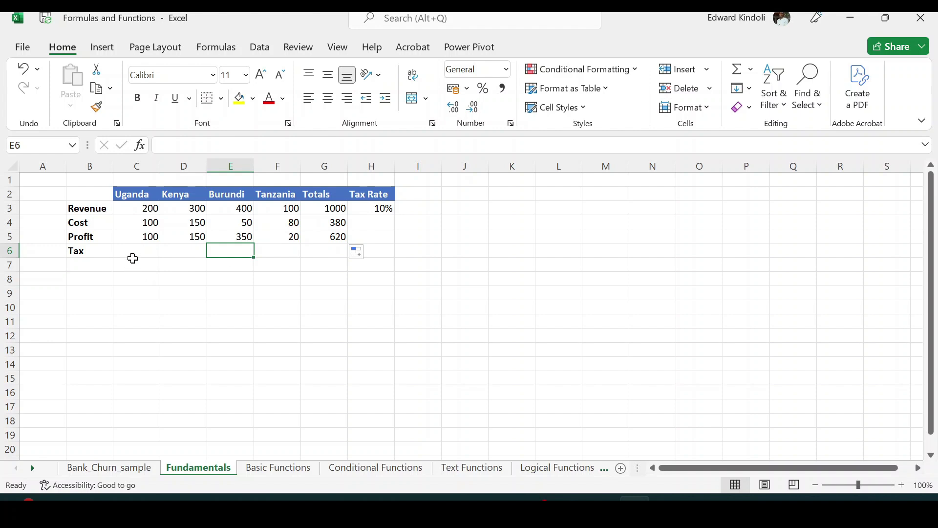
Step: Calculate Uganda's tax in cell C6 with =H3*C5 and fill the formula across through F6
click(132, 254)
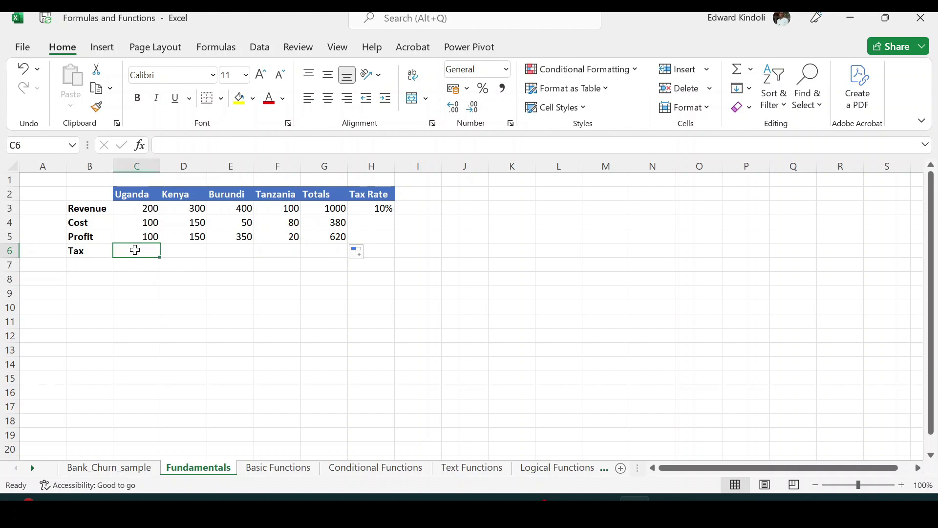
text(=)
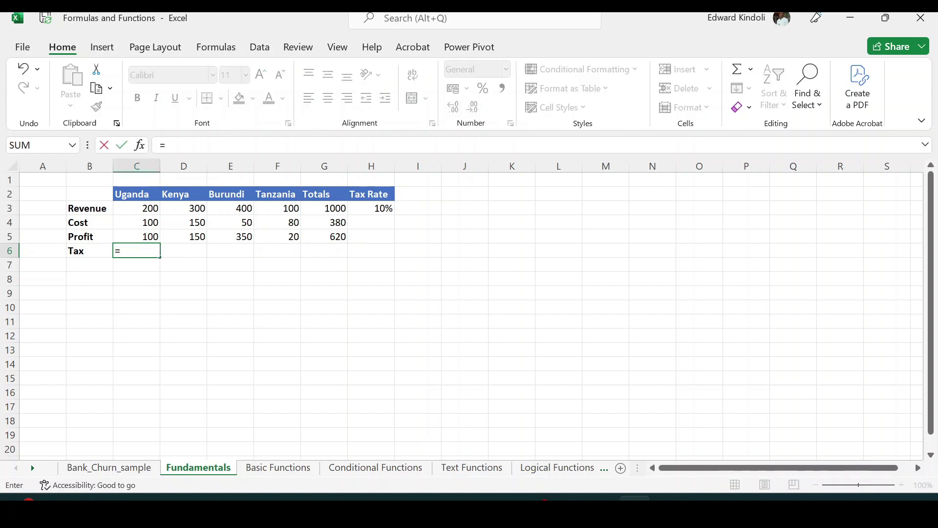
click(371, 210)
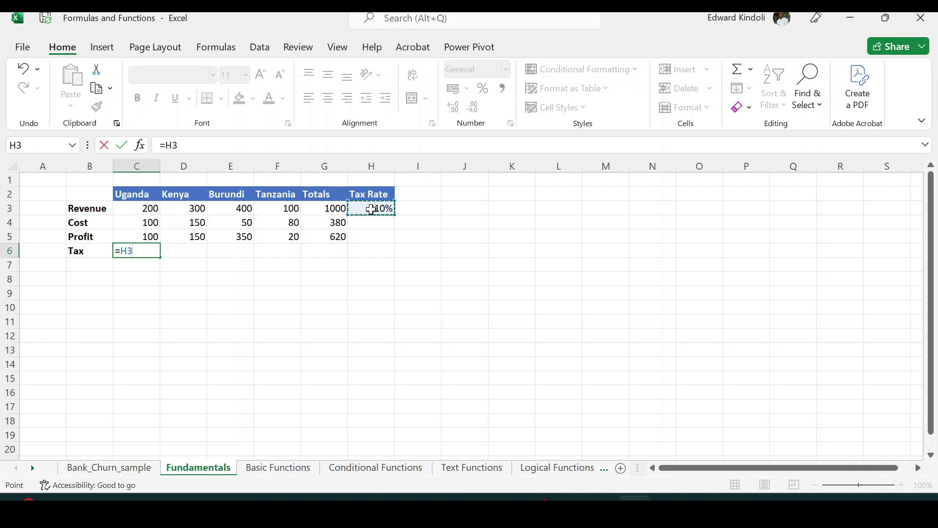
text(*)
click(147, 236)
key(Return)
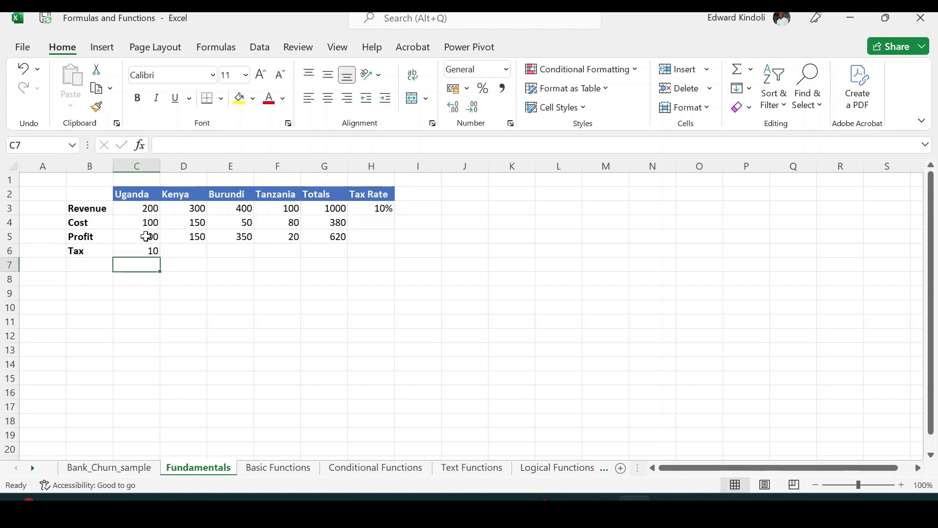
click(141, 251)
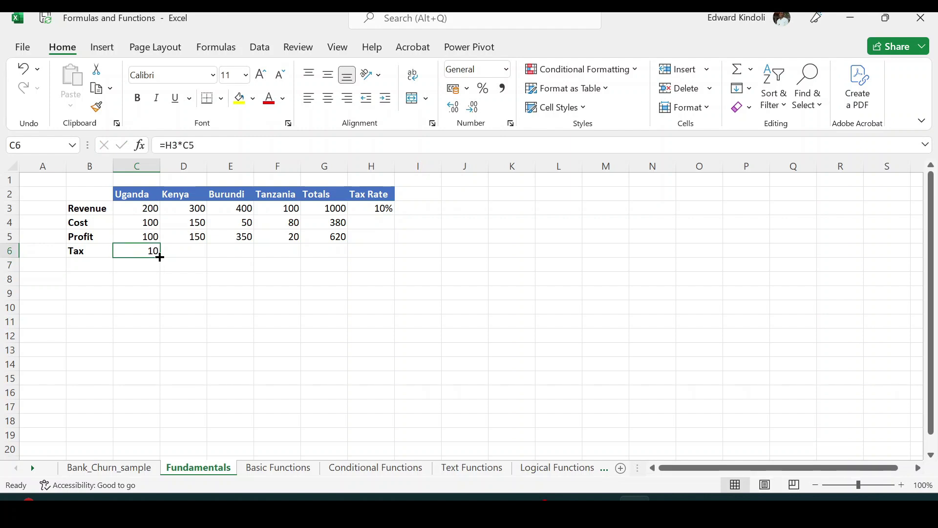
drag(161, 256, 286, 256)
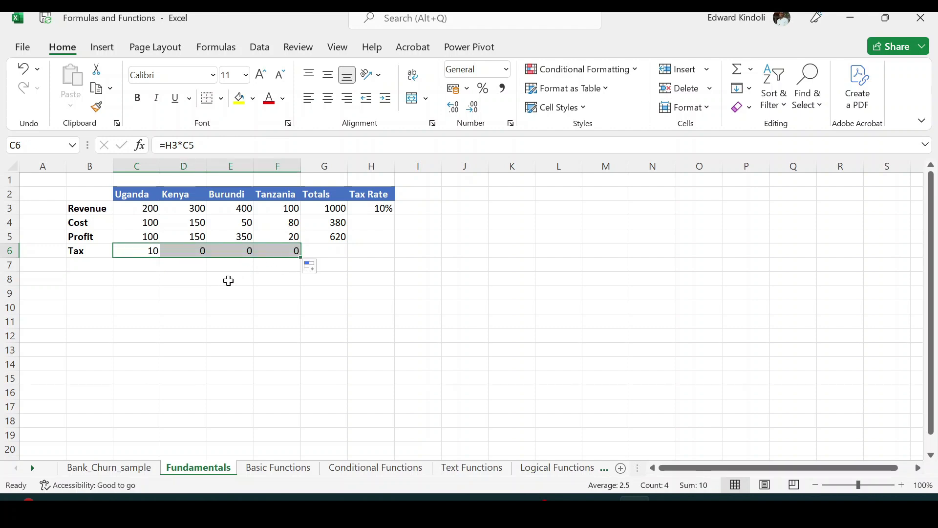
Step: Compare the tax formulas in C6 and D6 and examine cell I3, which the copied formula references
click(227, 279)
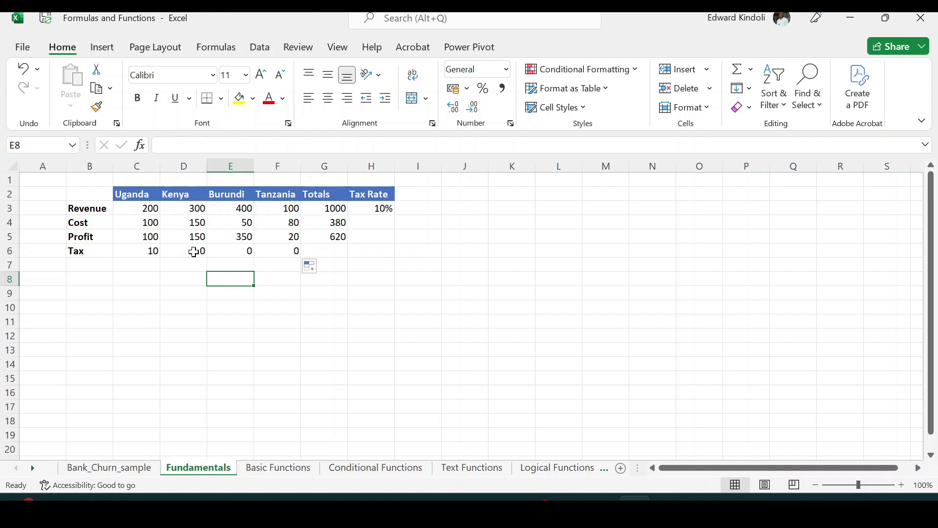
click(194, 253)
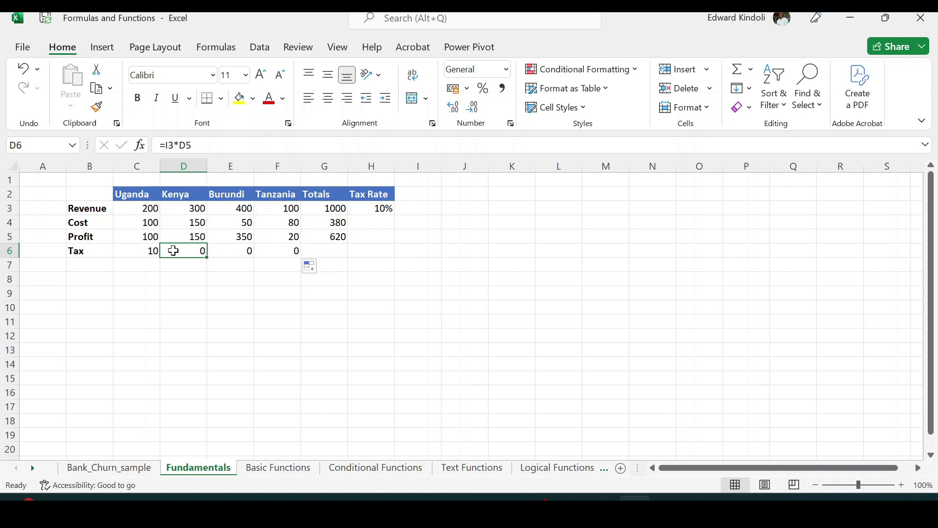
click(149, 251)
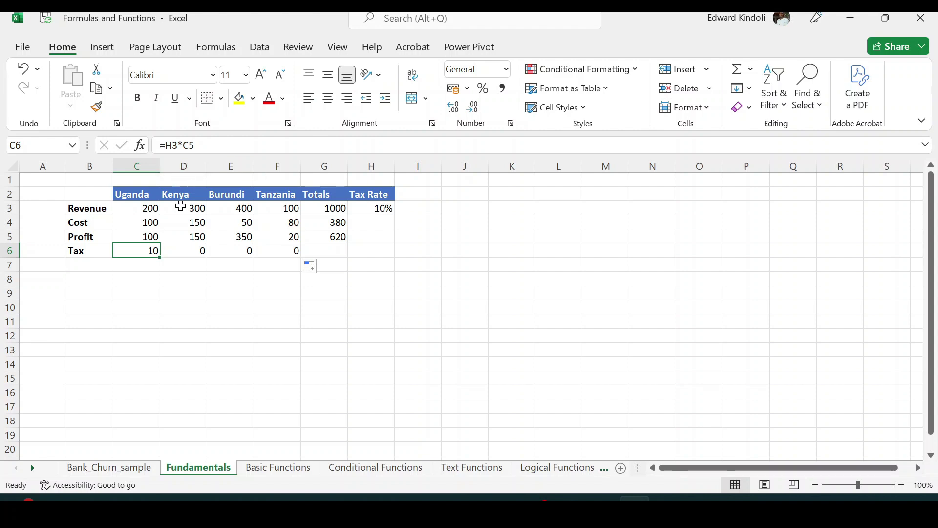
click(199, 256)
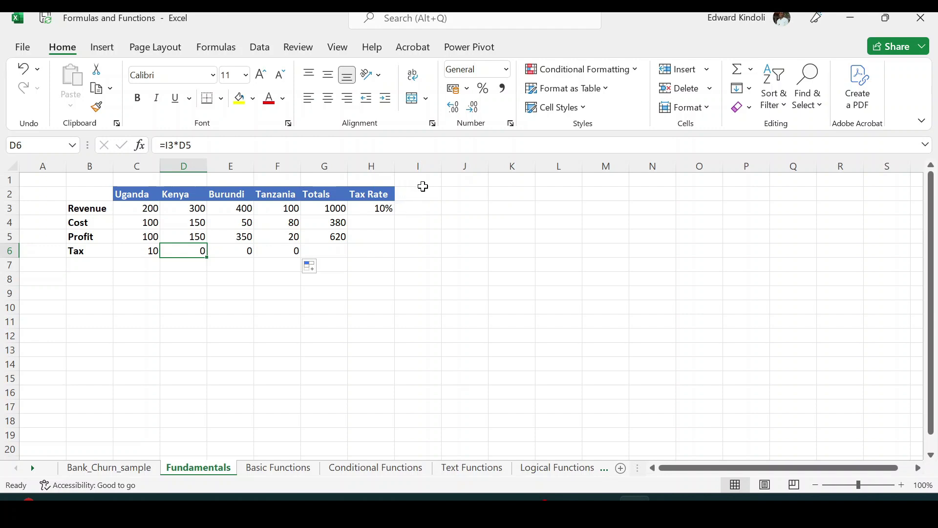
click(420, 209)
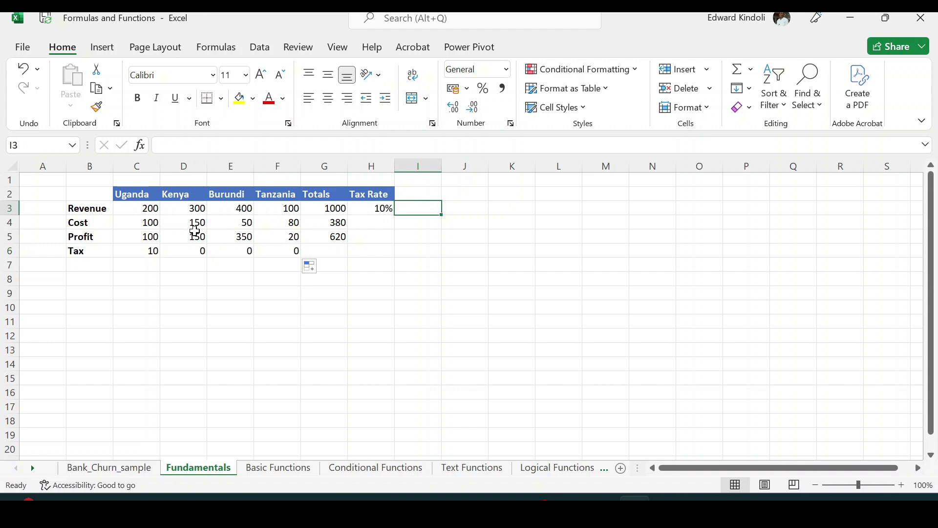
Step: Make the tax rate reference absolute in C6 with the formula =$H$3*C5 and fill it across through F6
click(145, 252)
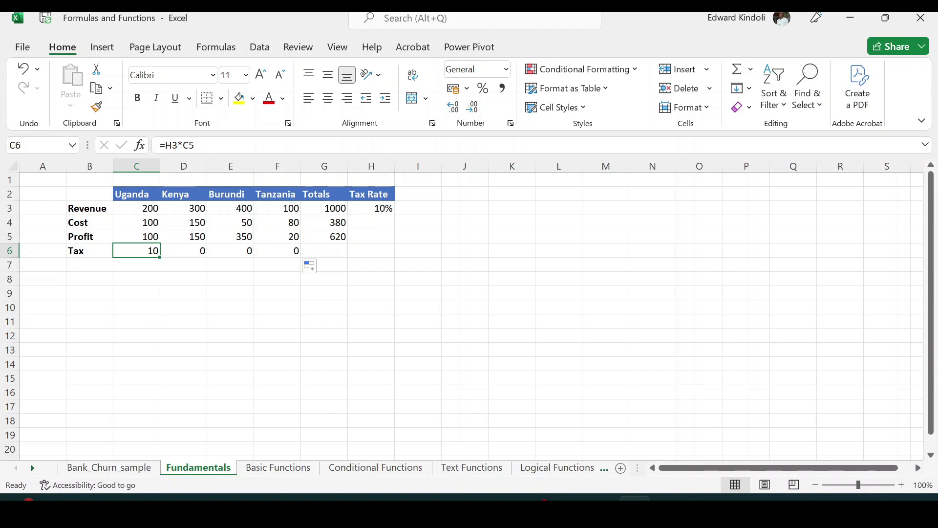
click(166, 145)
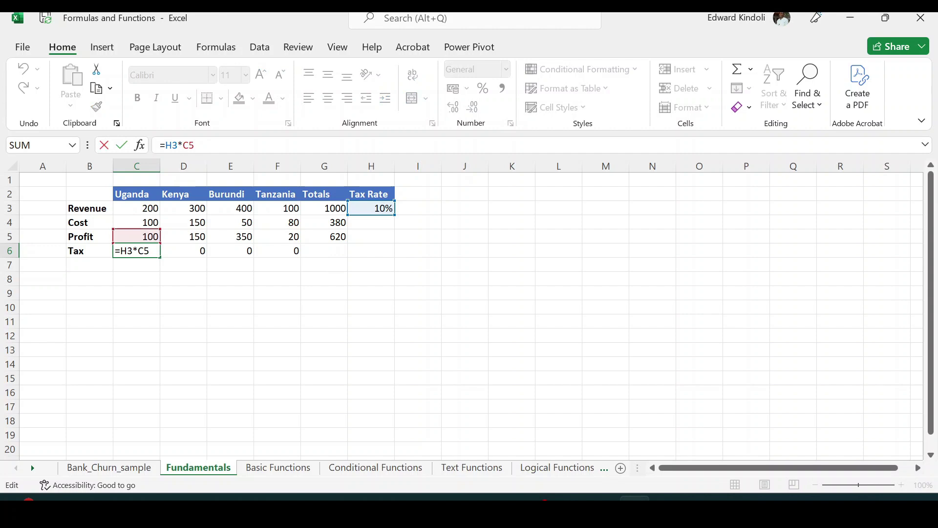
text($)
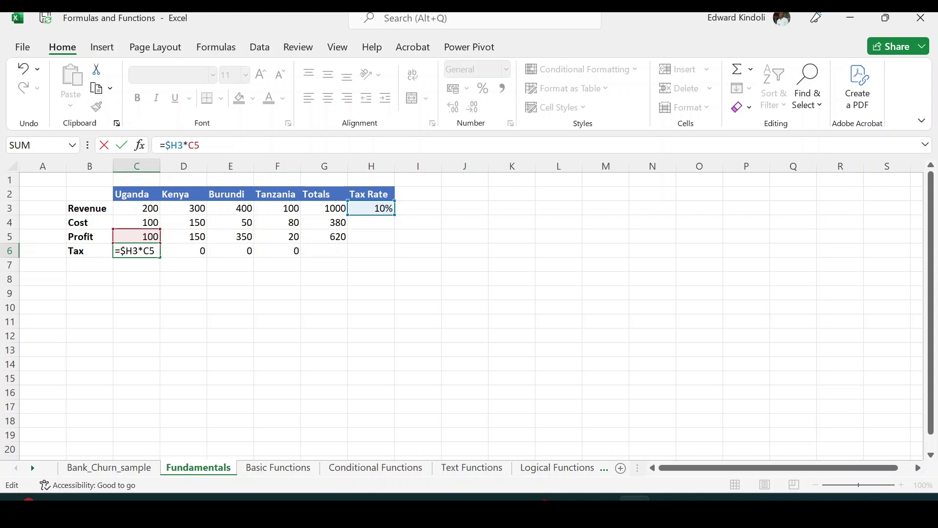
key(Right)
text($)
key(Return)
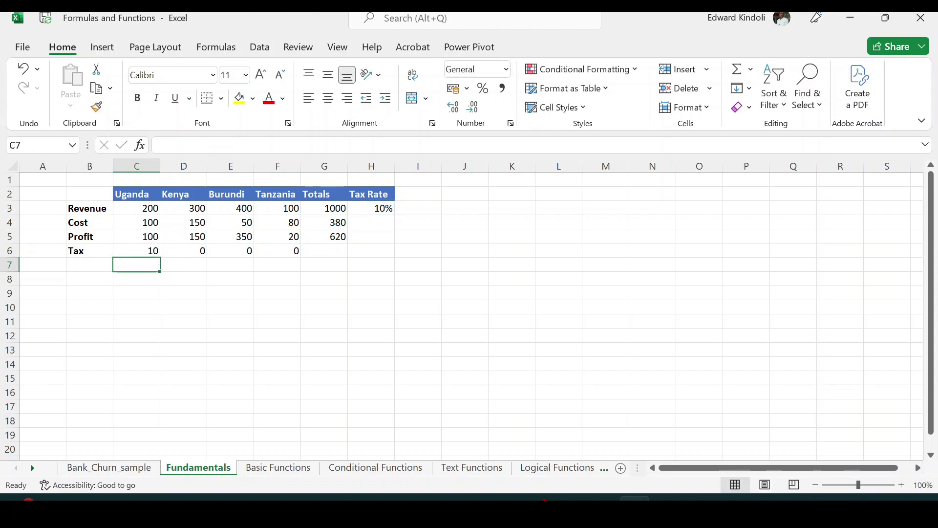
click(130, 249)
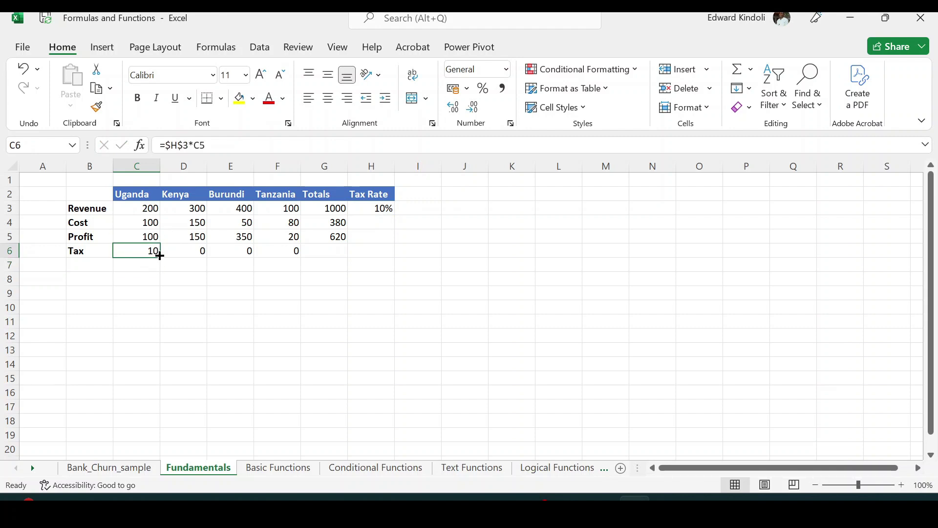
drag(159, 255, 291, 252)
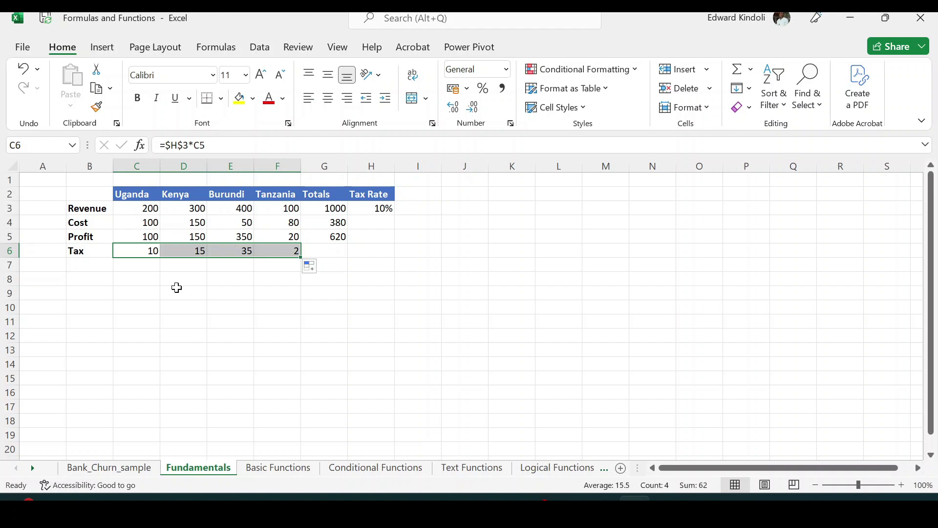
Step: Start a formula in C8, open Insert Function and browse the All, Financial and Date & Time function categories
click(132, 276)
text(=)
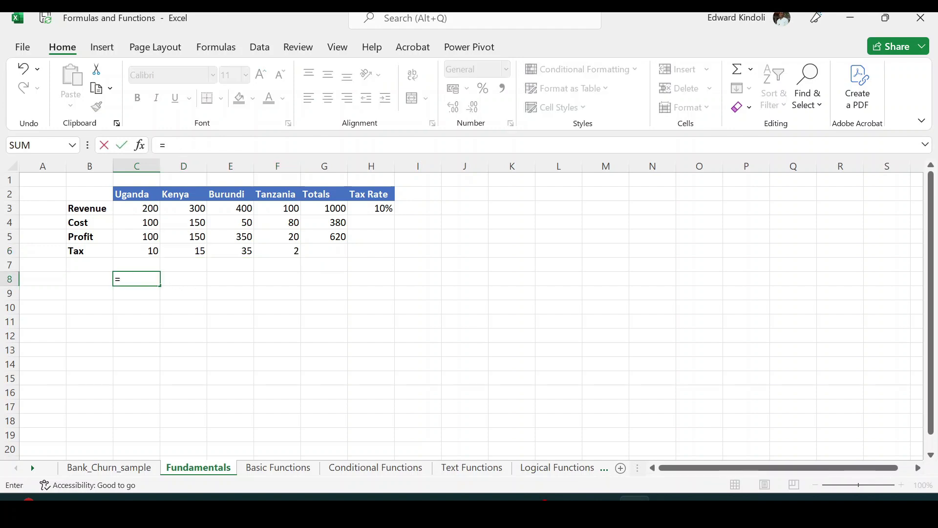
click(203, 51)
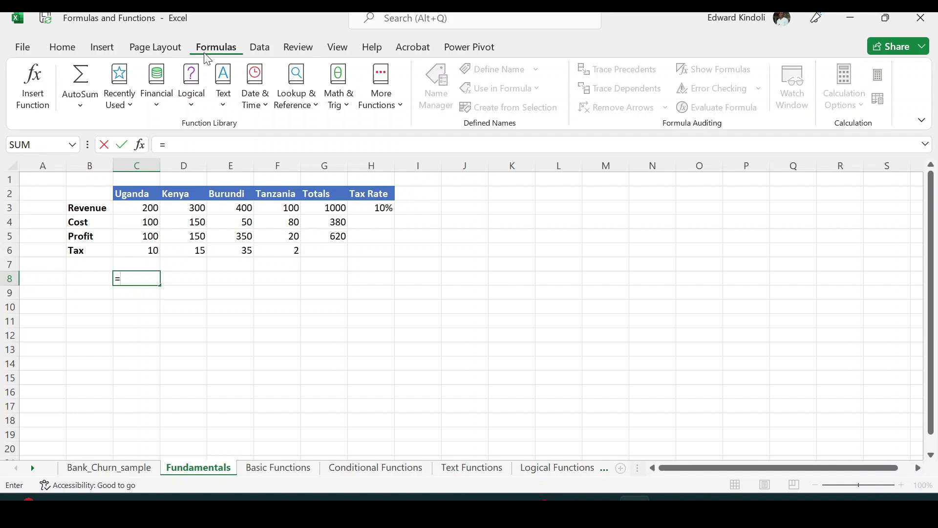
click(43, 109)
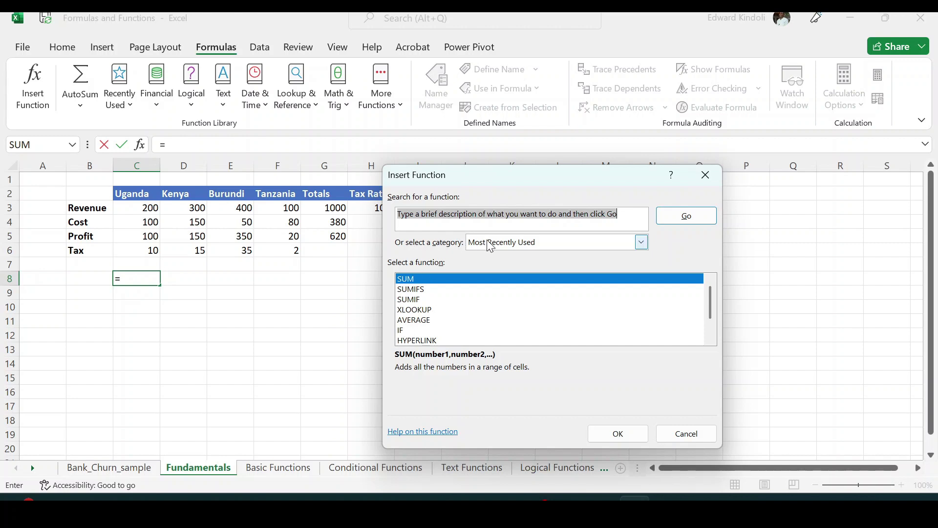
click(642, 242)
click(508, 267)
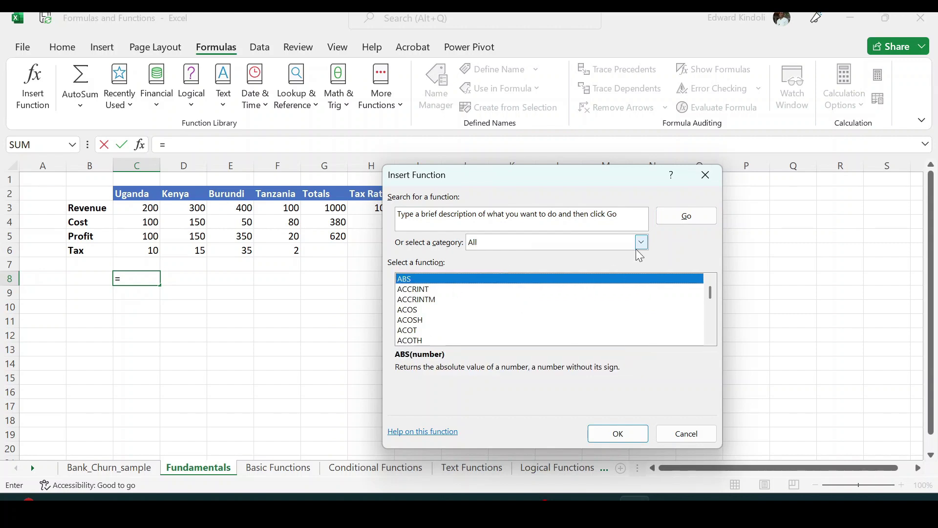
click(642, 242)
click(500, 274)
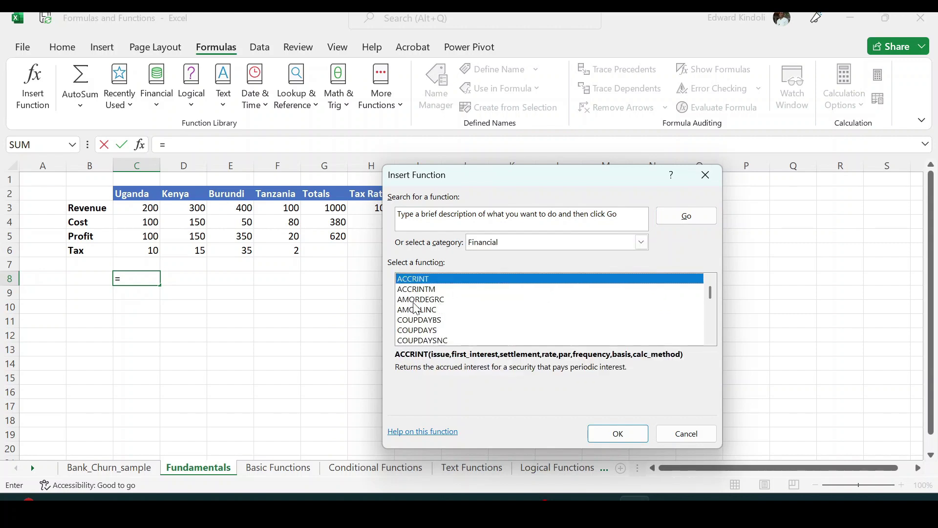
click(641, 241)
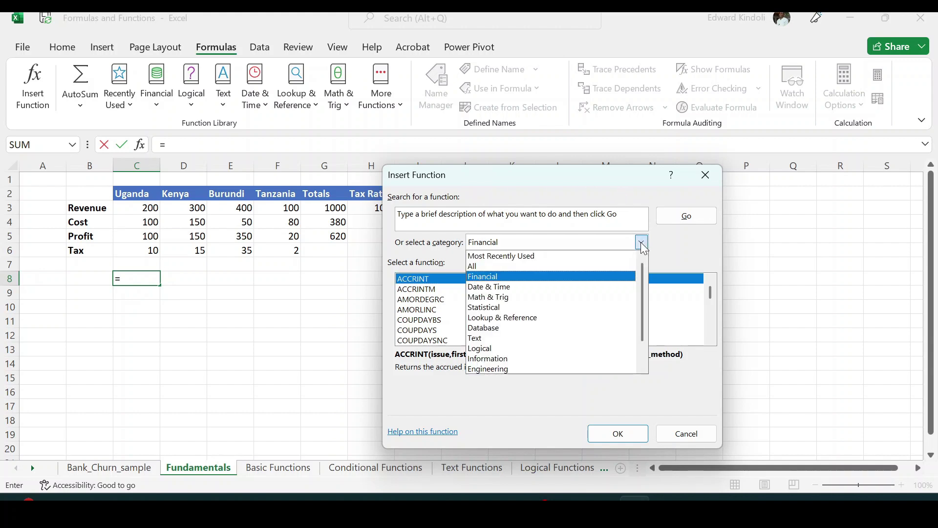
click(495, 288)
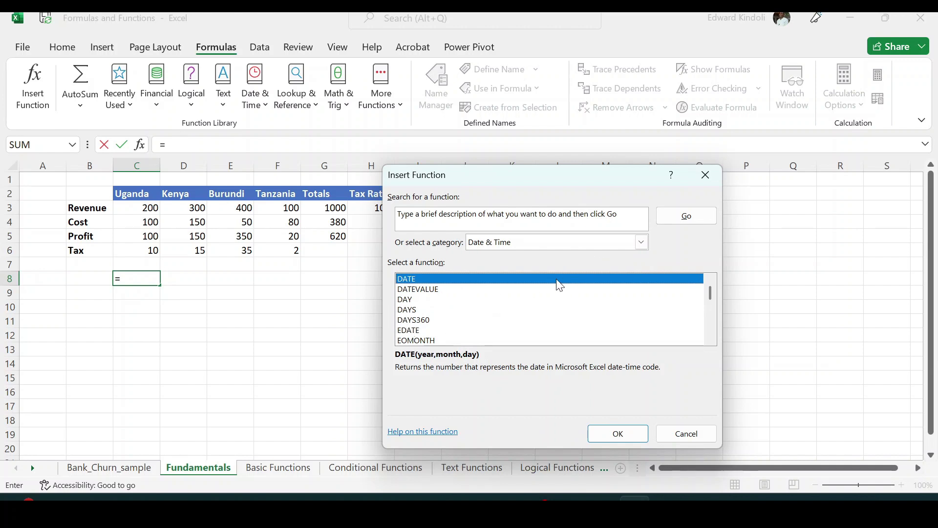
Step: Insert the SUM function from the Most Recently Used category into C8, accepting the range C3:C7
click(641, 242)
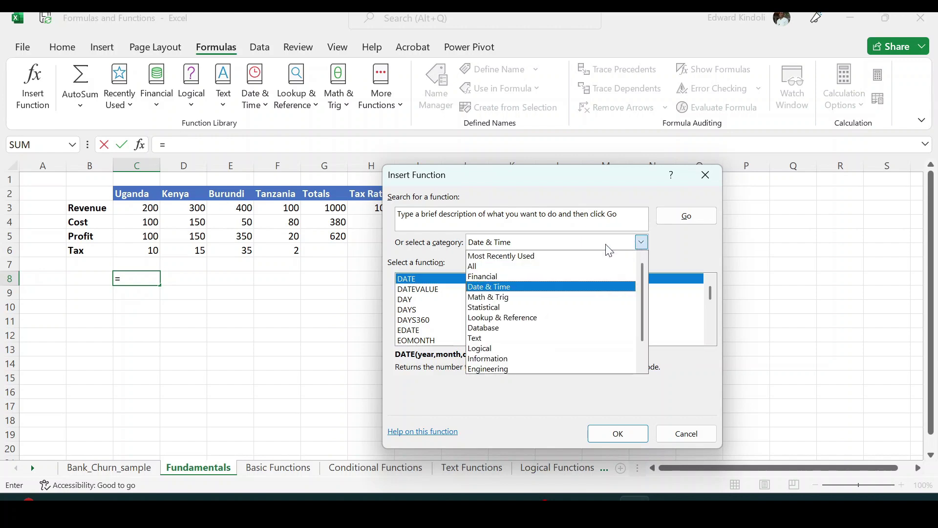
click(526, 256)
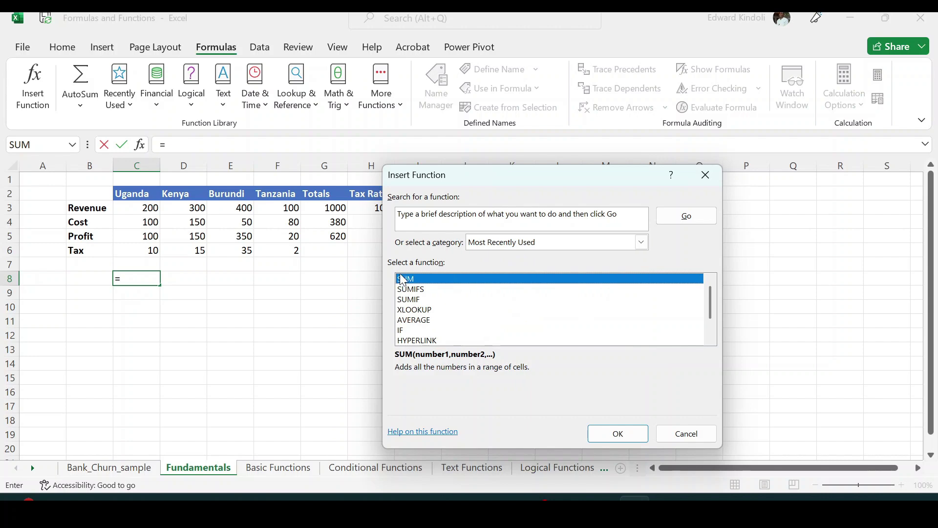
click(615, 434)
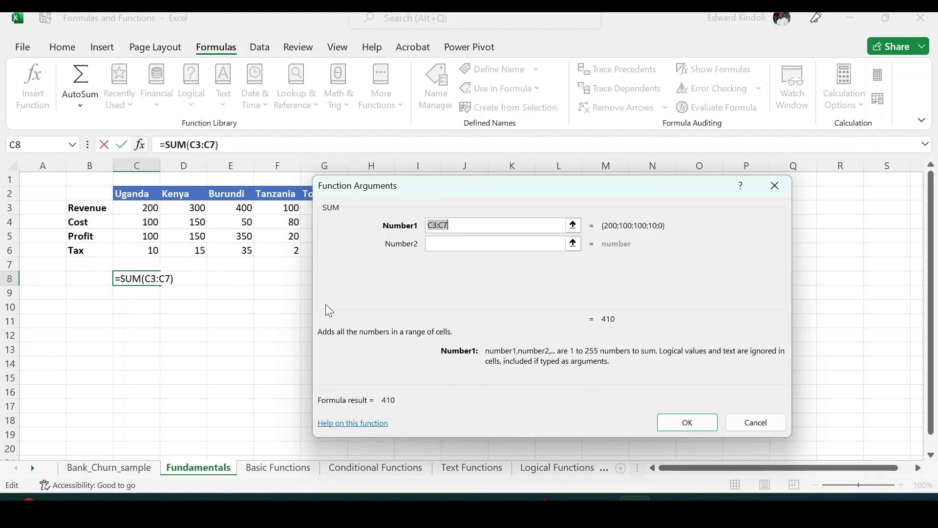
click(687, 422)
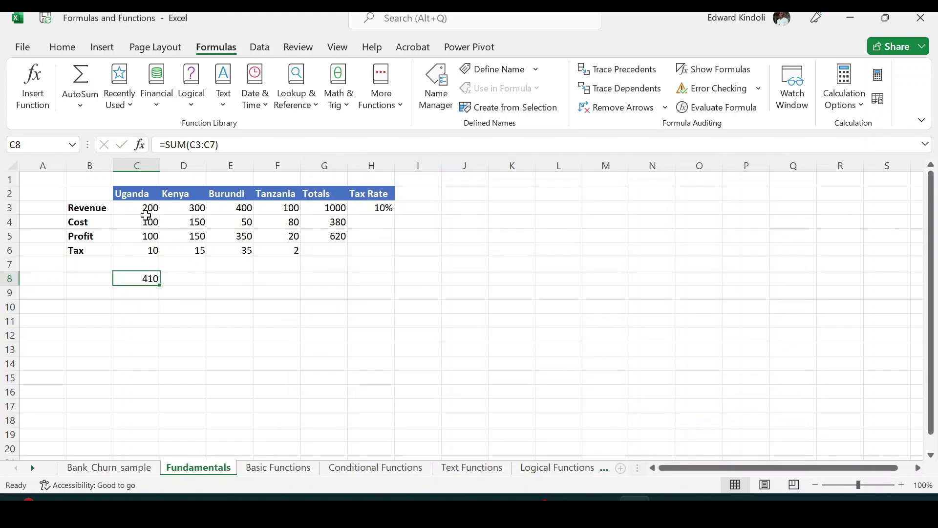
Step: Check the Uganda values in C3:C6 and delete the SUM formula from C8
drag(143, 210, 140, 248)
click(201, 298)
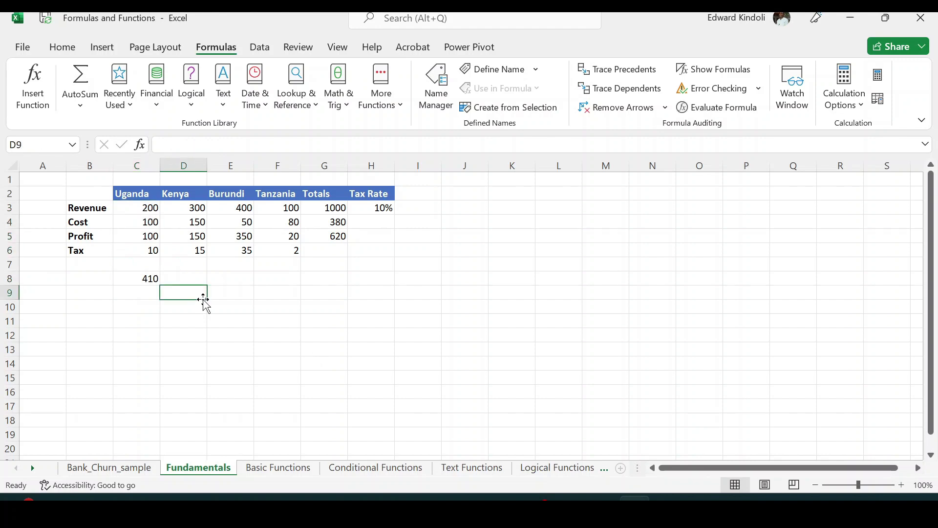
click(133, 282)
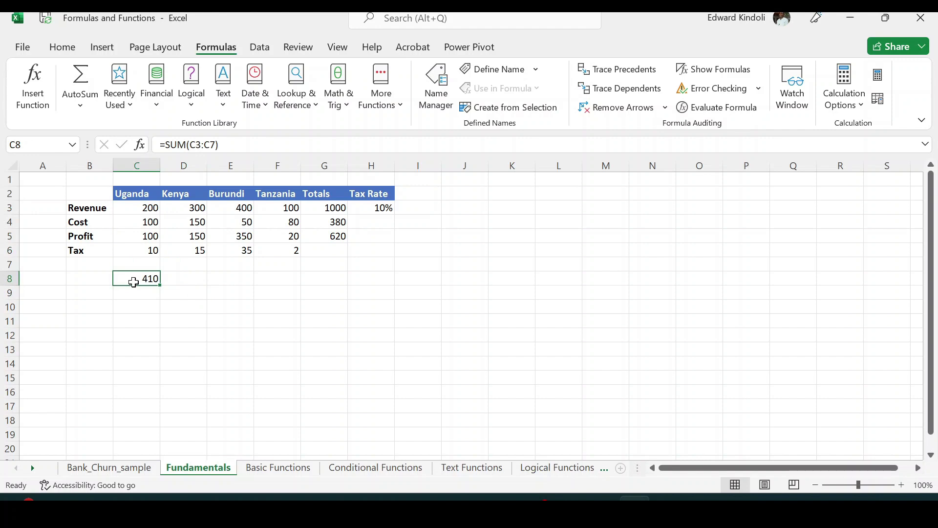
key(Delete)
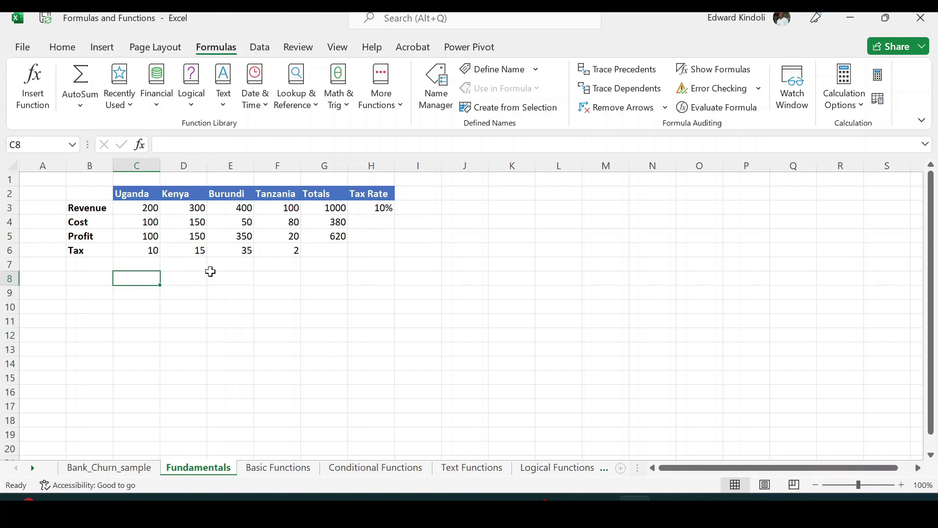
Step: Select the Uganda column and enable the Maximum statistic in the status bar
click(142, 162)
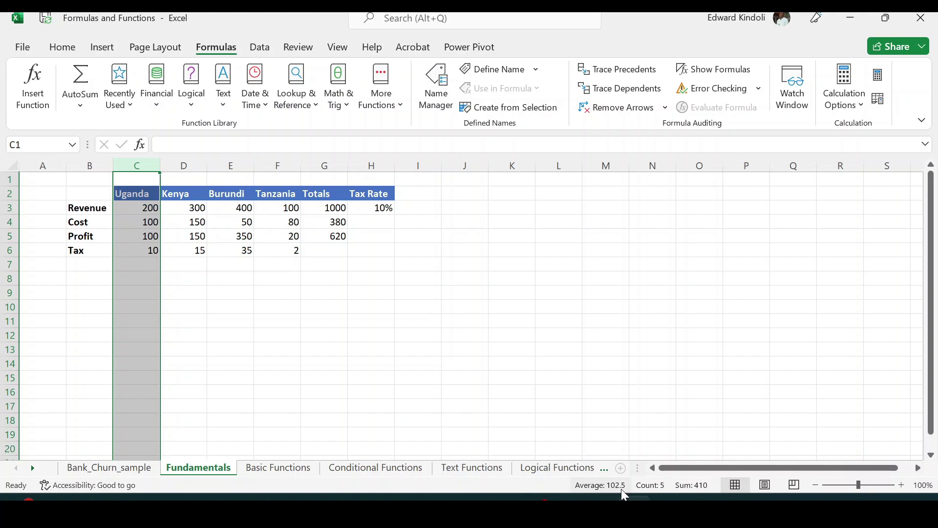
right_click(566, 482)
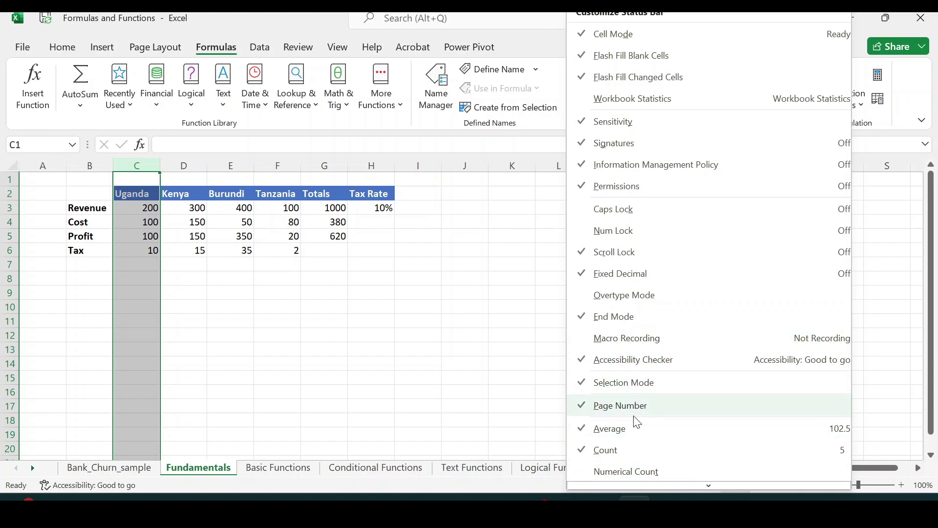
mouse_move(708, 483)
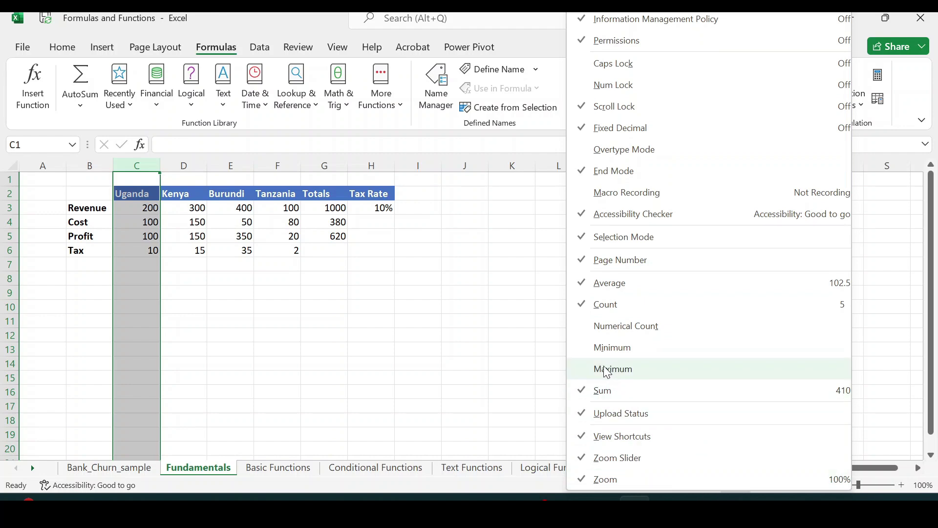
click(607, 371)
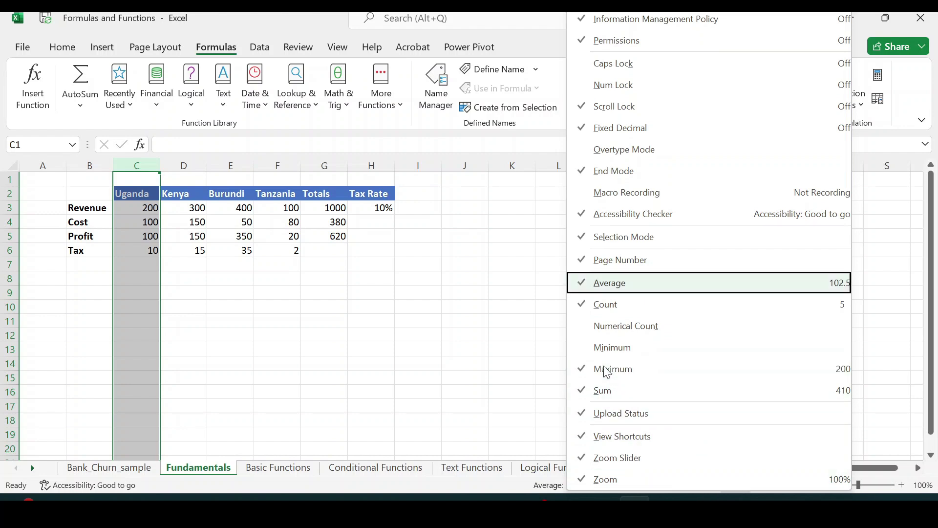
click(530, 483)
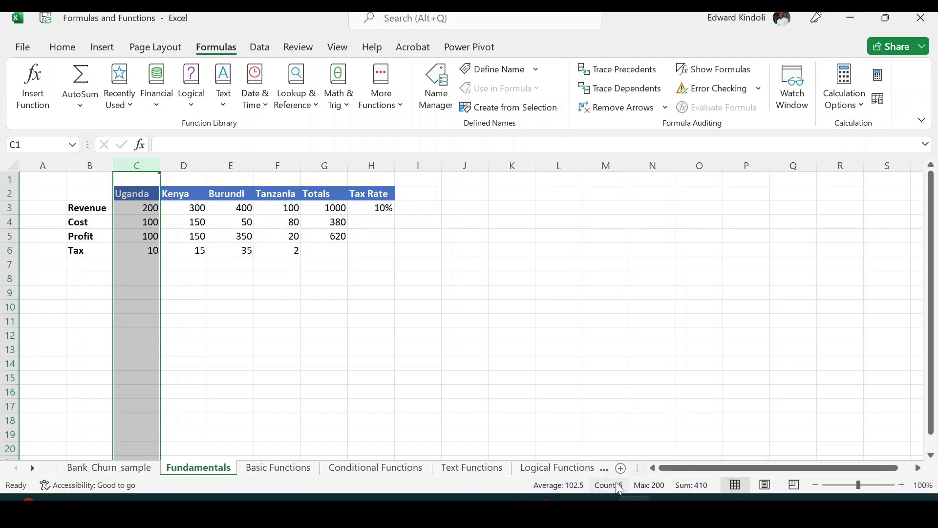
Step: Copy the maximum of Uganda's values in C3:C6 from the status bar statistics into cell C9
click(417, 336)
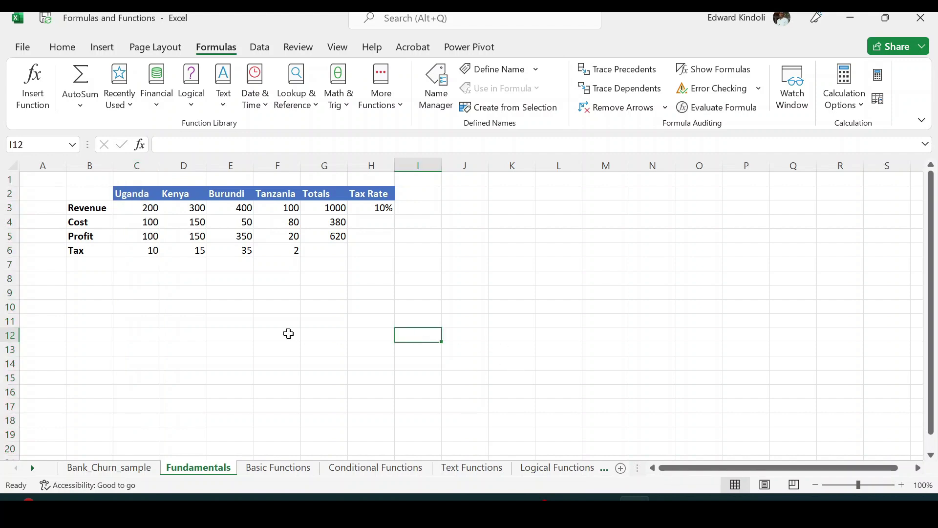
click(139, 206)
drag(139, 206, 146, 244)
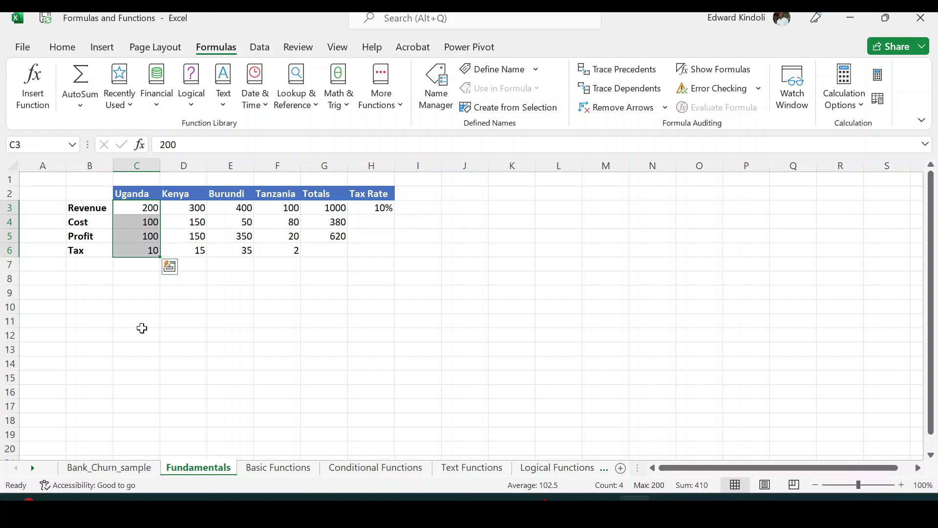
click(141, 294)
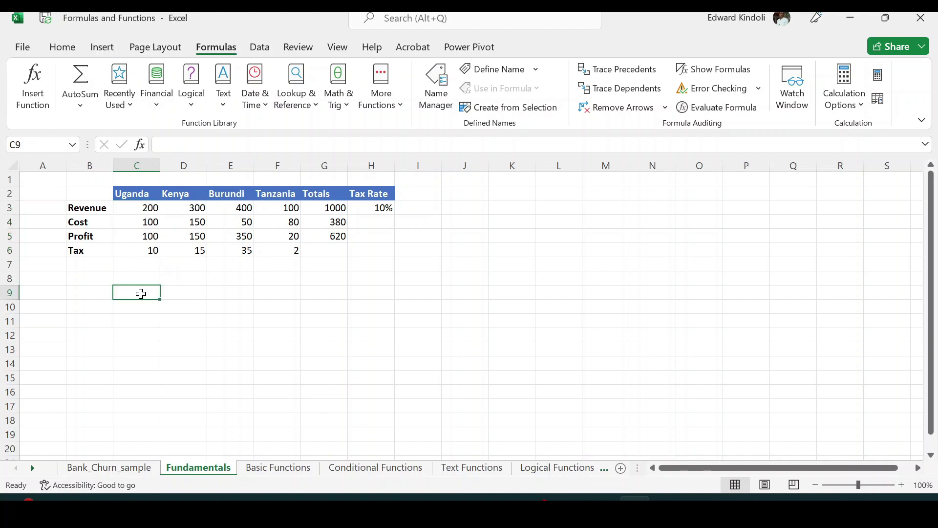
text(200)
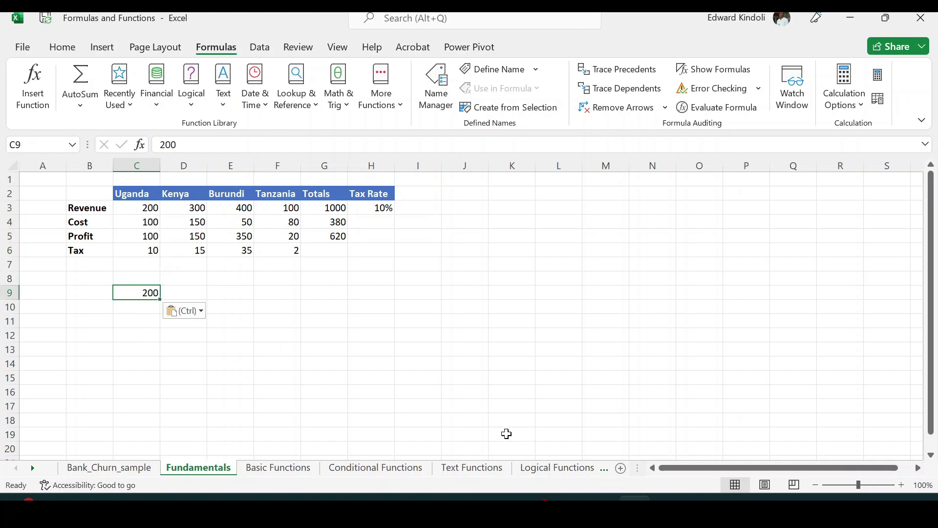
click(264, 322)
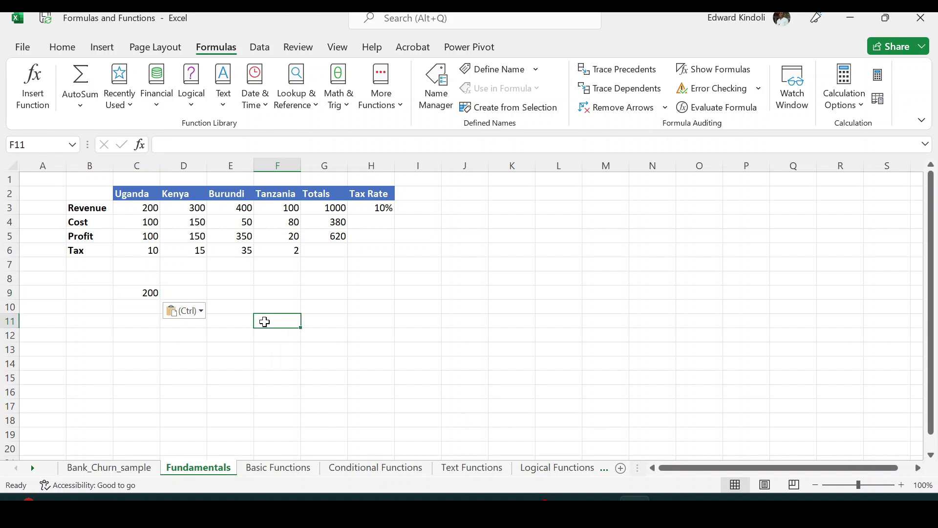
Step: Copy the sum of the Uganda column C2:C6 from the status bar statistics into cell E9
drag(137, 195, 138, 247)
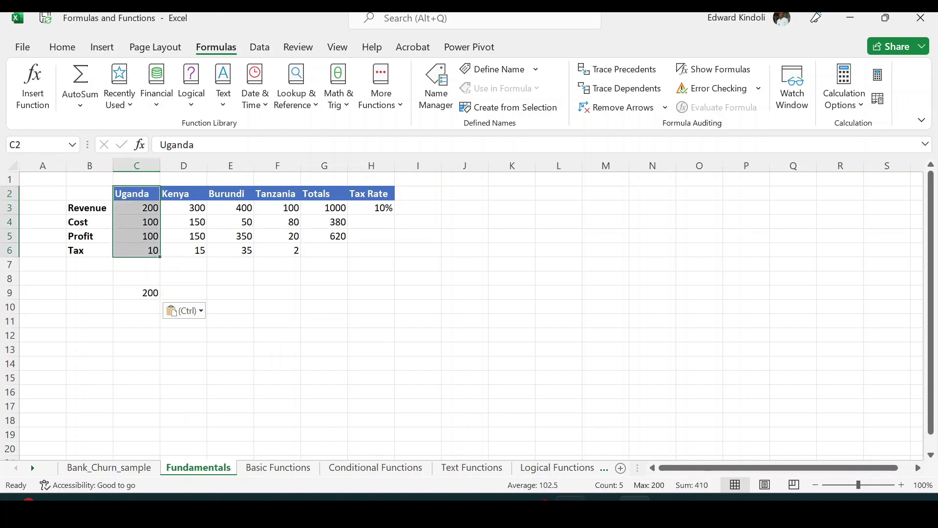
mouse_move(697, 487)
click(223, 293)
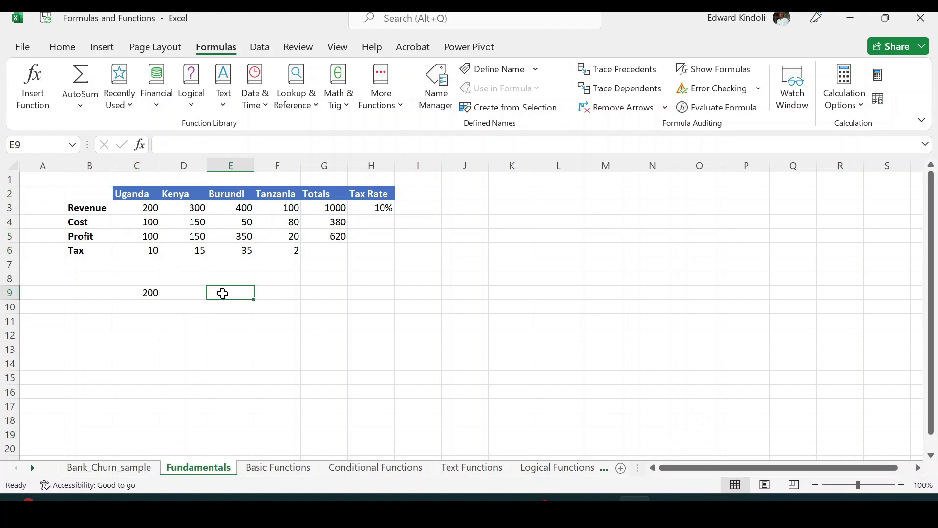
text(410)
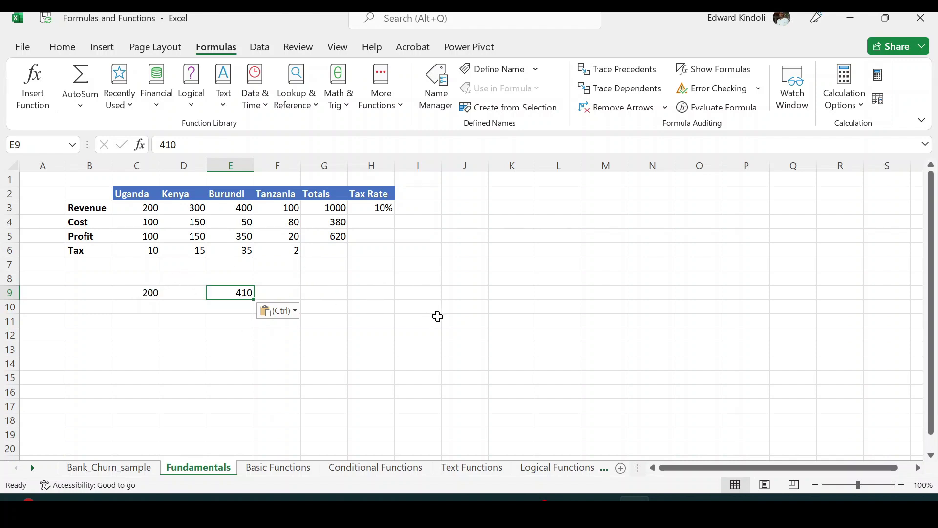
Step: On the Basic Functions sheet, calculate the Total Salary in H2 with =SUM(D2:D7)
key(ctrl+Page_Down)
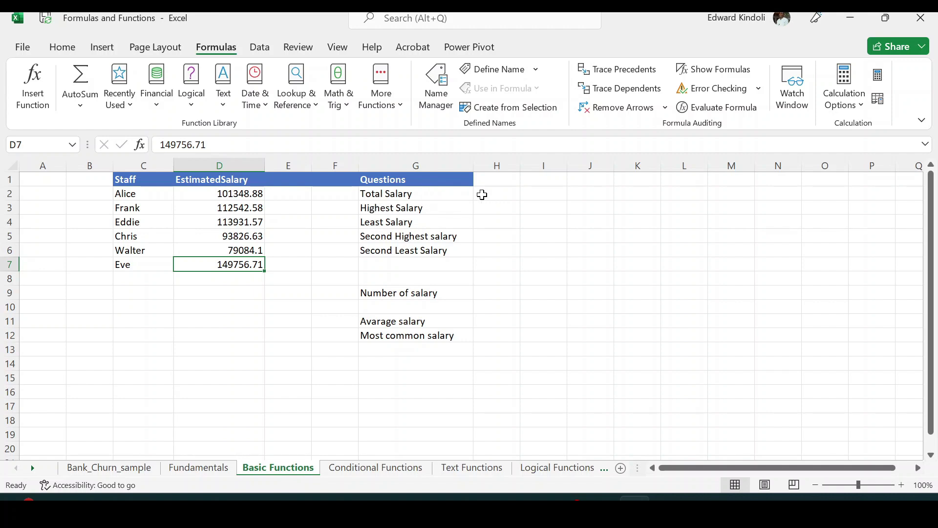
click(487, 195)
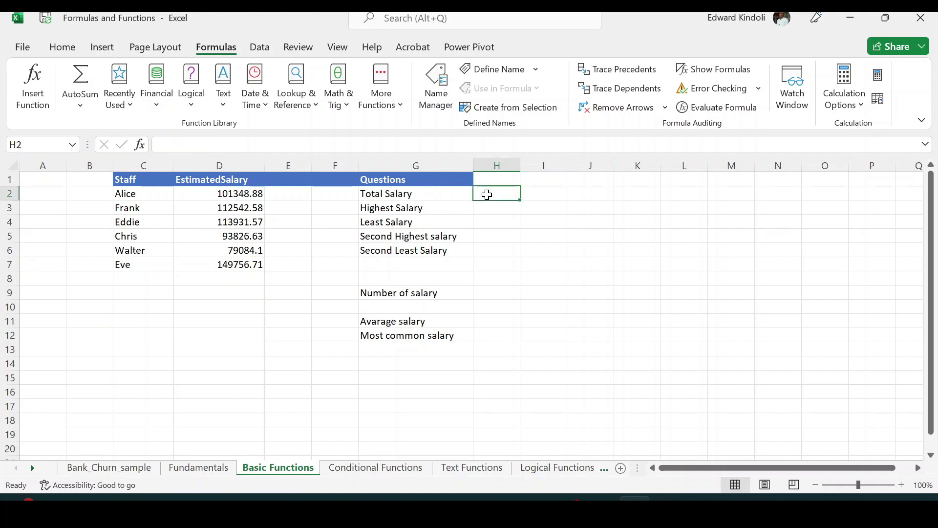
text(=)
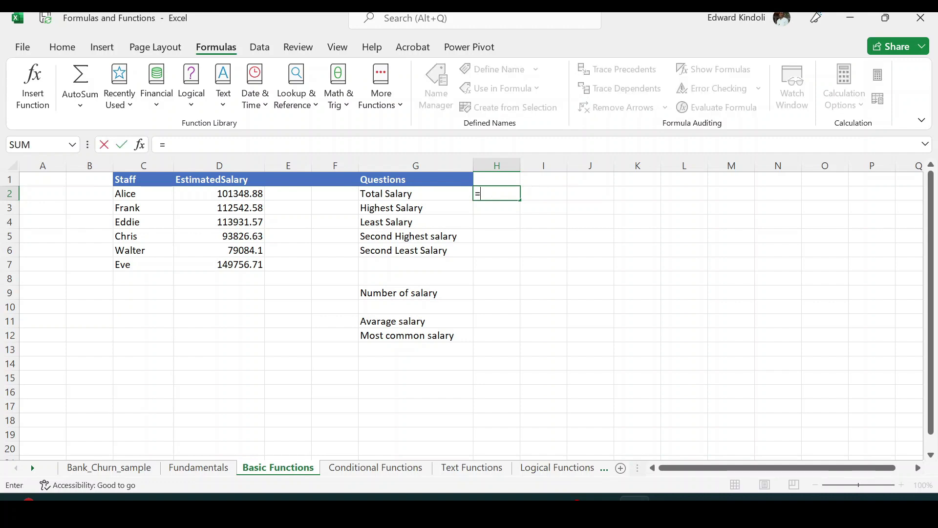
text(sum)
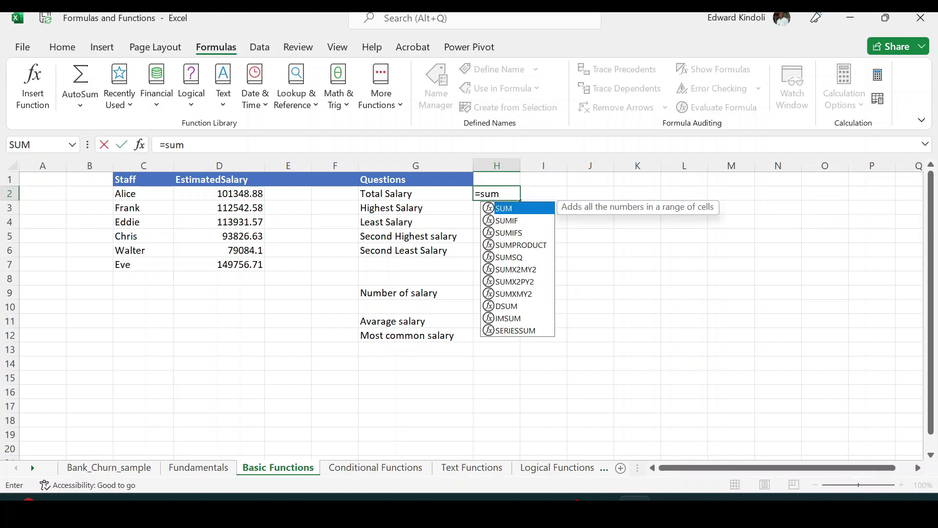
text(()
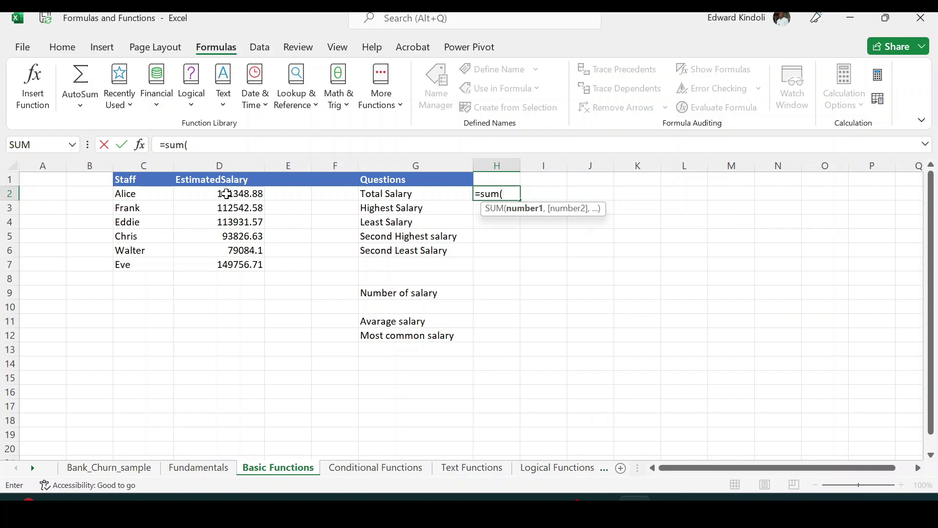
drag(226, 194, 227, 261)
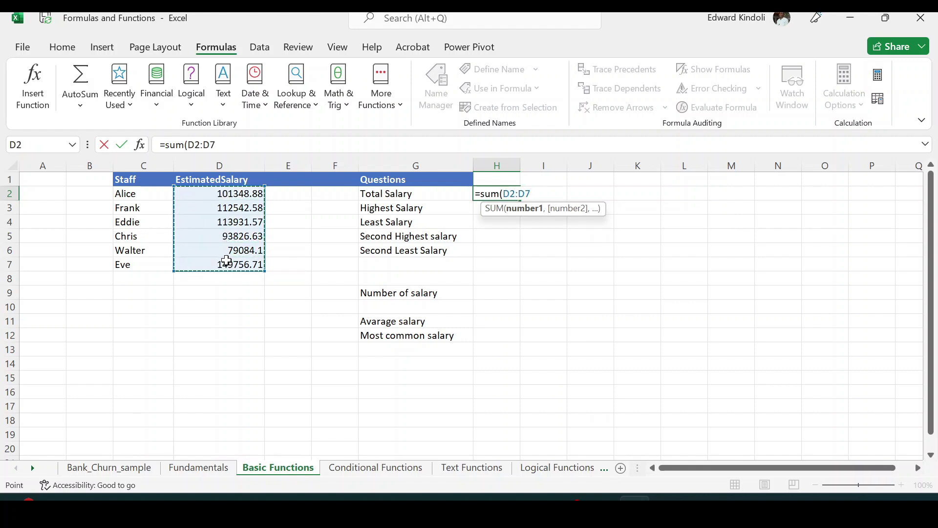
text())
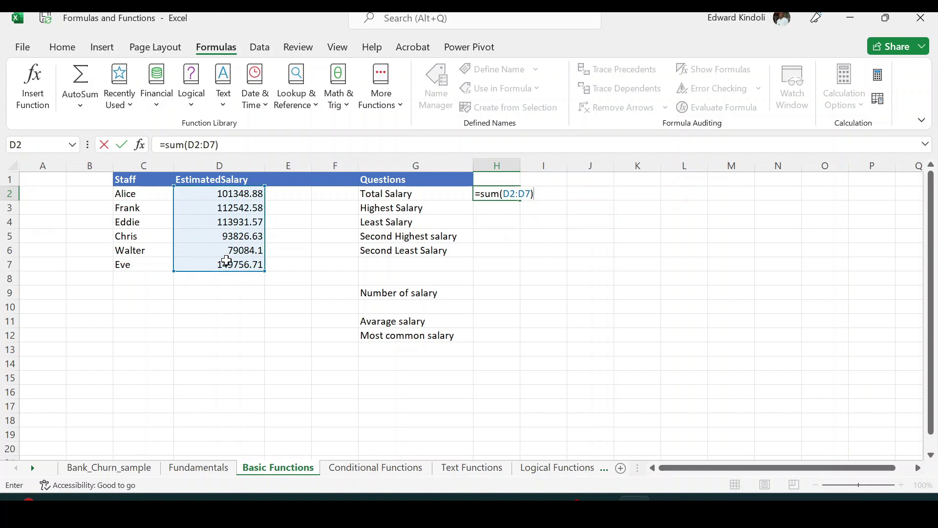
key(Return)
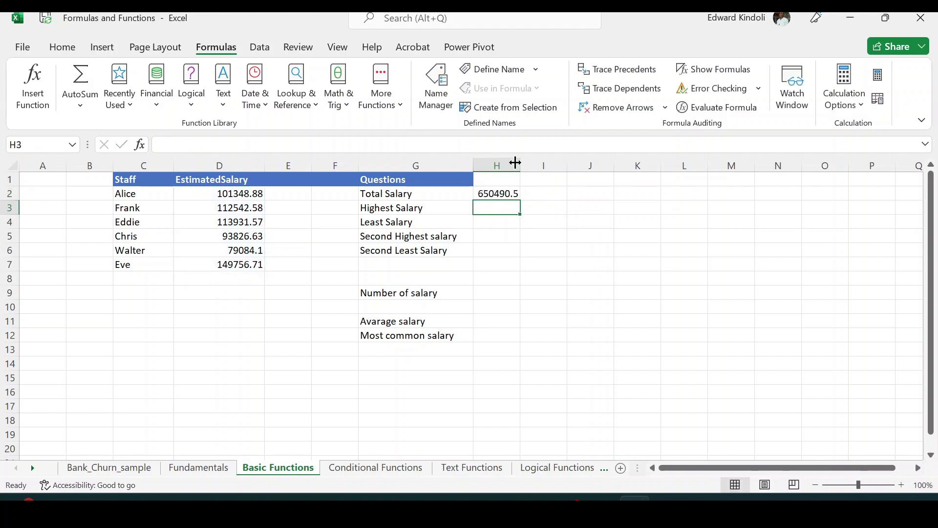
Step: Widen column H slightly and format the total salary in H2 with a thousands separator and no decimal places
drag(520, 165, 536, 165)
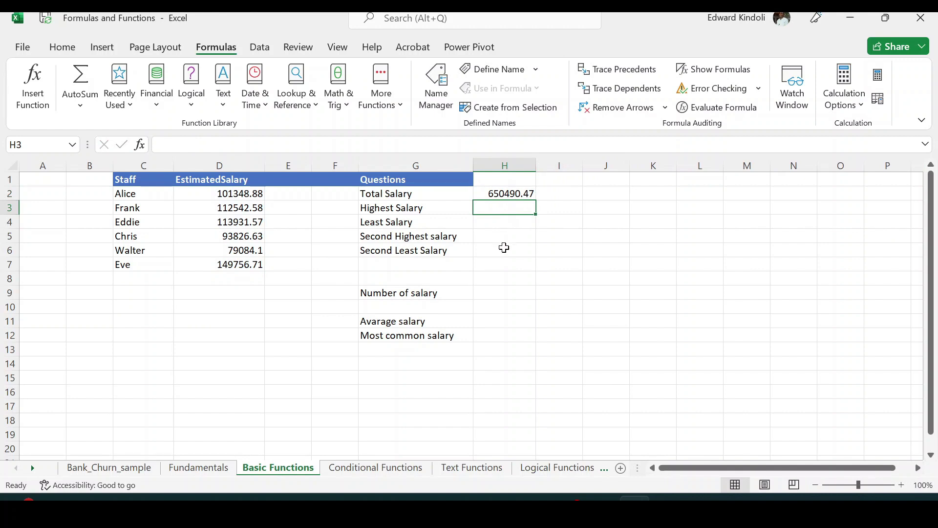
click(509, 193)
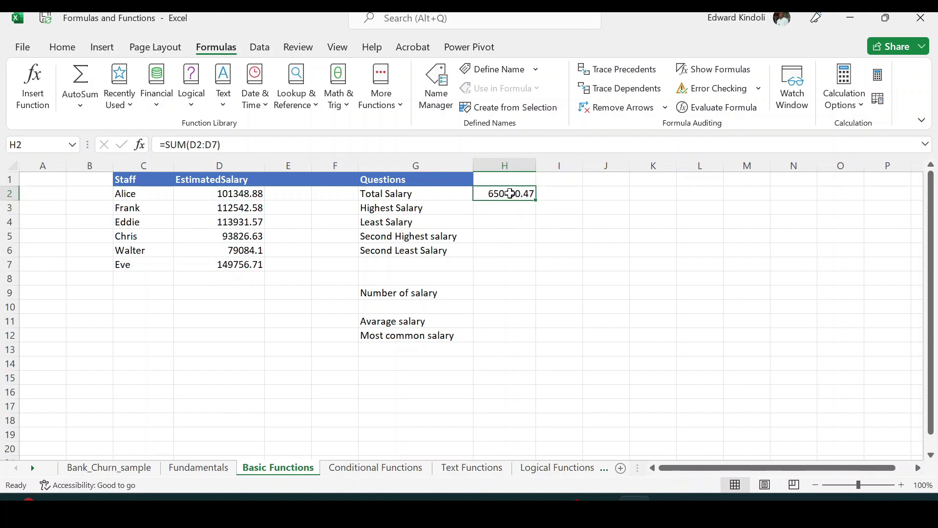
click(59, 52)
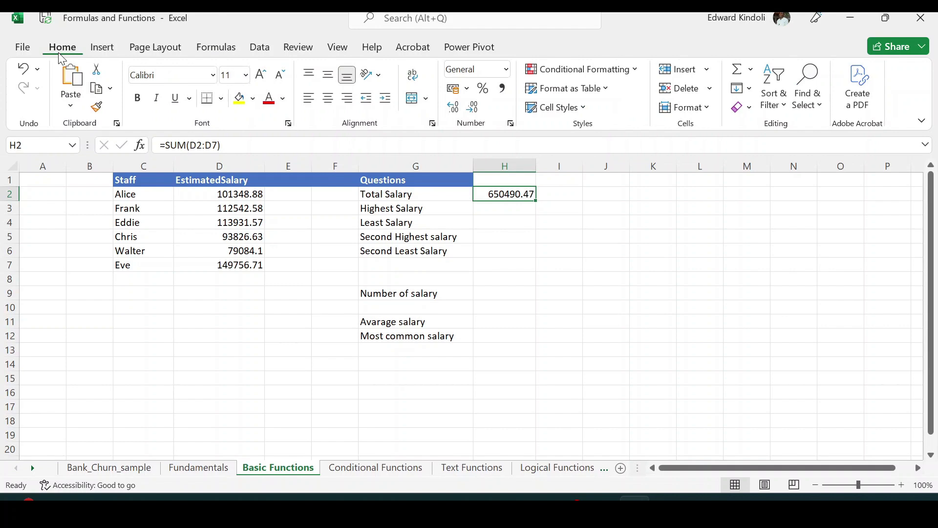
click(503, 88)
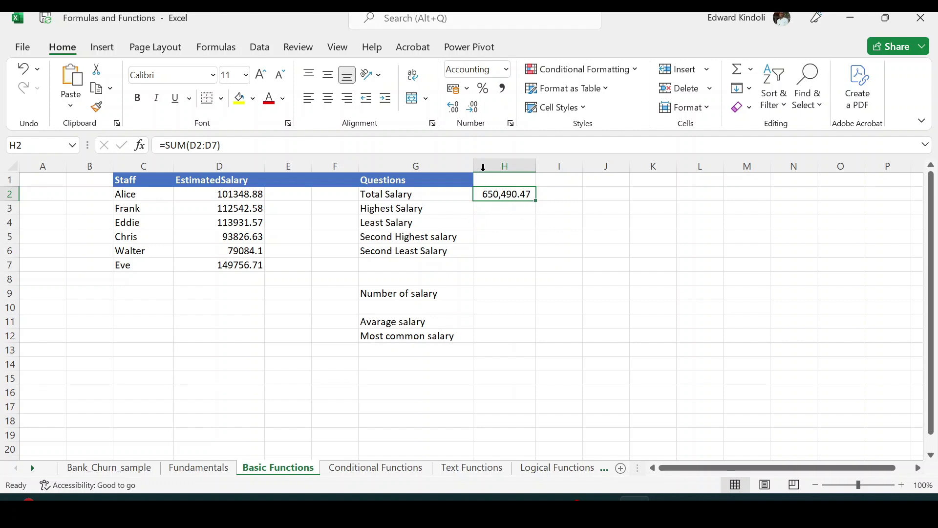
click(475, 112)
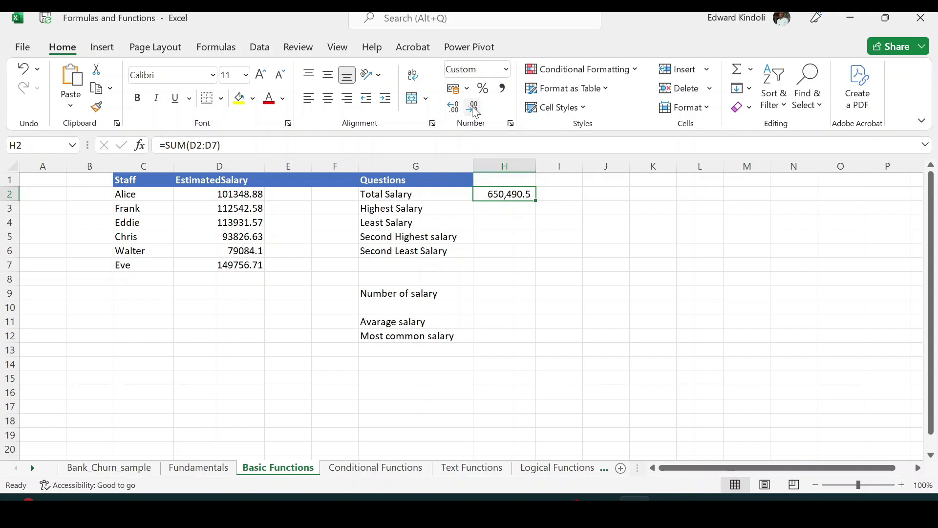
click(475, 112)
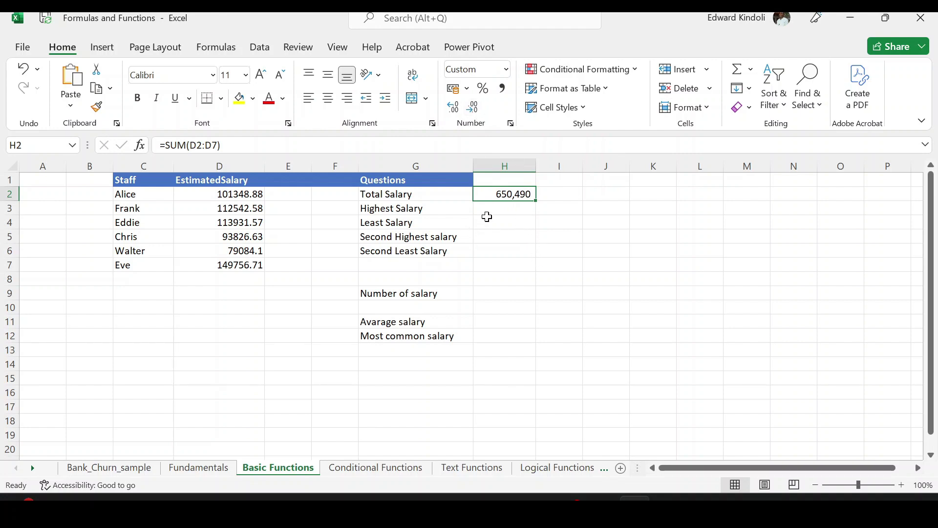
Step: Calculate the Highest Salary in H3 with =MAX(D:D), using the whole EstimatedSalary column
click(498, 212)
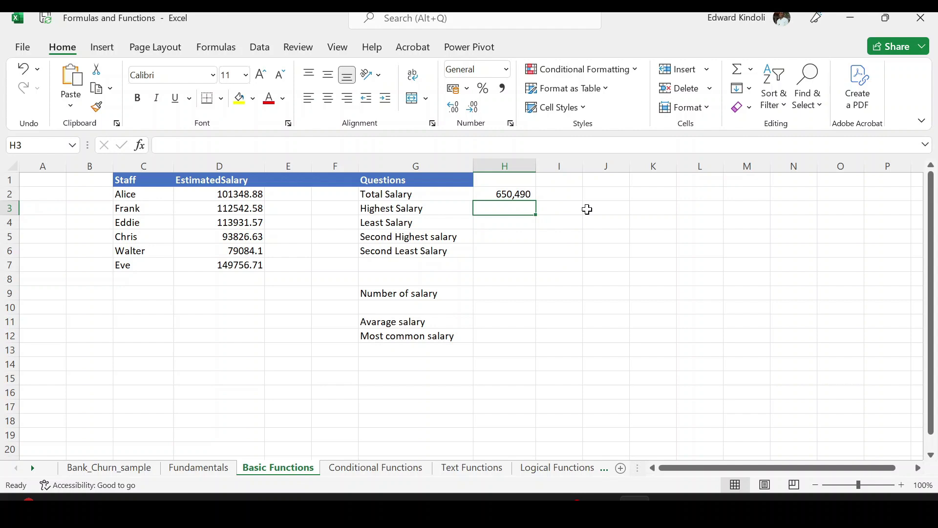
text(=)
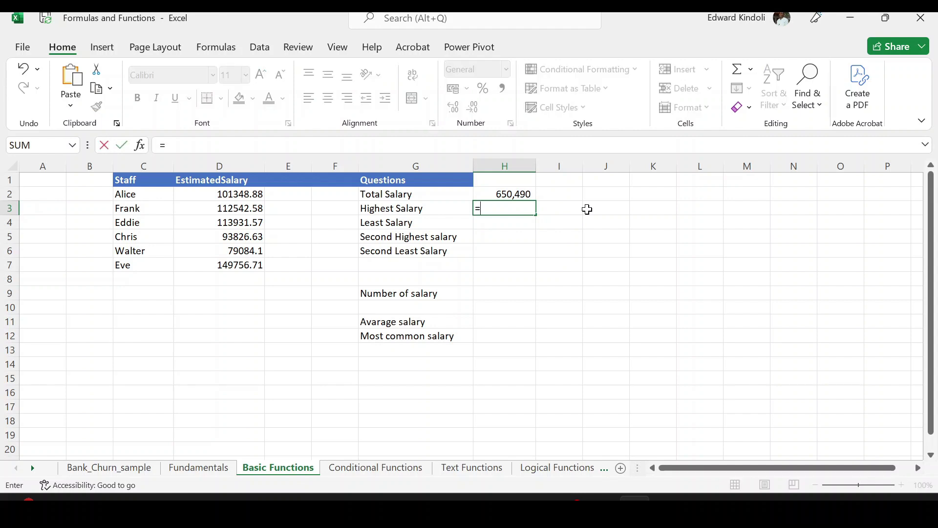
text(max)
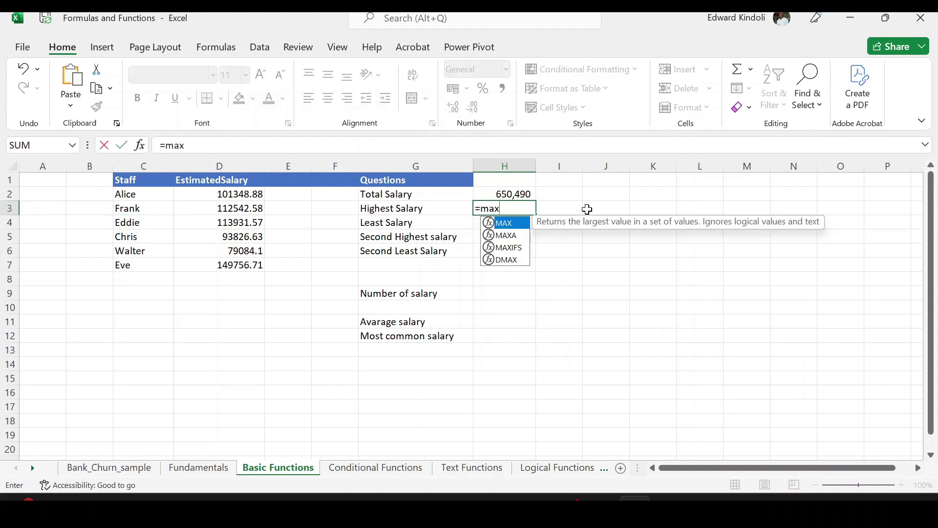
double_click(512, 224)
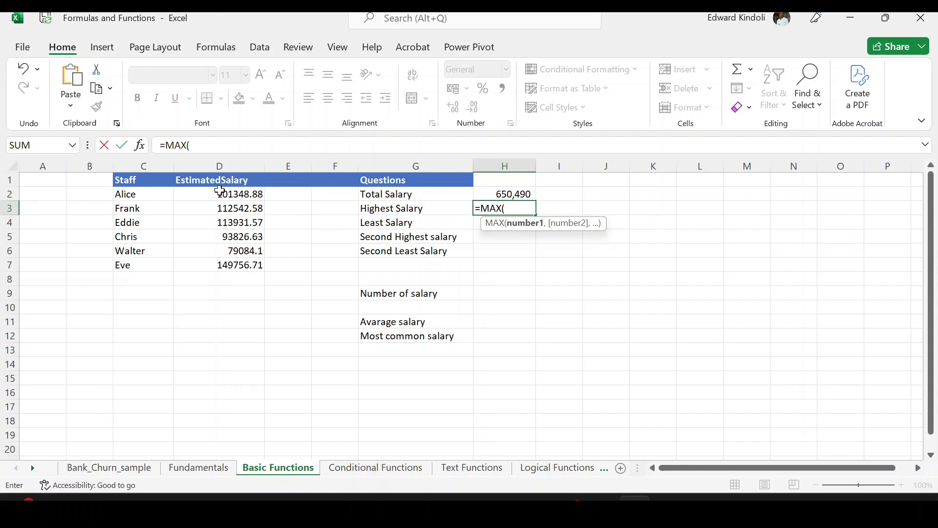
click(234, 164)
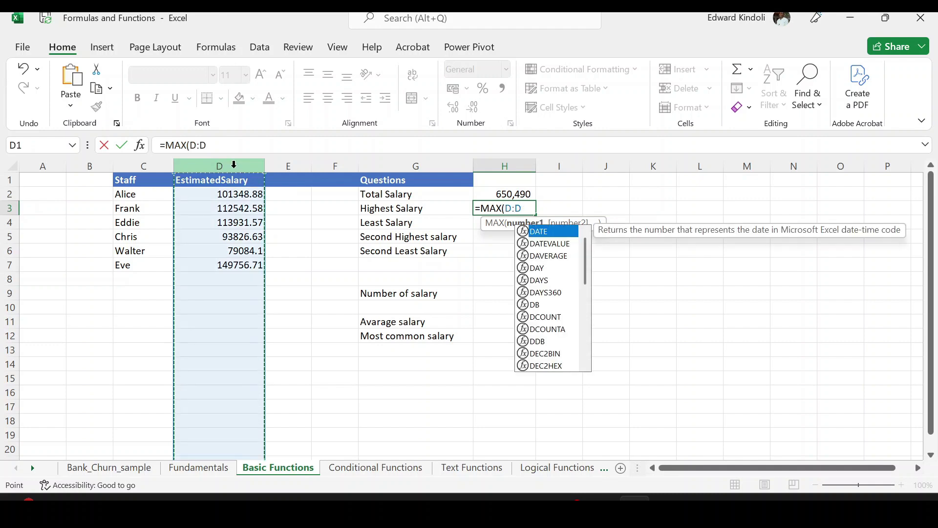
text())
key(Return)
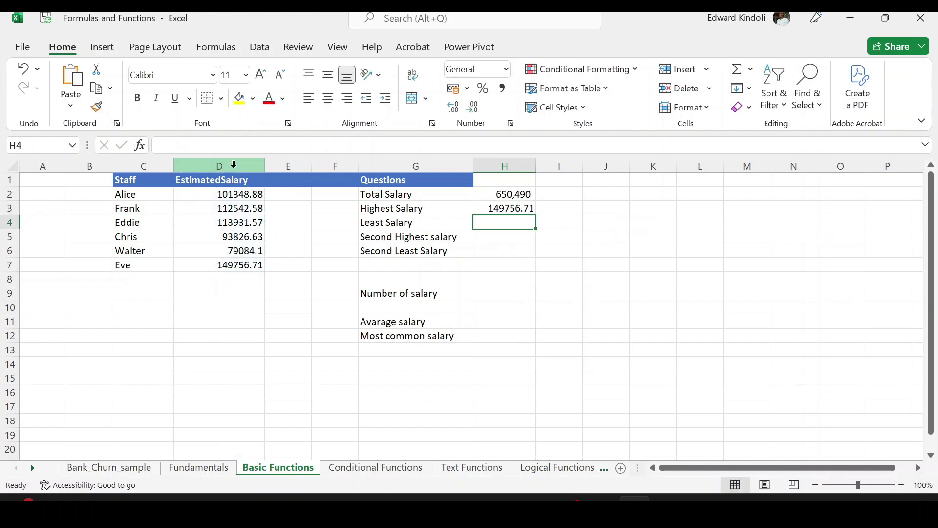
Step: Format the highest salary in H3 with a thousands separator and no decimal places
click(500, 213)
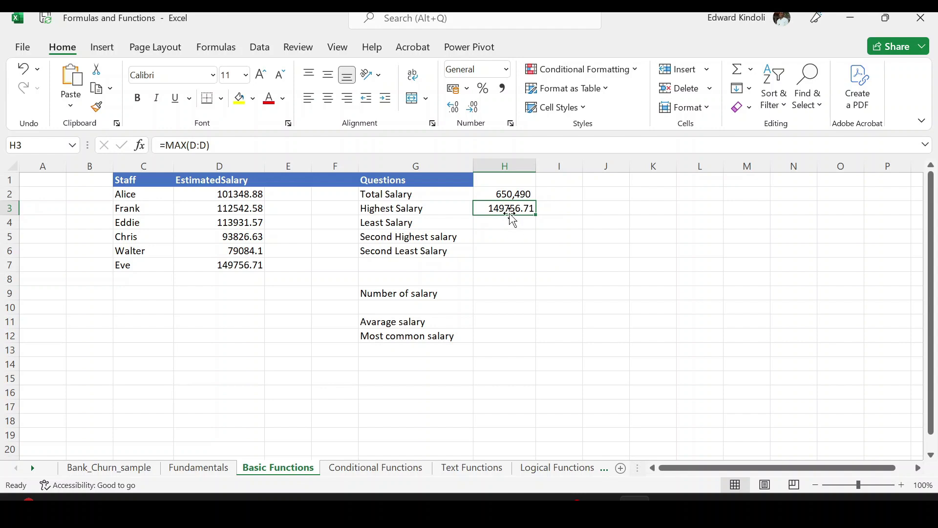
click(503, 90)
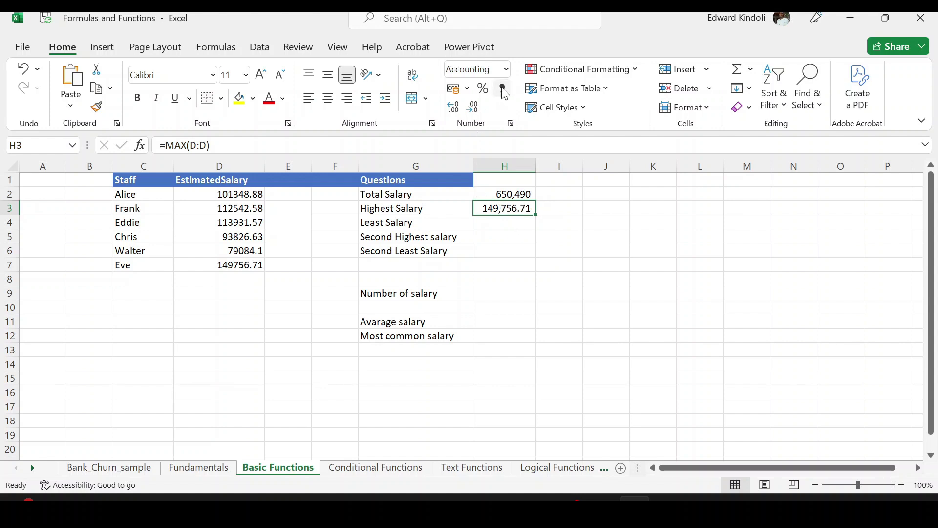
click(474, 108)
click(476, 111)
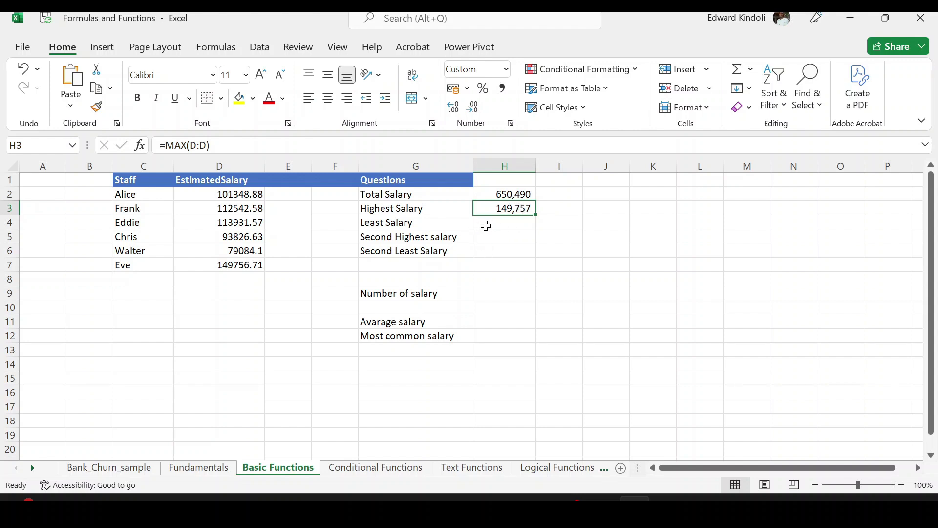
Step: Calculate the Least Salary in H4 with =MIN(D:D), using the whole EstimatedSalary column
click(487, 225)
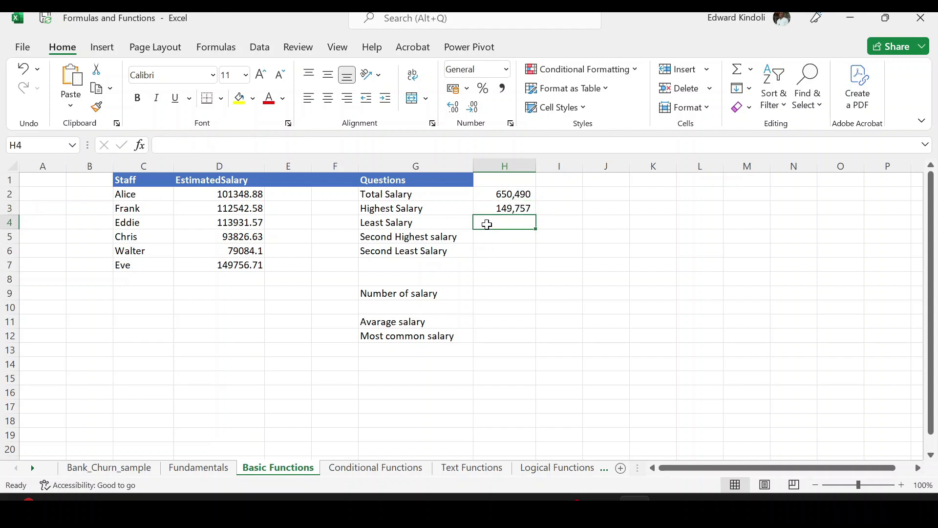
text(=)
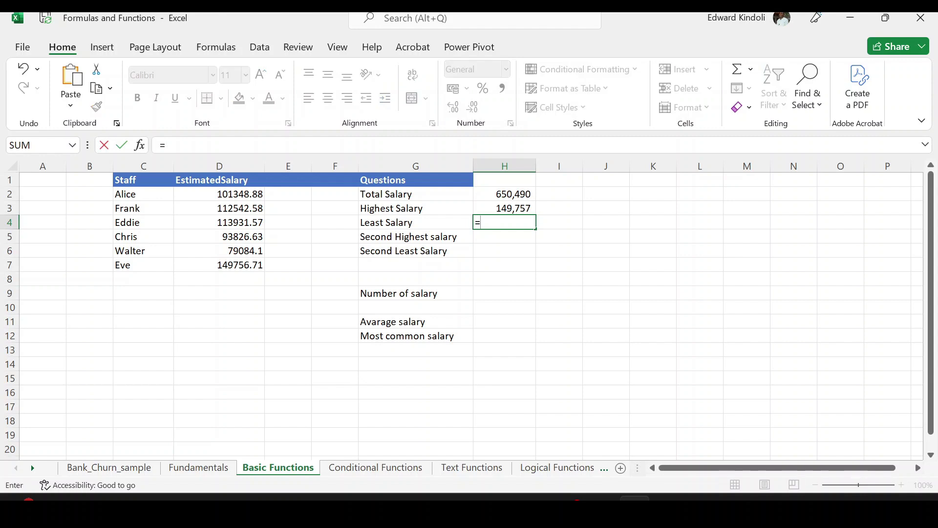
text(MIN()
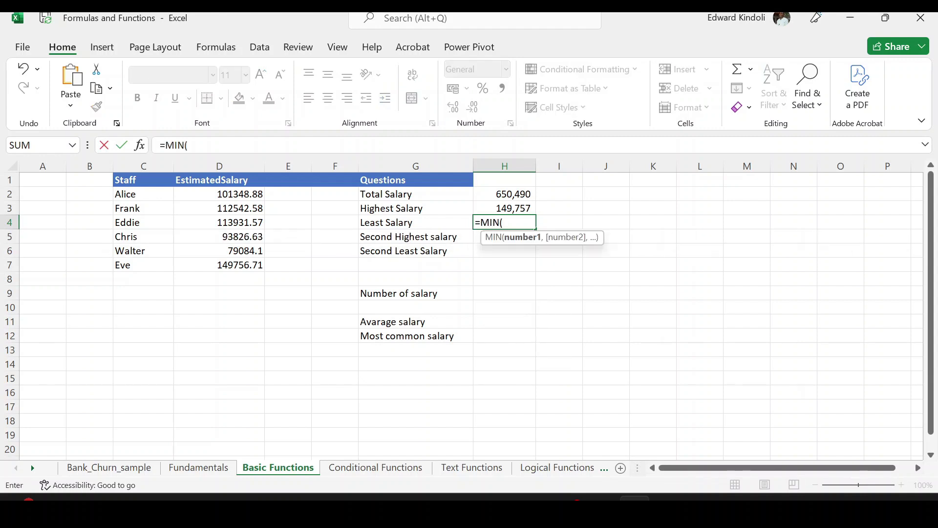
click(234, 165)
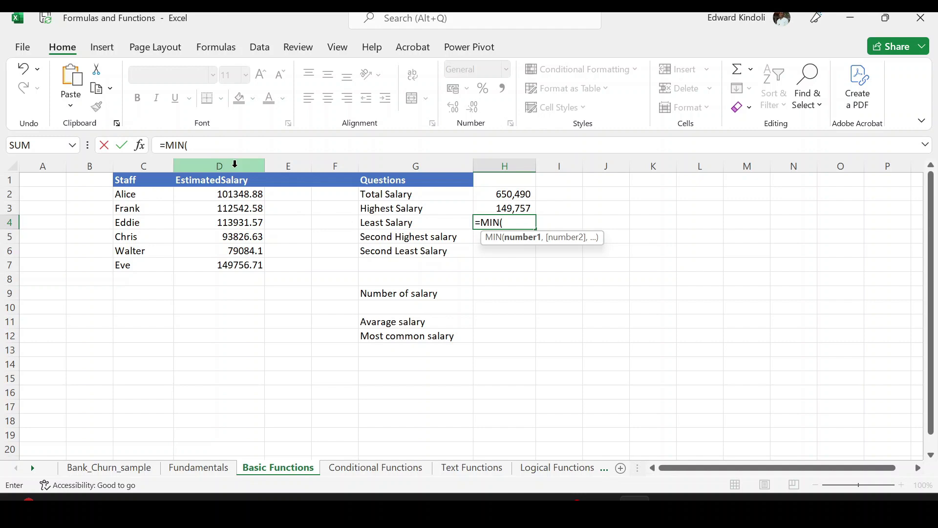
text())
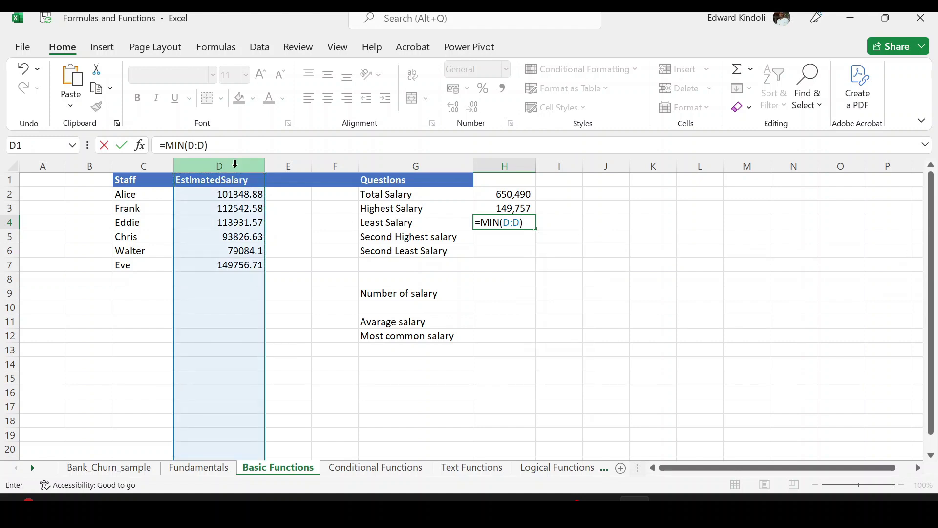
key(Return)
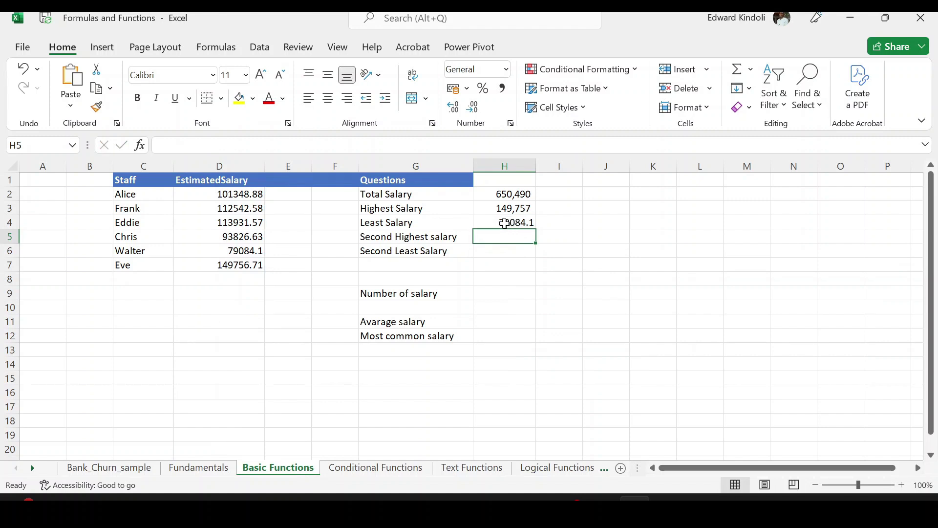
Step: Format the least salary in H4 with a thousands separator and no decimal places, and select H5
click(502, 223)
click(502, 91)
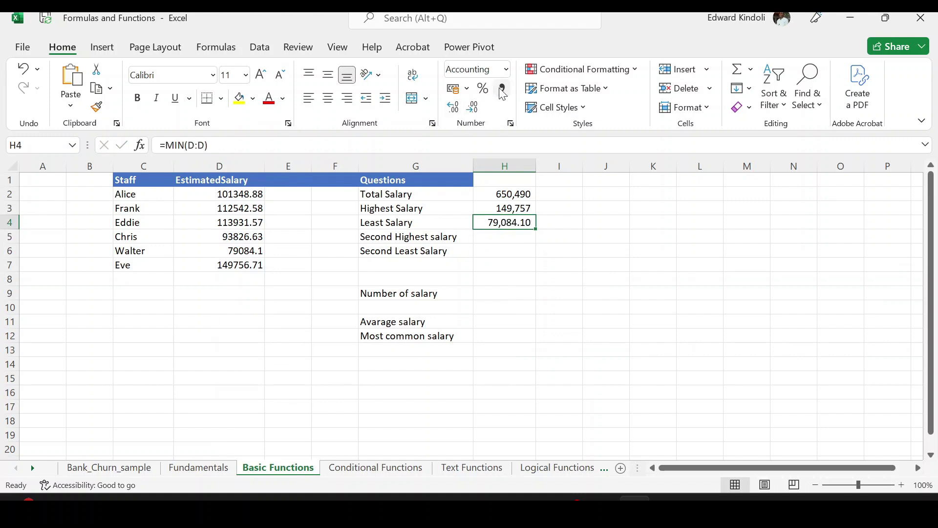
click(473, 107)
click(472, 107)
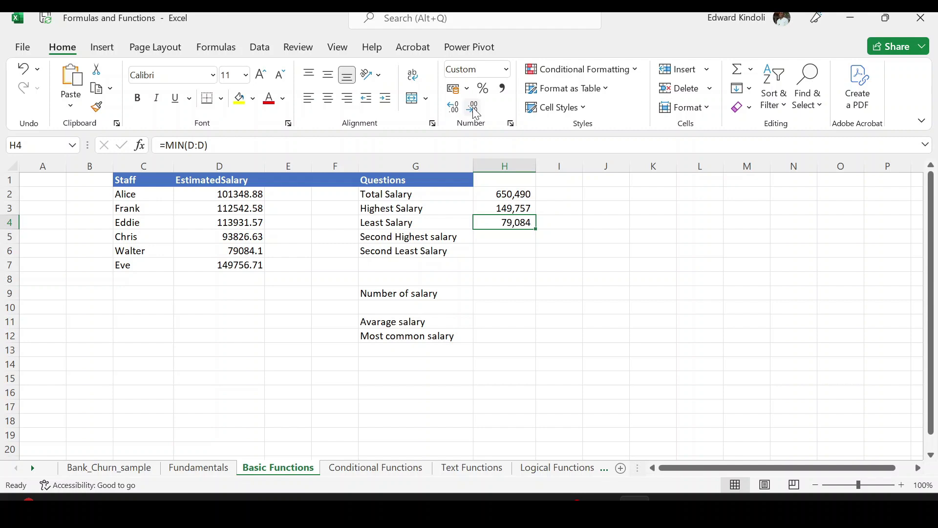
click(501, 237)
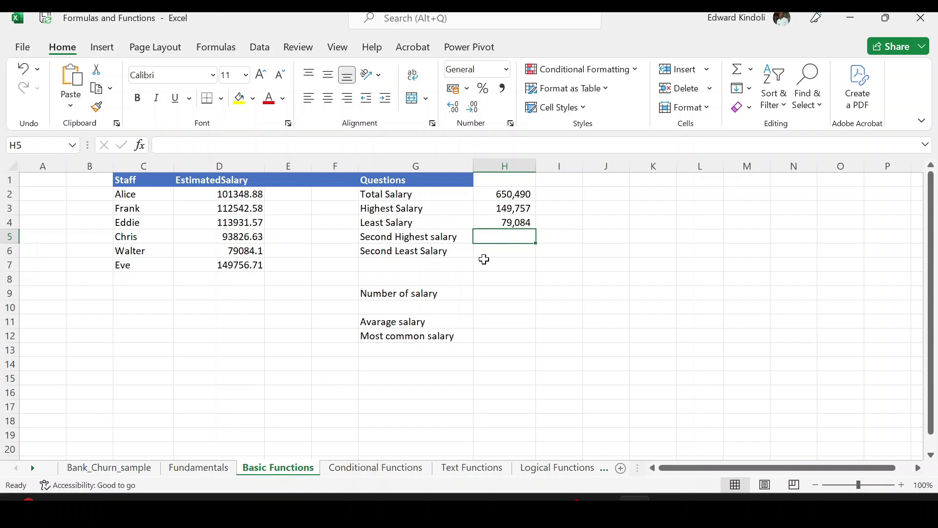
Step: Calculate the Second Highest salary in H5 with =LARGE(D:D,2), using the whole EstimatedSalary column
text(=)
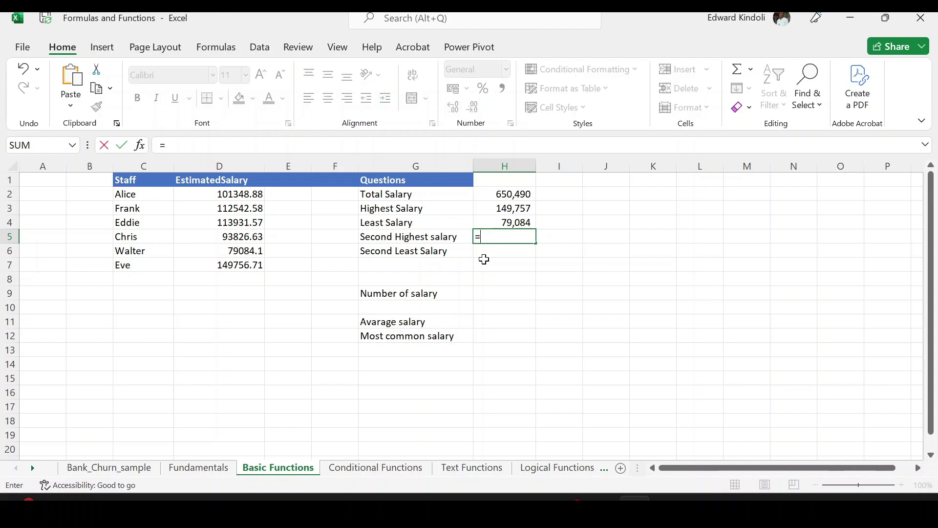
text(larg)
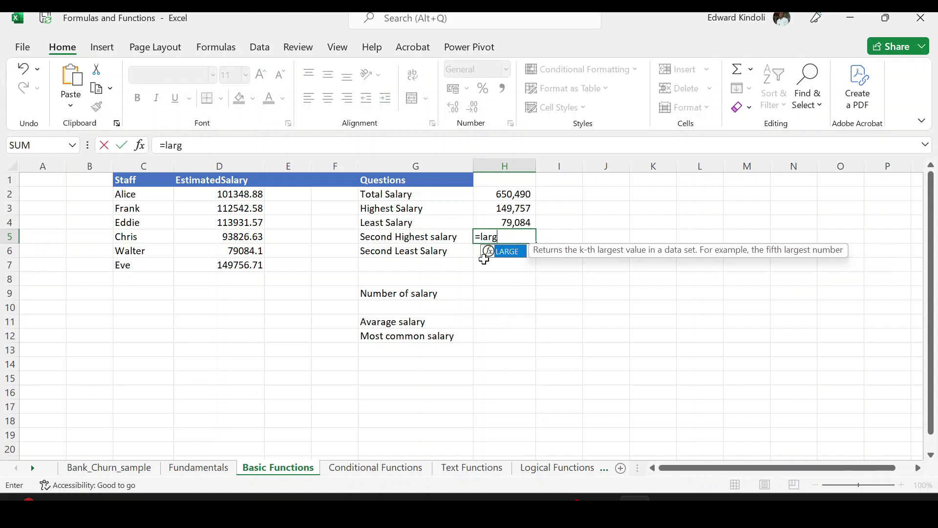
key(Tab)
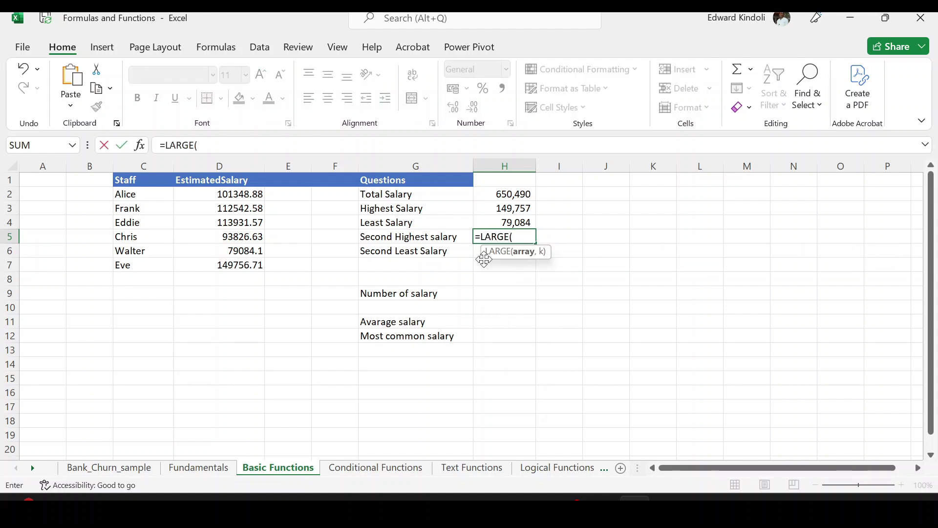
click(240, 167)
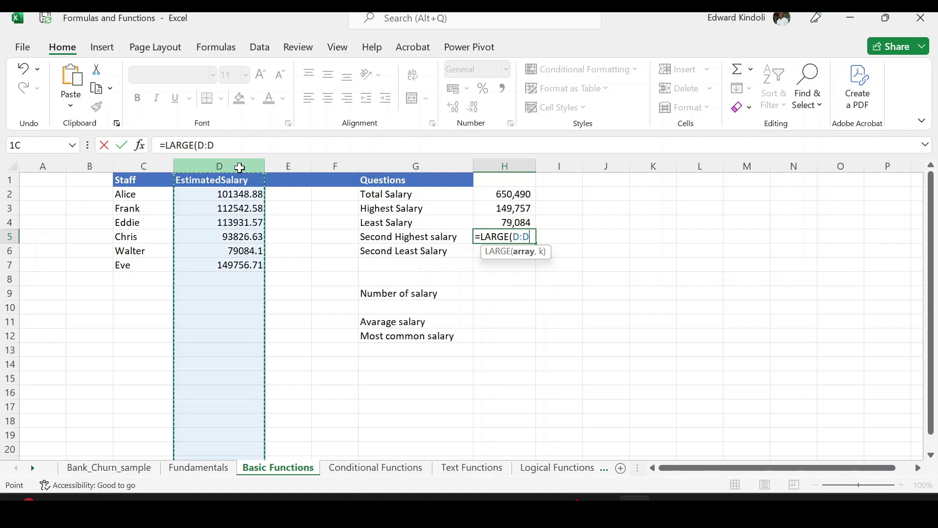
text(,)
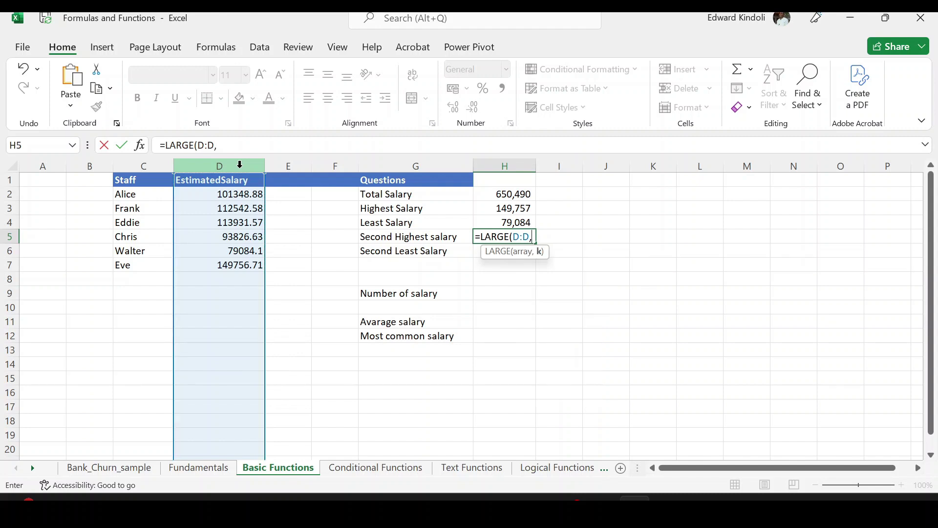
text(2))
key(Return)
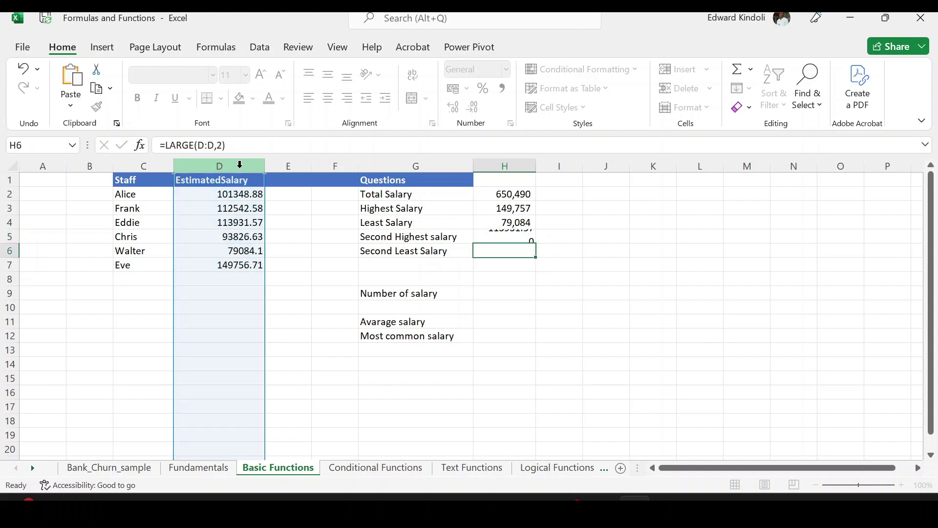
Step: Format the second highest salary in H5 with a thousands separator and no decimal places
click(518, 236)
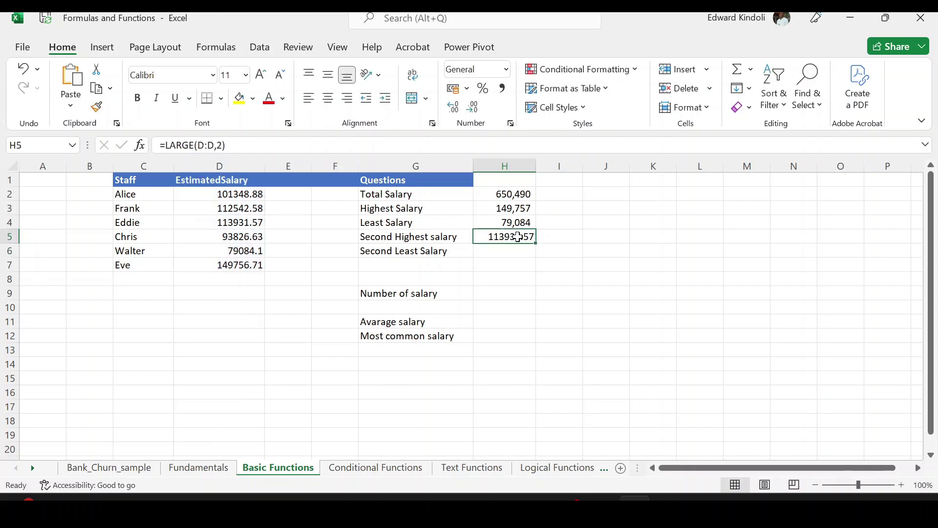
click(475, 107)
click(475, 108)
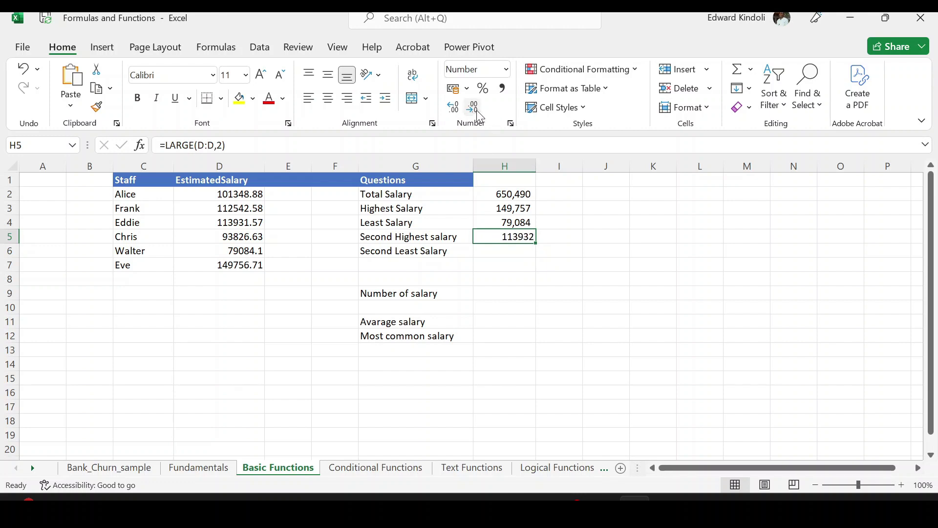
click(503, 88)
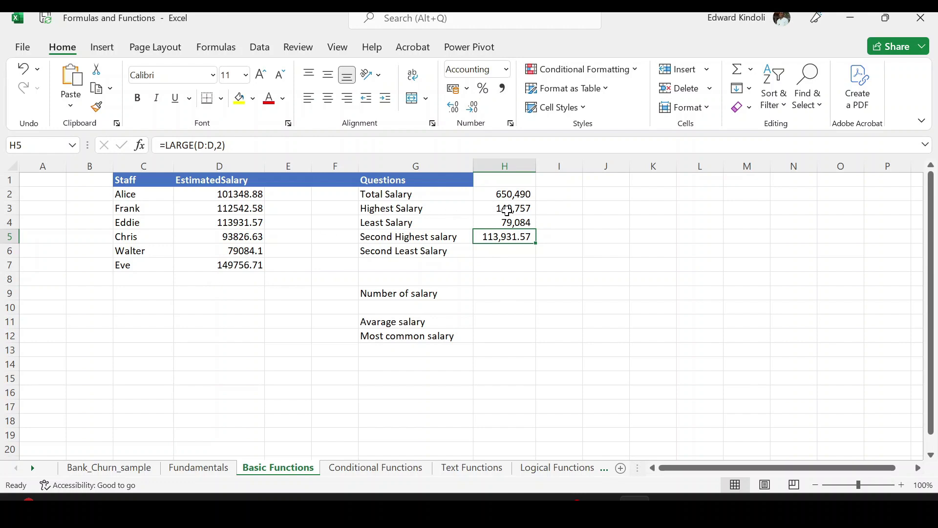
click(475, 109)
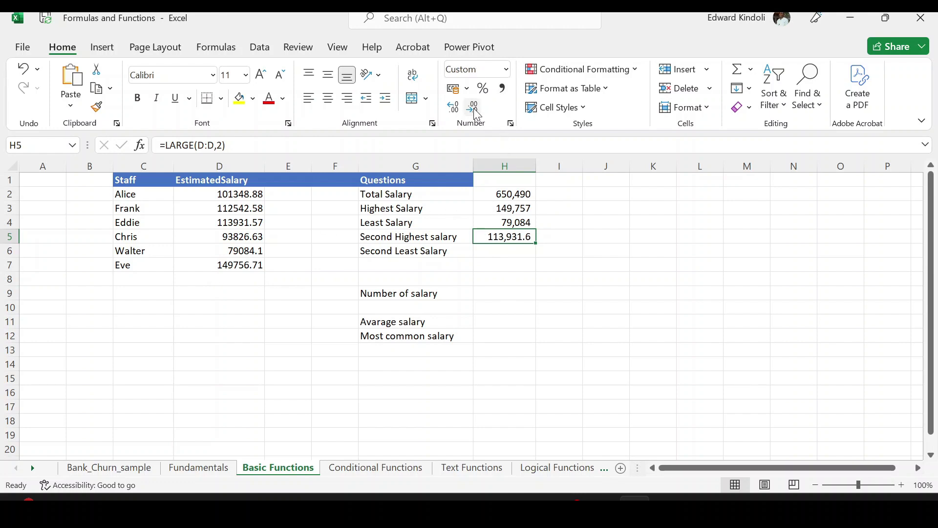
click(475, 108)
Step: Calculate the Second Least Salary in H6 with =SMALL(D:D,2), using the whole EstimatedSalary column
click(505, 252)
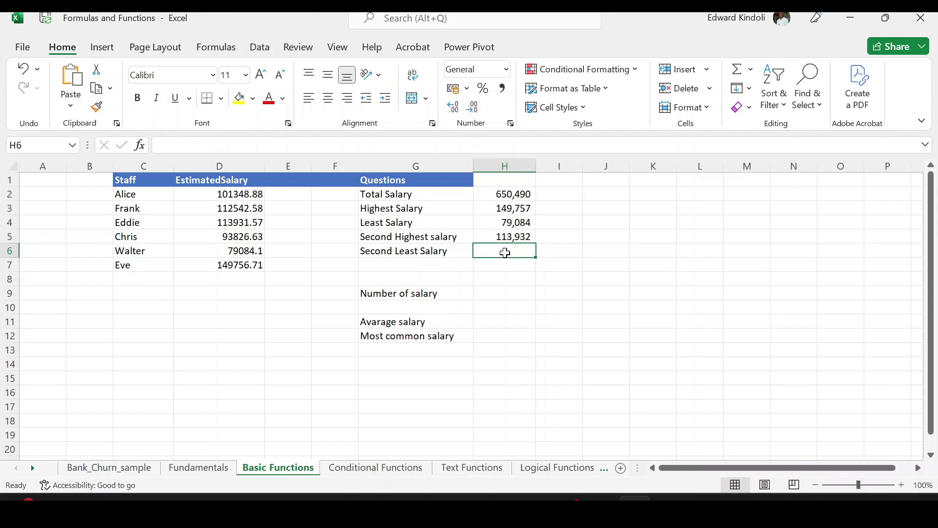
text(=)
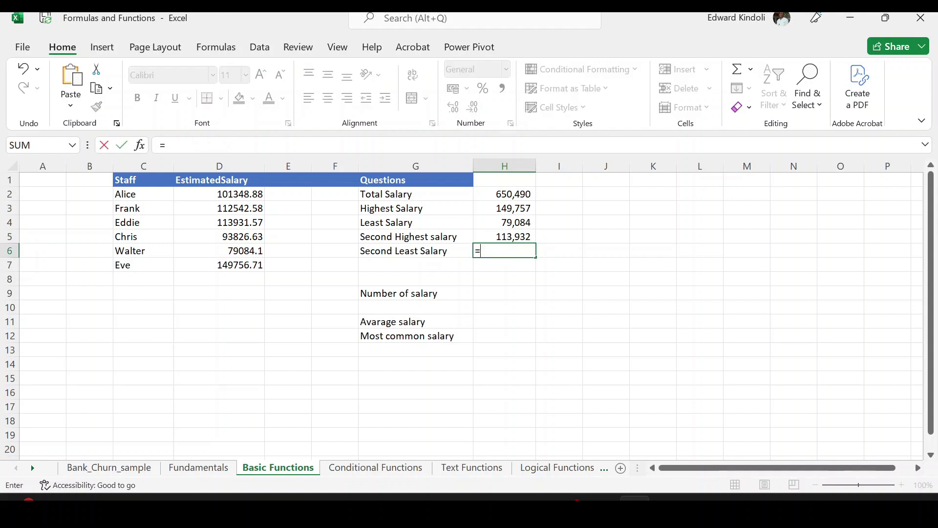
text(sma)
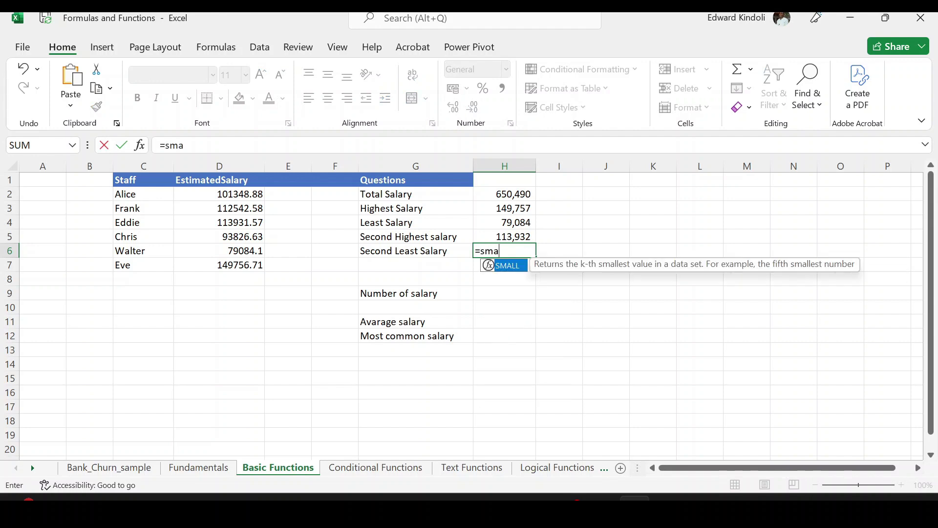
key(Tab)
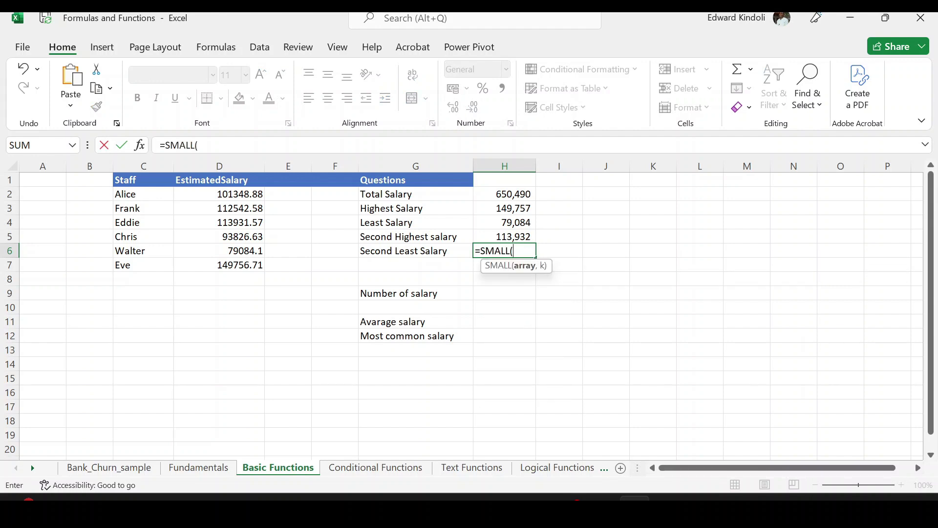
click(236, 164)
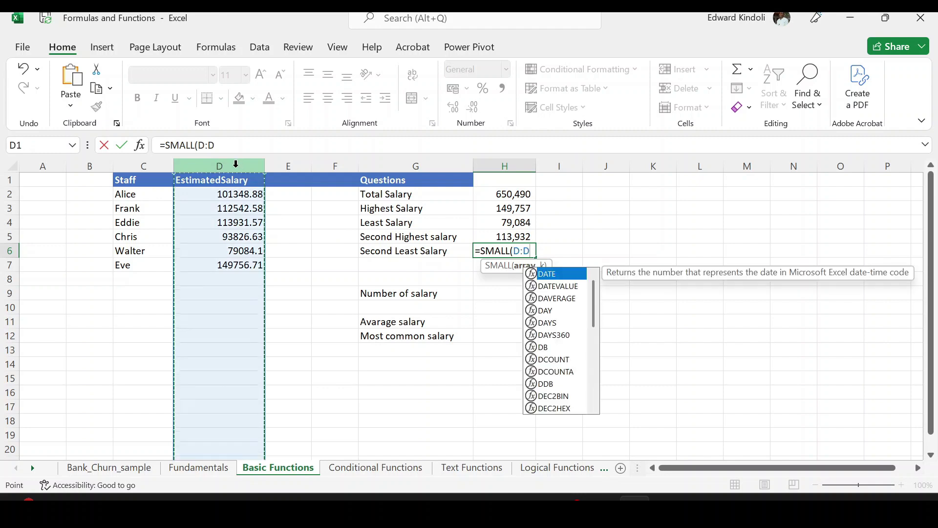
text(,)
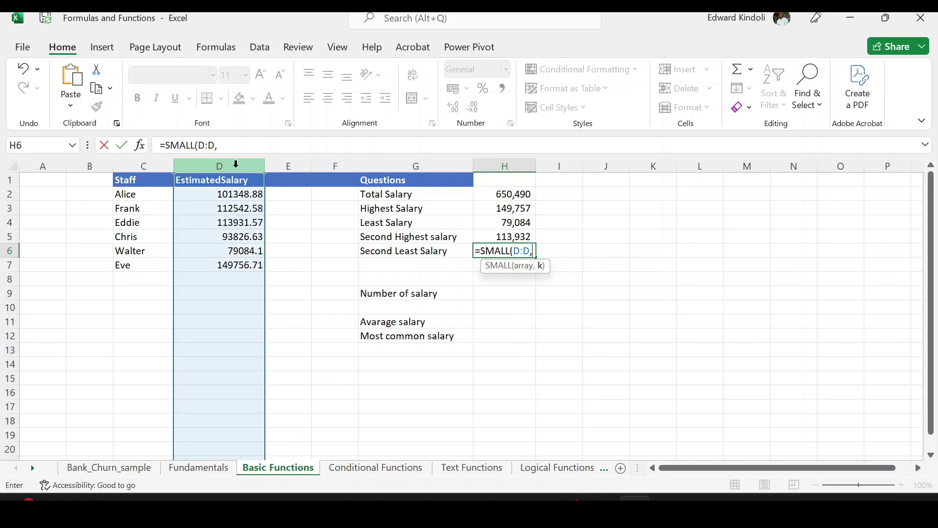
text(2)
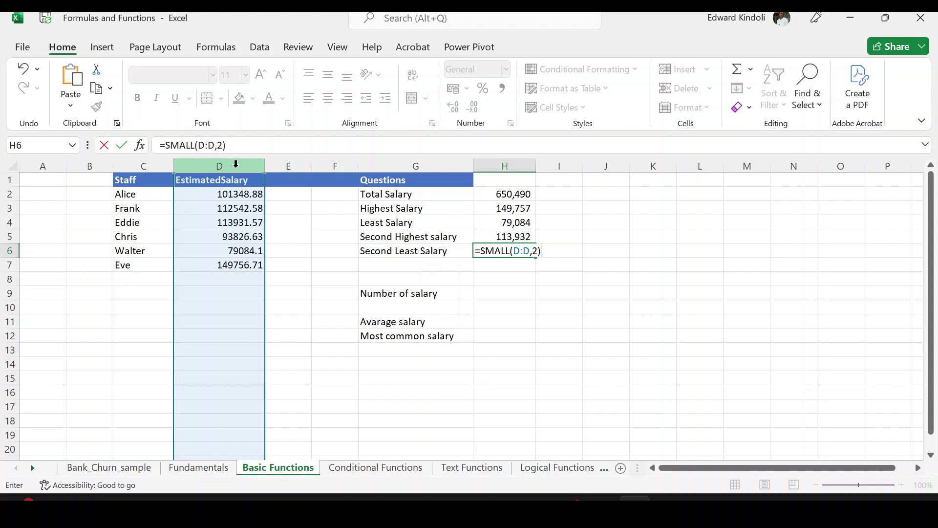
key(Return)
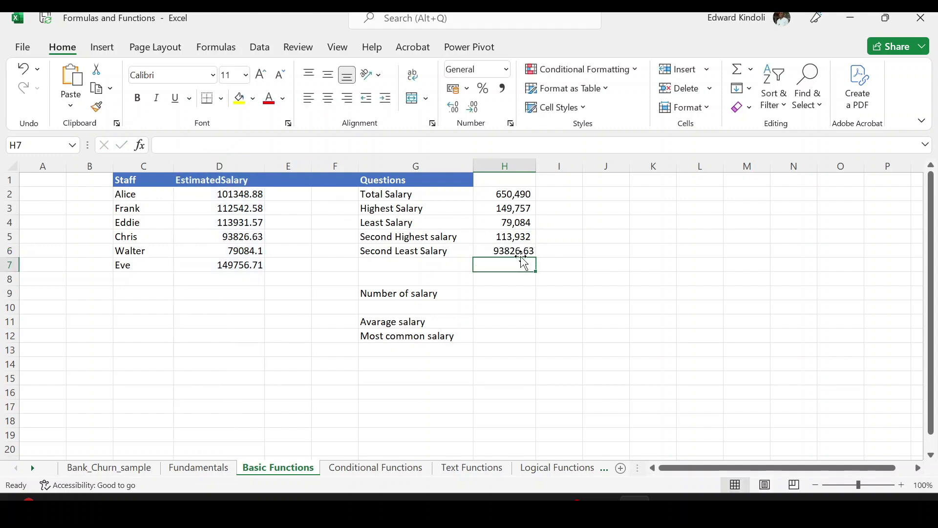
Step: Format the second least salary in H6 with a thousands separator and no decimal places
click(521, 251)
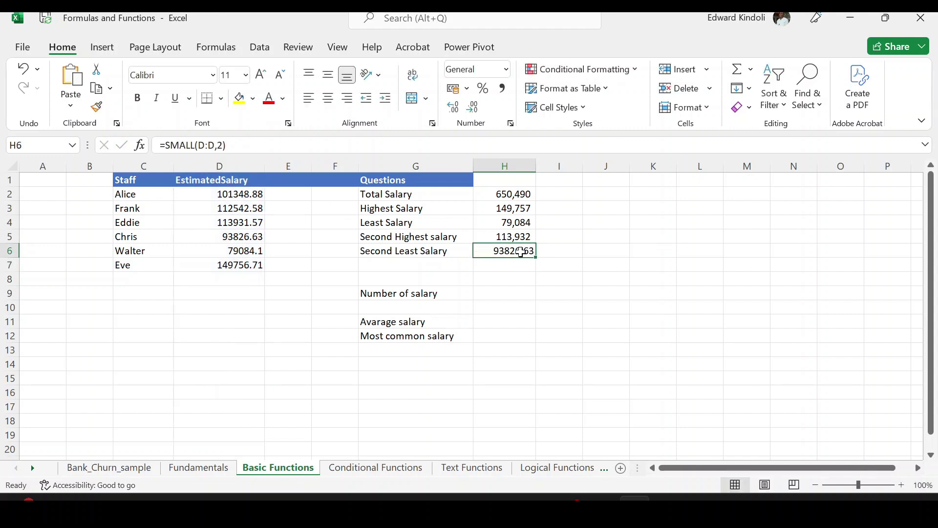
click(475, 108)
click(475, 108)
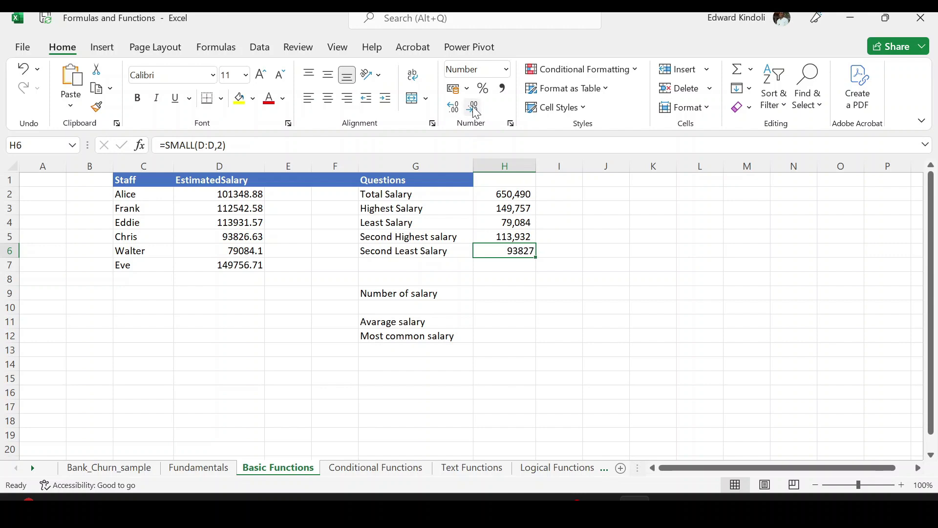
click(504, 90)
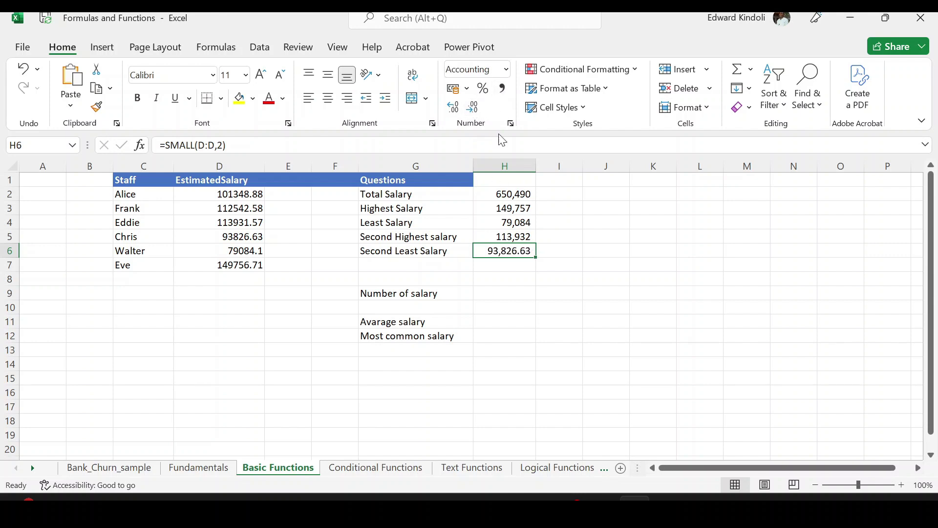
click(475, 108)
click(475, 109)
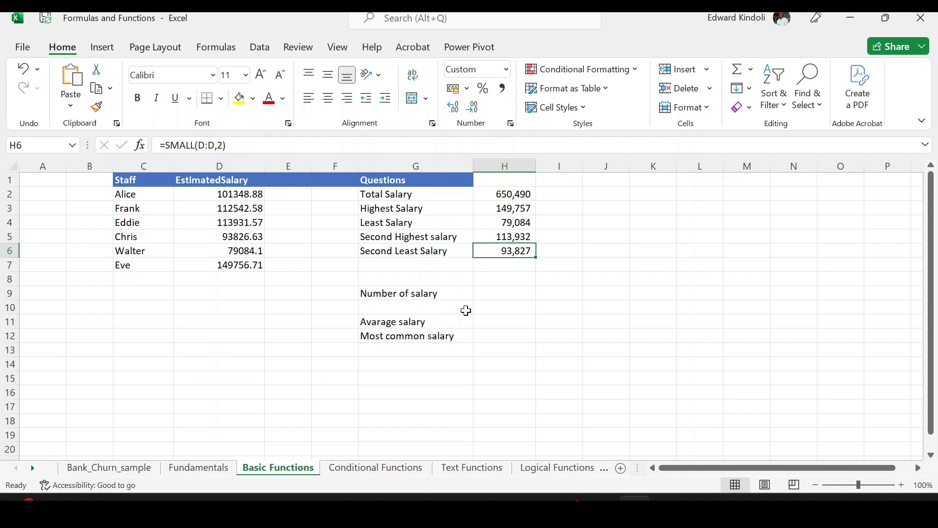
Step: Calculate the Number of salary in H9 with =COUNT(D:D), using the whole EstimatedSalary column, and reselect H9
click(508, 292)
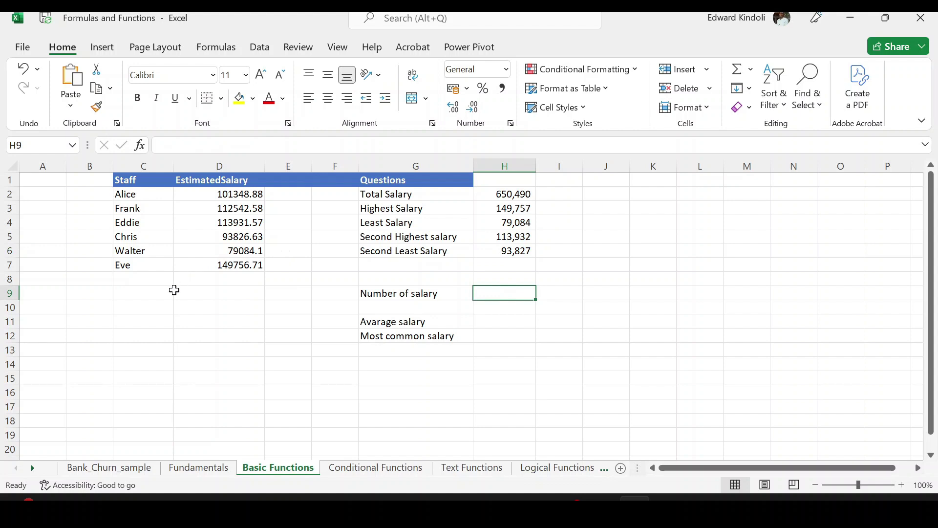
text(=coun)
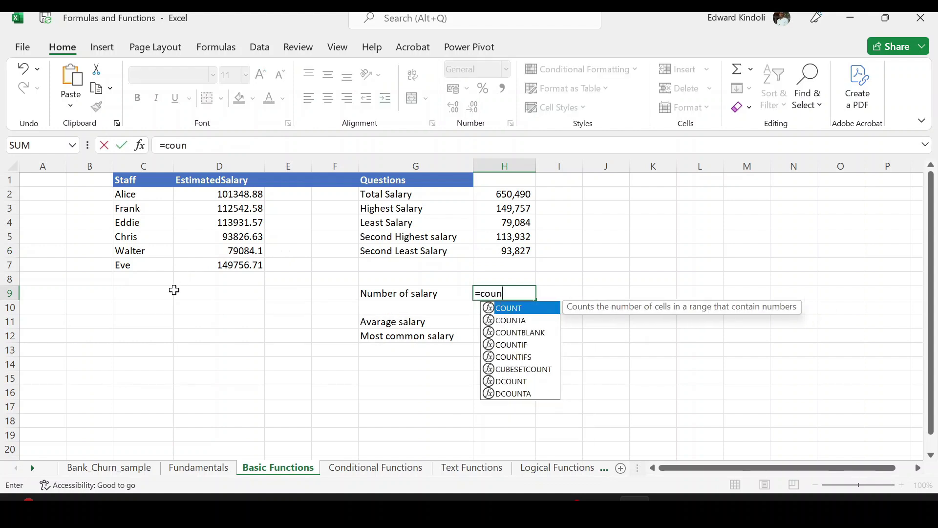
key(Tab)
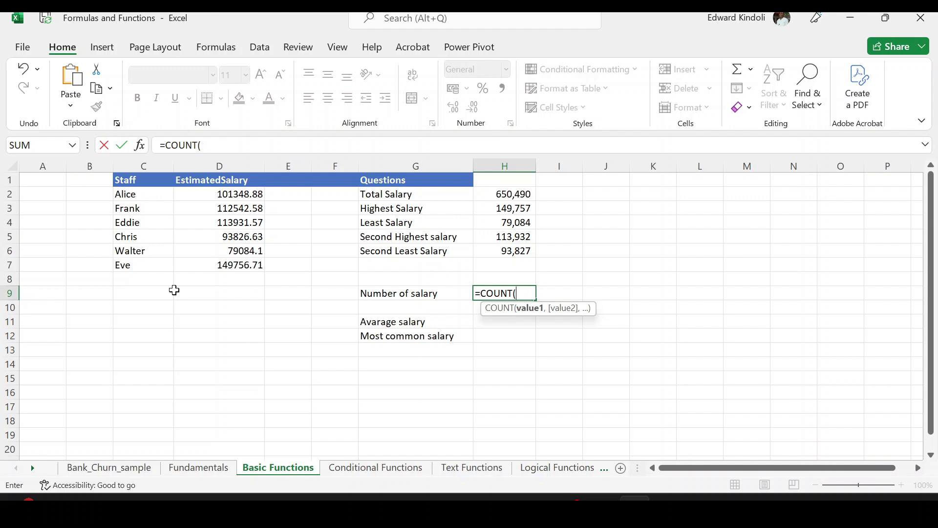
click(241, 163)
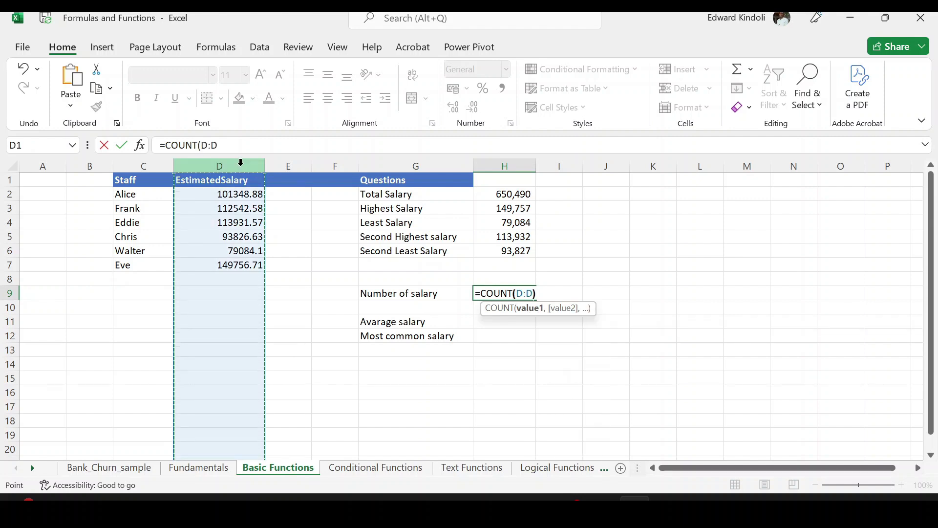
text())
key(Return)
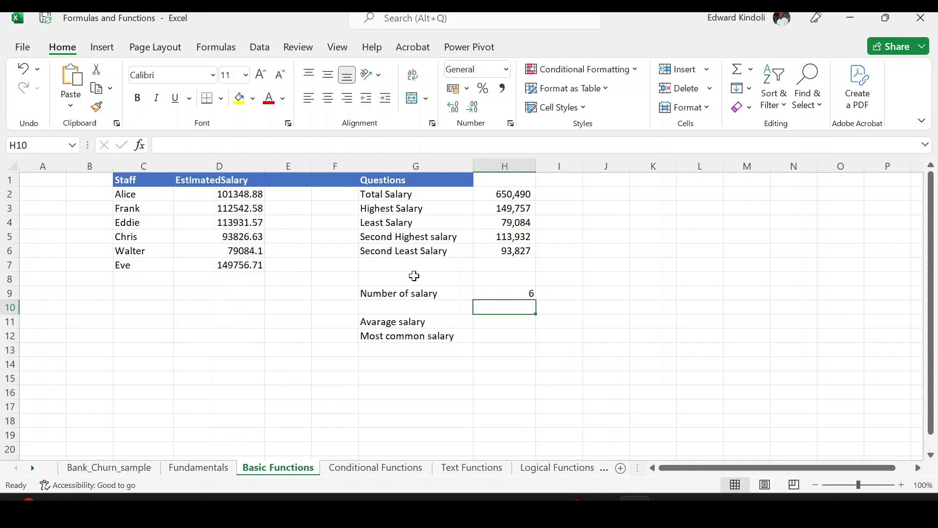
click(525, 293)
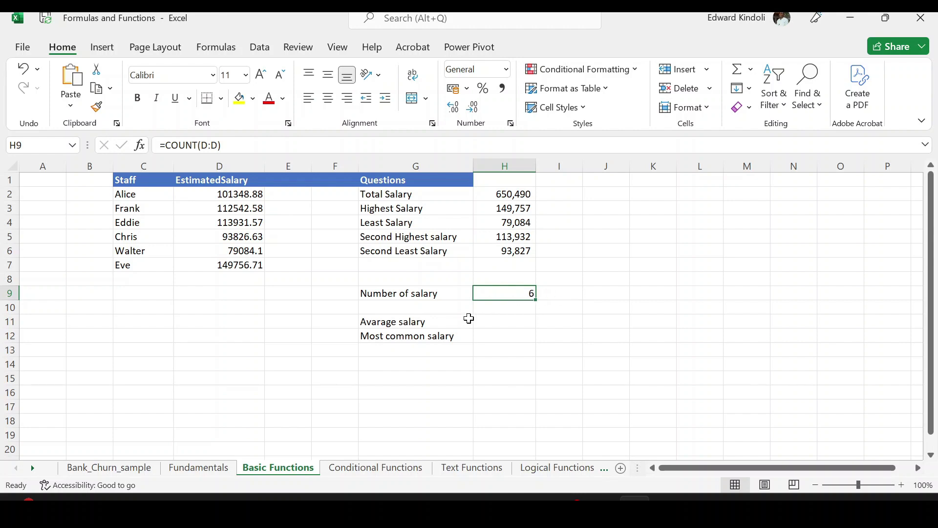
Step: Try counting the text entries of the Staff column in J9 with =COUNT(C:C), and clear the cell
click(606, 294)
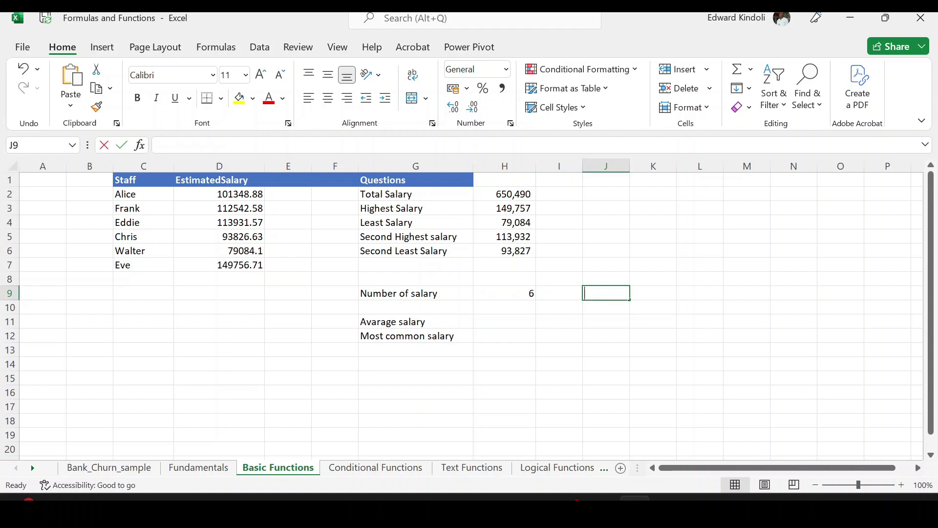
text(=count)
key(Tab)
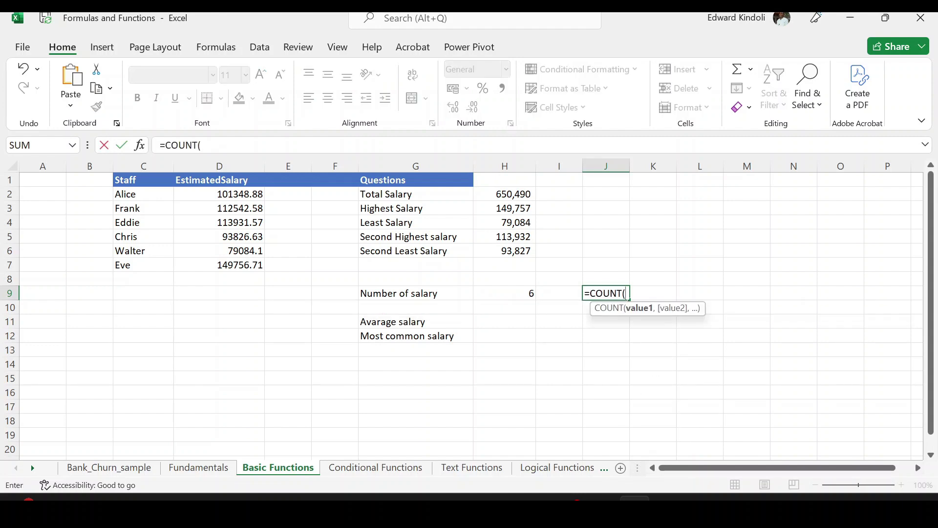
click(143, 165)
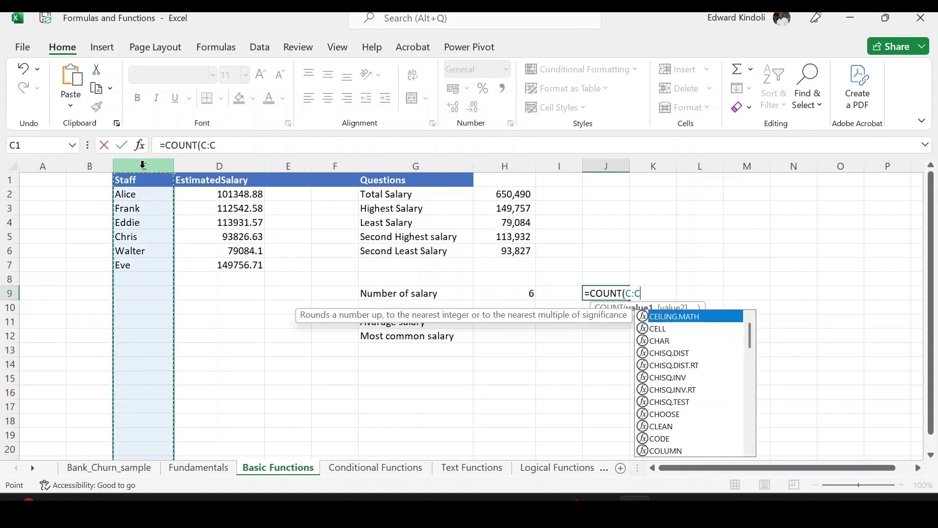
text())
key(Return)
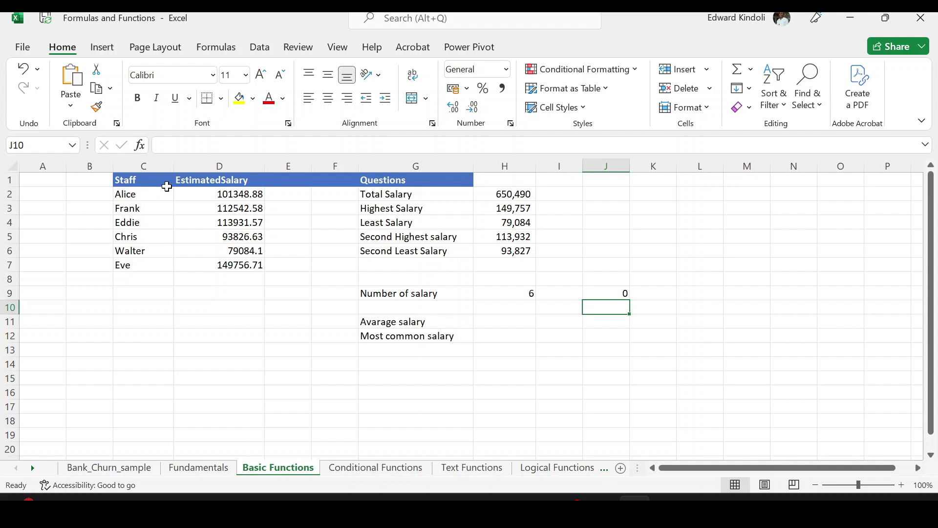
click(601, 292)
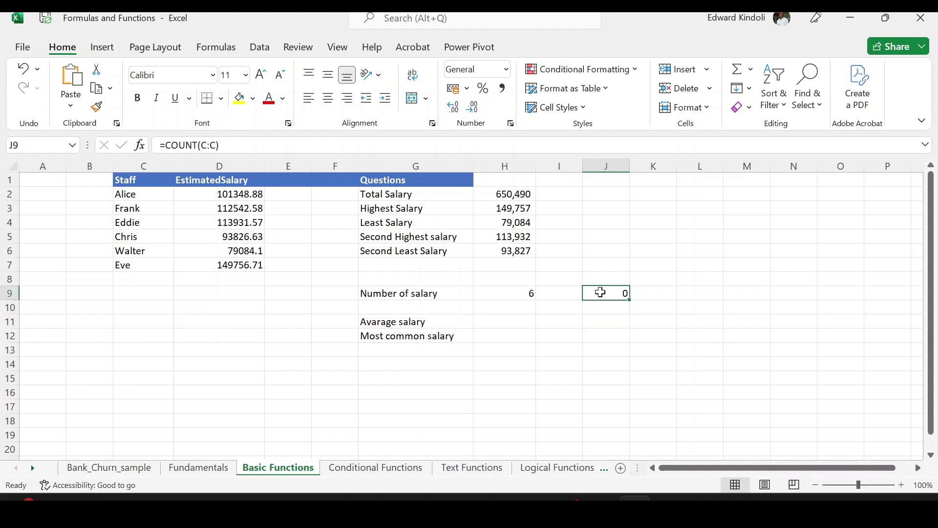
key(Delete)
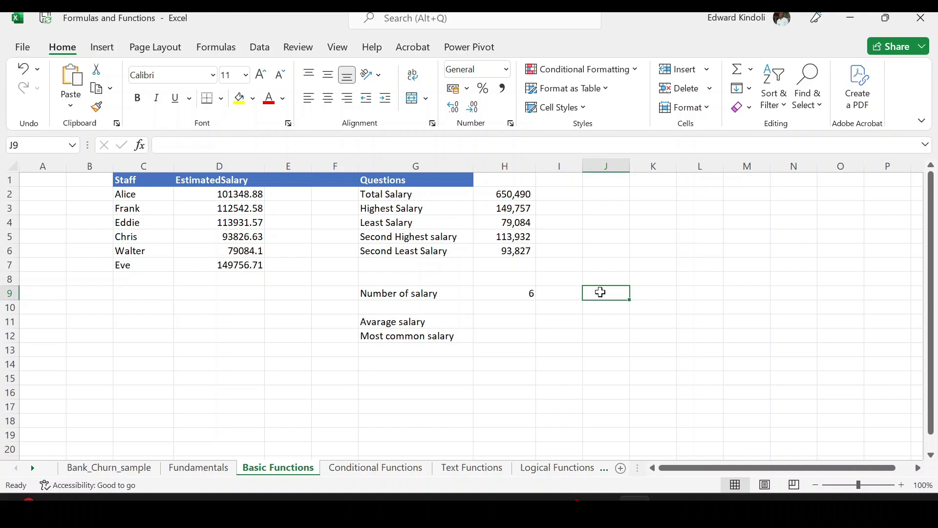
Step: Try counting the non-empty cells of the whole Staff column in J9 with =COUNTA(C:C)
text(=coun)
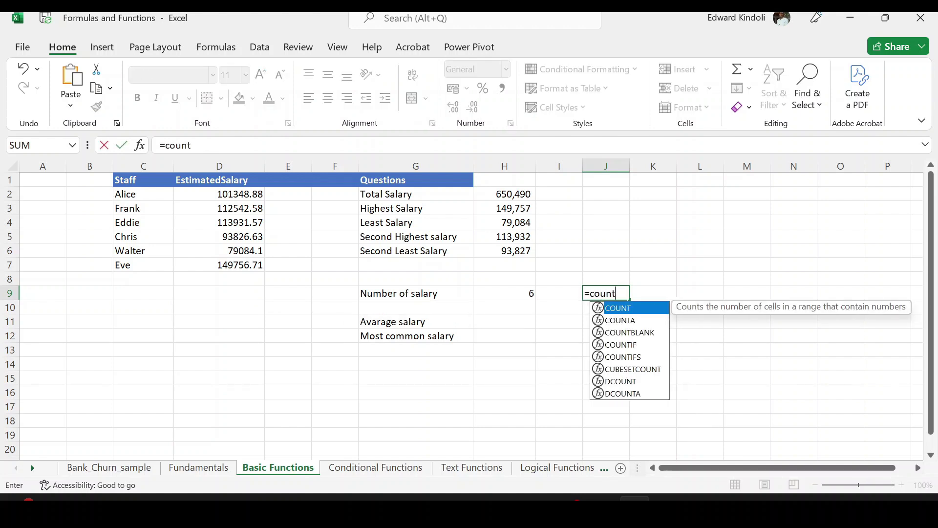
text(t)
key(Down)
key(Tab)
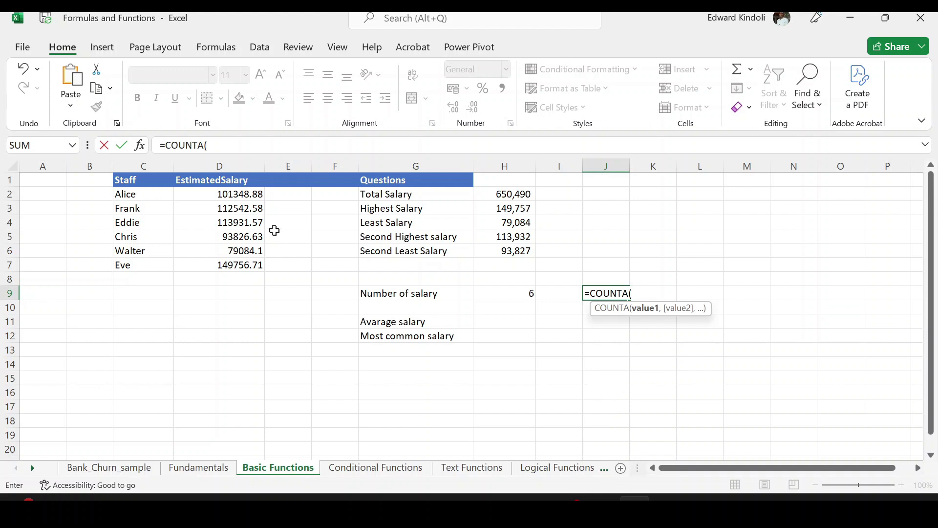
click(152, 164)
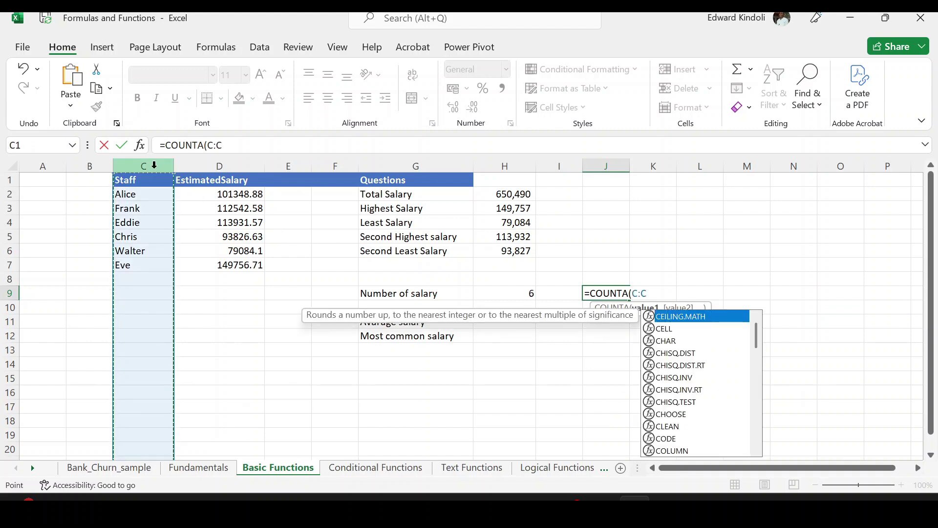
text())
key(Return)
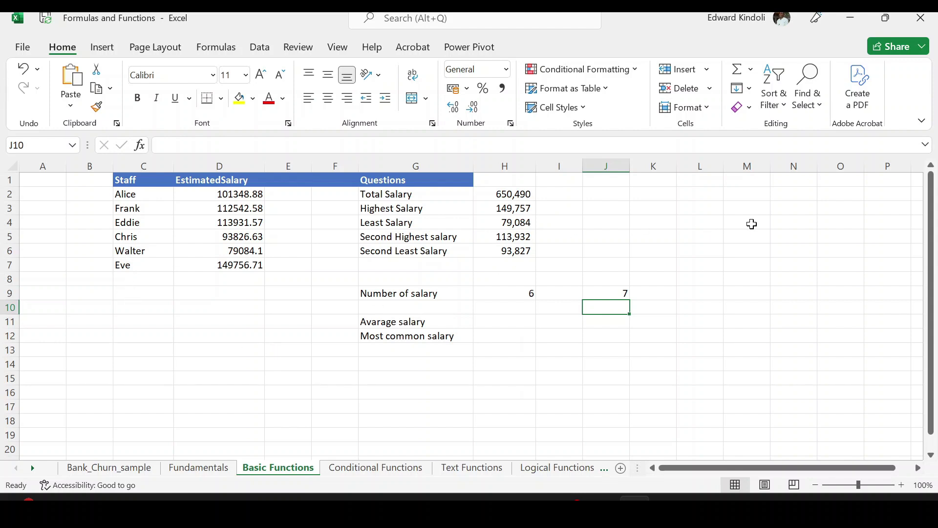
Step: Count only the staff names without the header in J9 with =COUNTA(C2:C7), and reselect J9
click(593, 290)
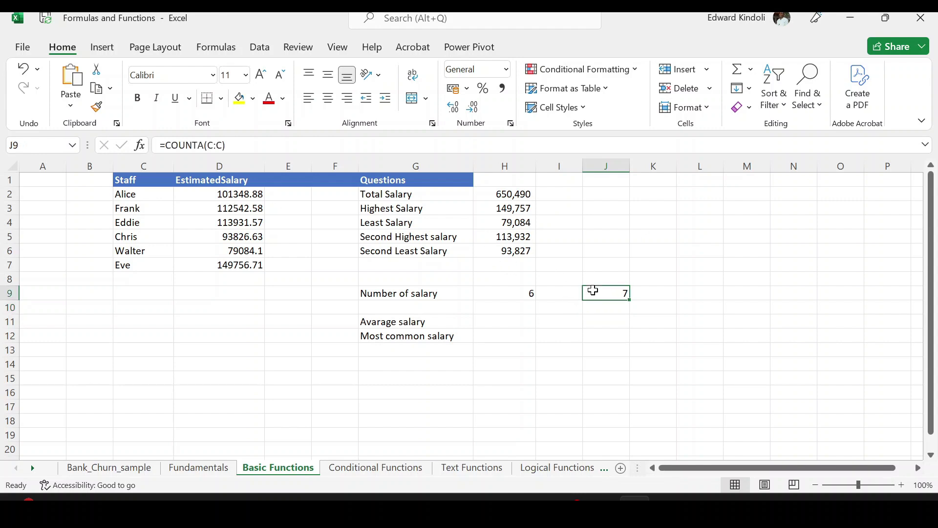
text(=coun)
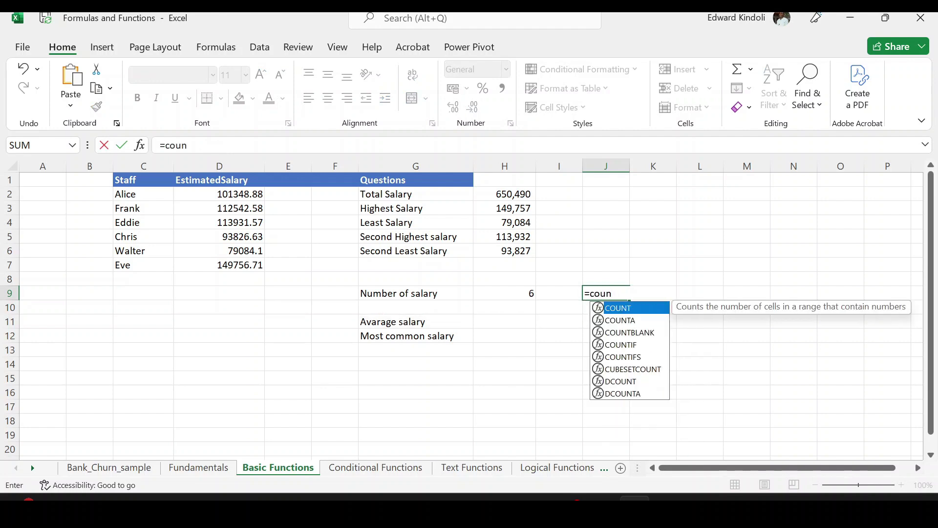
key(Down)
key(Tab)
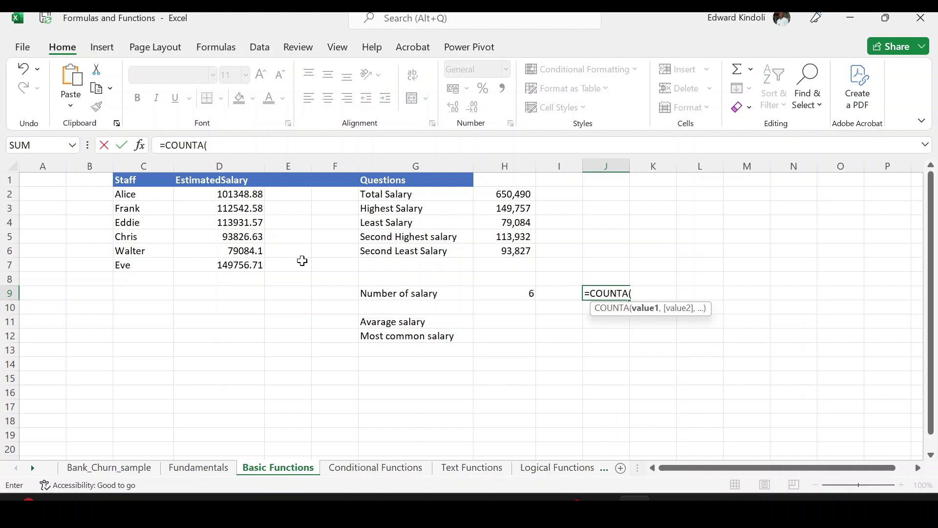
drag(131, 195, 135, 265)
key(Return)
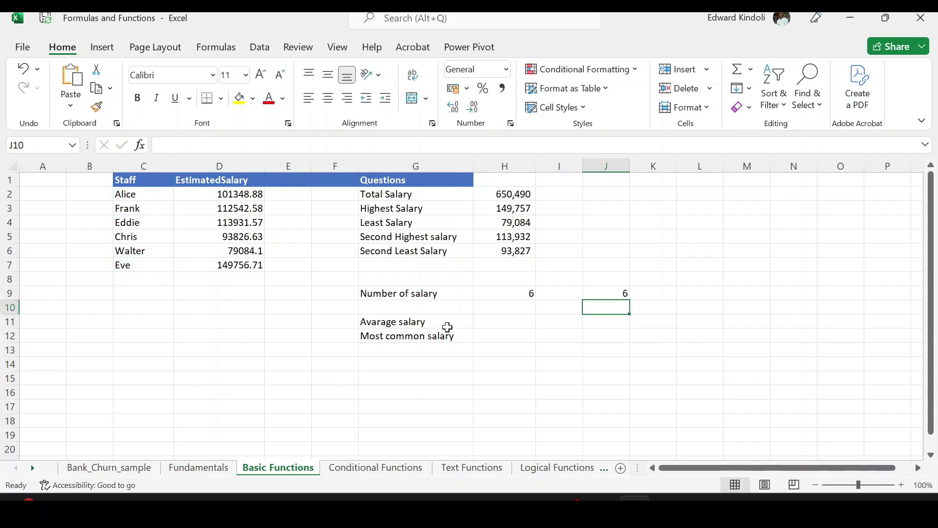
click(615, 292)
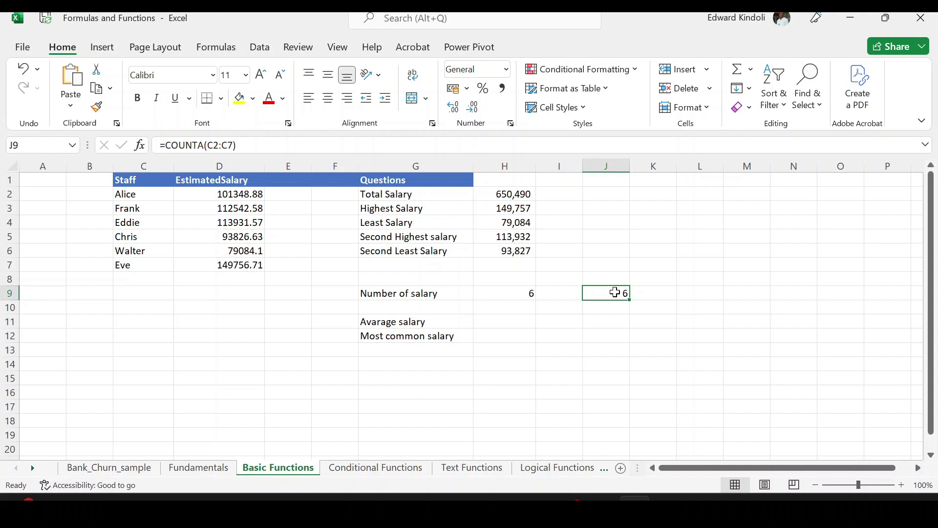
Step: Calculate the average salary in H11 with =AVERAGE(D2:D7) and format the result with a thousands separator
click(508, 321)
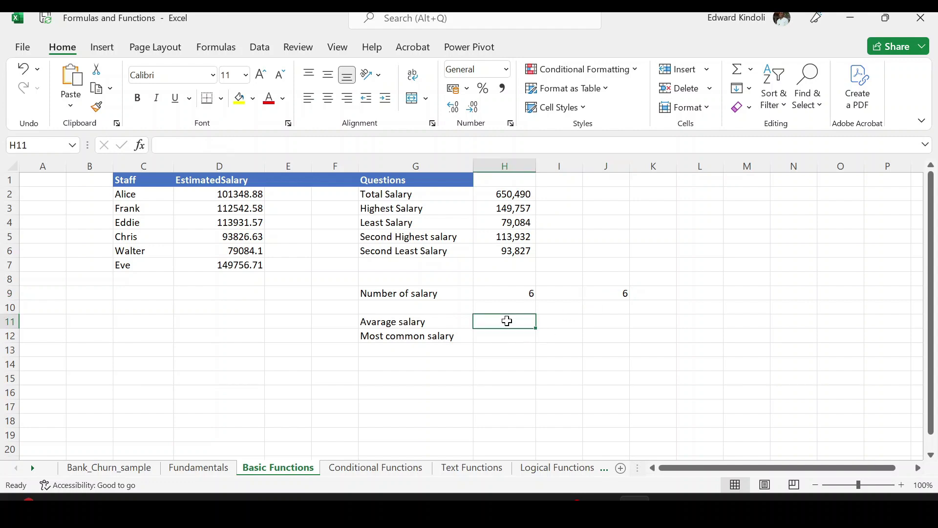
text(=ava)
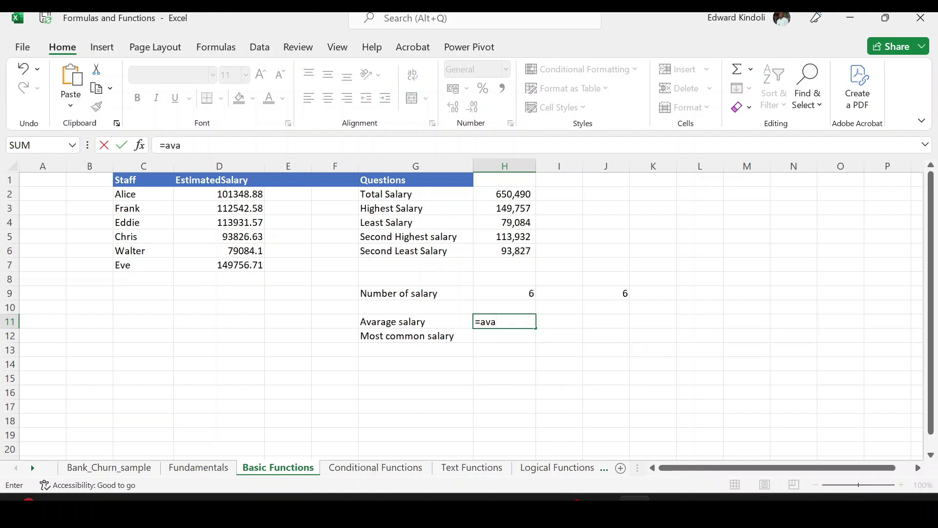
key(BackSpace)
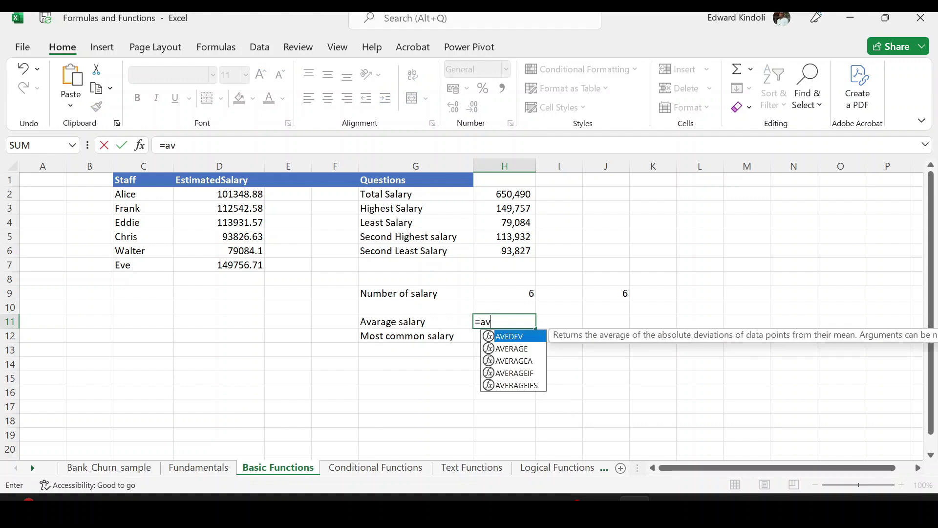
key(Down)
key(Tab)
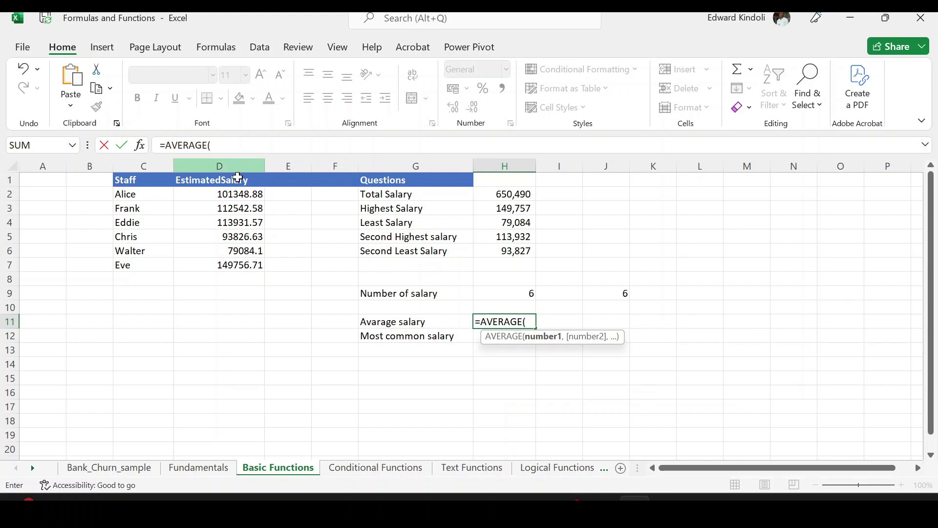
click(231, 195)
drag(231, 194, 235, 264)
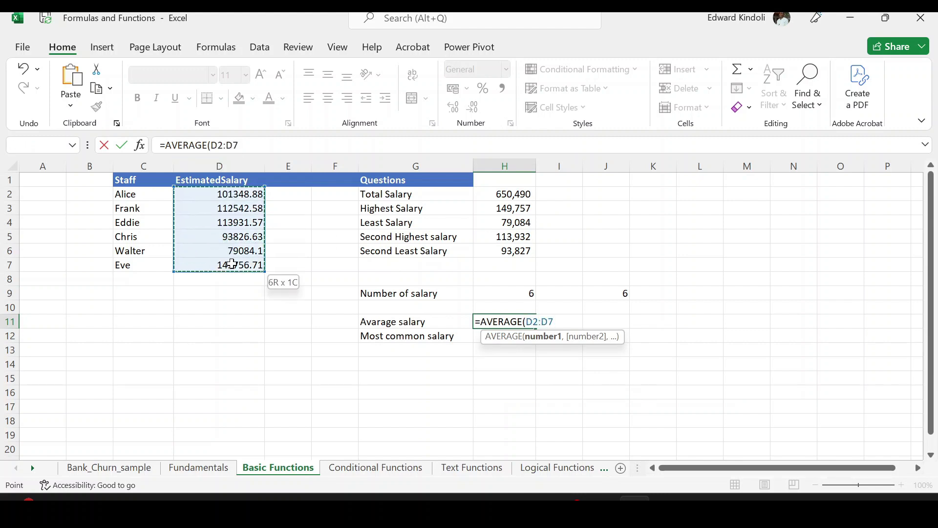
text())
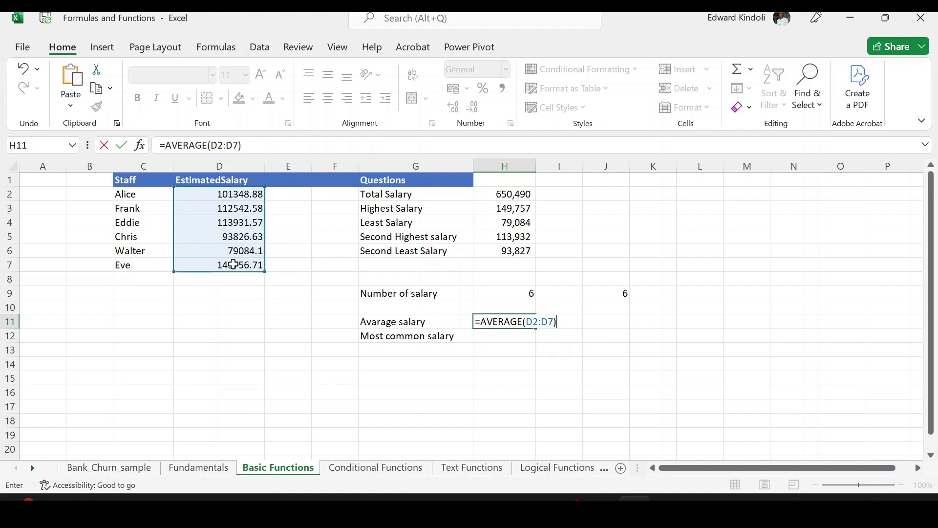
key(Return)
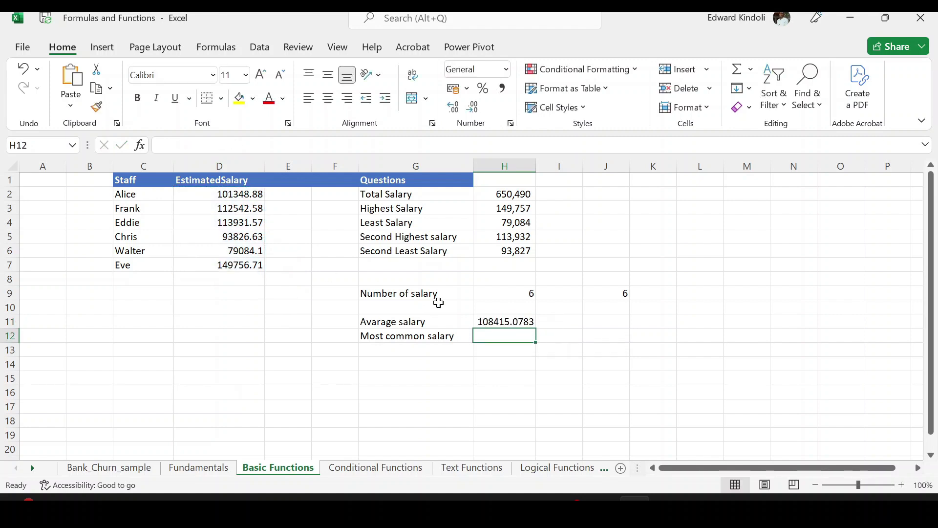
click(510, 321)
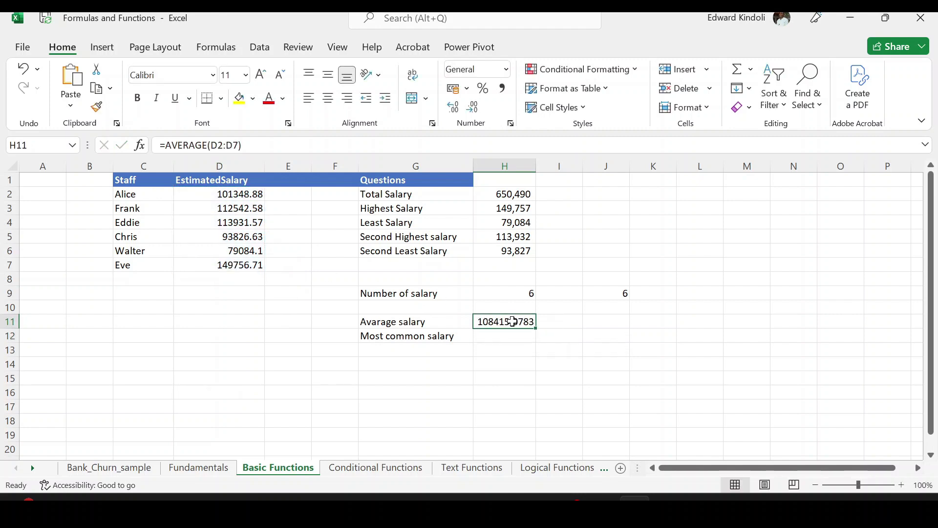
click(502, 89)
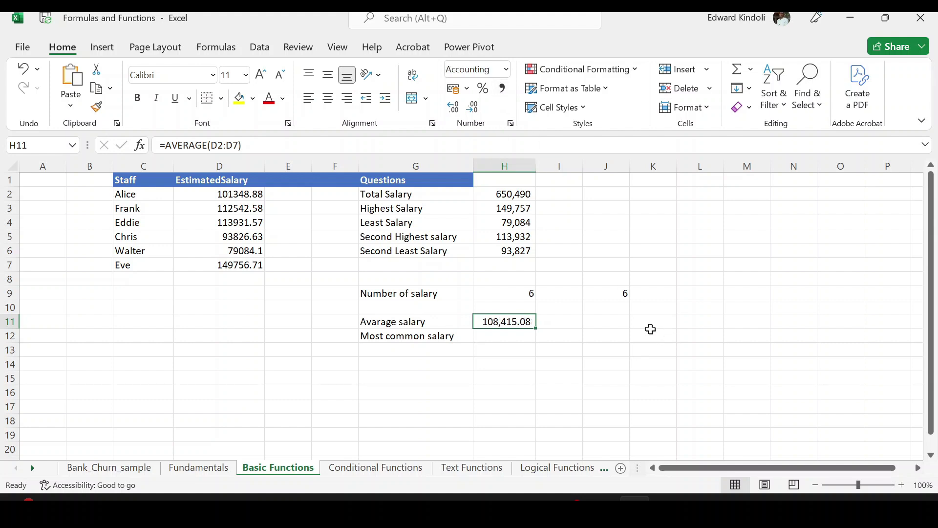
Step: Calculate the average salary in J11 with AVERAGE, setting Number1 to D2:D7 through the Function Arguments dialog
click(604, 324)
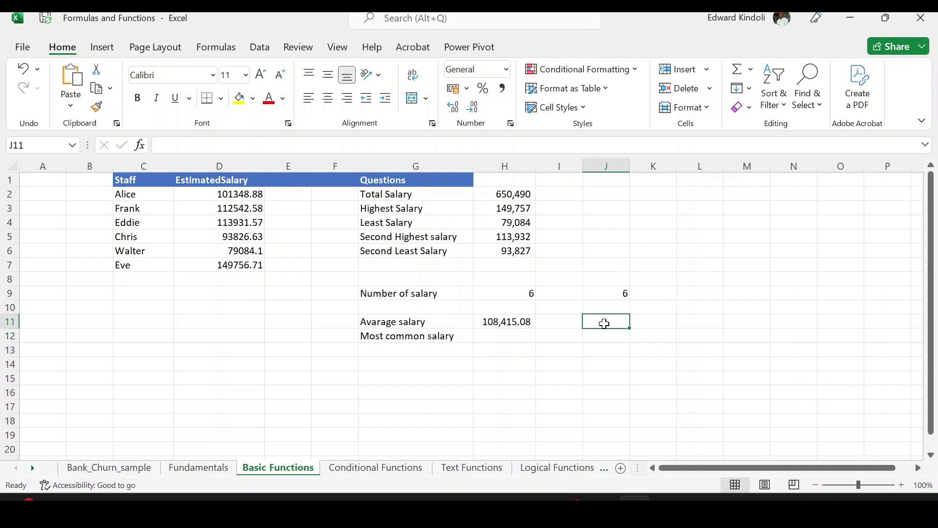
text(=var)
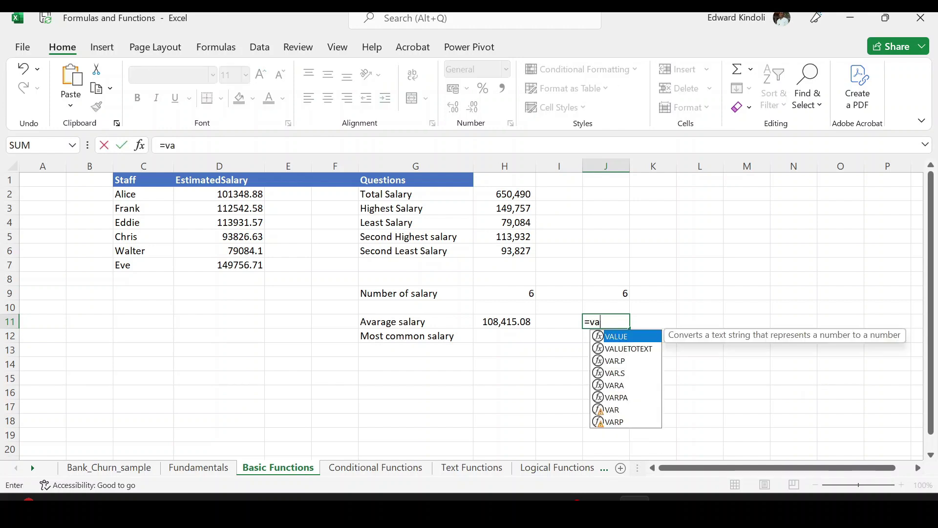
key(BackSpace)
key(BackSpace)
key(BackSpace)
text(av)
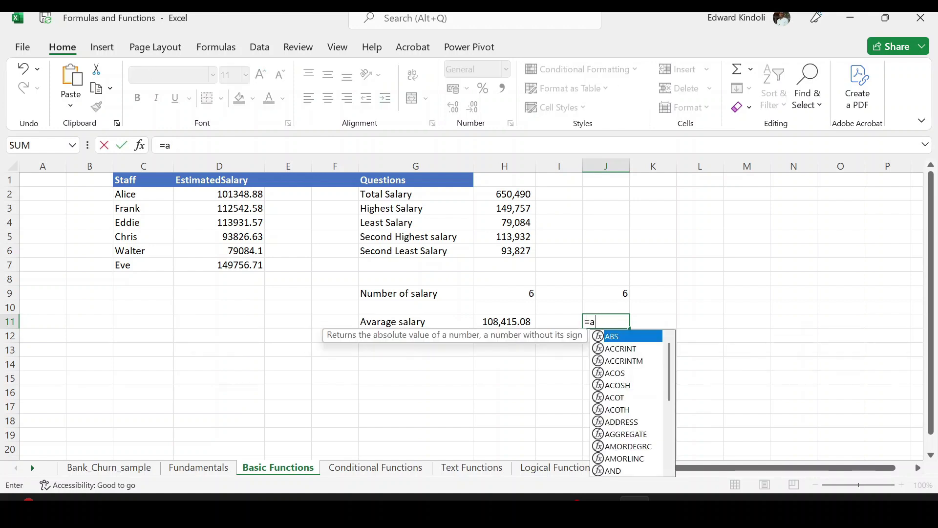
key(Down)
key(Tab)
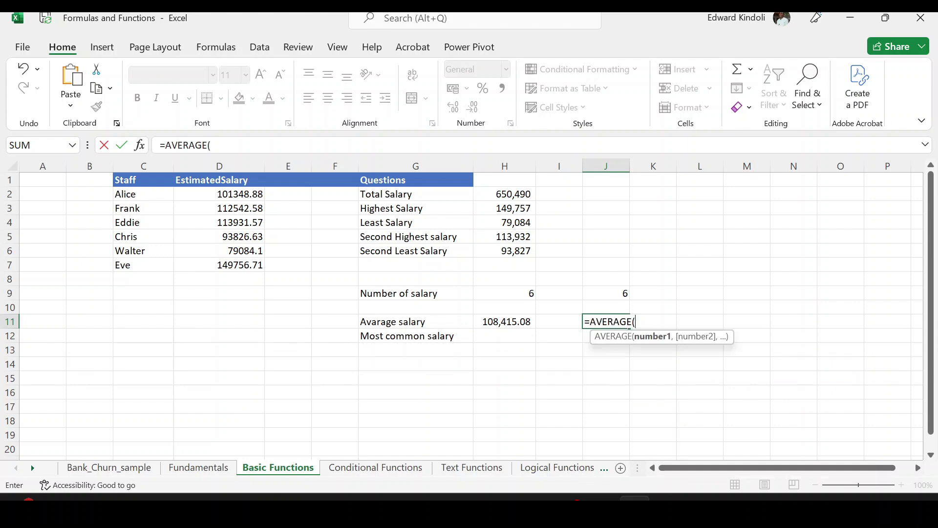
click(216, 47)
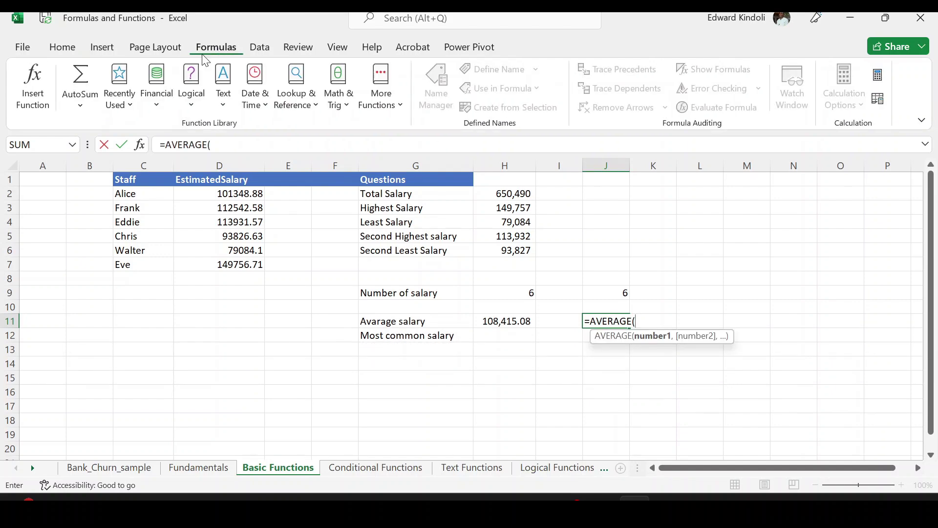
click(39, 109)
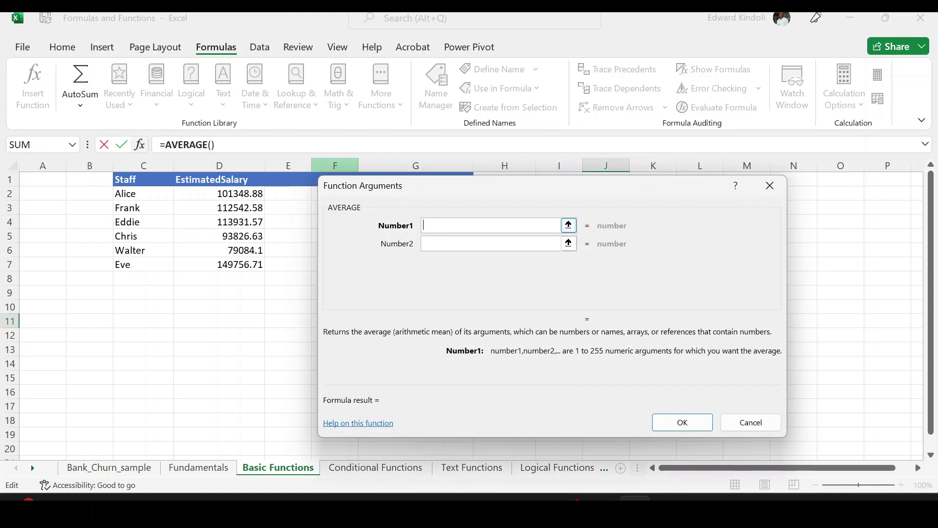
drag(218, 194, 231, 263)
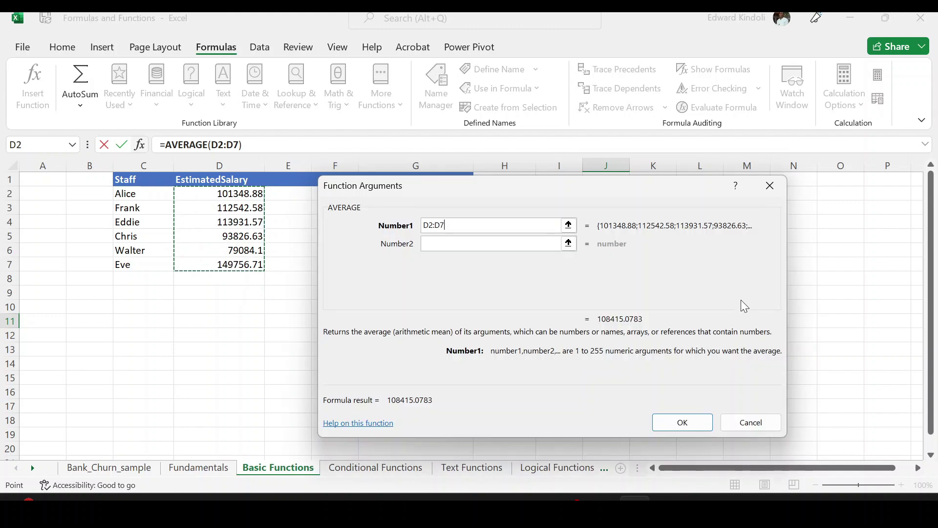
click(683, 422)
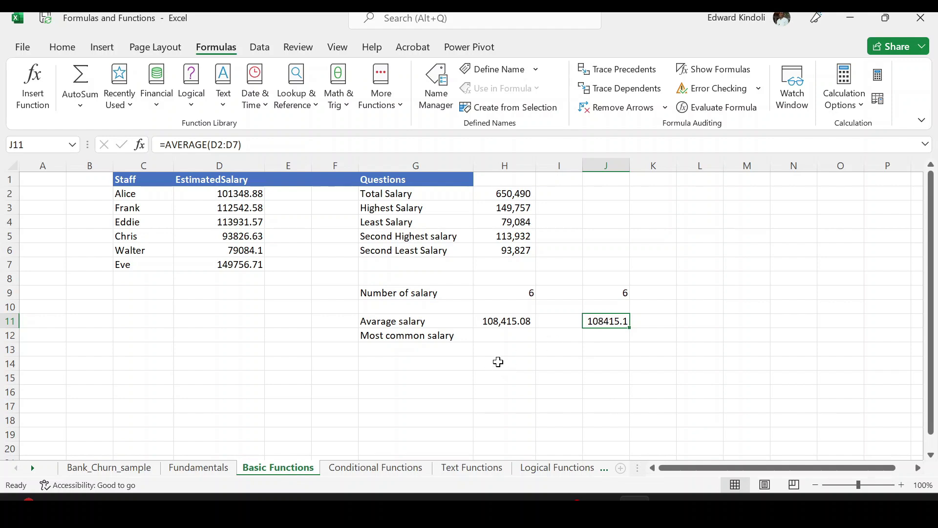
click(503, 336)
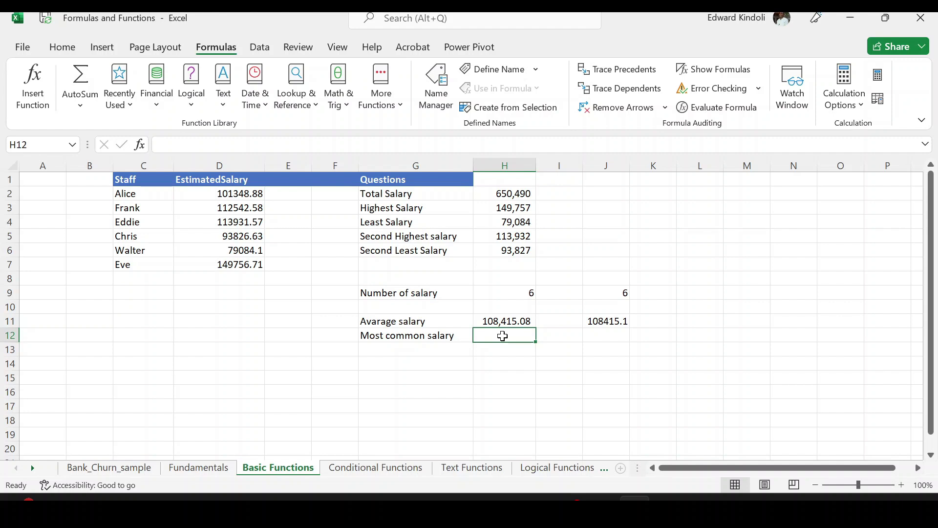
text(=mod)
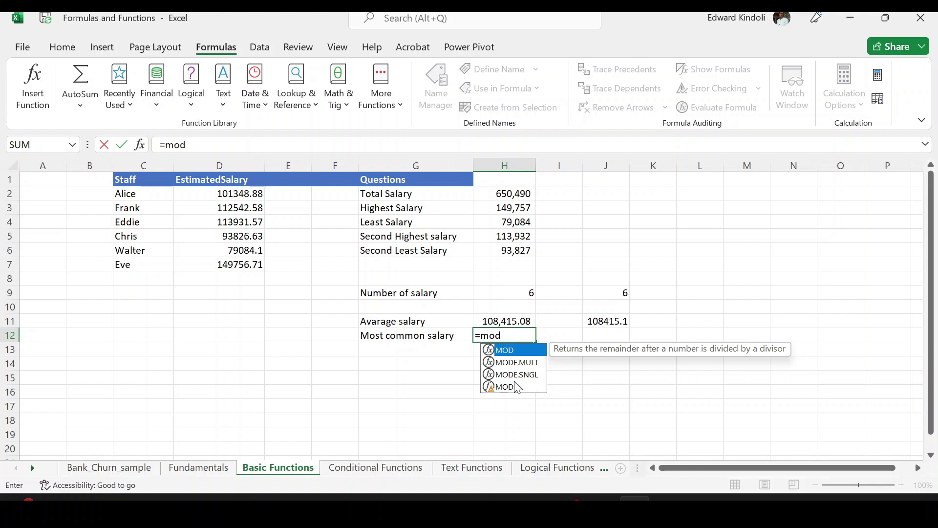
key(BackSpace)
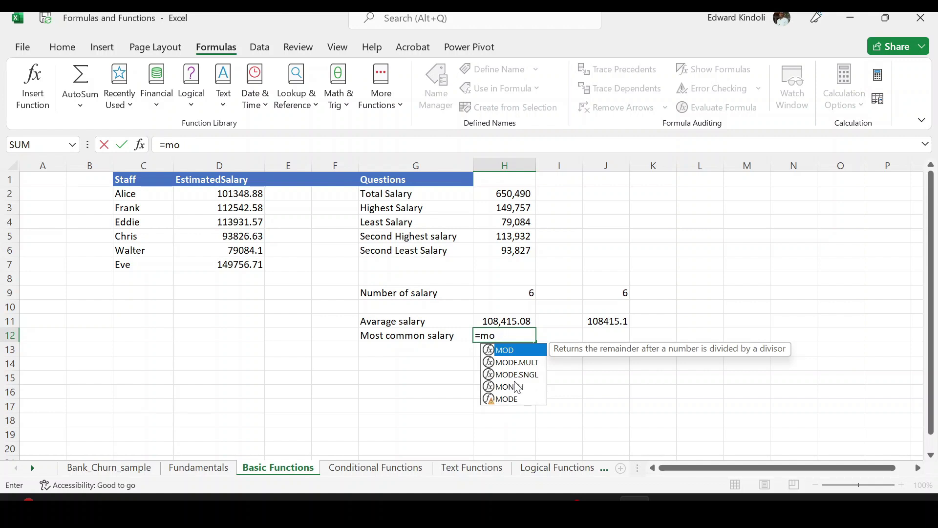
key(BackSpace)
key(BackSpace)
key(BackSpace)
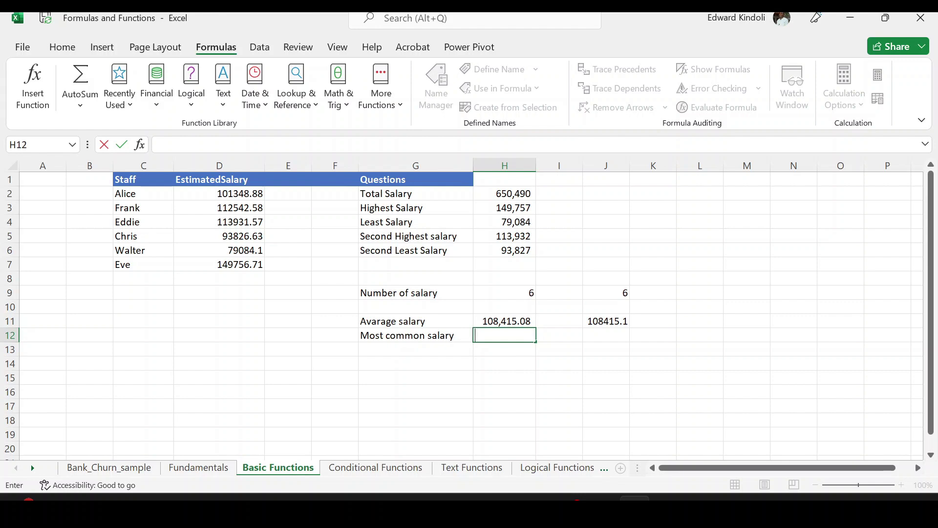
Step: Add the label Median in G13, below the Most common salary question
click(402, 350)
text(M)
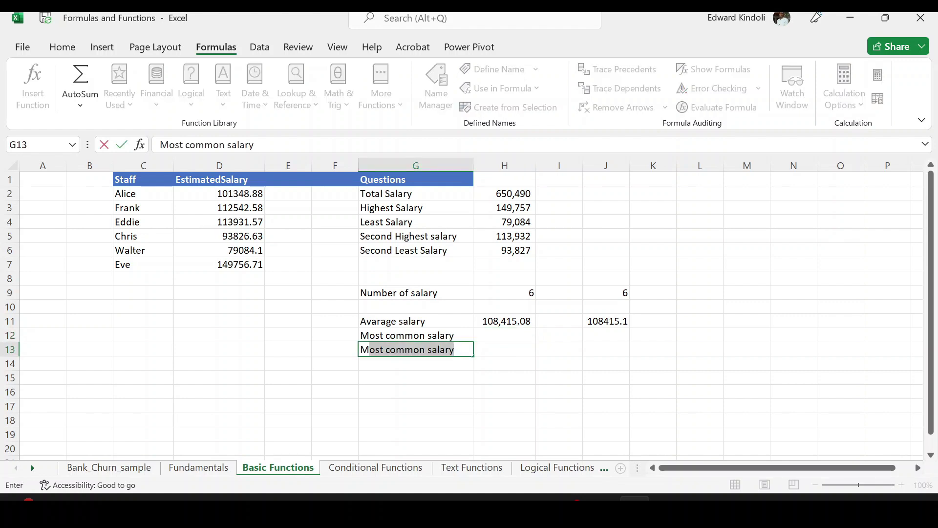
text(ed)
text(ina)
key(BackSpace)
key(BackSpace)
text(an)
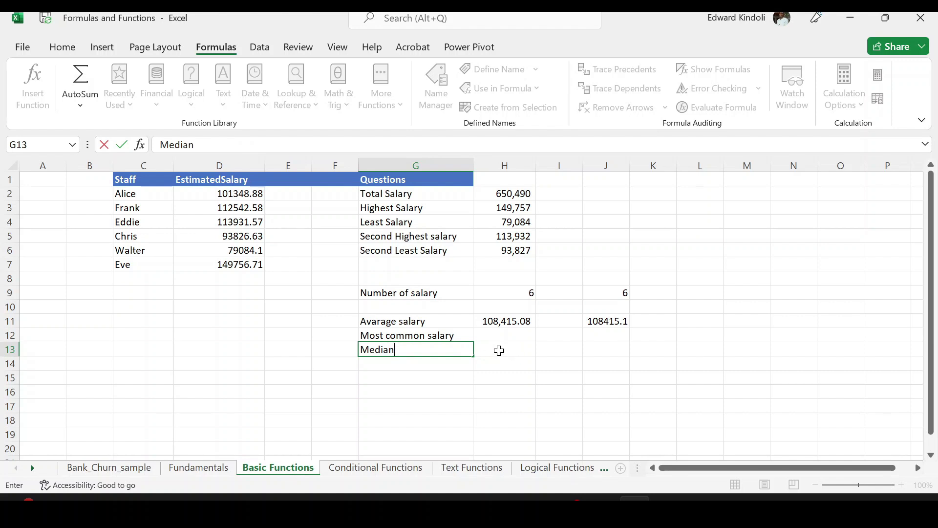
Step: Calculate the median salary in H13 with =MEDIAN(D2:D7), and reselect H13
click(498, 350)
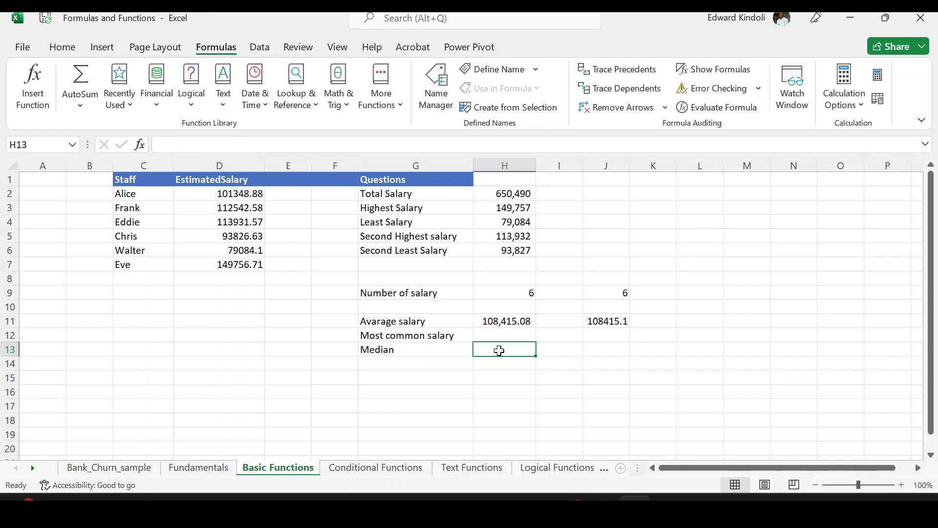
text(=medi)
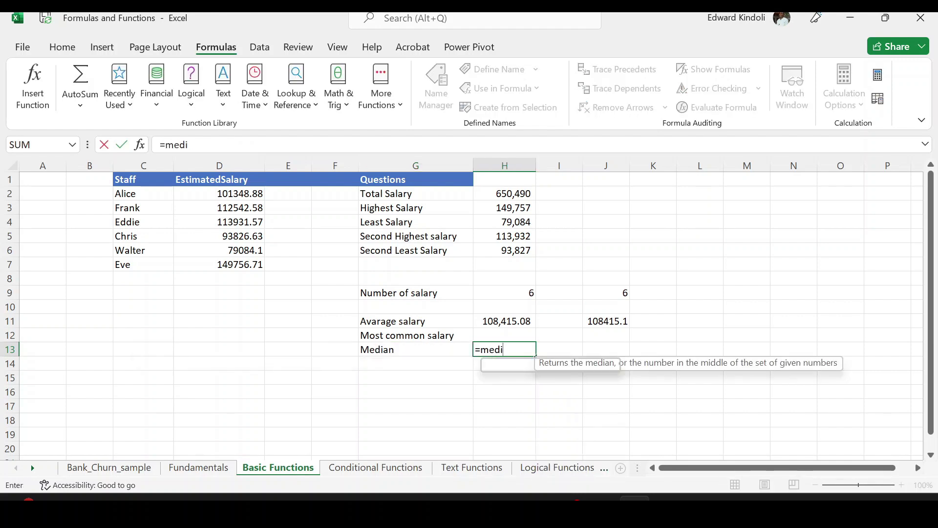
key(Tab)
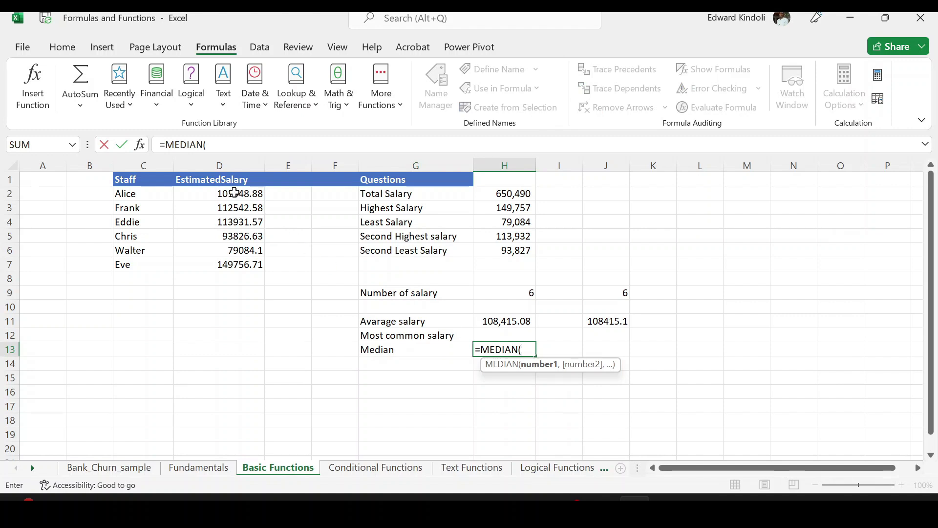
drag(234, 194, 235, 262)
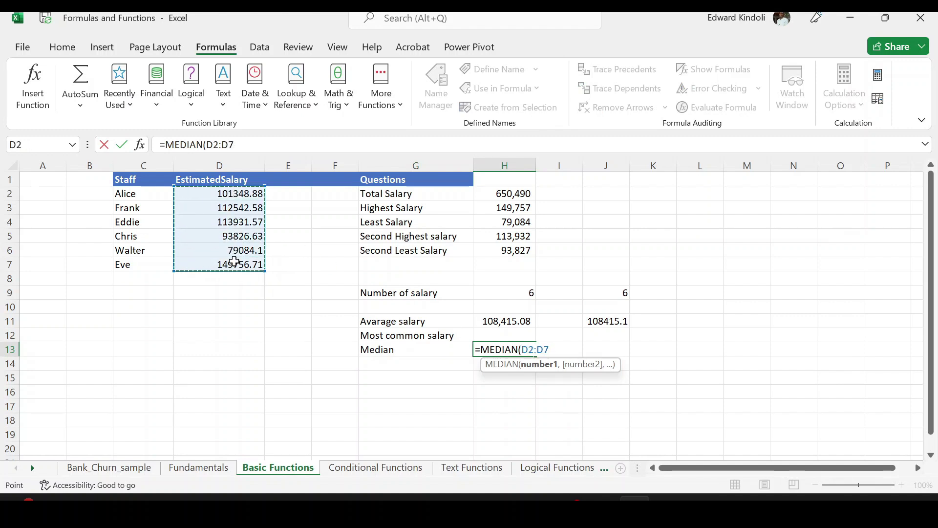
text())
key(Return)
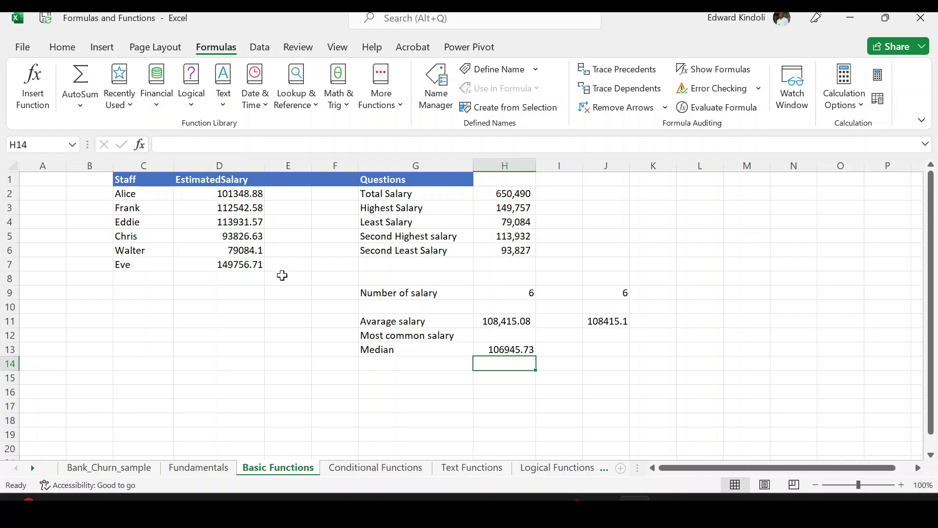
click(517, 348)
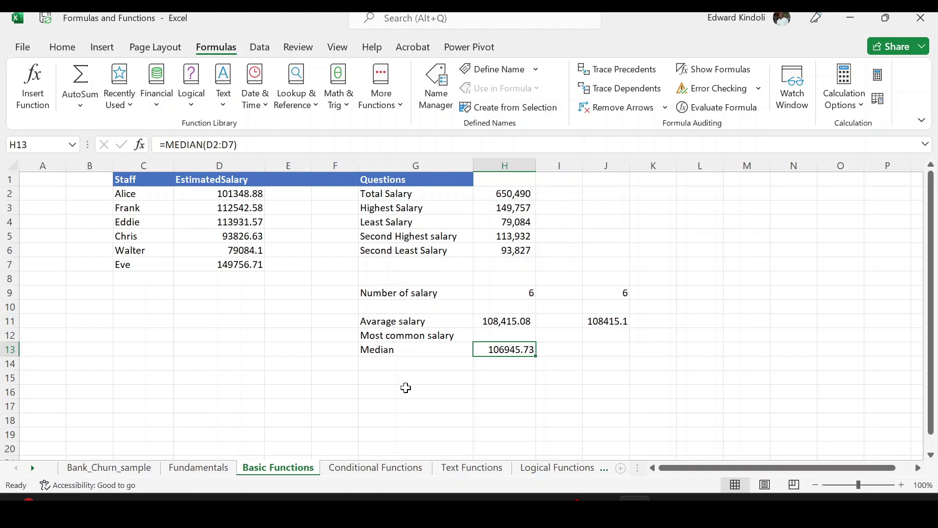
Step: On the Conditional Functions sheet, start a SUMIF formula in H3 and open its Function Arguments dialog
click(365, 468)
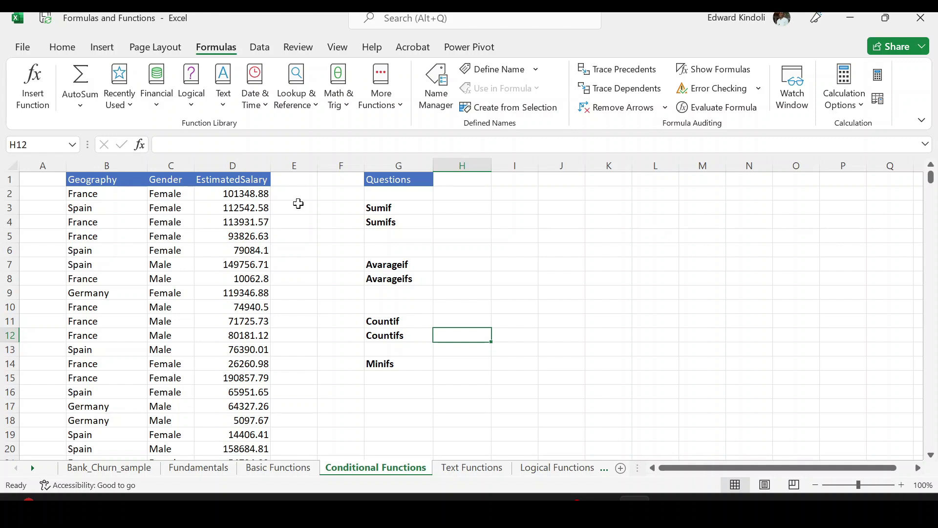
click(450, 206)
text(=)
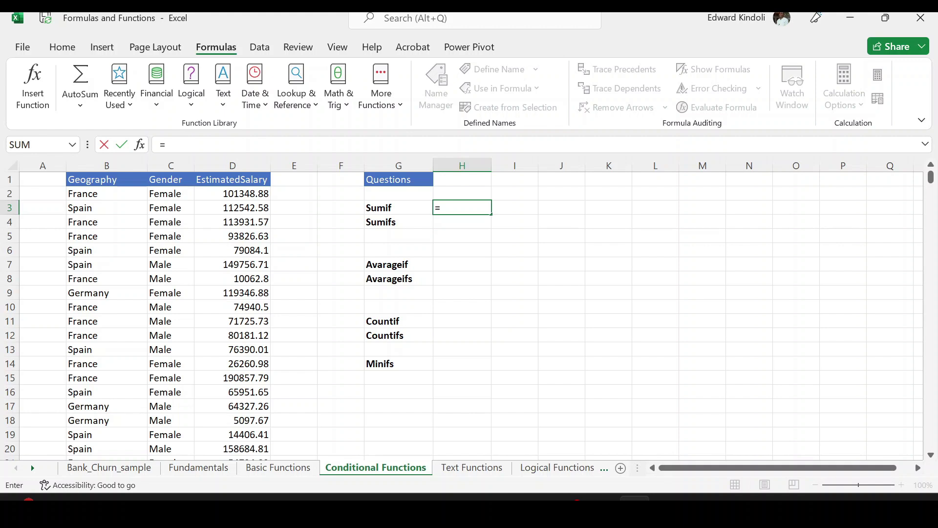
text(sum)
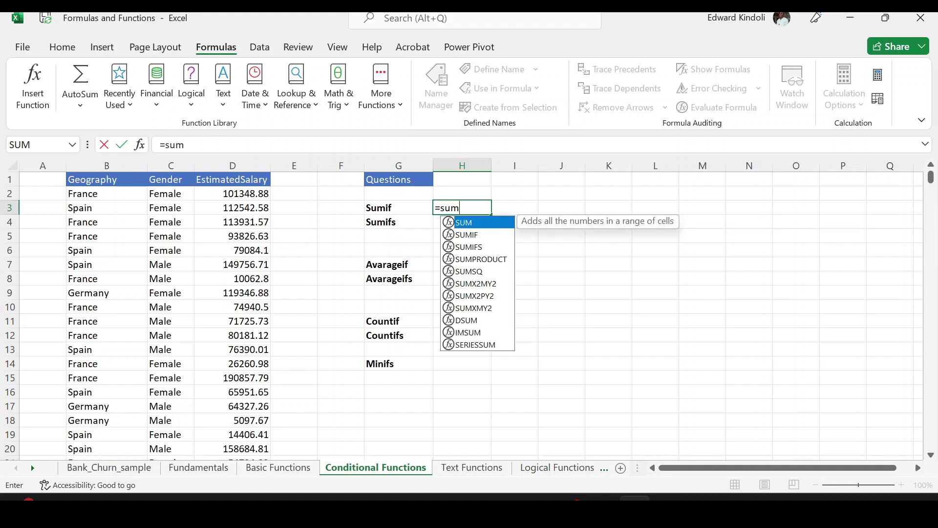
click(484, 235)
double_click(484, 235)
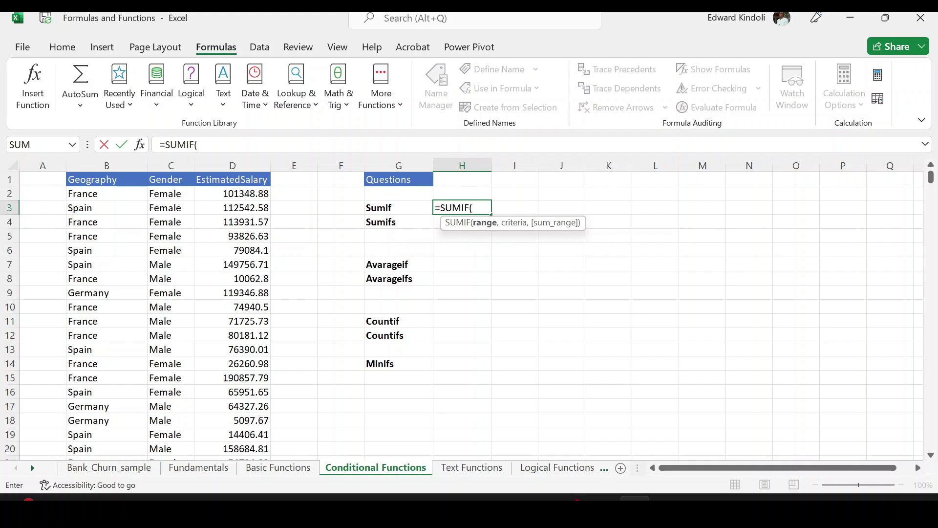
click(38, 103)
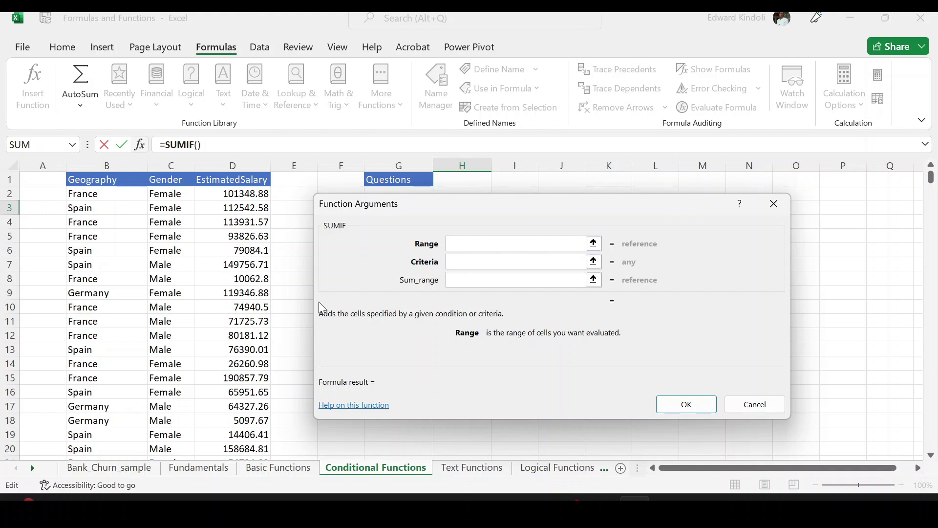
Step: Sum the female salaries by setting the SUMIF Range to C:C, Criteria to C2 and Sum_range to D:D, and insert the formula
click(172, 159)
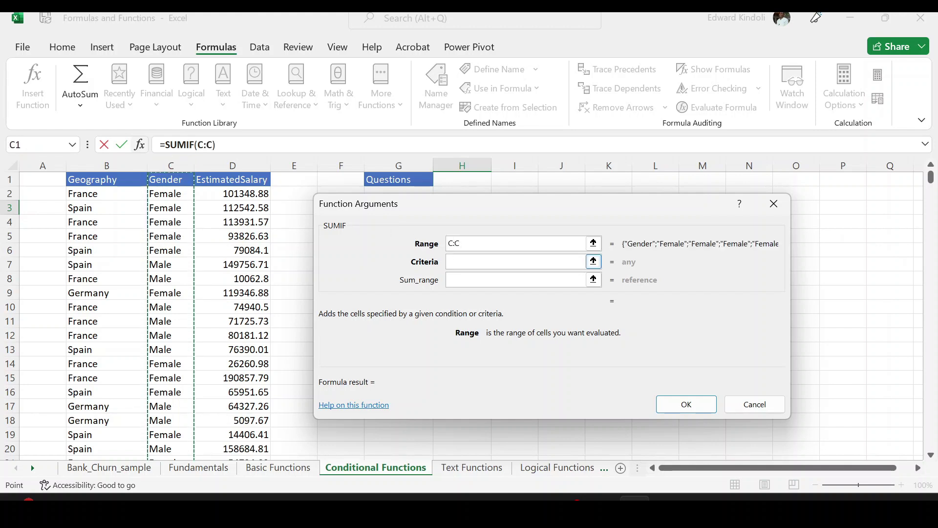
click(516, 261)
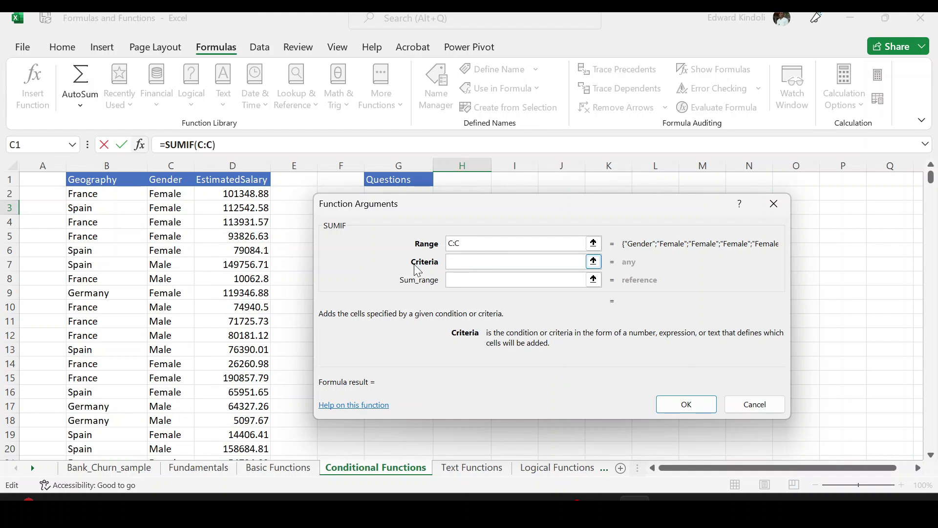
click(172, 195)
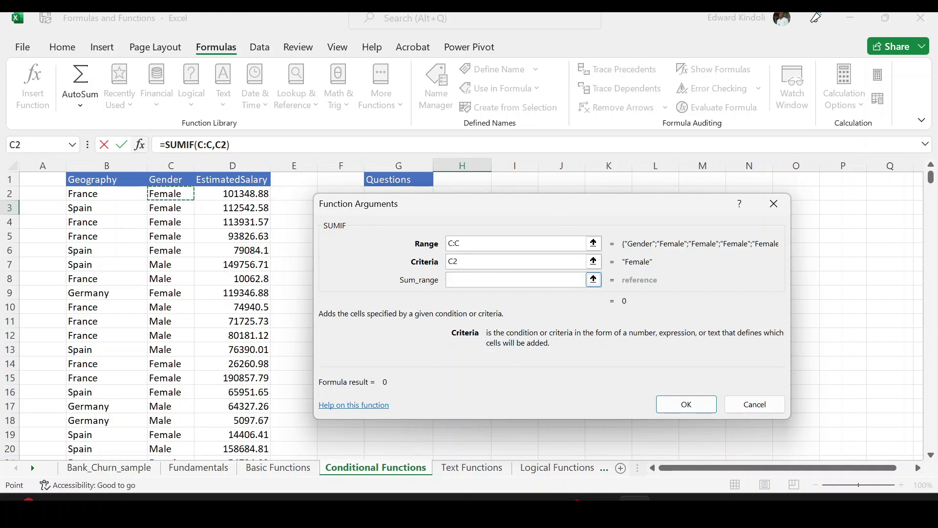
click(584, 280)
click(237, 165)
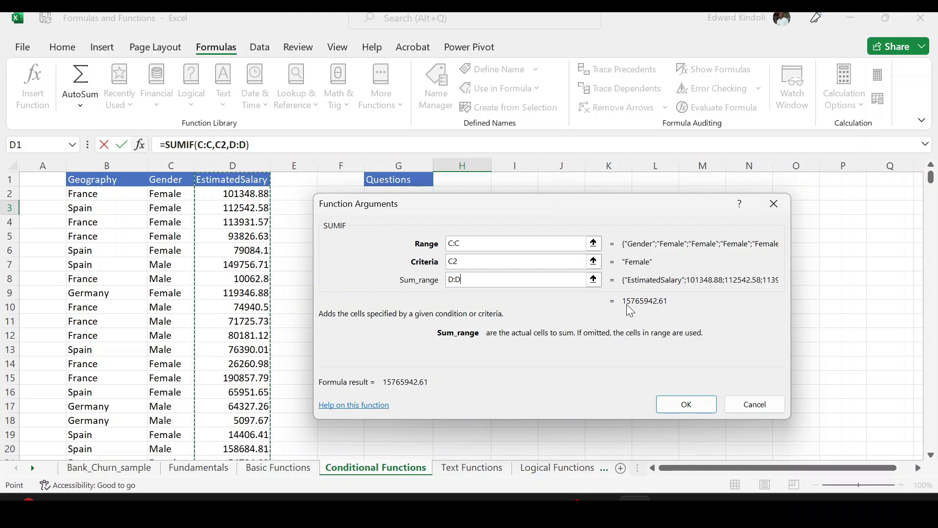
click(686, 404)
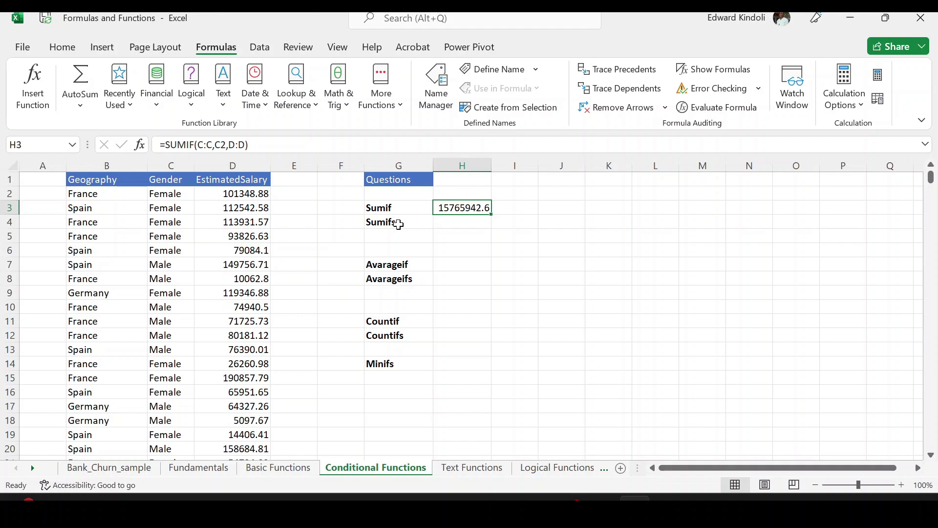
Step: Start a SUMIFS formula in H4, open its Function Arguments dialog and move the dialog clear of the Questions labels
click(444, 225)
text(=)
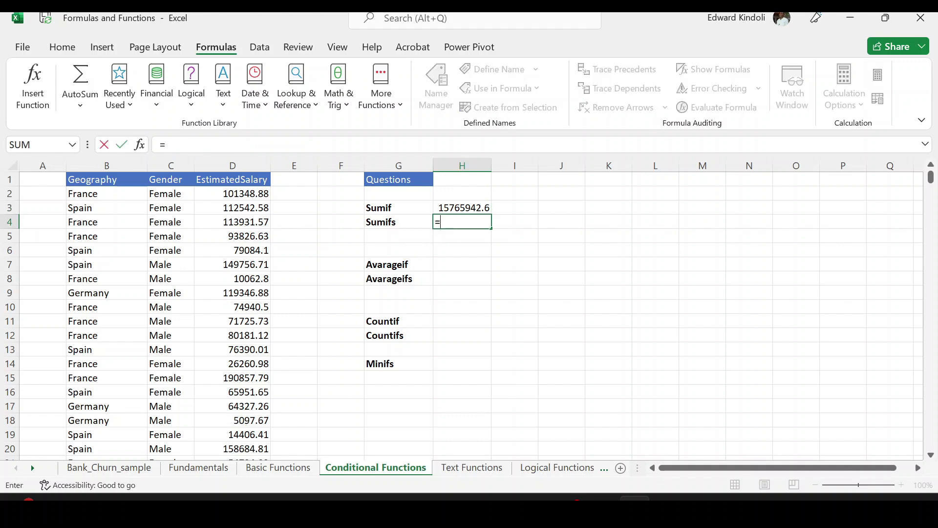
text(sum)
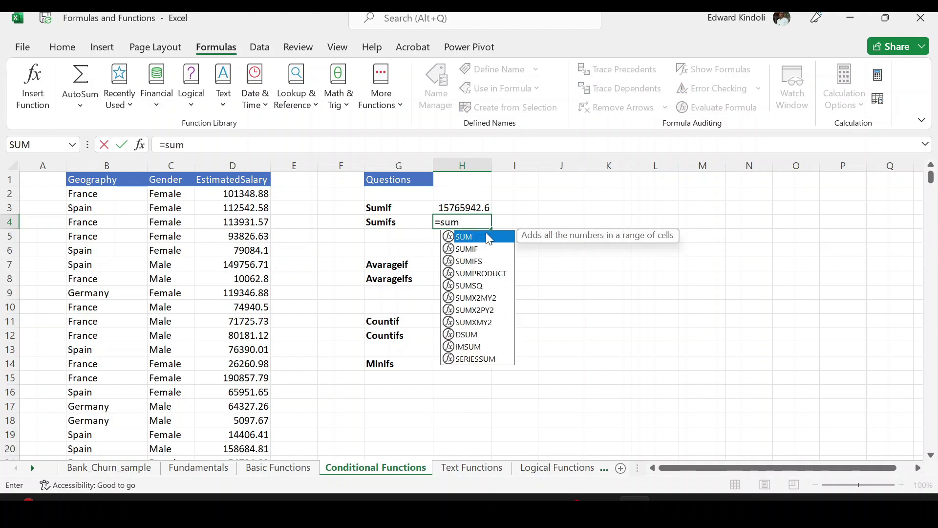
click(482, 266)
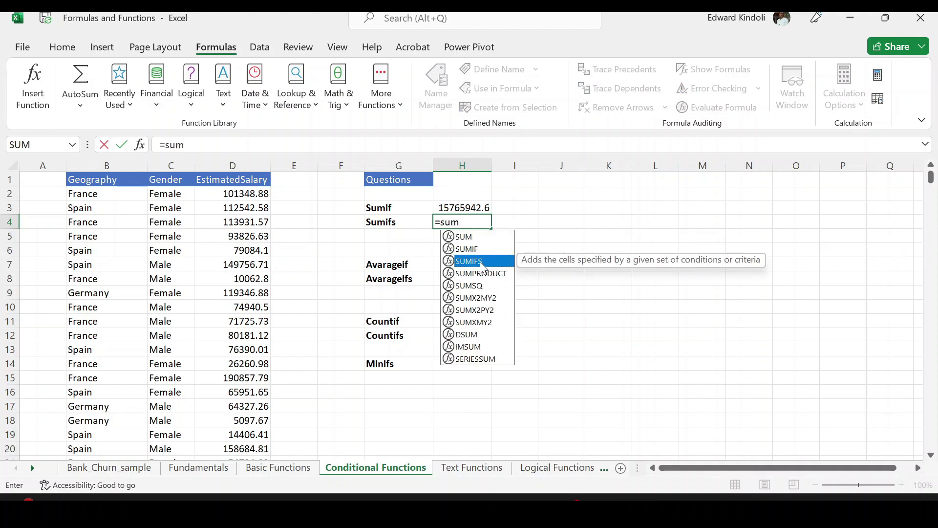
double_click(480, 261)
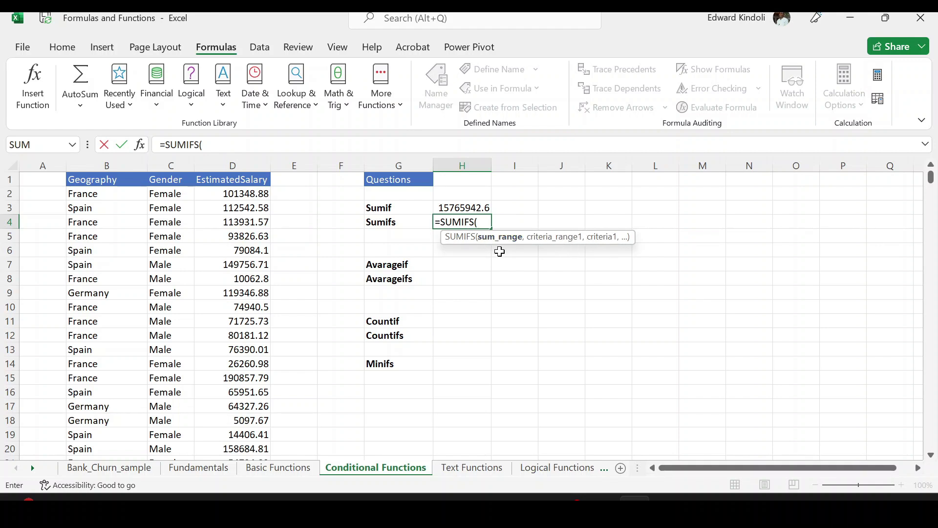
click(33, 95)
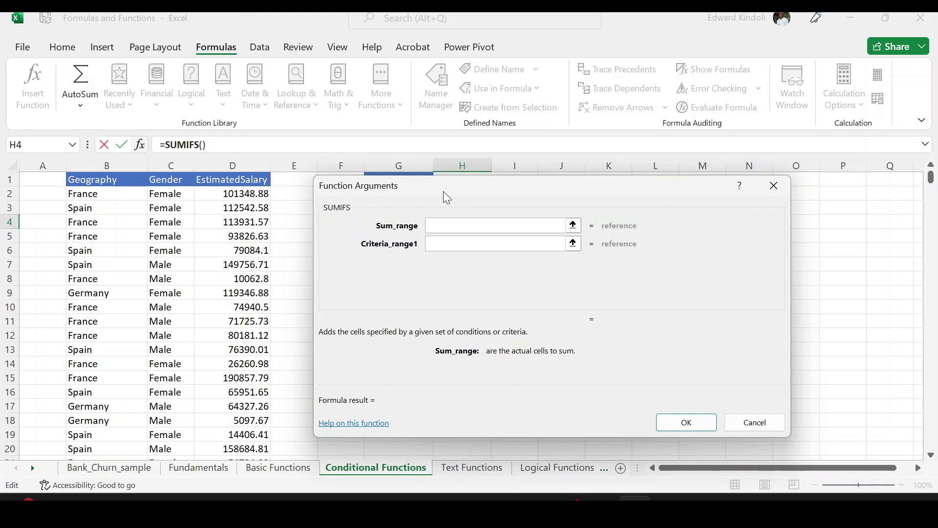
drag(433, 195, 560, 187)
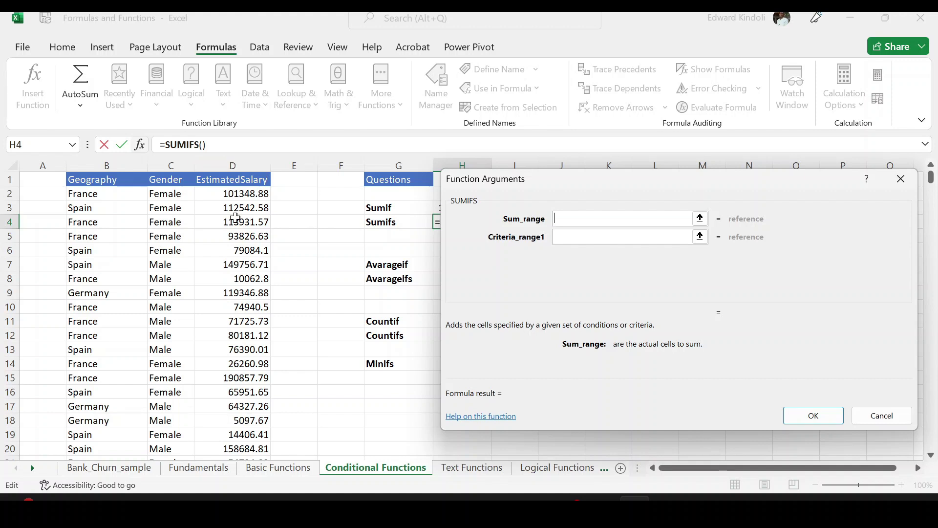
Step: Set the SUMIFS Sum_range to D:D, Criteria_range1 to C:C and Criteria1 to C2 for female staff
click(245, 165)
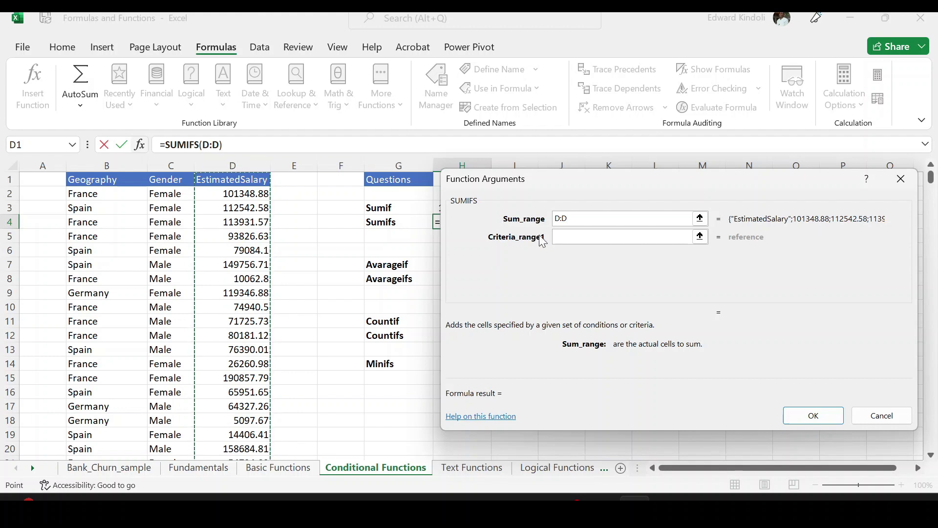
click(689, 237)
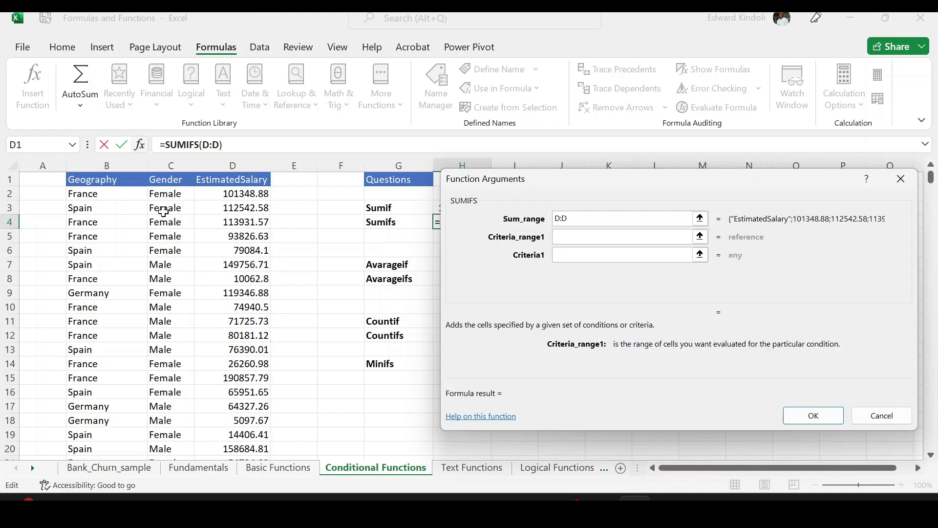
click(169, 167)
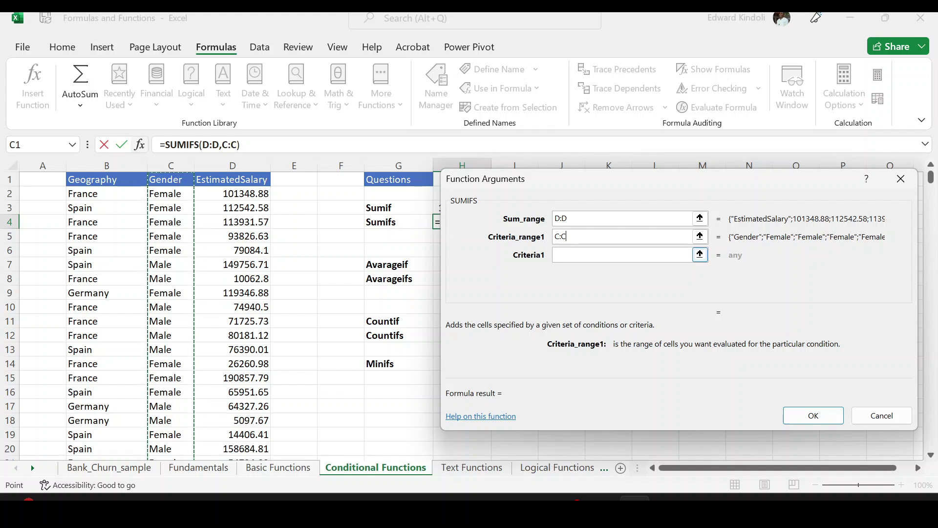
key(Tab)
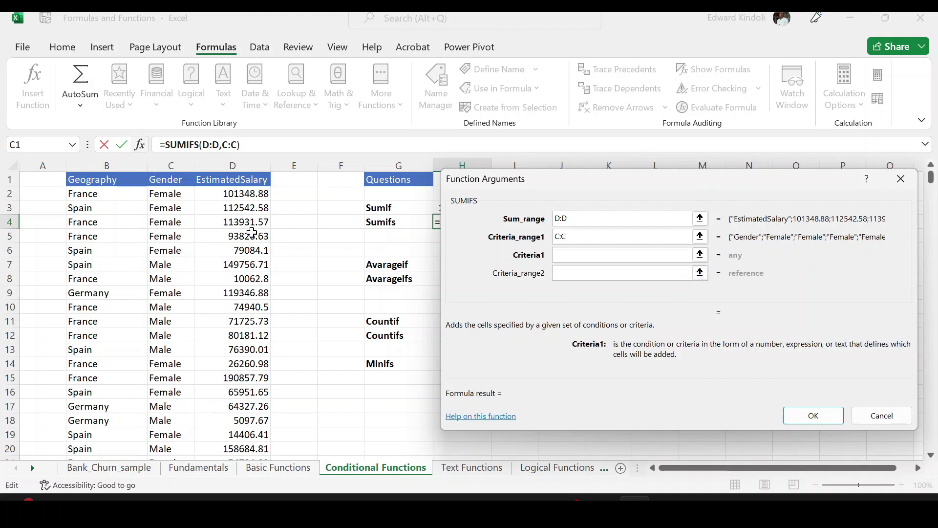
click(169, 195)
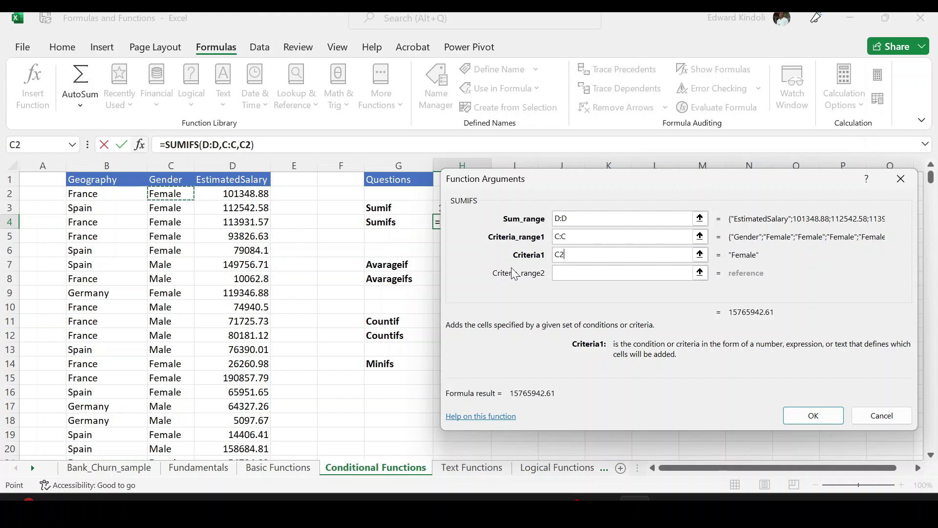
Step: Add France as the second SUMIFS condition with Criteria_range2 B:B and Criteria2 B2, and insert the formula
key(Tab)
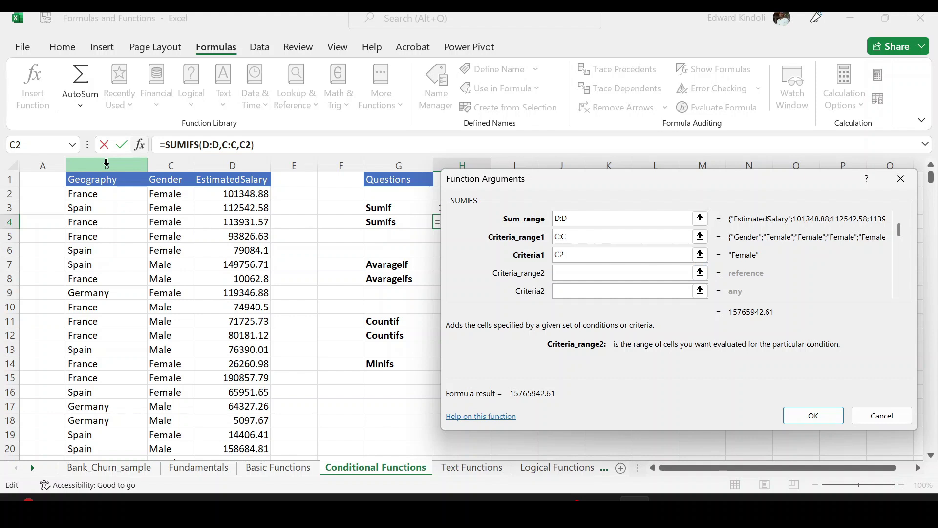
click(107, 163)
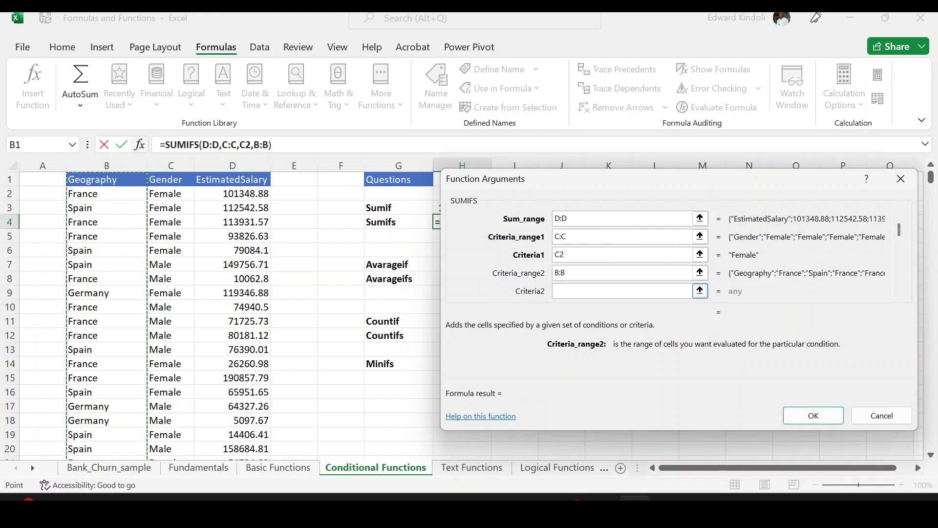
click(622, 290)
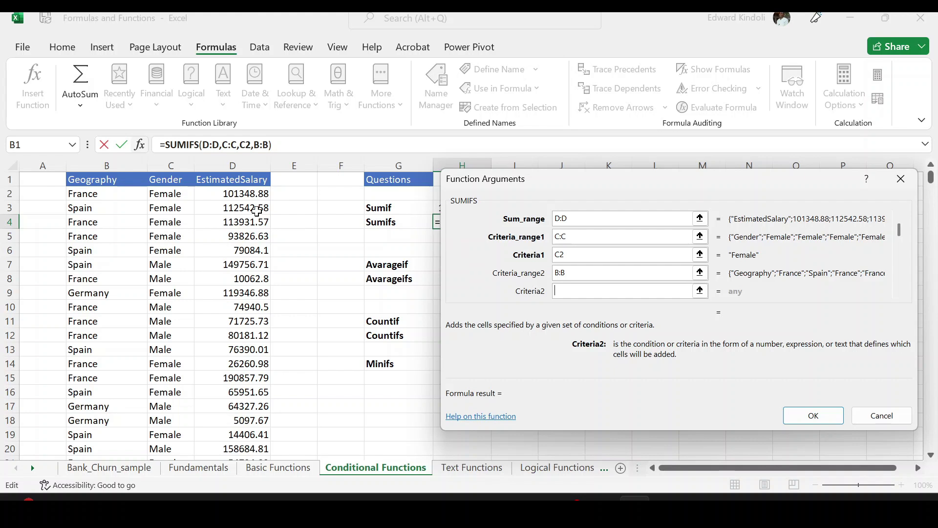
click(86, 194)
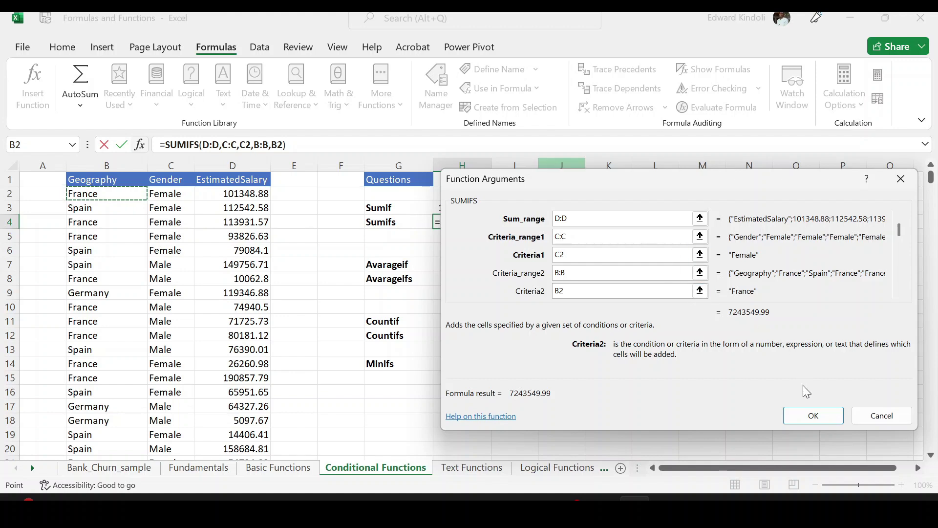
click(813, 416)
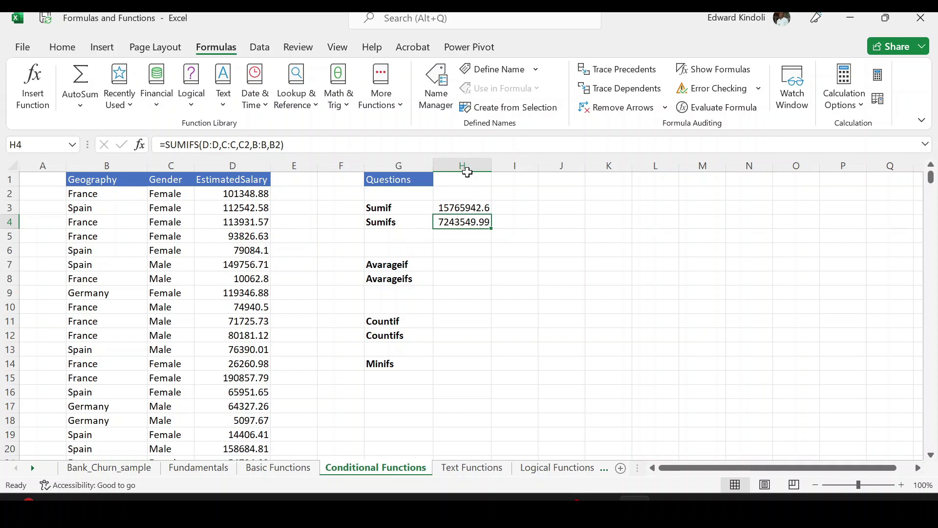
Step: Format the SUMIFS result in H4 with comma thousands separators and no decimal places
click(63, 47)
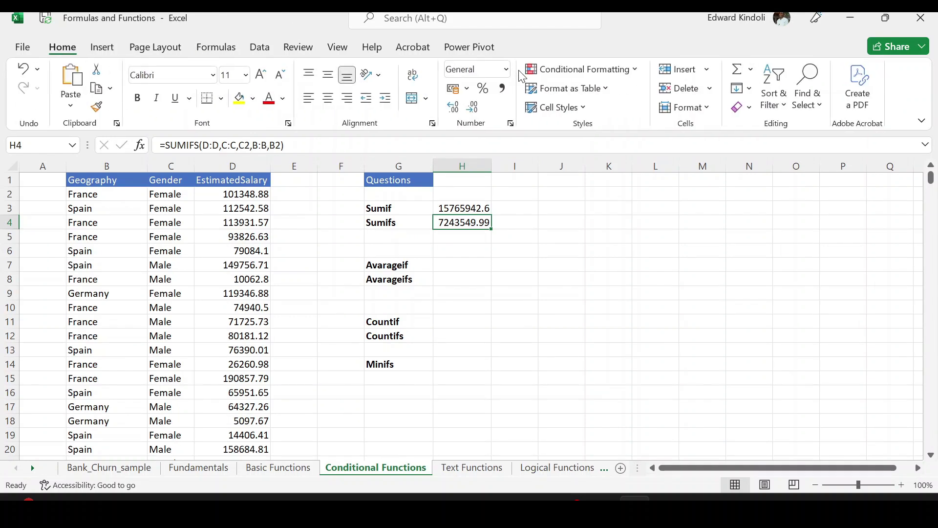
click(503, 89)
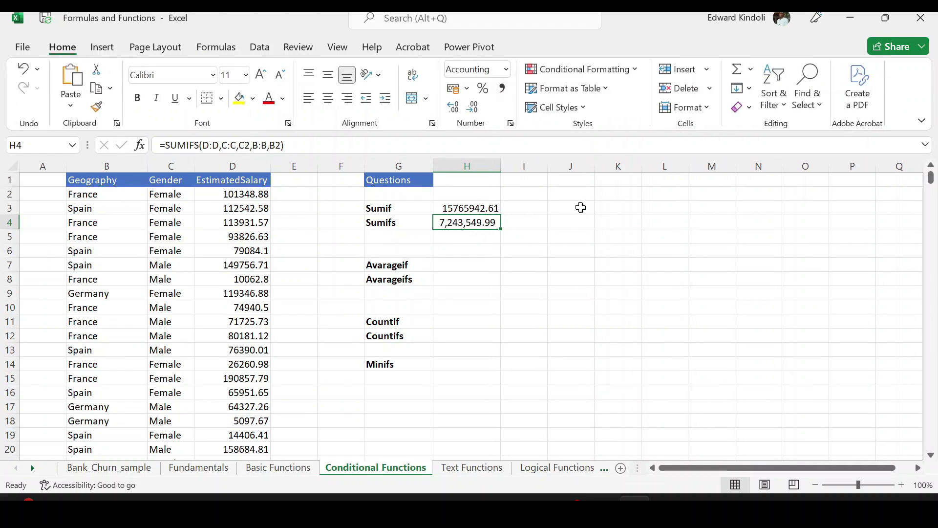
click(473, 107)
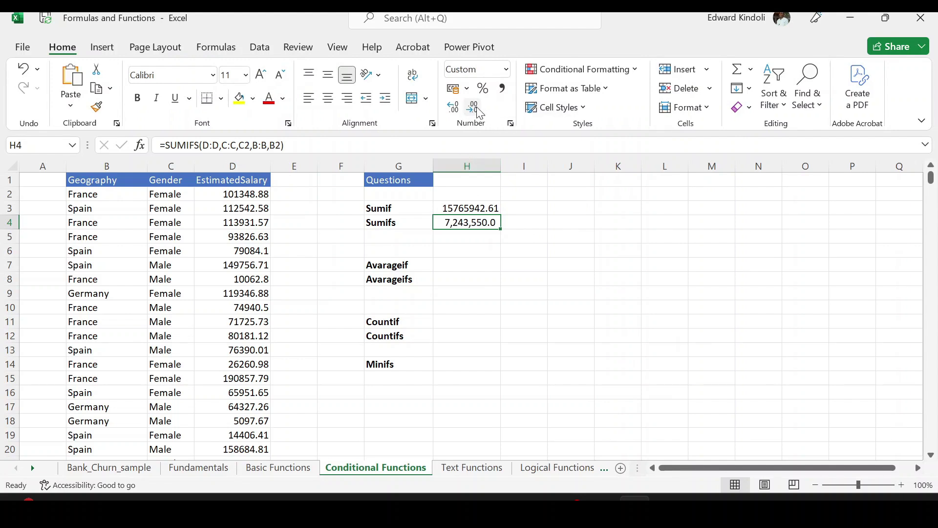
click(473, 106)
Step: Apply comma thousands separators and zero decimal places to the SUMIF result in H3
click(485, 210)
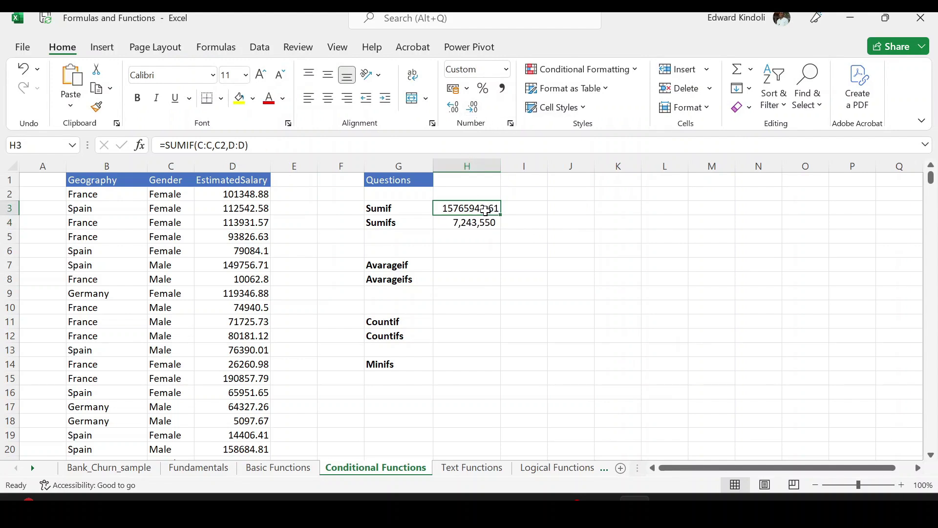
click(474, 108)
click(475, 110)
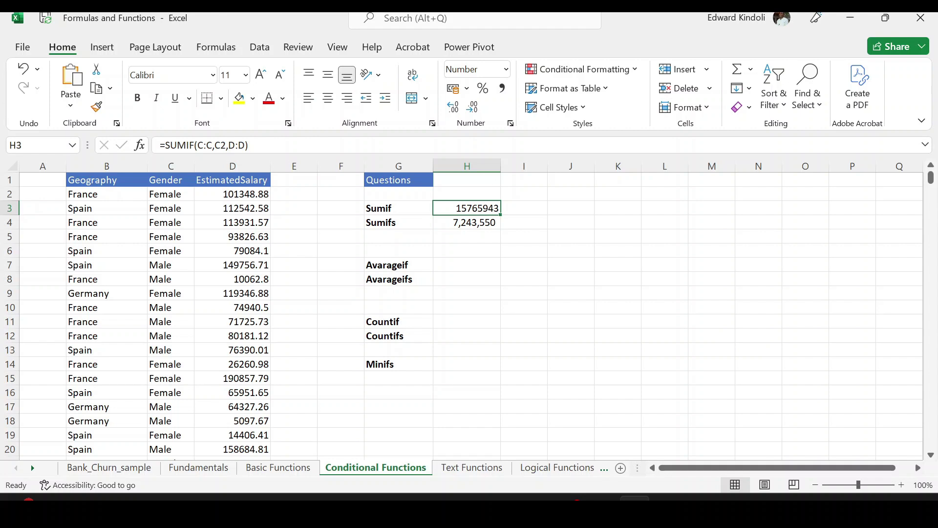
click(502, 88)
click(474, 107)
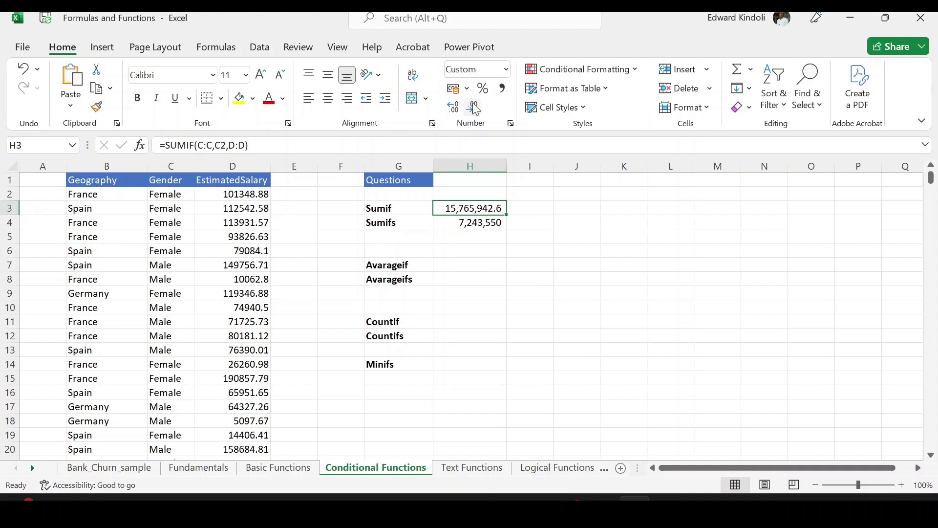
click(475, 109)
Step: Start an AVERAGEIF formula in H7 and open its Function Arguments dialog
click(459, 265)
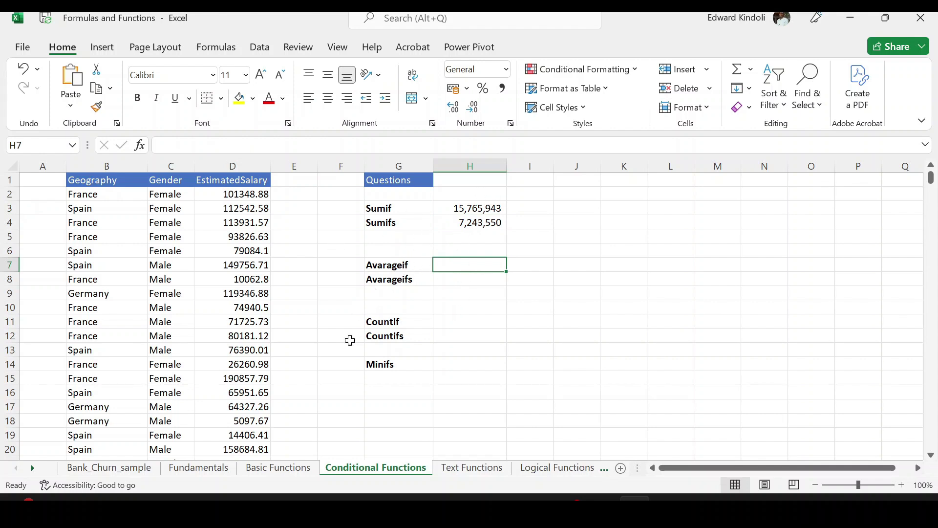
text(=av)
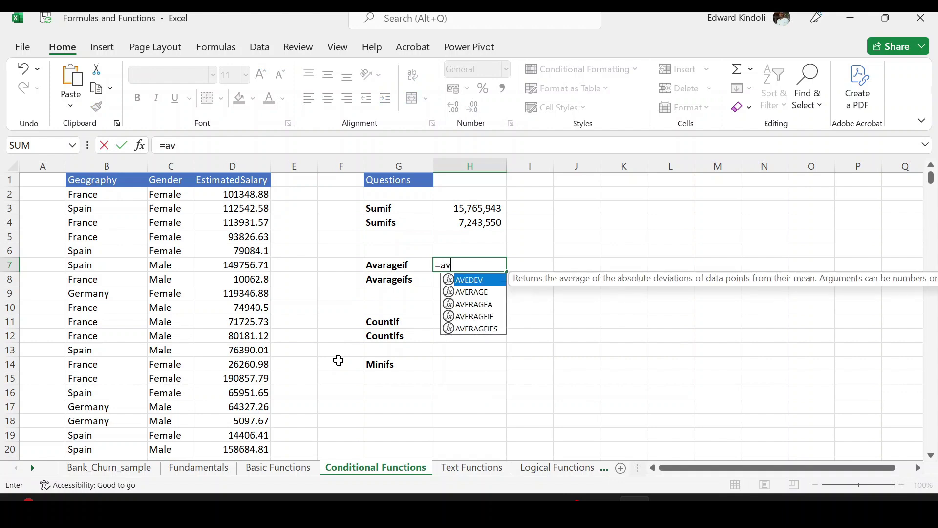
click(483, 316)
double_click(483, 317)
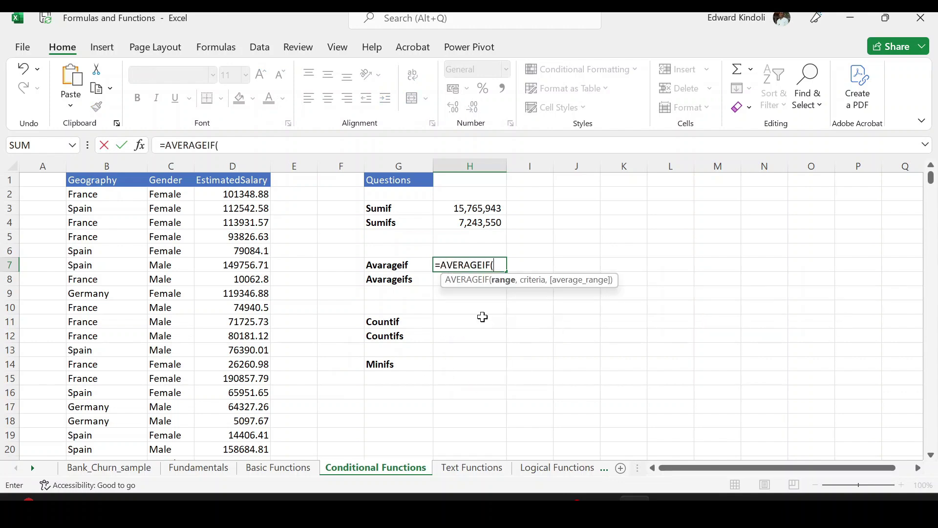
click(210, 48)
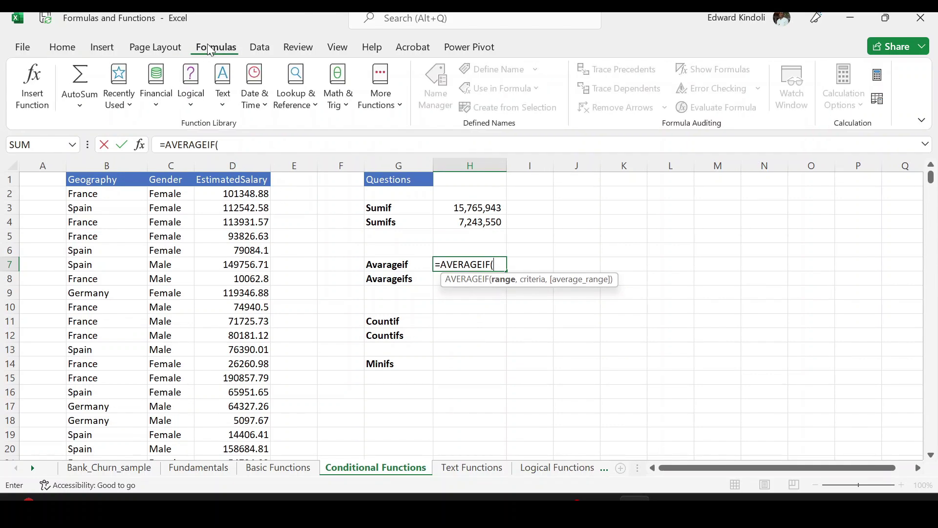
click(41, 105)
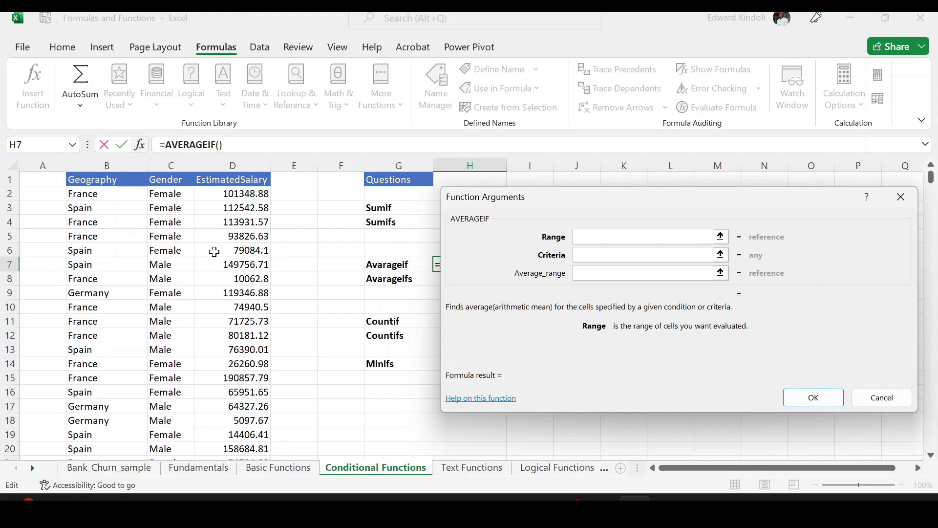
Step: Average the male salaries by setting the AVERAGEIF Range to C:C, Criteria to C7 and Average_range to D:D, and insert the formula
click(172, 166)
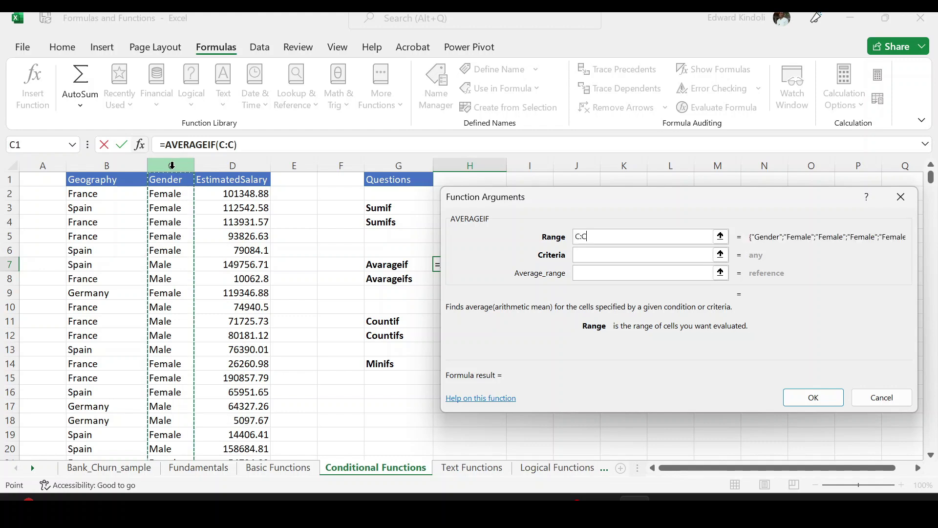
click(590, 255)
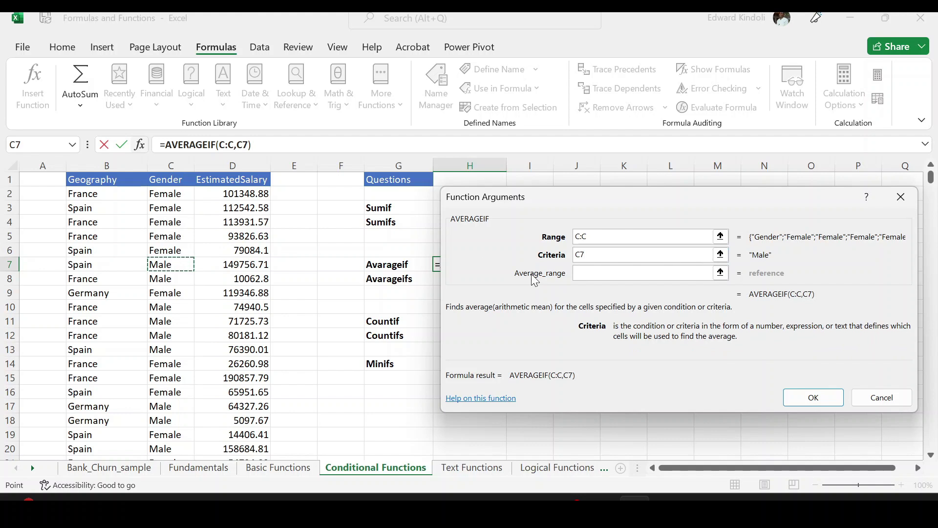
click(581, 273)
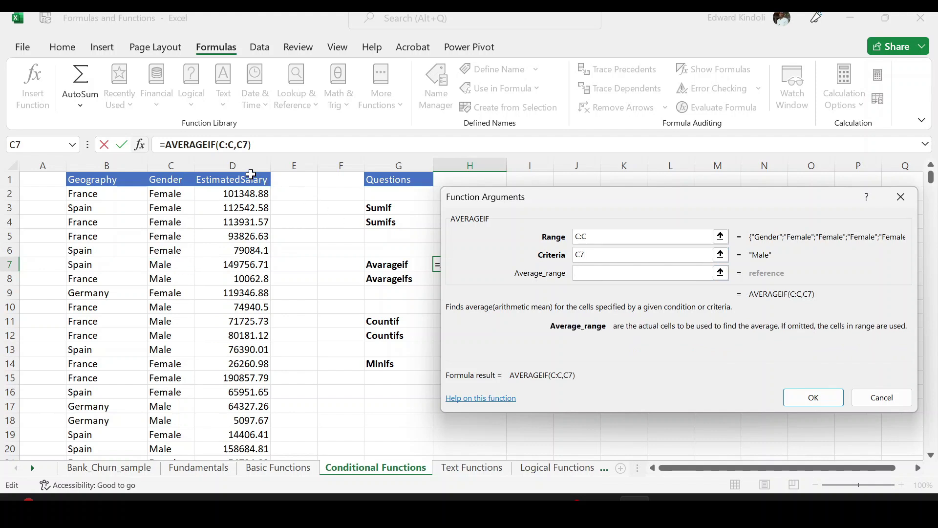
click(232, 166)
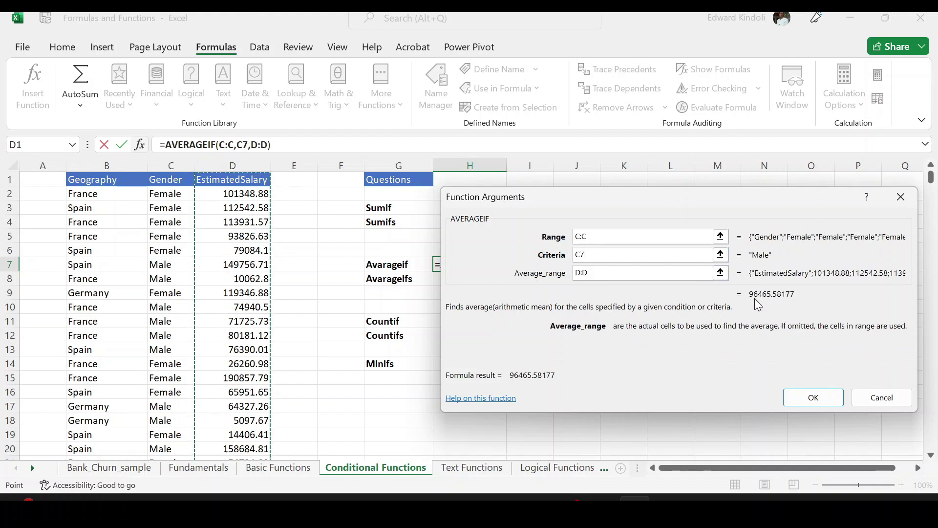
click(813, 396)
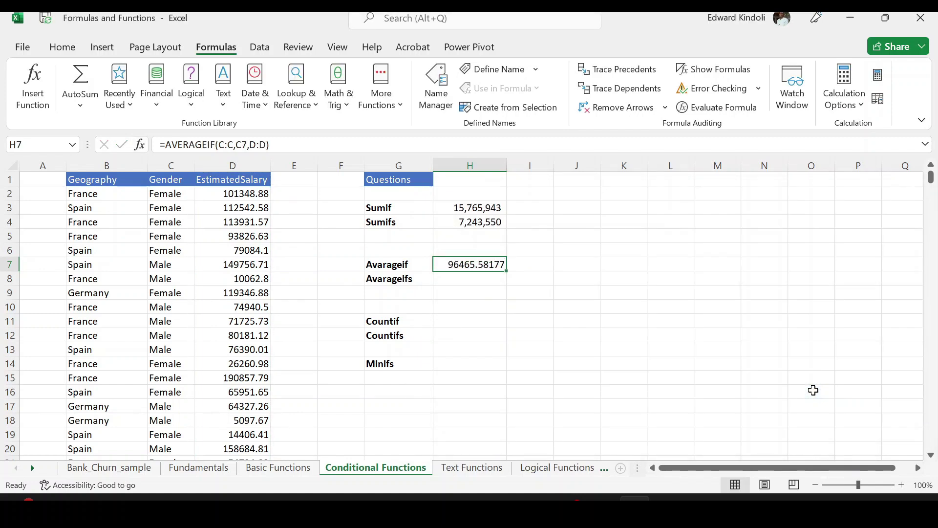
Step: Start an AVERAGEIFS formula in H8 and open its Function Arguments dialog
click(455, 281)
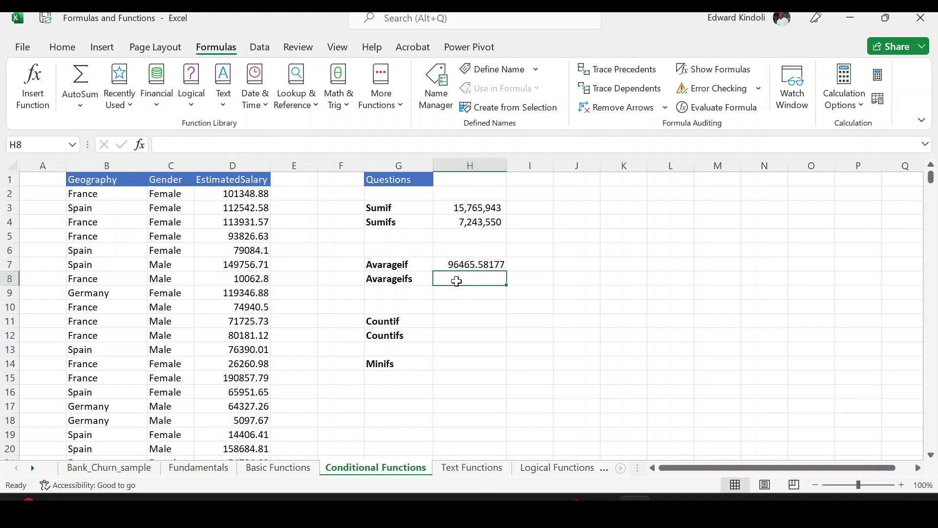
text(=av)
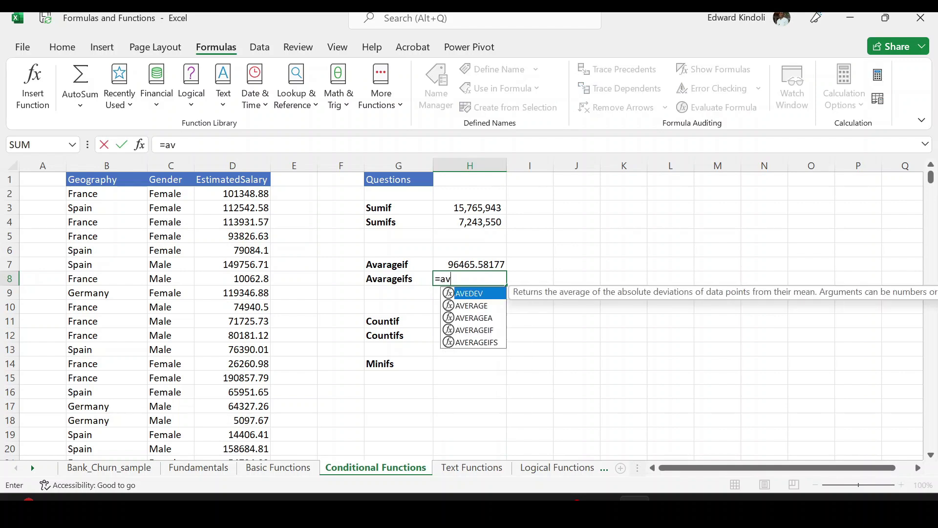
click(476, 342)
double_click(476, 342)
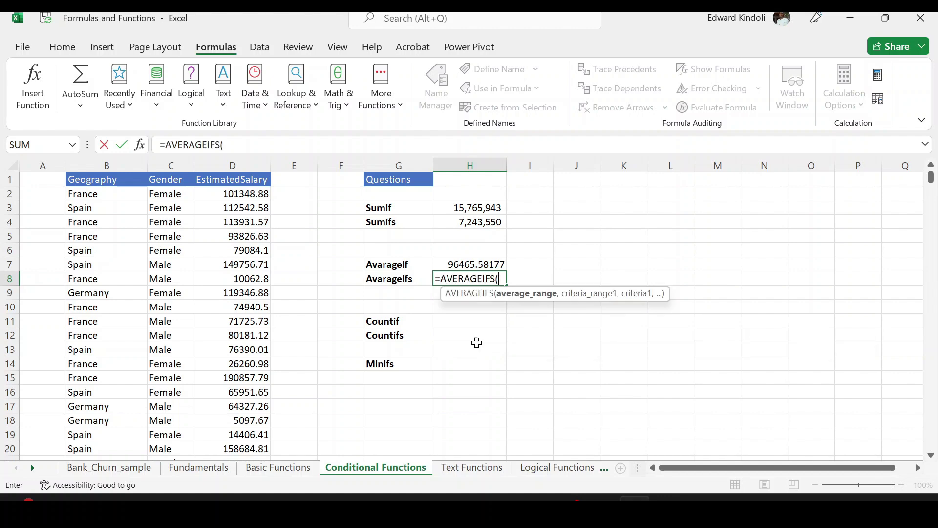
click(33, 83)
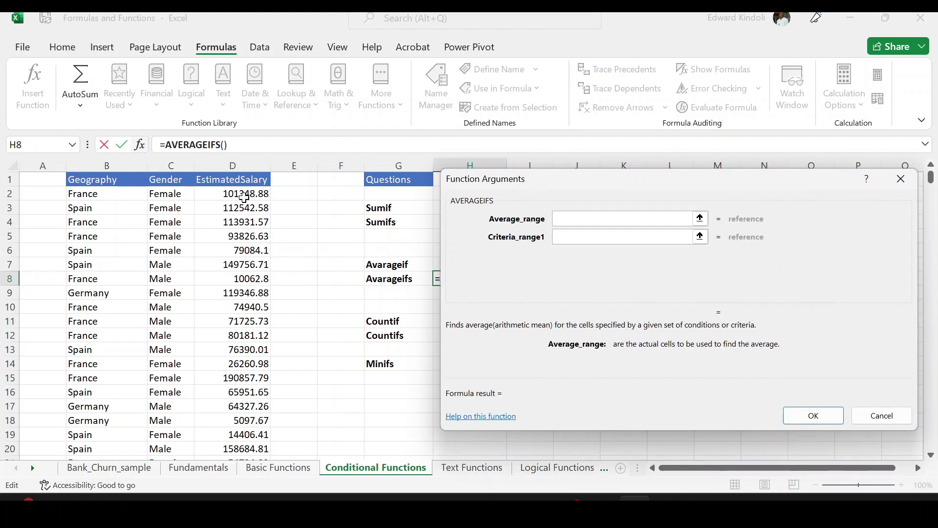
Step: Set the AVERAGEIFS Average_range to D:D, Criteria_range1 to C:C and Criteria1 to C2 for female staff, and activate Criteria_range2
click(243, 164)
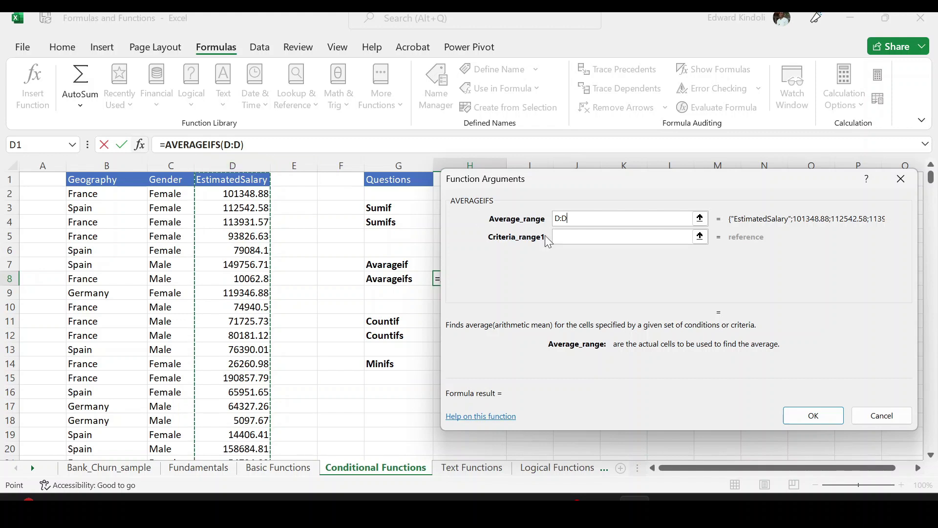
click(581, 239)
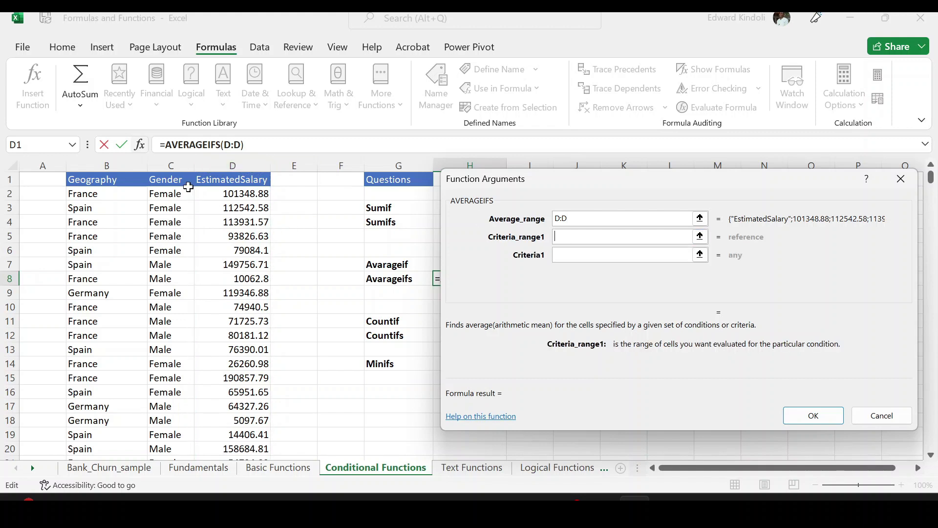
click(173, 165)
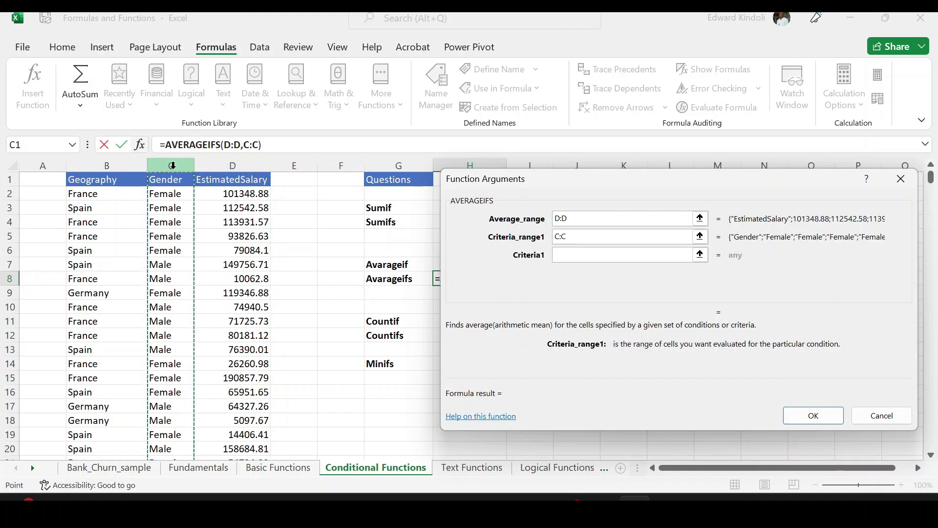
click(589, 254)
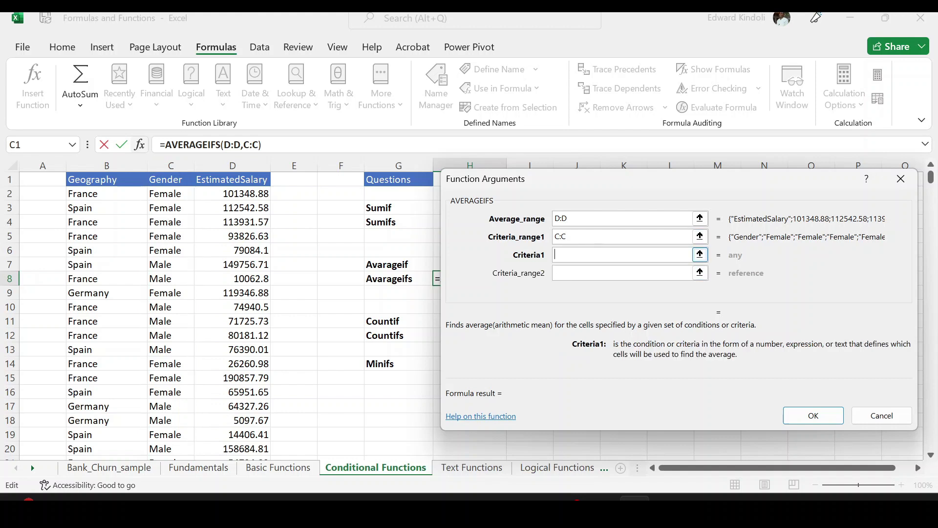
click(156, 195)
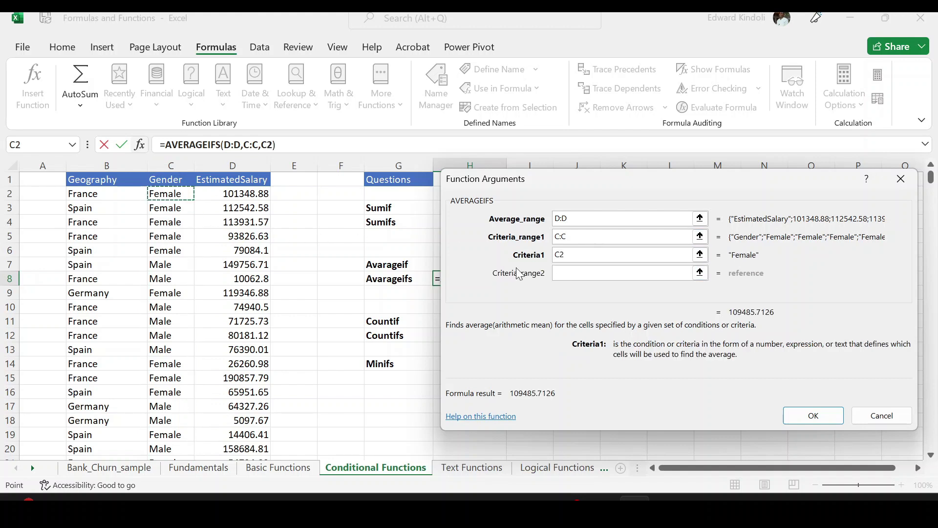
click(691, 272)
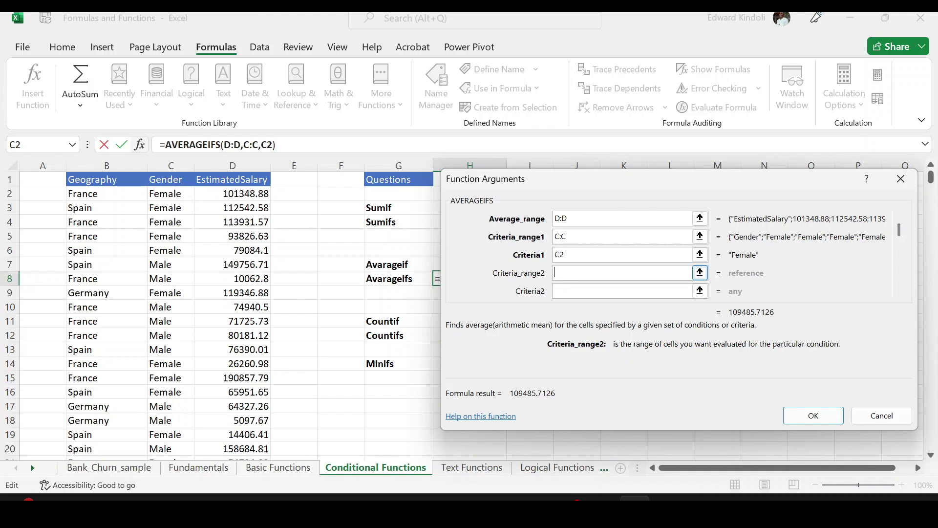
click(105, 166)
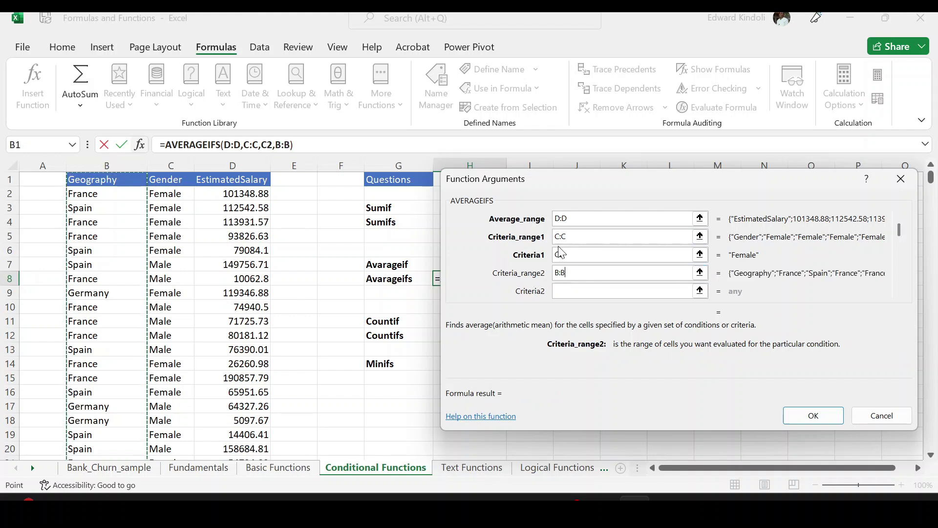
click(108, 250)
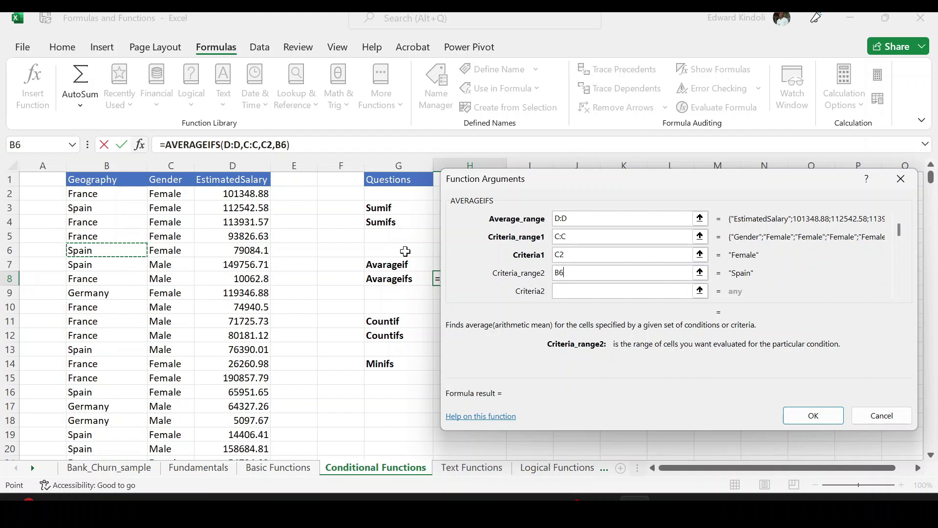
key(BackSpace)
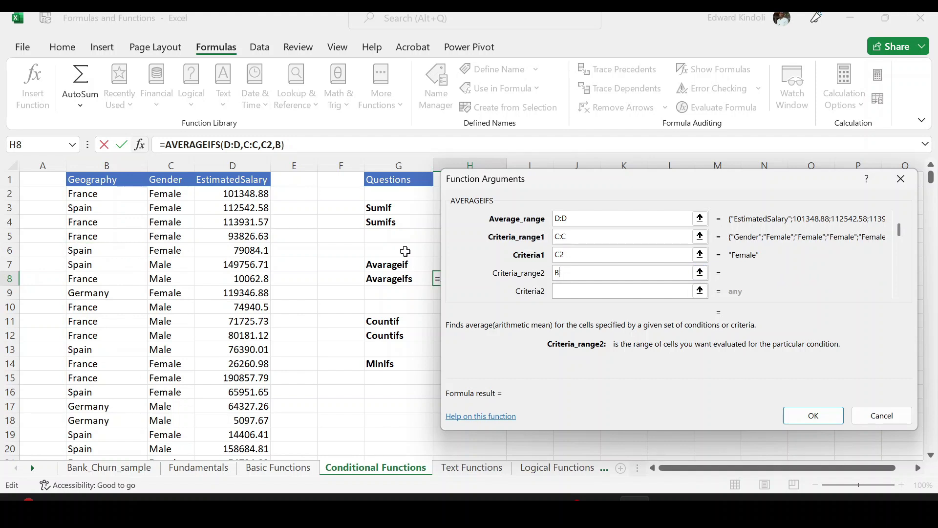
key(BackSpace)
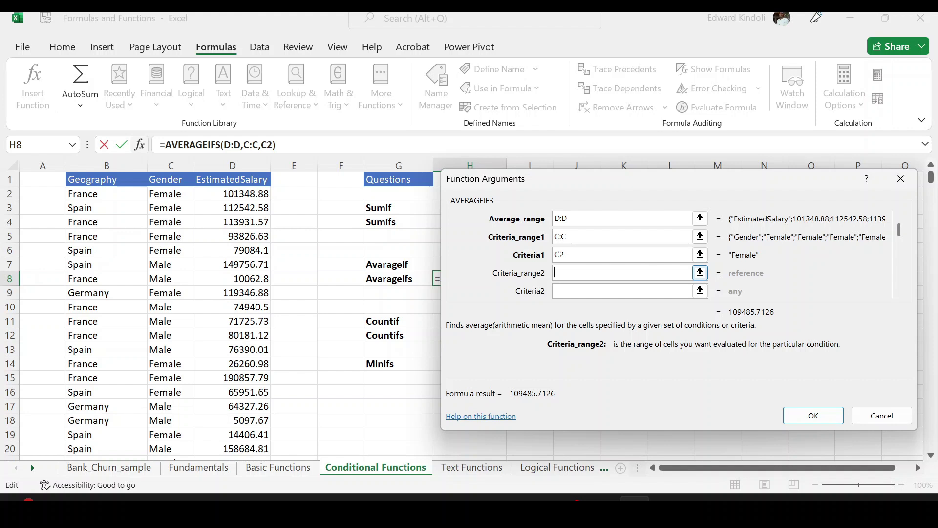
Step: Add Spain as the second AVERAGEIFS condition with Criteria_range2 B:B and Criteria2 B6, and insert the formula
click(110, 165)
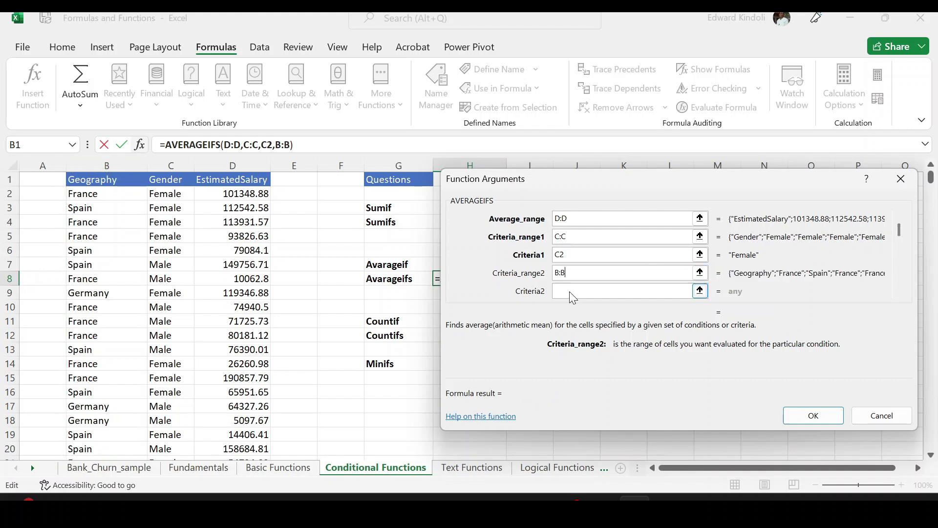
click(570, 291)
click(108, 251)
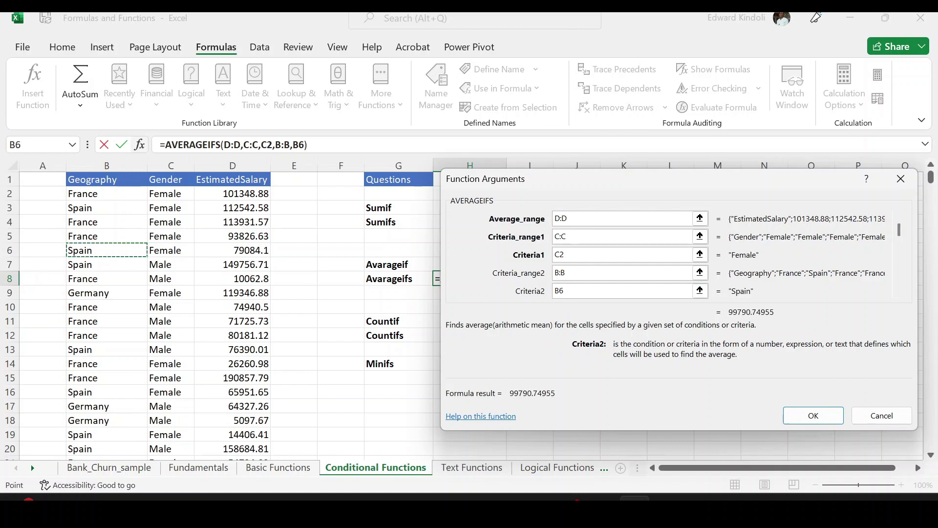
click(820, 416)
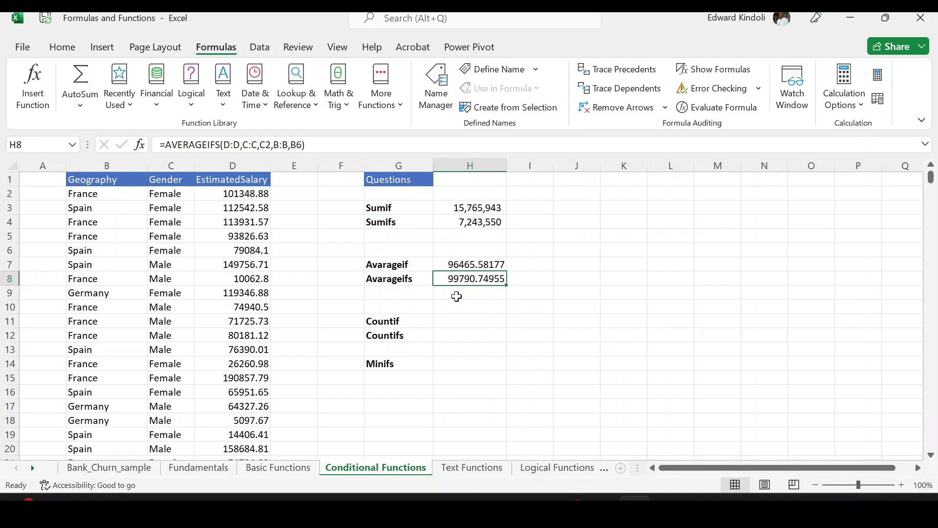
click(487, 208)
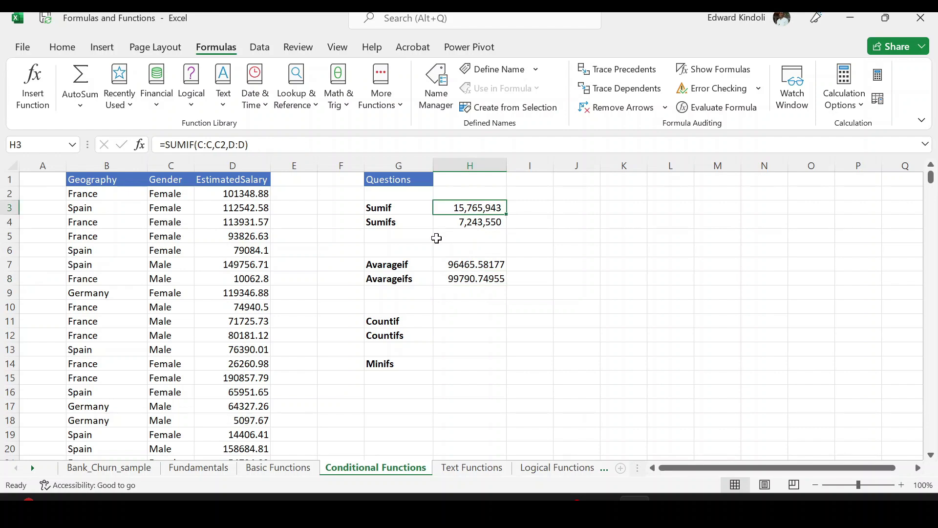
click(472, 290)
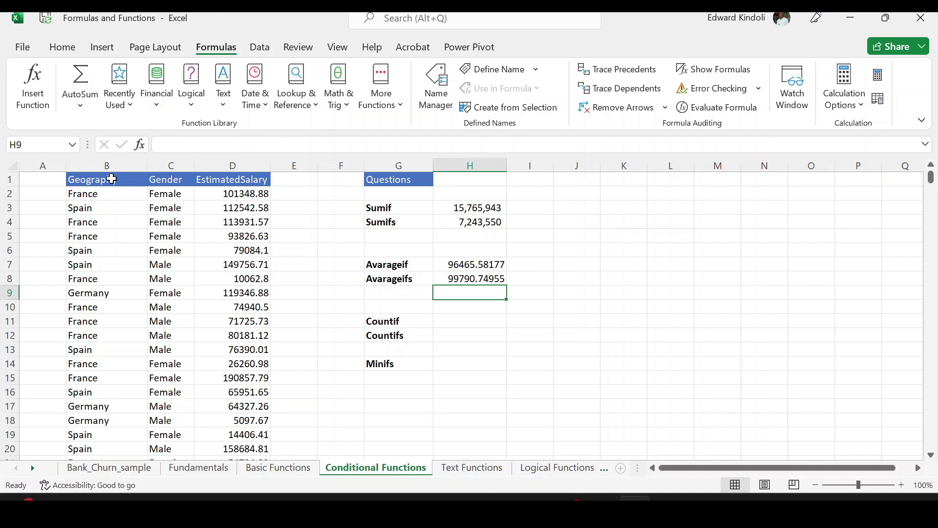
Step: Add a filter to the Gender column and show only the Female rows
click(171, 172)
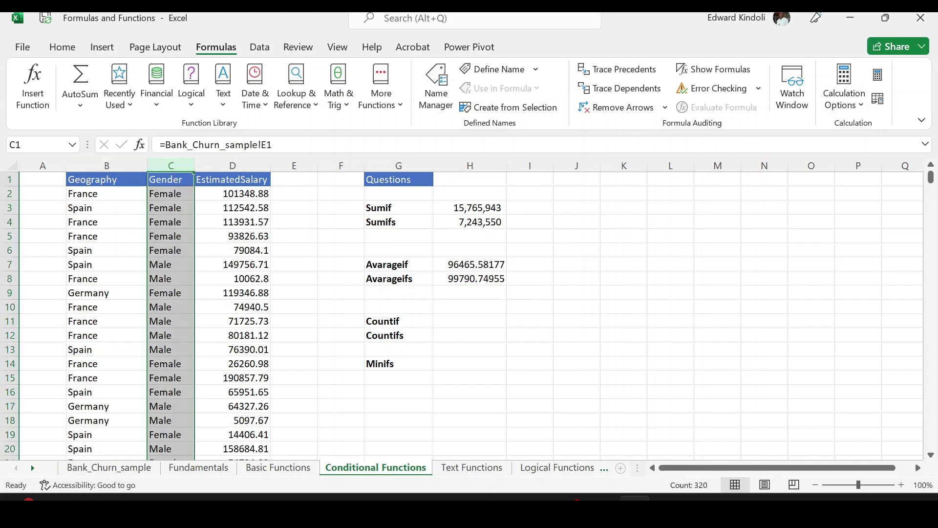
click(62, 47)
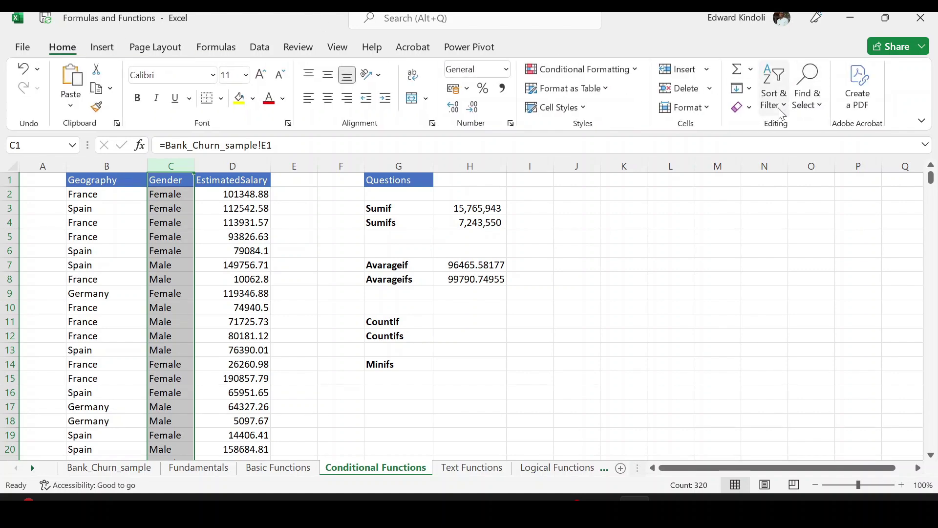
click(780, 113)
click(793, 190)
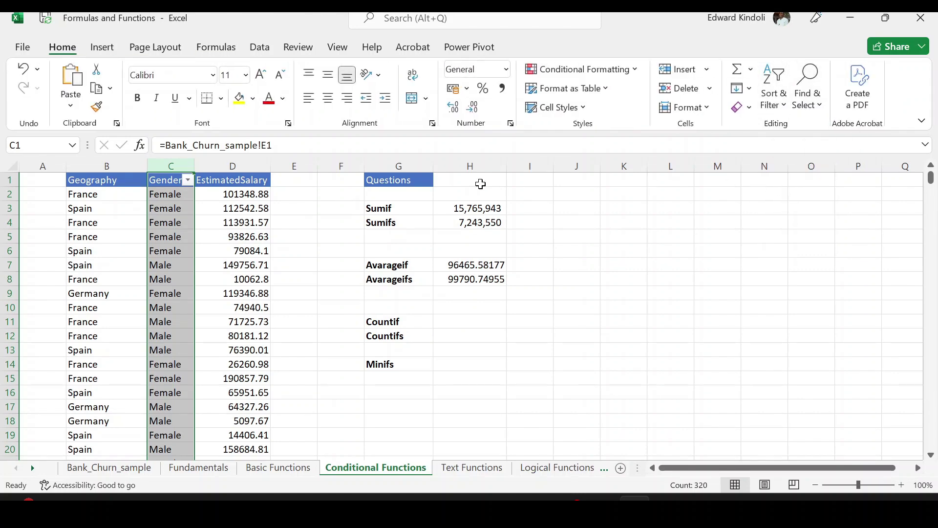
click(188, 181)
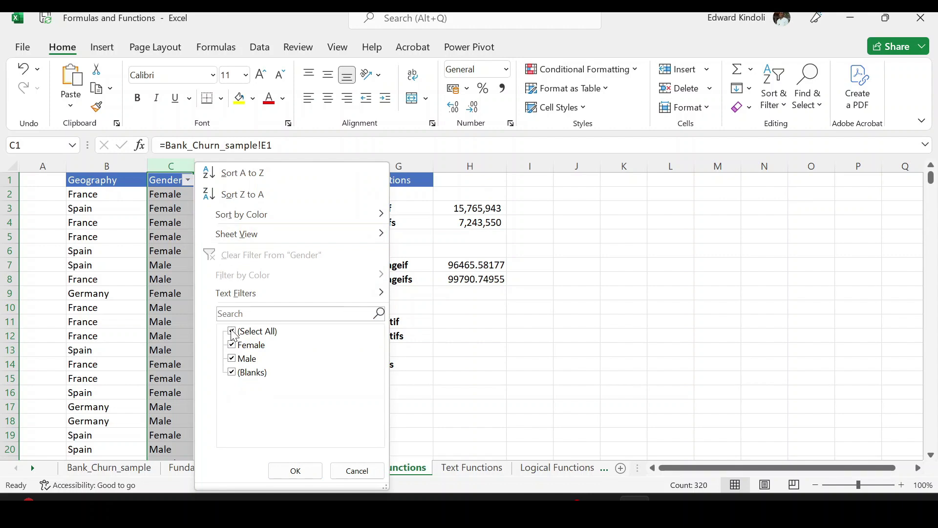
click(232, 331)
click(232, 345)
click(305, 471)
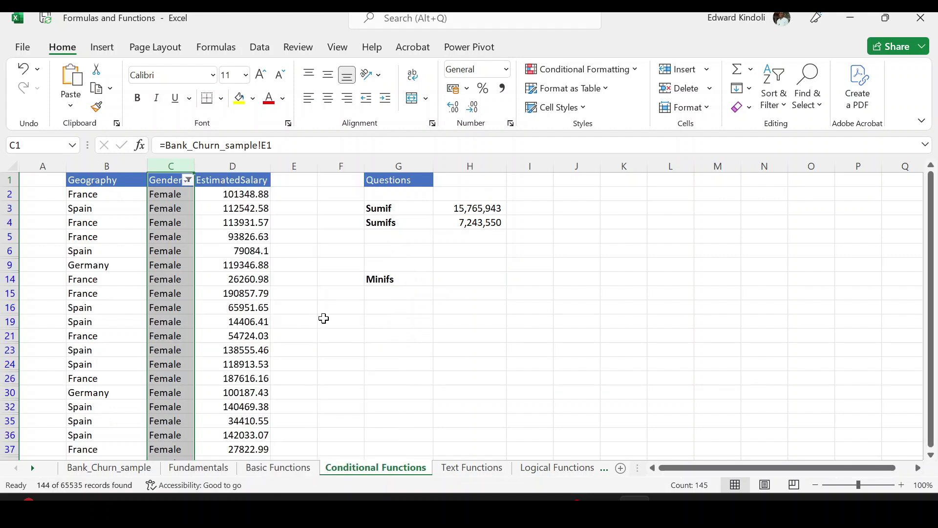
Step: Remove the filter from the Gender column
click(109, 166)
click(776, 107)
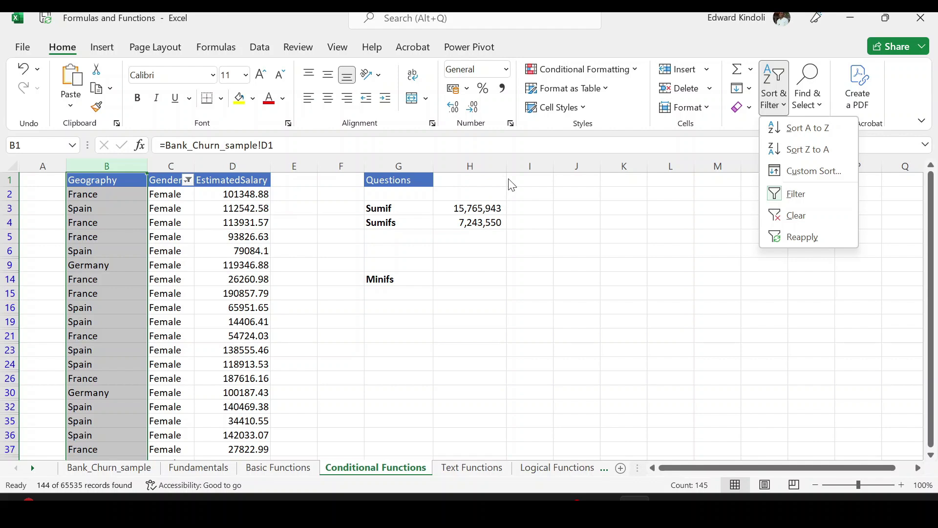
click(200, 178)
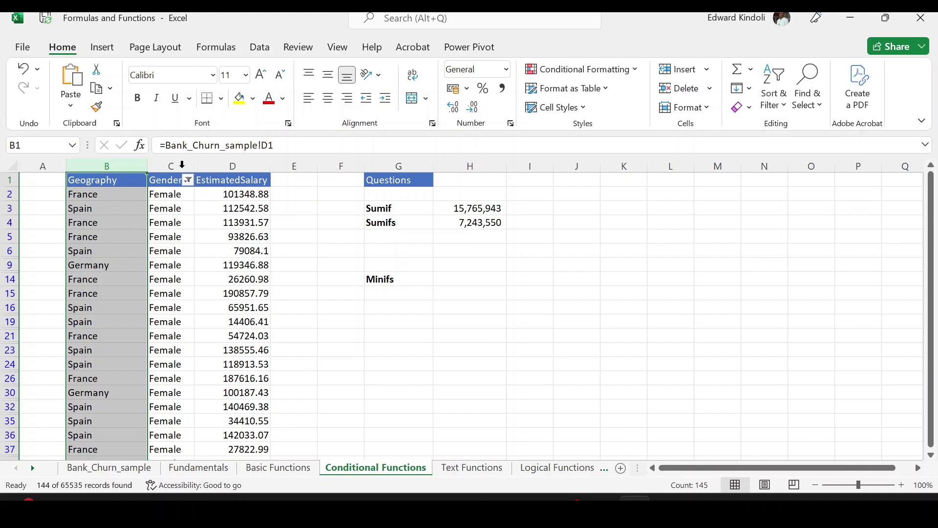
click(181, 167)
click(780, 98)
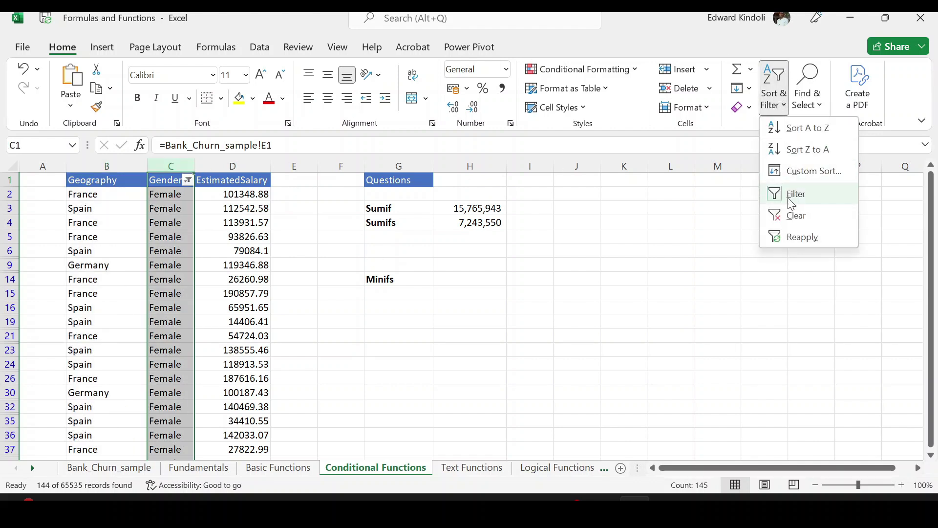
click(788, 194)
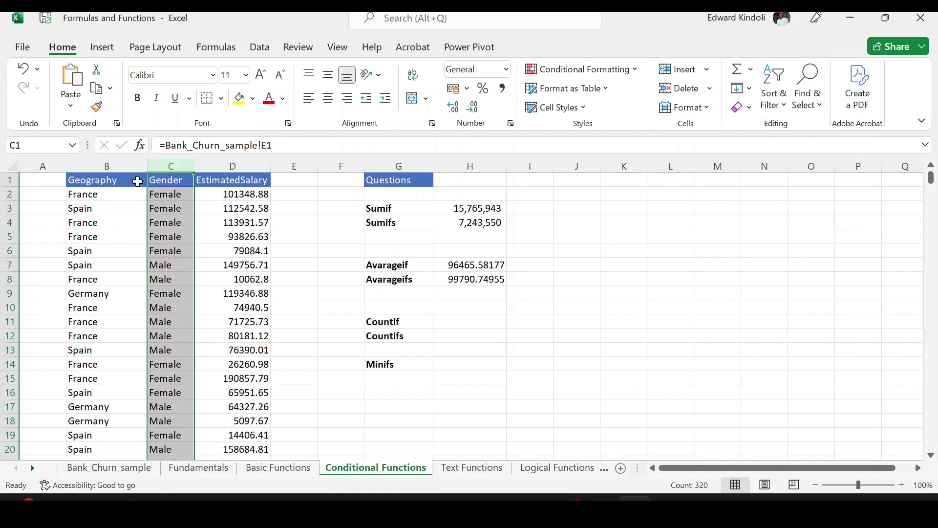
Step: Add filter controls to the whole Geography, Gender and EstimatedSalary table in B1:D320
click(122, 180)
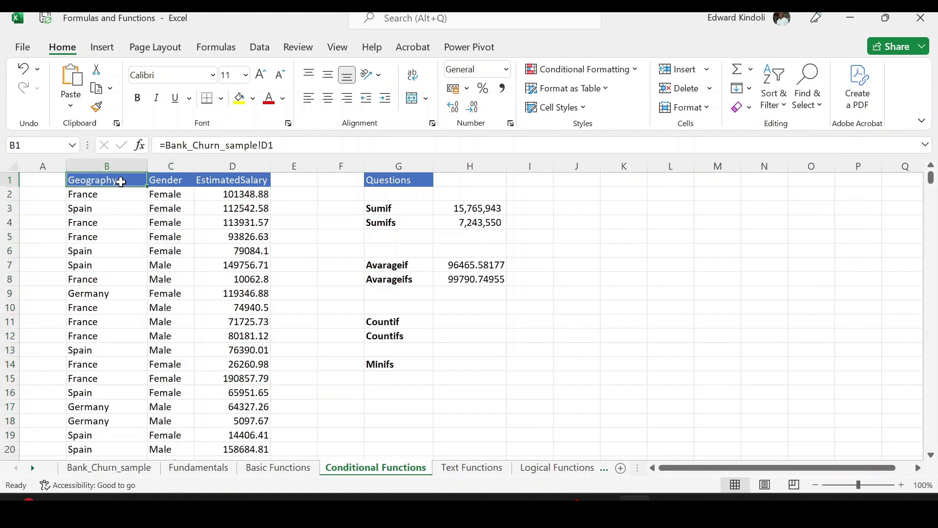
key(ctrl+shift+Right)
key(ctrl+shift+Down)
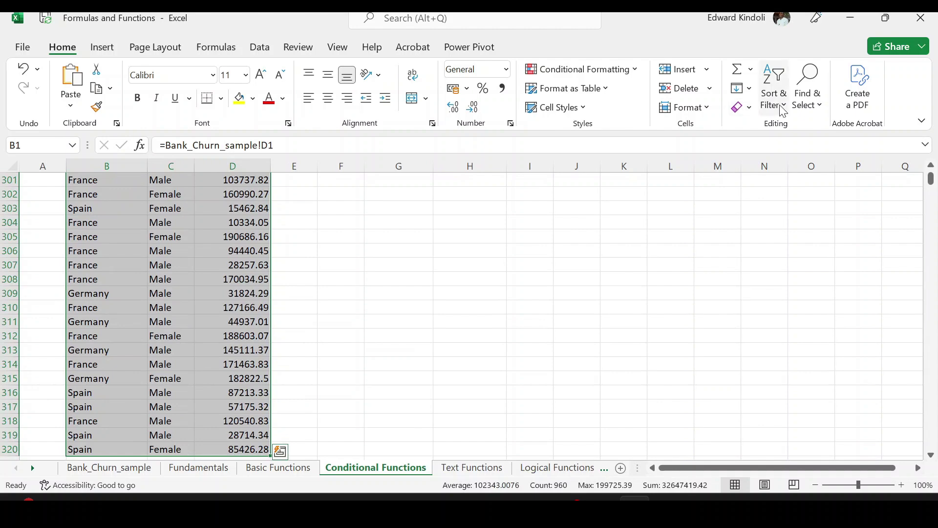
click(784, 112)
click(788, 189)
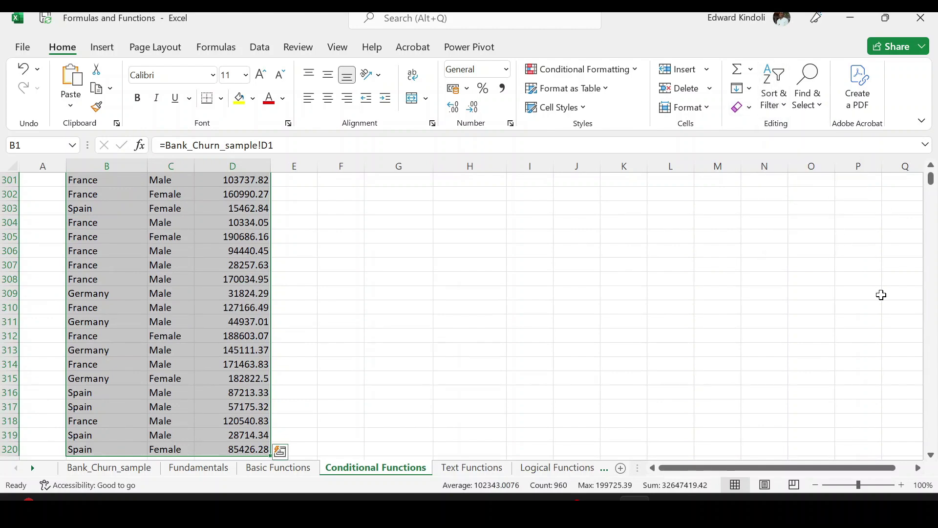
drag(932, 181, 931, 168)
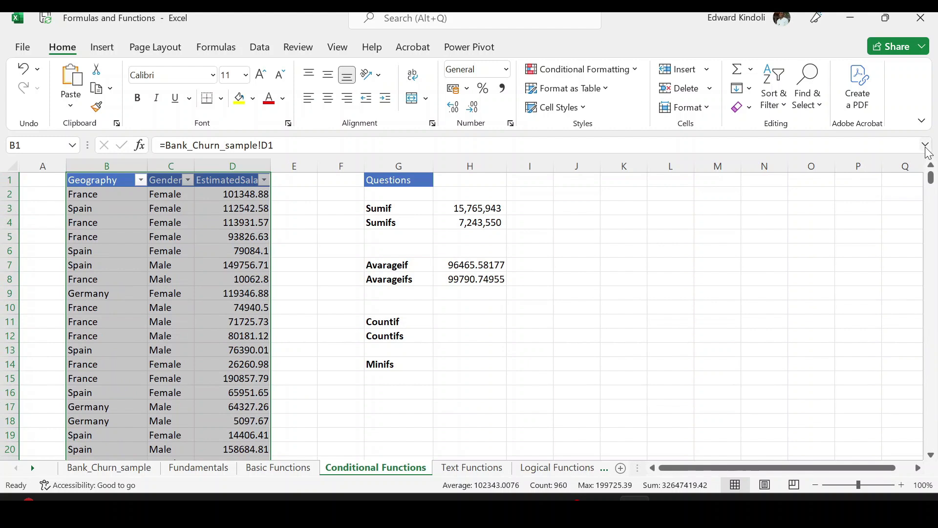
Step: Filter the table to rows with Gender Female and Geography France
click(188, 179)
click(232, 330)
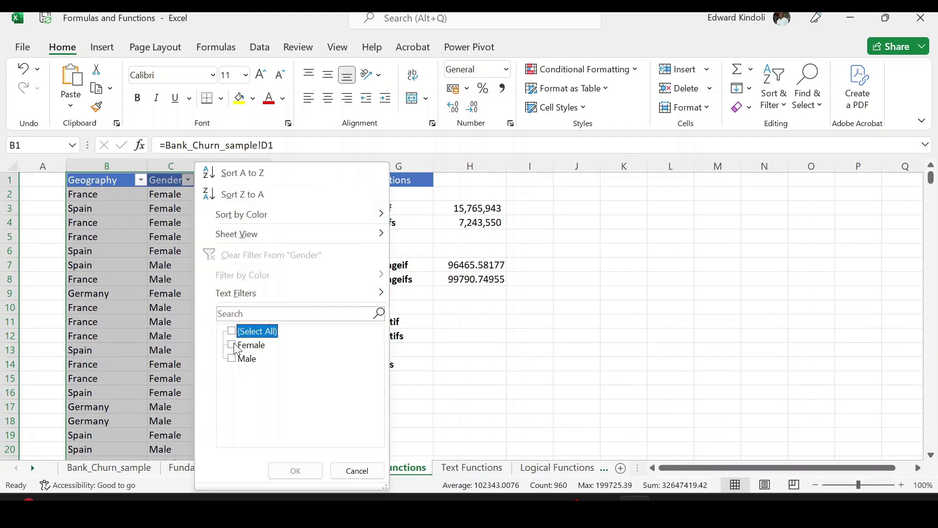
click(232, 344)
click(295, 470)
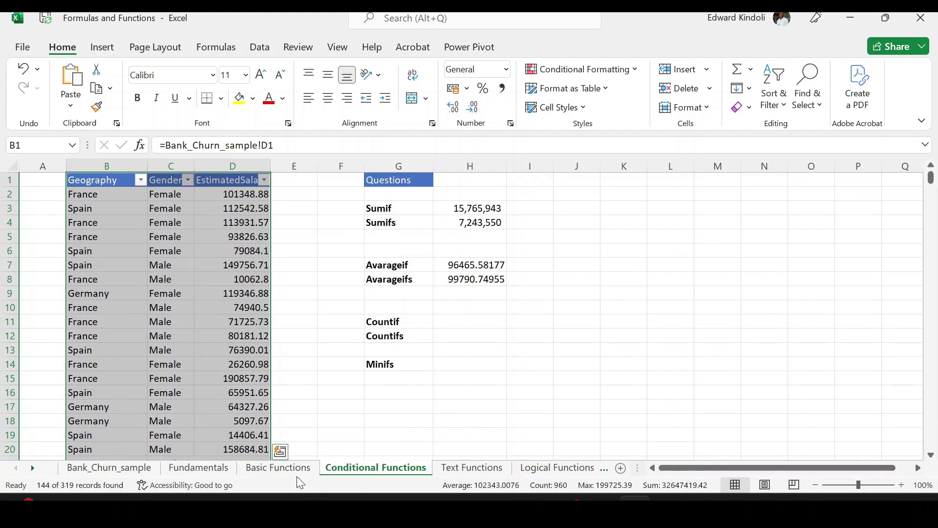
click(141, 180)
click(191, 333)
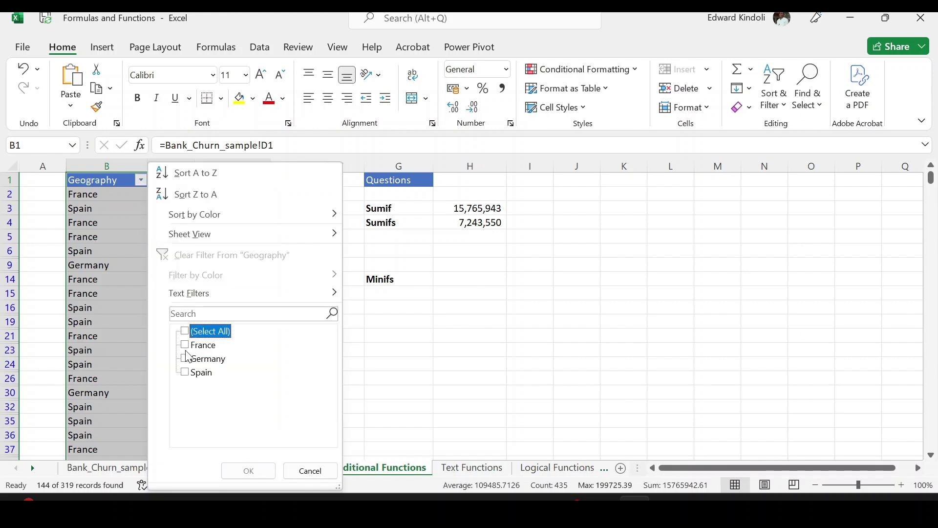
click(186, 345)
click(248, 471)
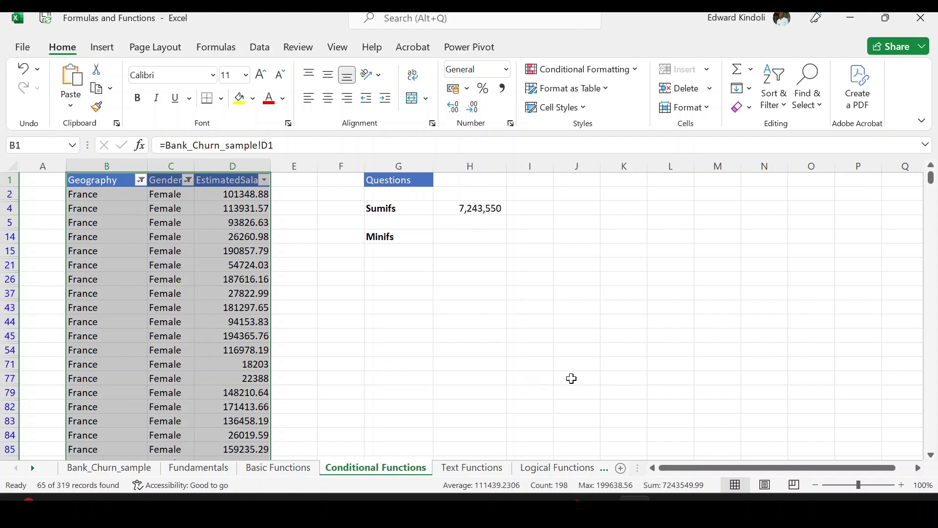
Step: Copy the filtered EstimatedSalary sum, 7243550, into J4 to compare it with the Sumifs result
click(384, 318)
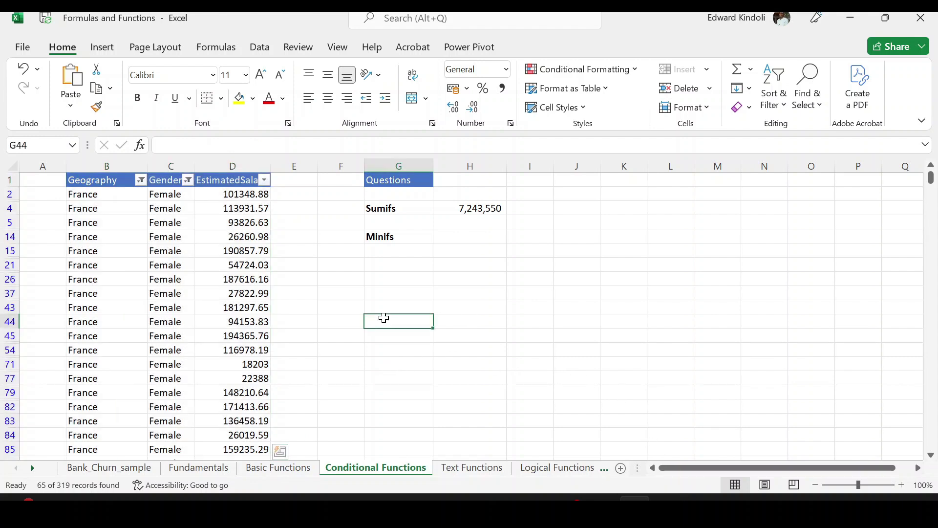
click(230, 166)
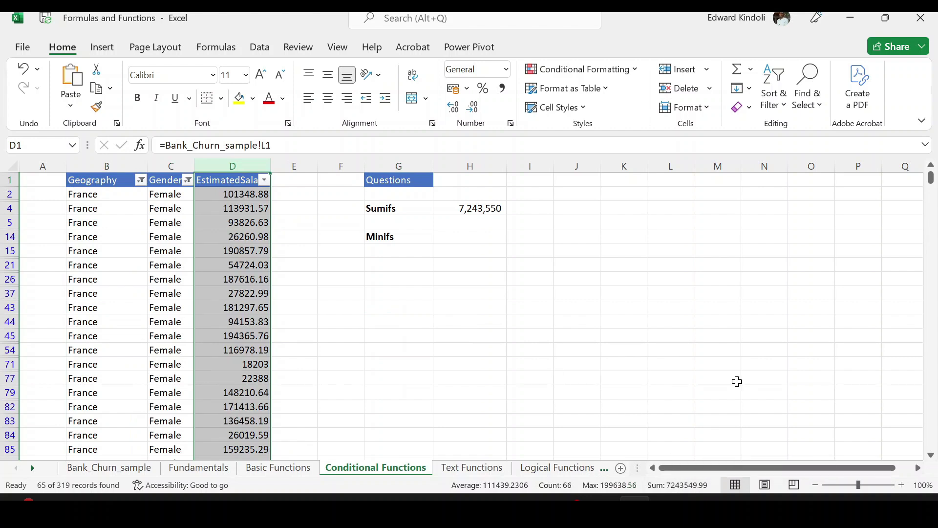
click(573, 208)
text(7243550)
click(578, 252)
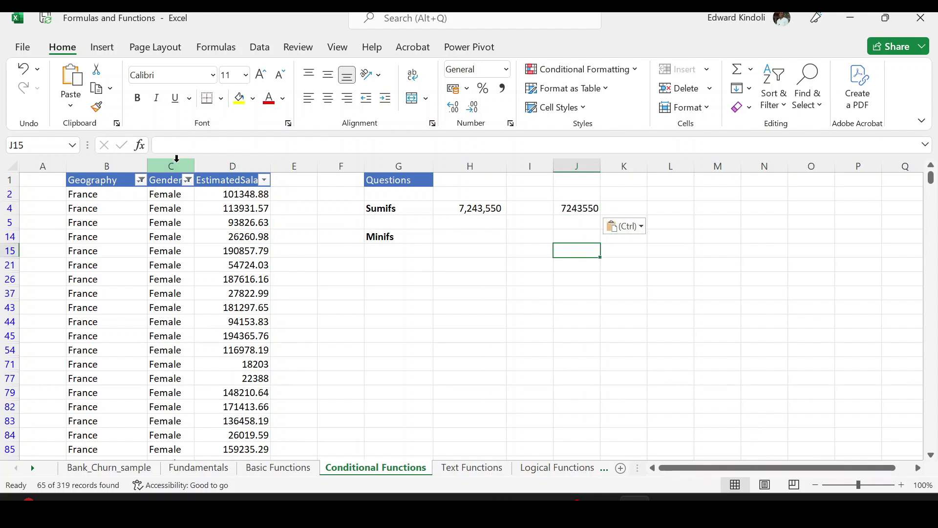
Step: Clear the Gender and Geography filters and remove the filter controls from the table
click(177, 248)
key(ctrl+a)
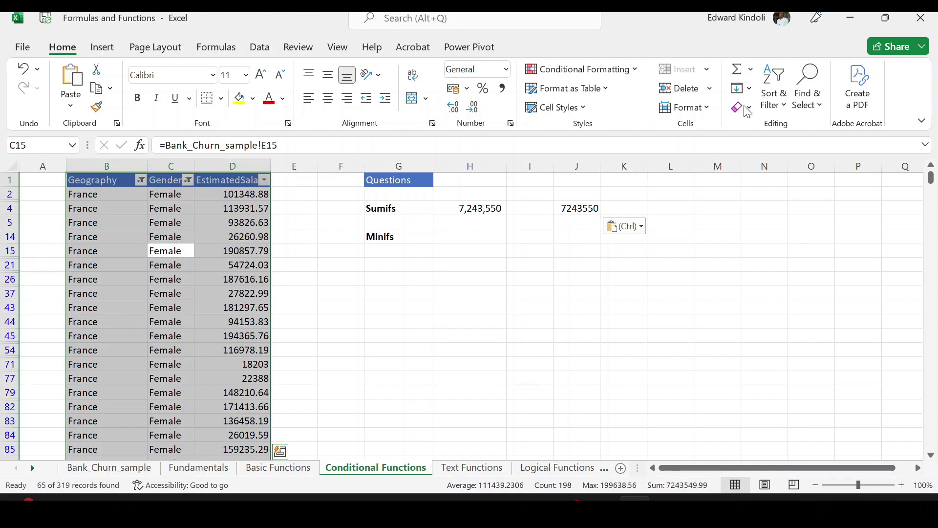
click(774, 93)
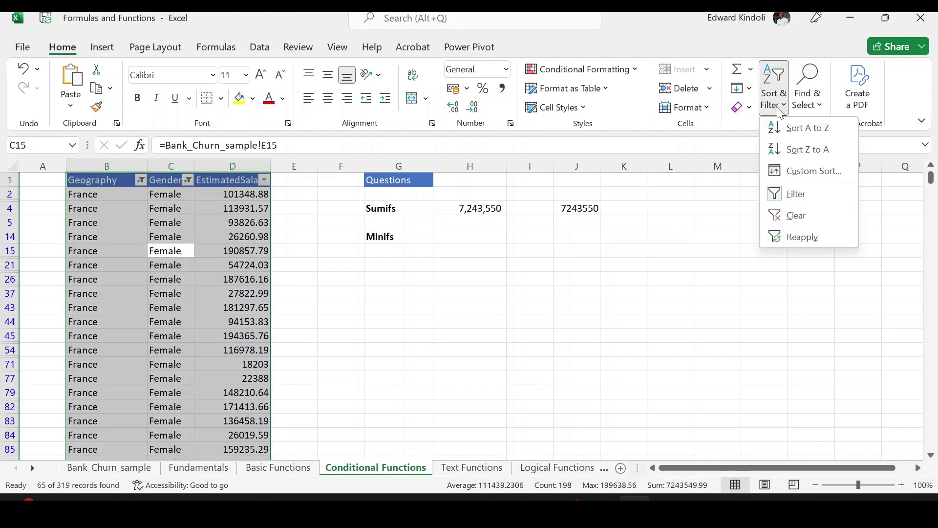
click(787, 195)
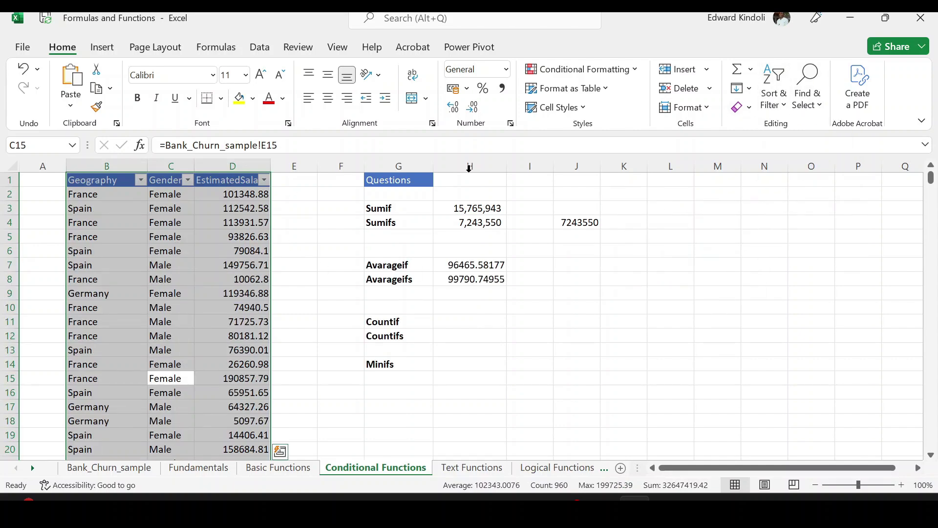
click(774, 92)
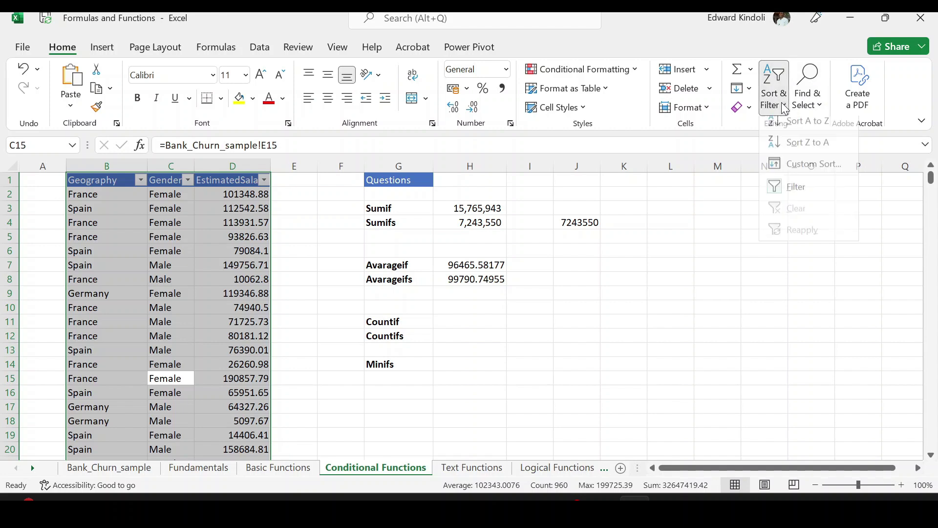
click(786, 195)
Step: Start a COUNTIF formula in H11 and open its Function Arguments dialog
click(482, 337)
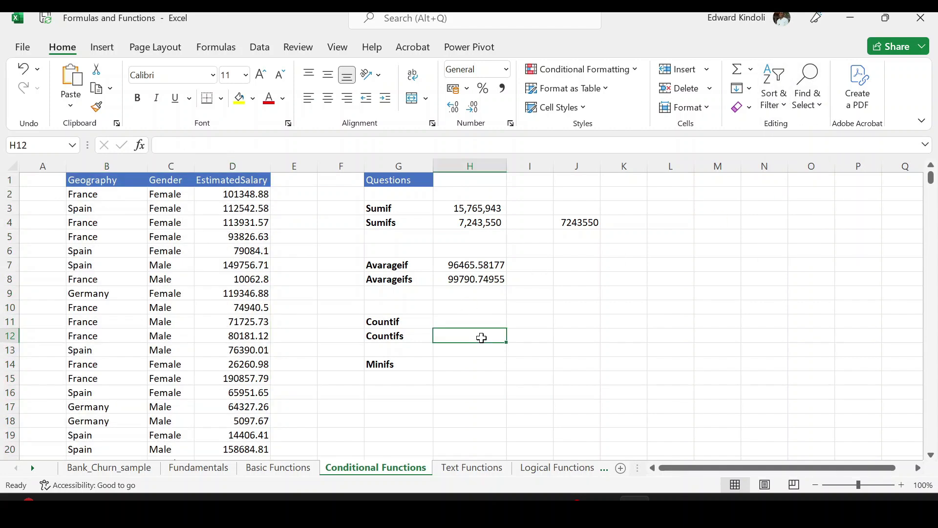
click(456, 321)
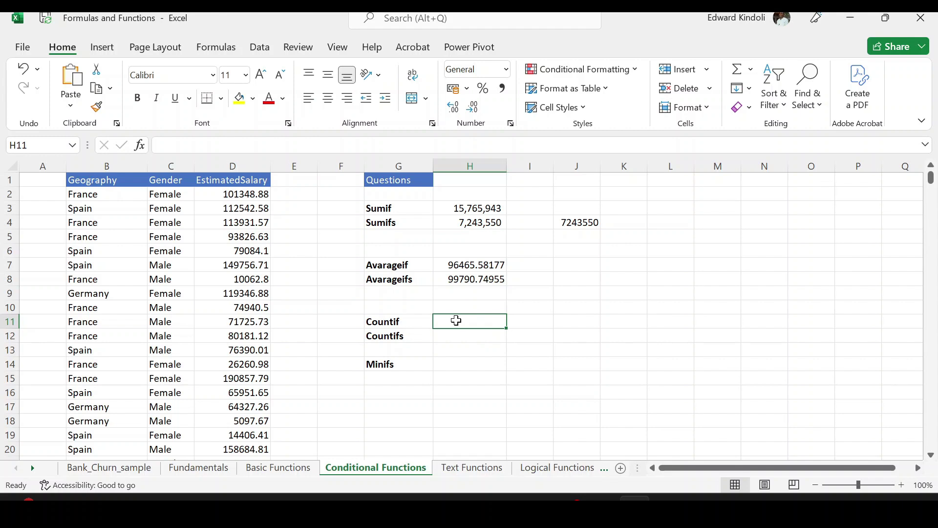
text(=coun)
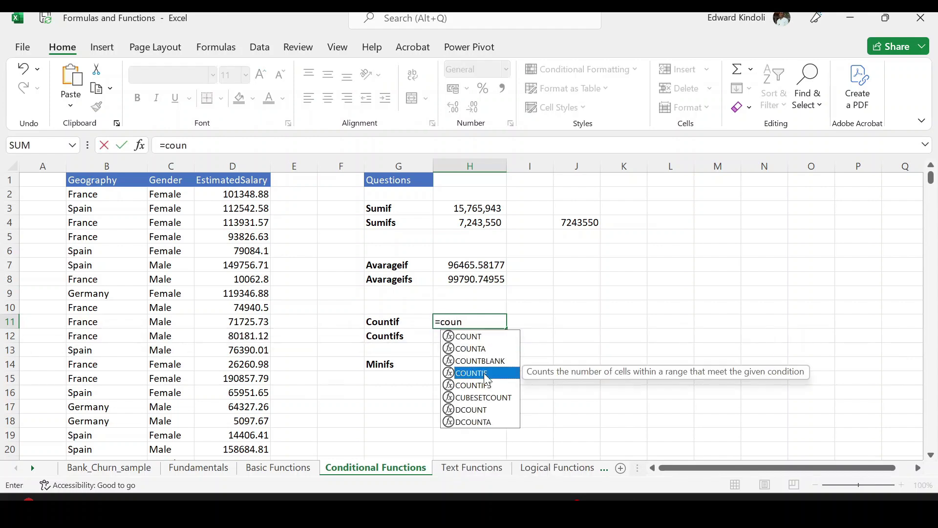
double_click(483, 374)
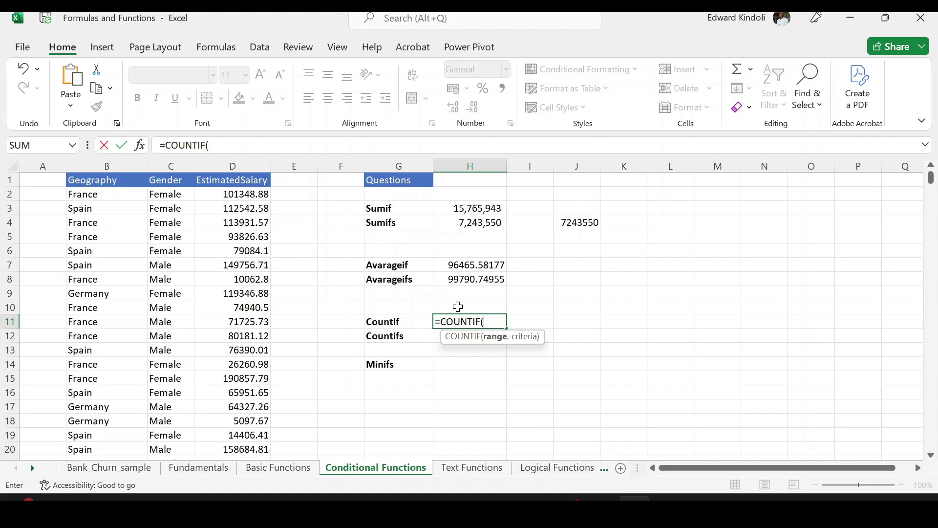
click(212, 51)
click(43, 104)
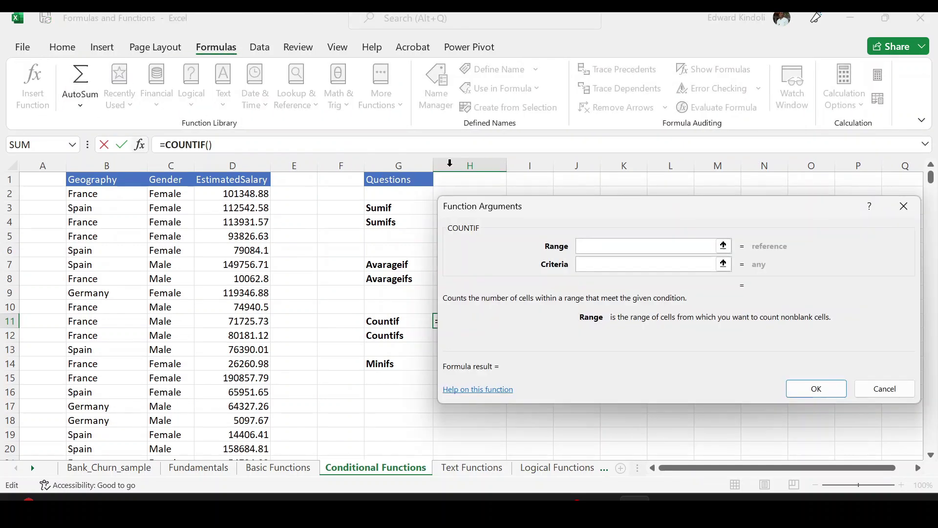
Step: Count the female staff by setting the COUNTIF Range to C:C and Criteria to C2, and insert the formula
click(624, 246)
click(171, 166)
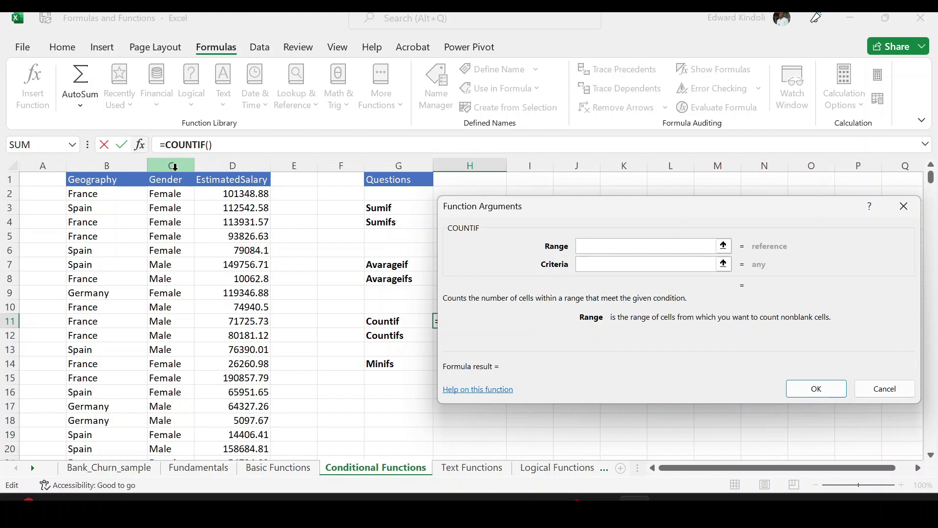
click(235, 165)
click(174, 165)
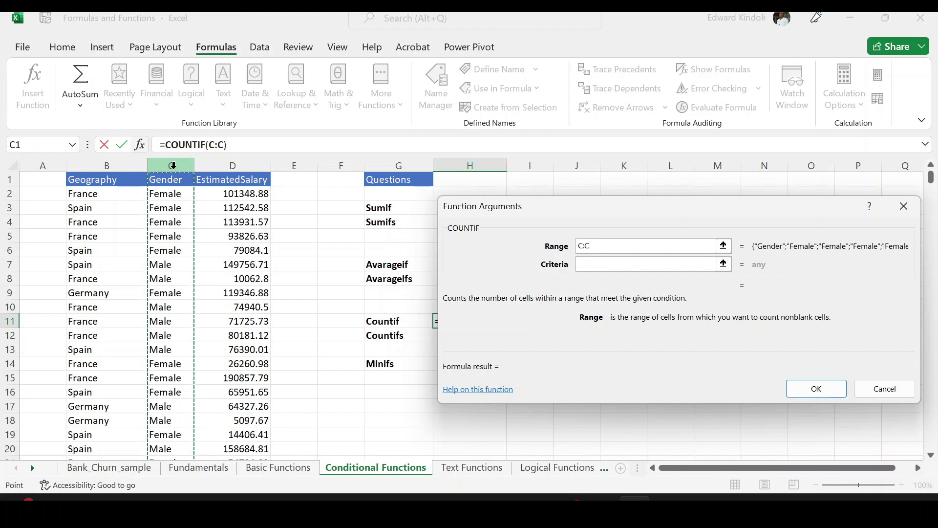
click(586, 265)
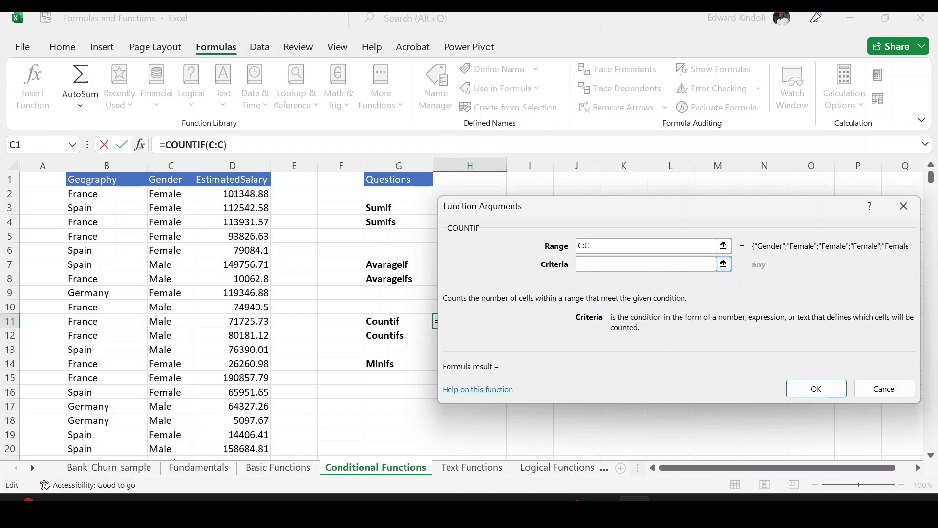
click(175, 198)
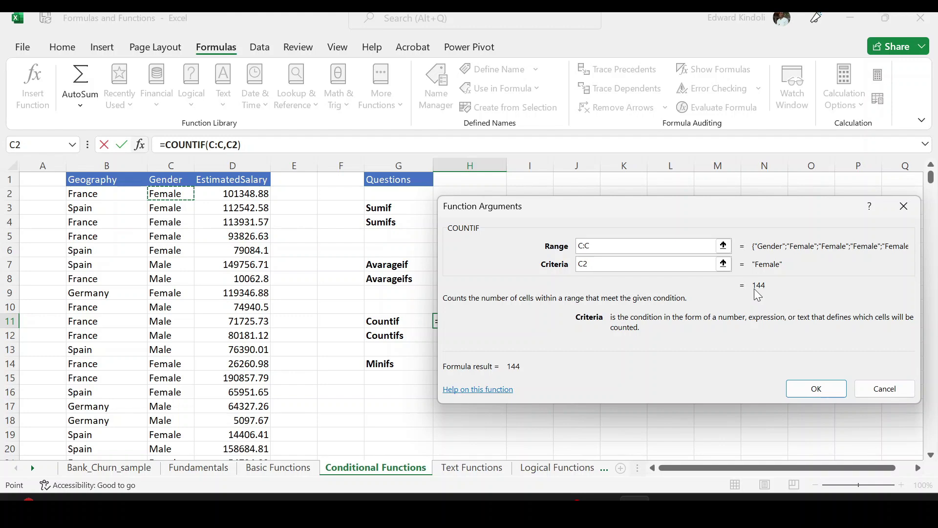
click(815, 389)
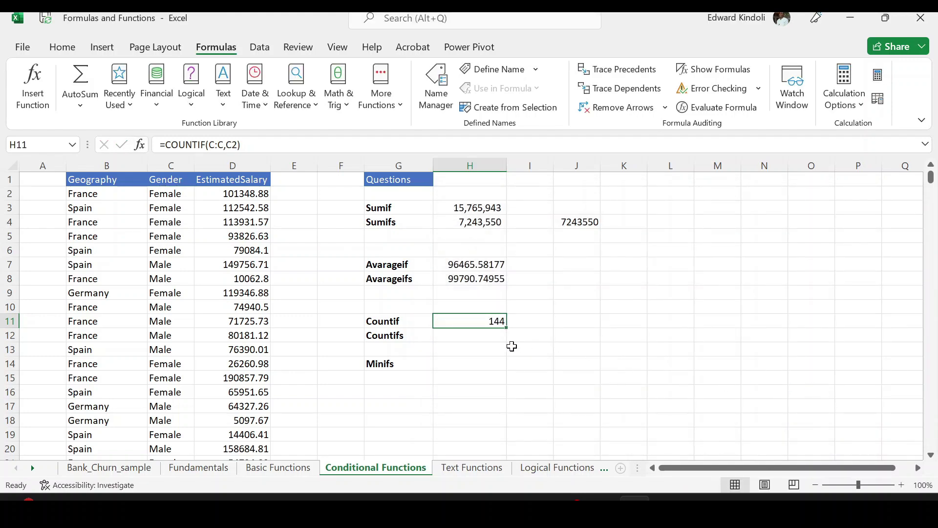
Step: Start a COUNTIFS formula in H12 and open its Function Arguments dialog
click(469, 336)
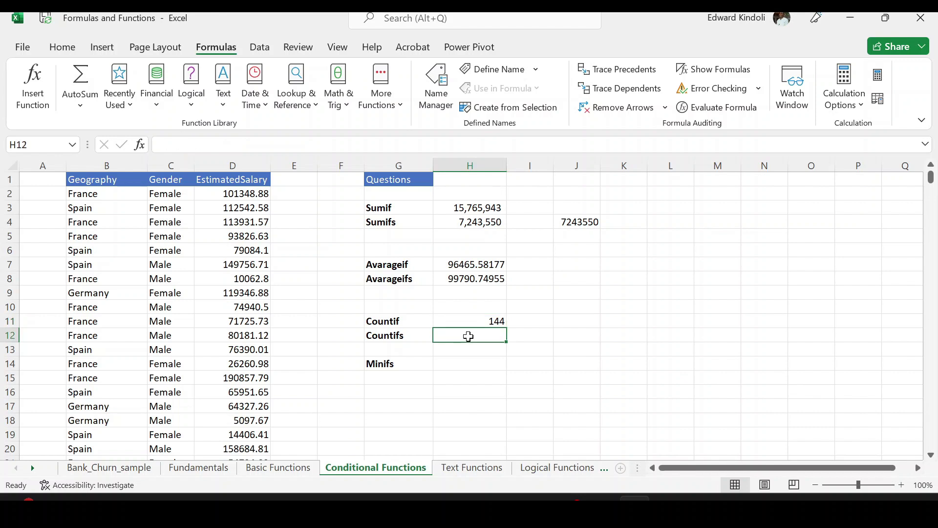
text(=coun)
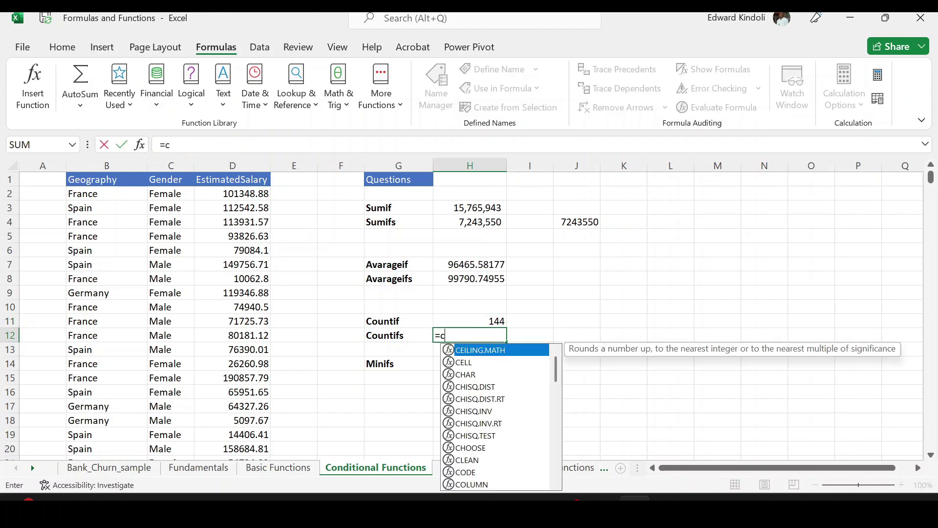
key(Down)
key(Down)
key(Down)
key(Down)
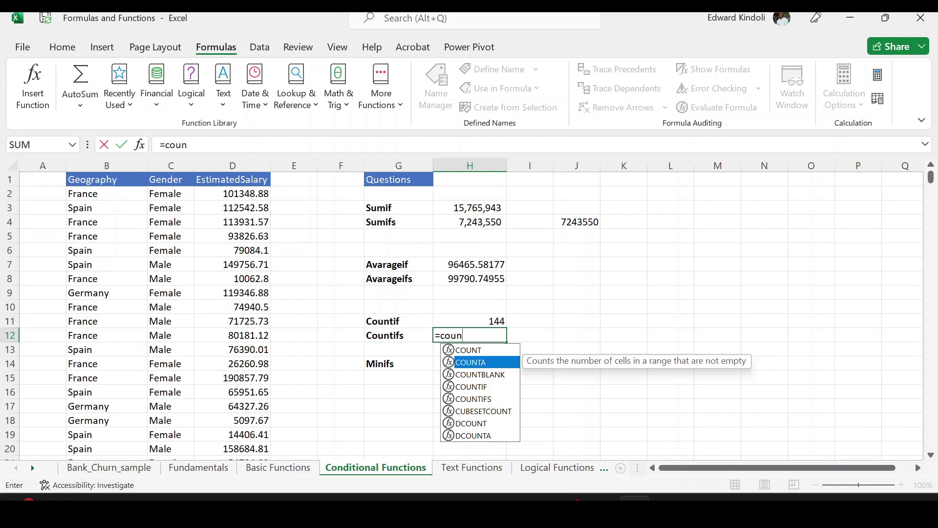
key(Tab)
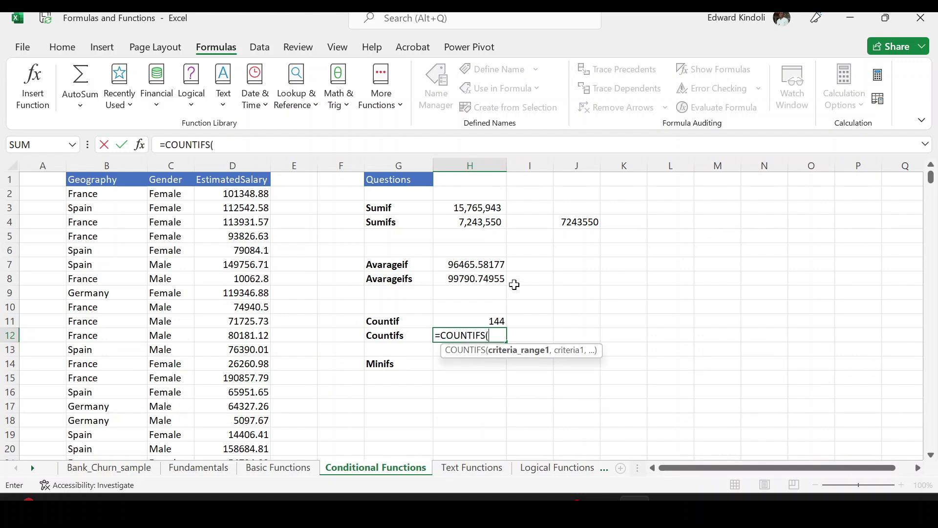
click(46, 92)
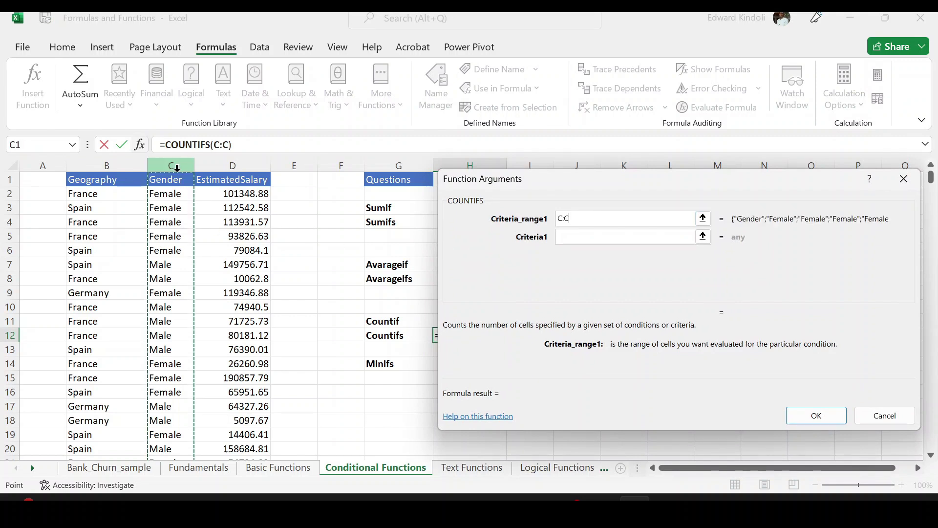
Step: Count the male staff in Germany by completing the COUNTIFS arguments as C:C, C7, B:B and B9, and insert the formula
click(557, 236)
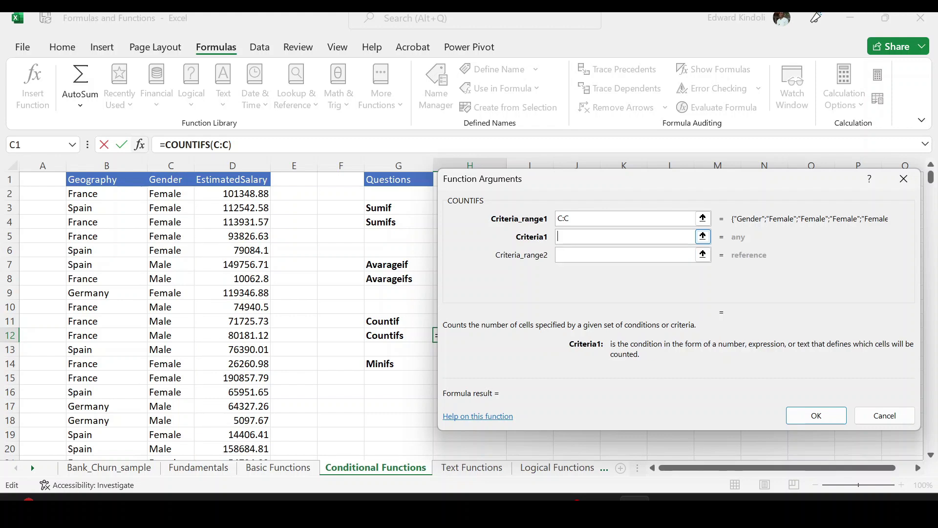
click(166, 265)
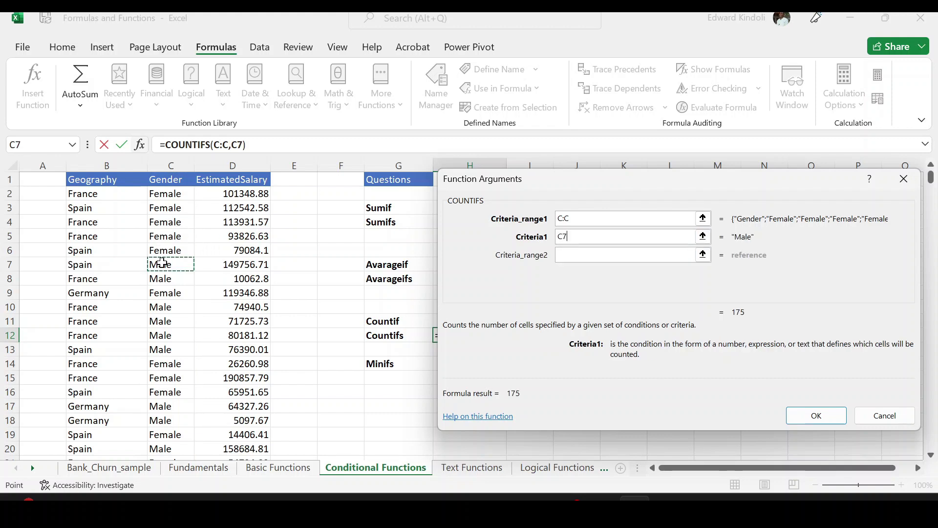
click(575, 257)
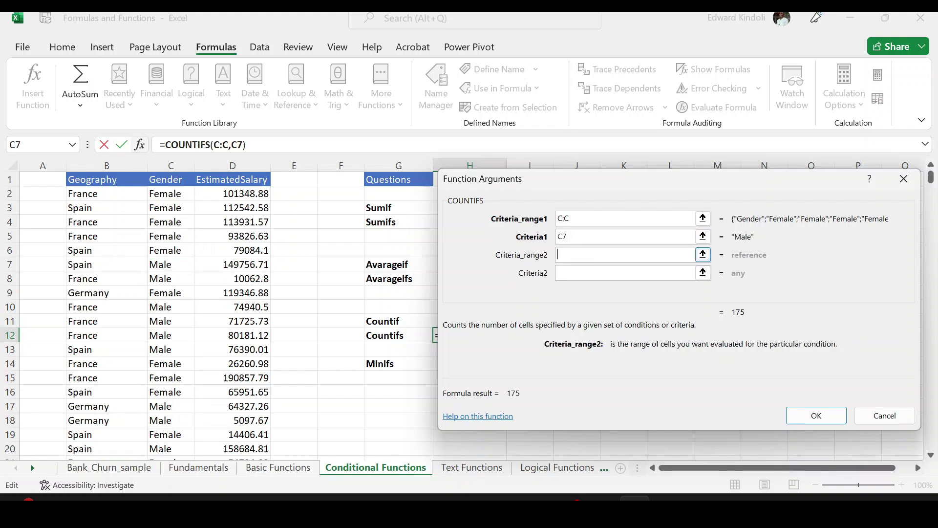
click(107, 165)
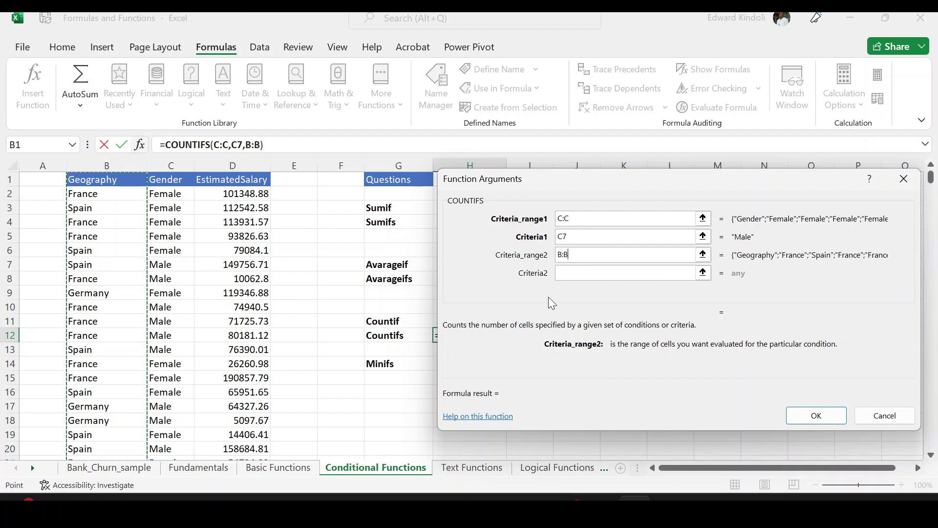
click(568, 274)
click(99, 294)
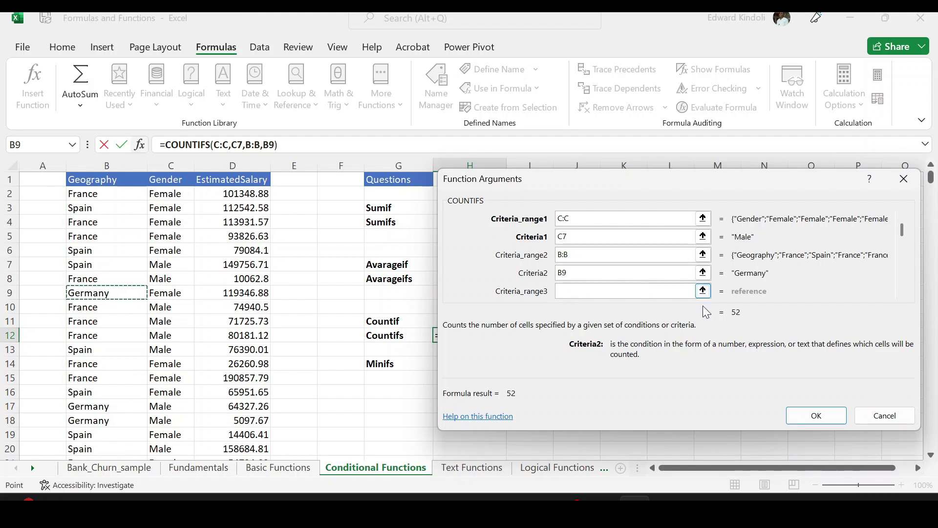
click(813, 417)
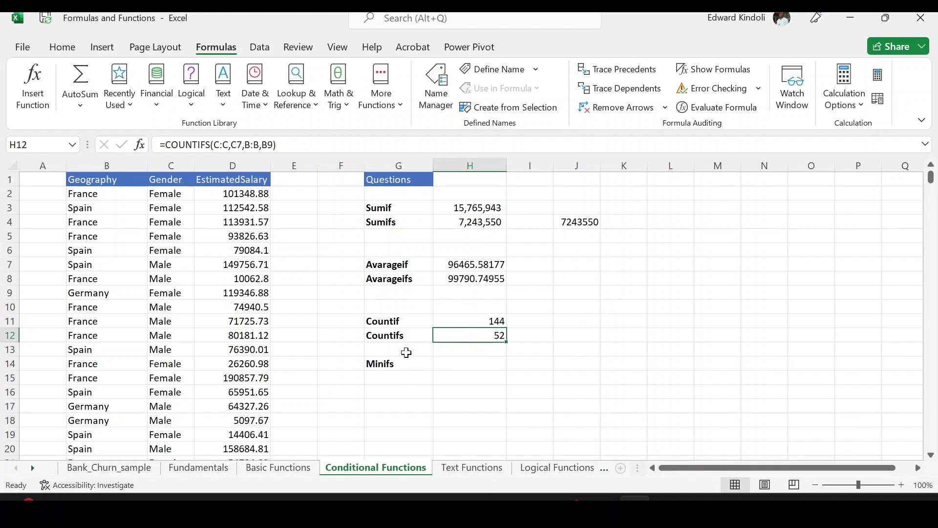
Step: Start a MINIFS formula in H14 and open its Function Arguments dialog
click(449, 363)
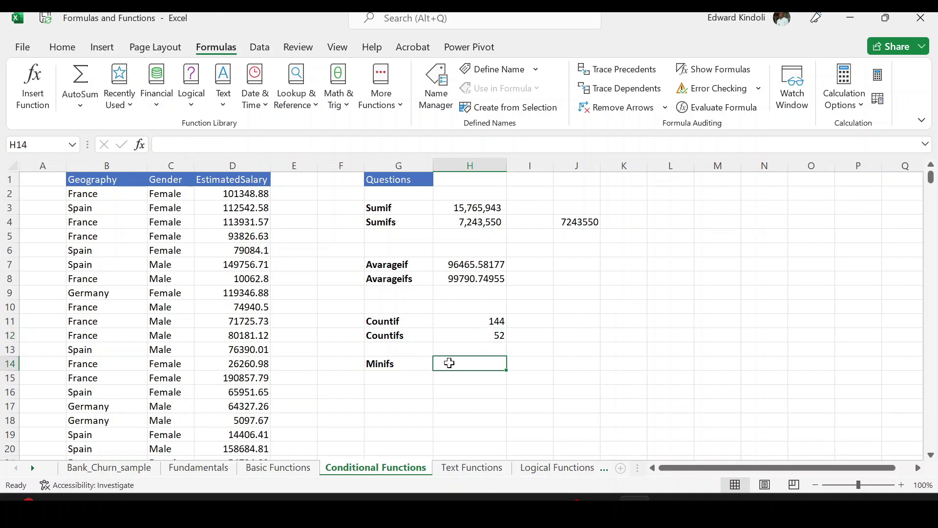
text(=)
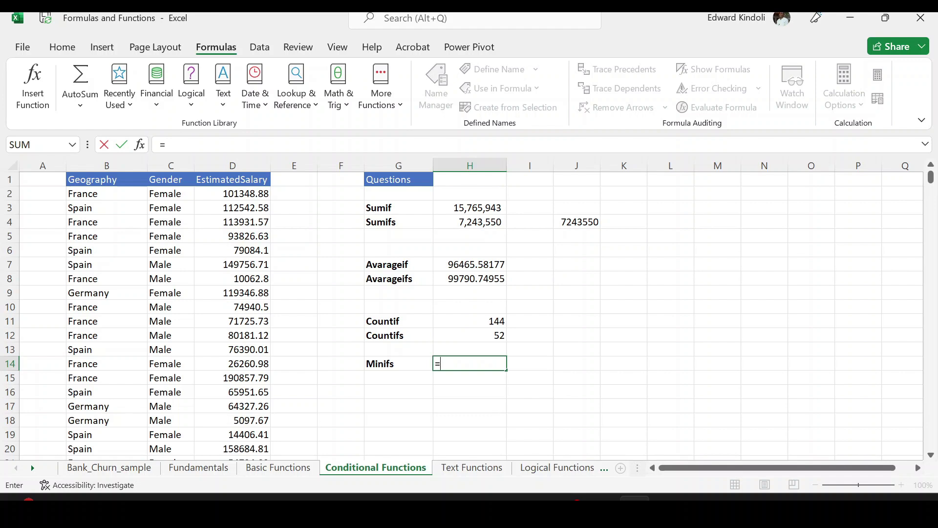
text(min)
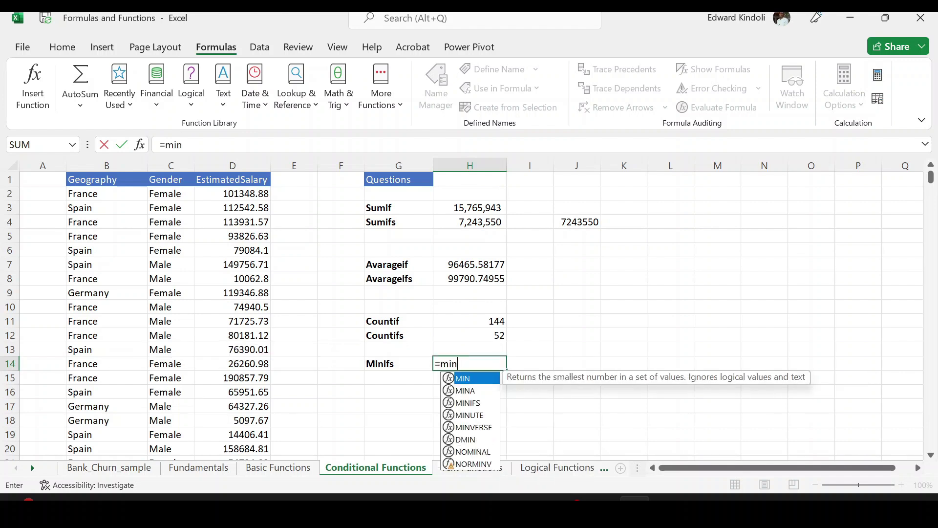
text(i)
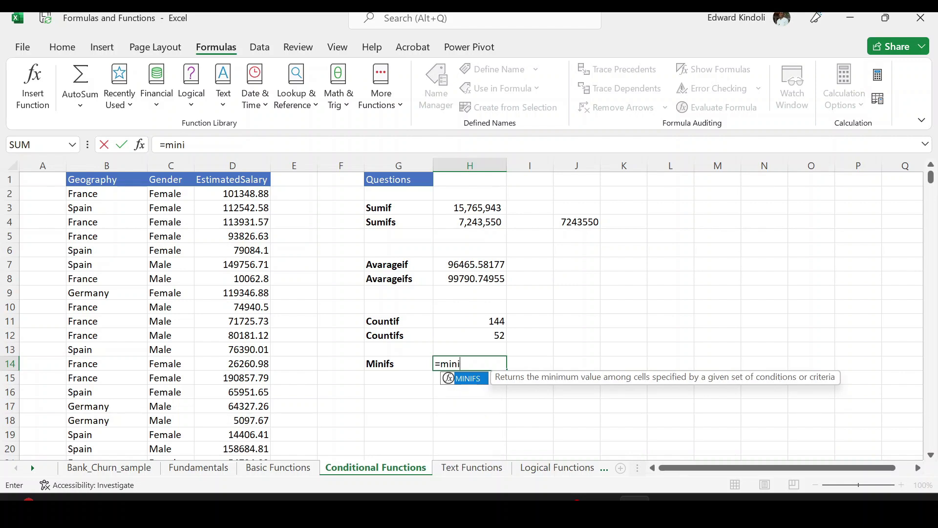
double_click(468, 379)
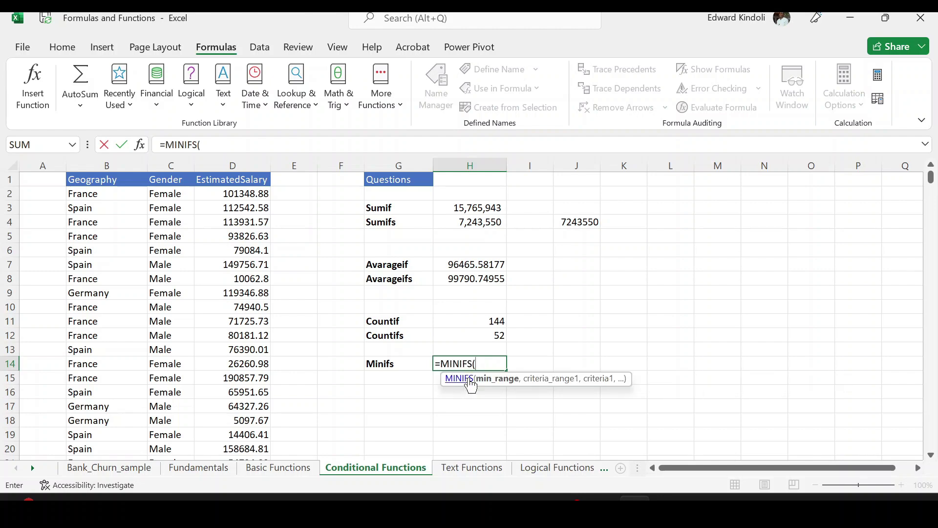
click(34, 105)
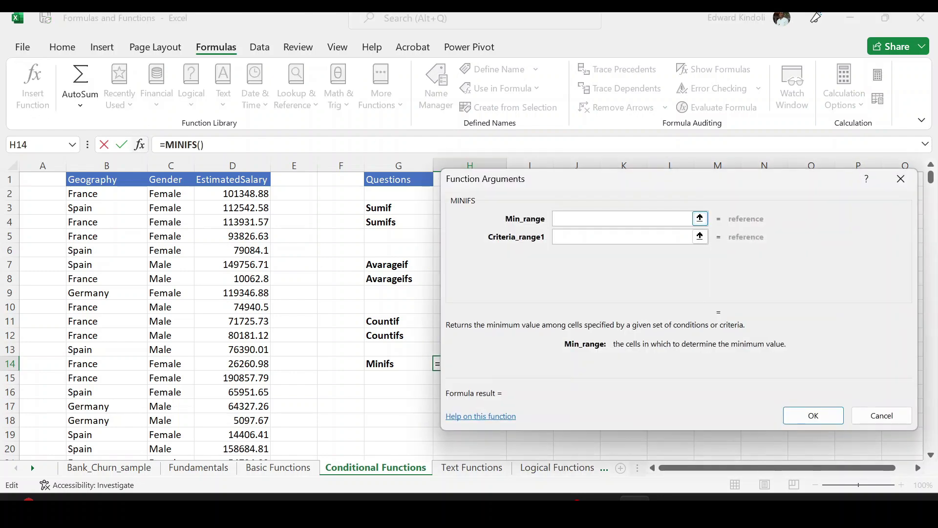
Step: Find the lowest female salary by setting Min_range to D:D, Criteria_range1 to C:C and Criteria1 to C2, and insert the MINIFS formula
click(241, 167)
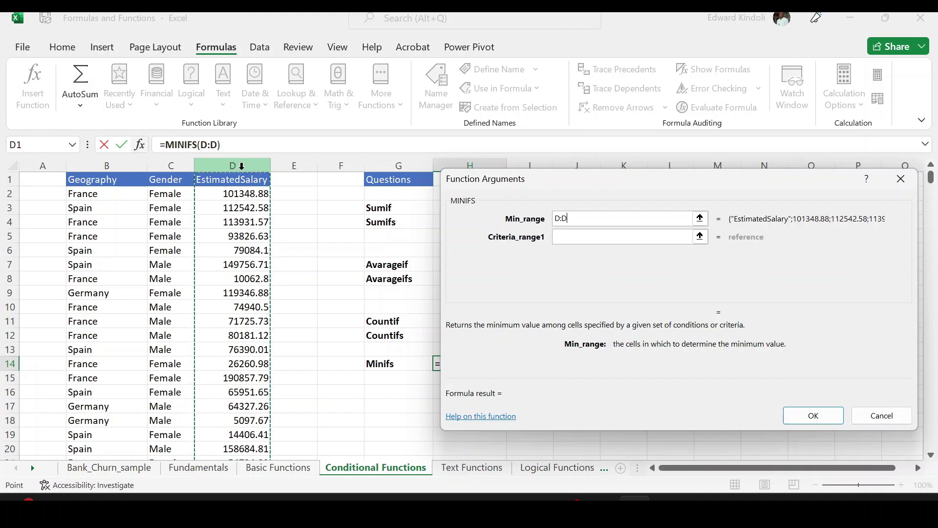
click(684, 237)
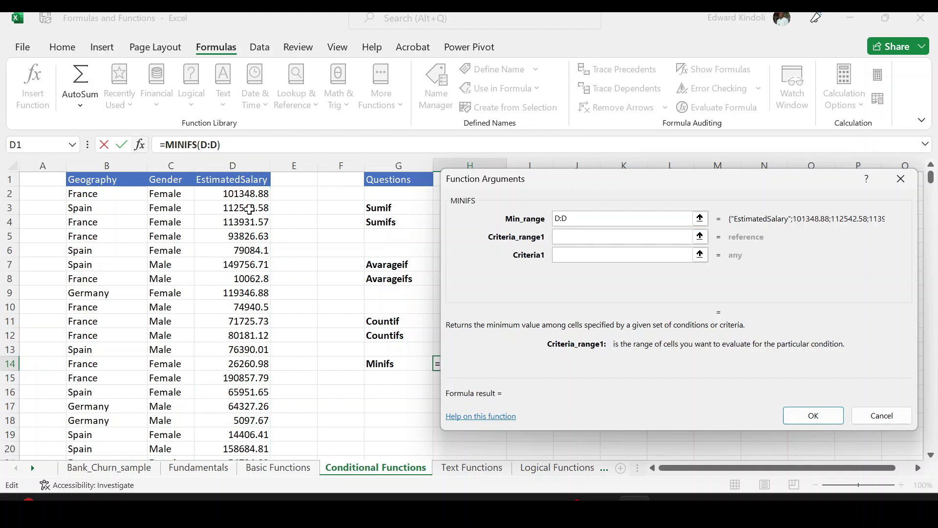
click(156, 167)
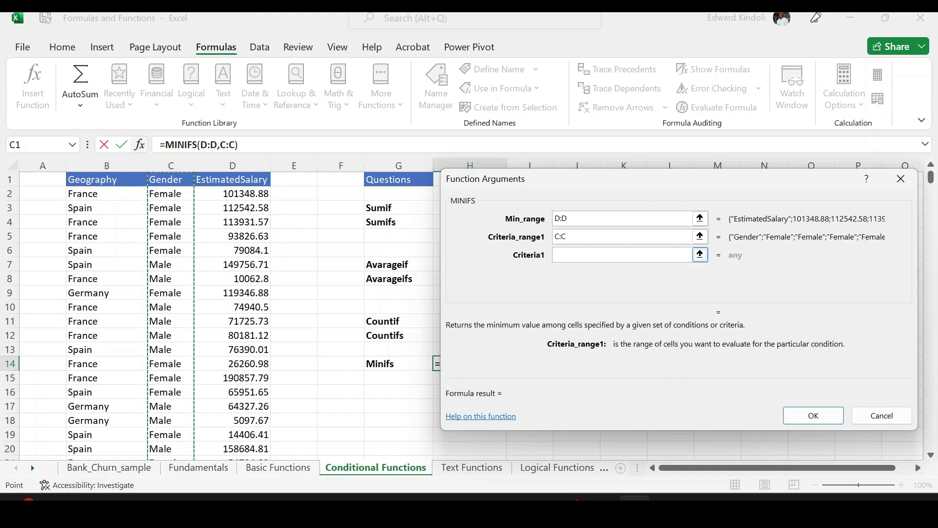
click(570, 259)
click(161, 195)
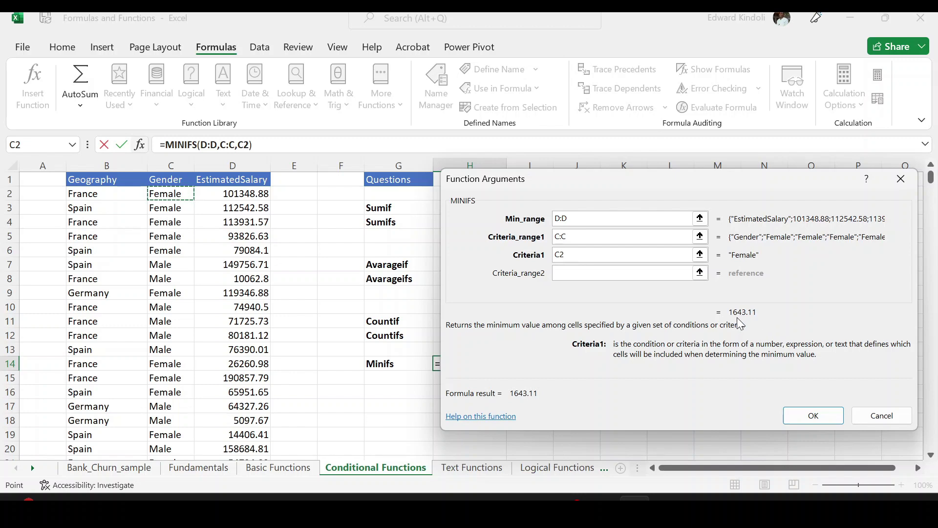
click(815, 415)
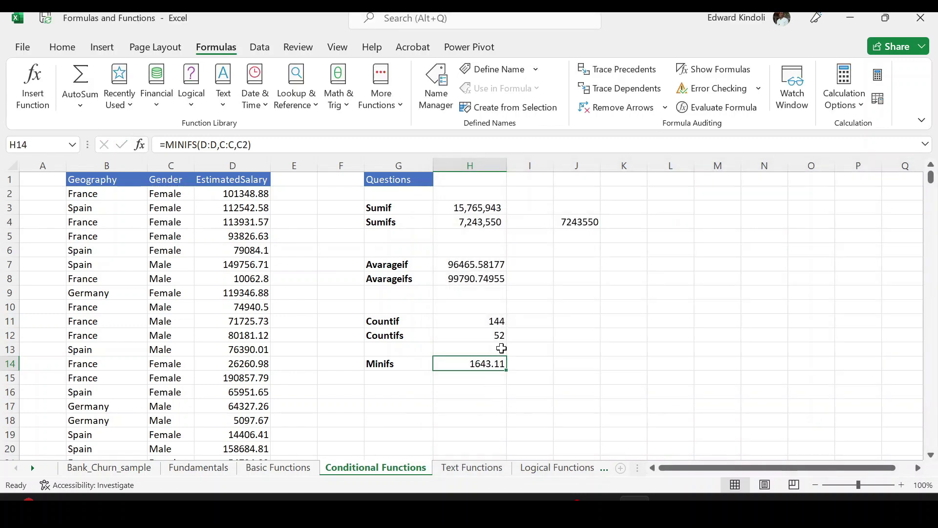
Step: Open the Text Functions sheet at its first example
click(572, 320)
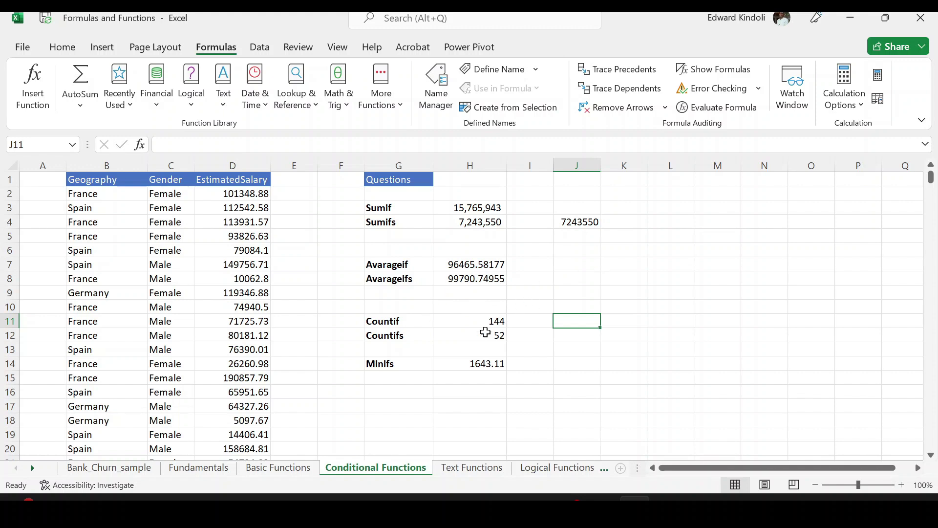
click(467, 469)
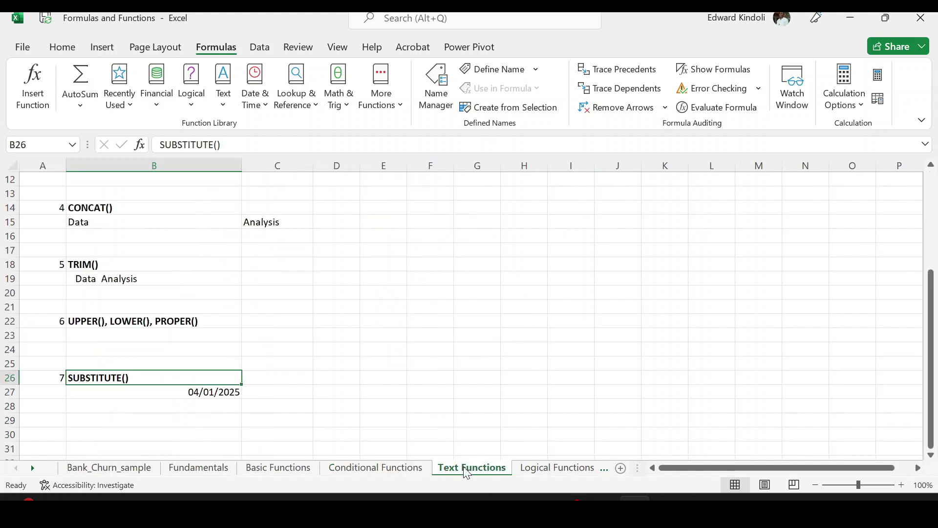
drag(933, 288, 931, 279)
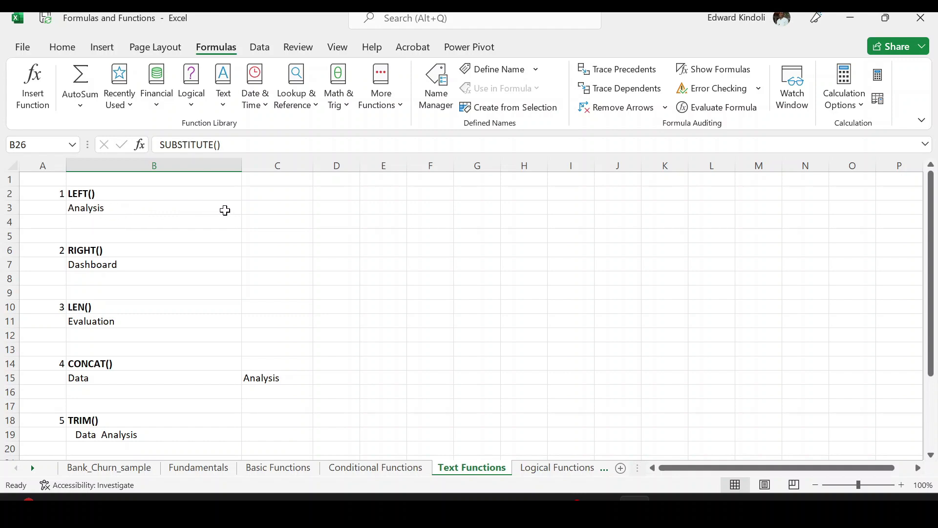
Step: Enter =LEFT(B3,3) in cell B4 to extract the first three characters of Analysis
click(95, 222)
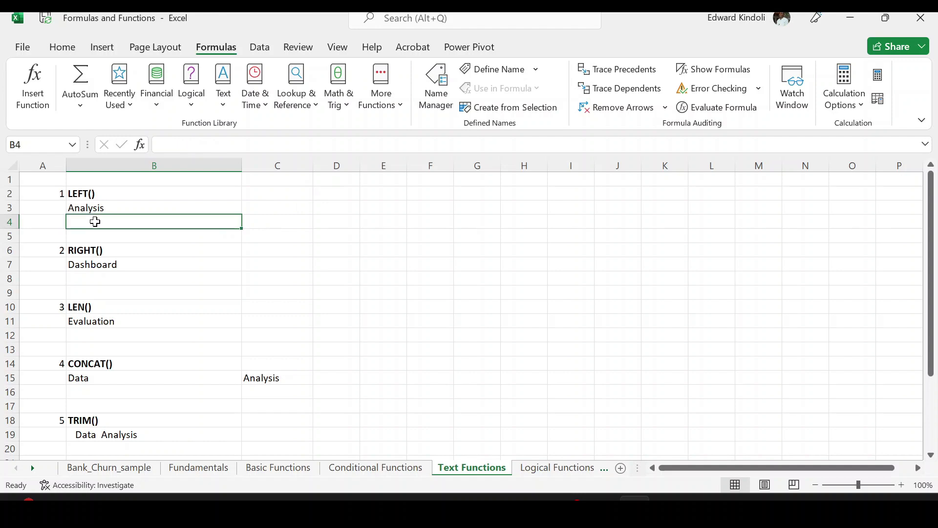
text(=le)
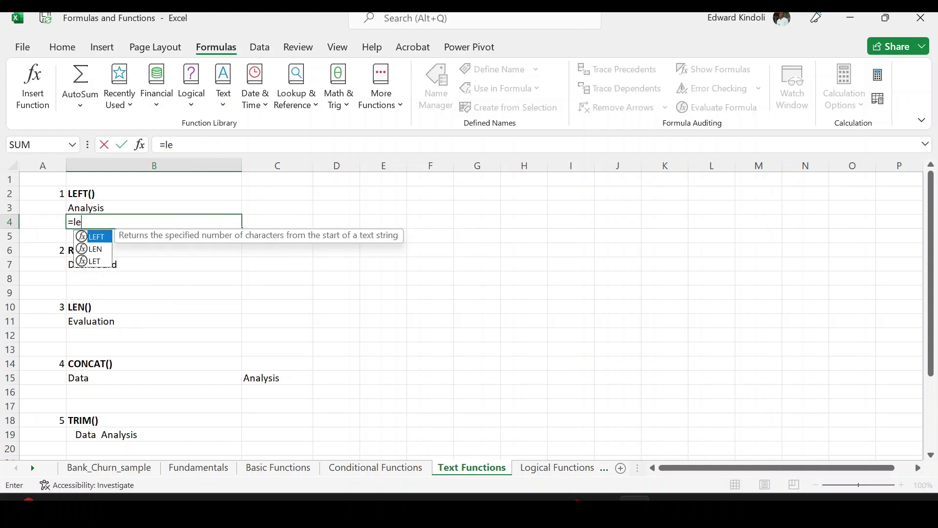
text(ft)
key(Tab)
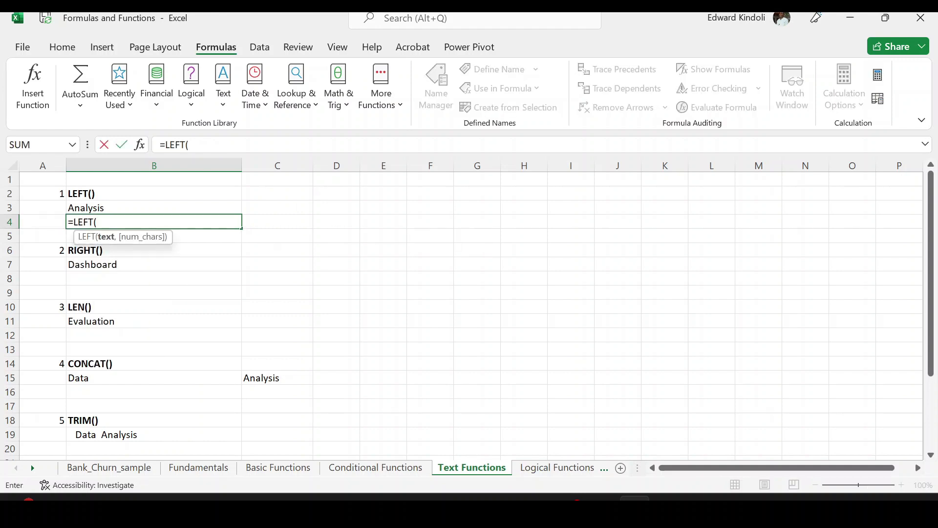
click(97, 207)
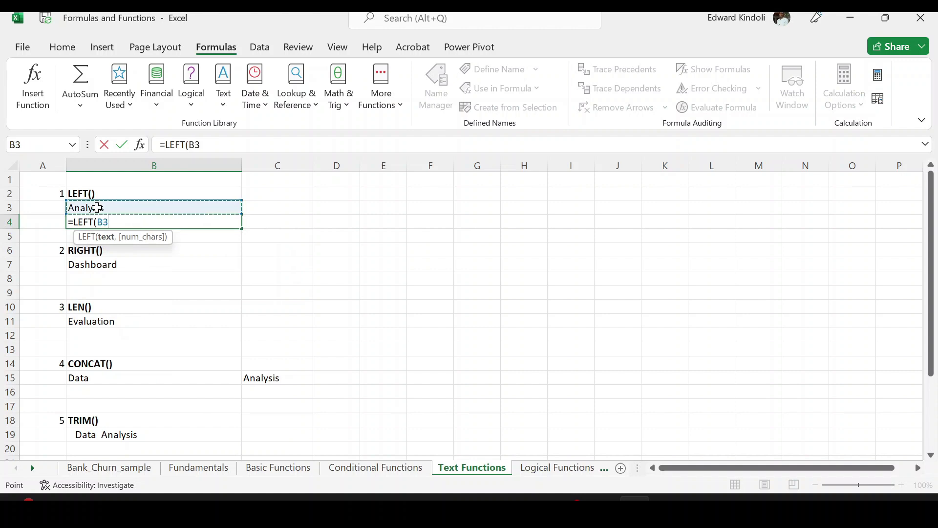
text(,)
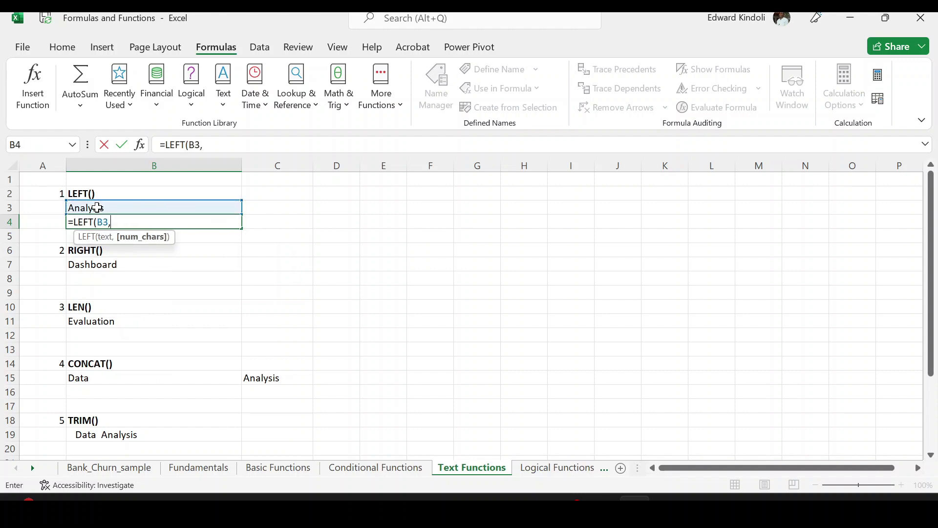
text(3)
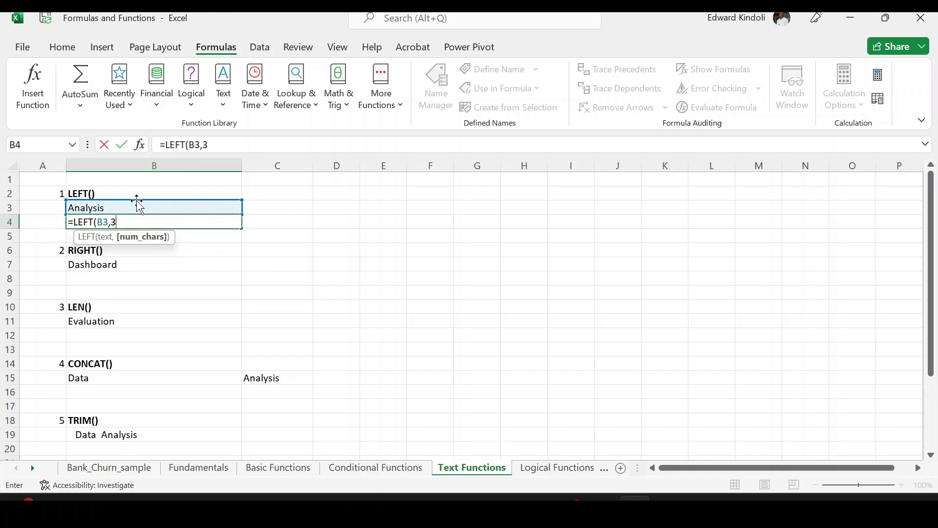
text())
key(Return)
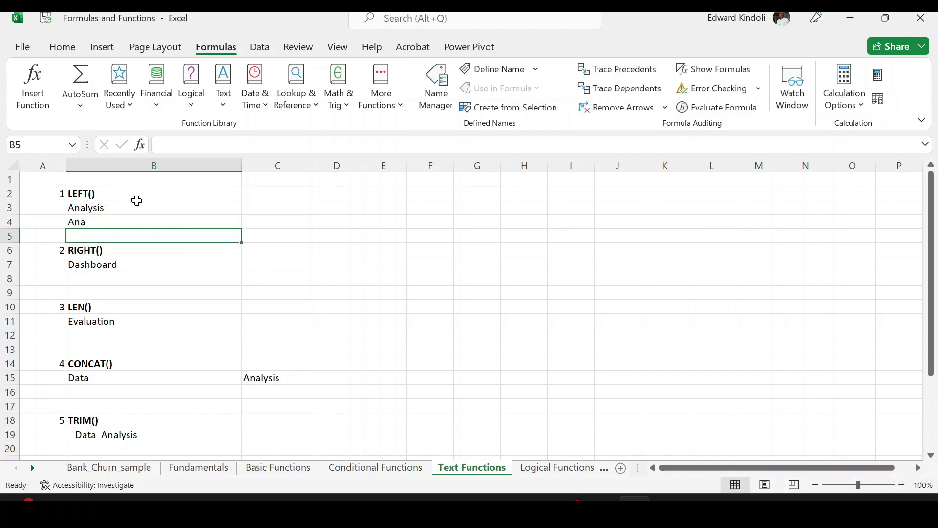
click(84, 223)
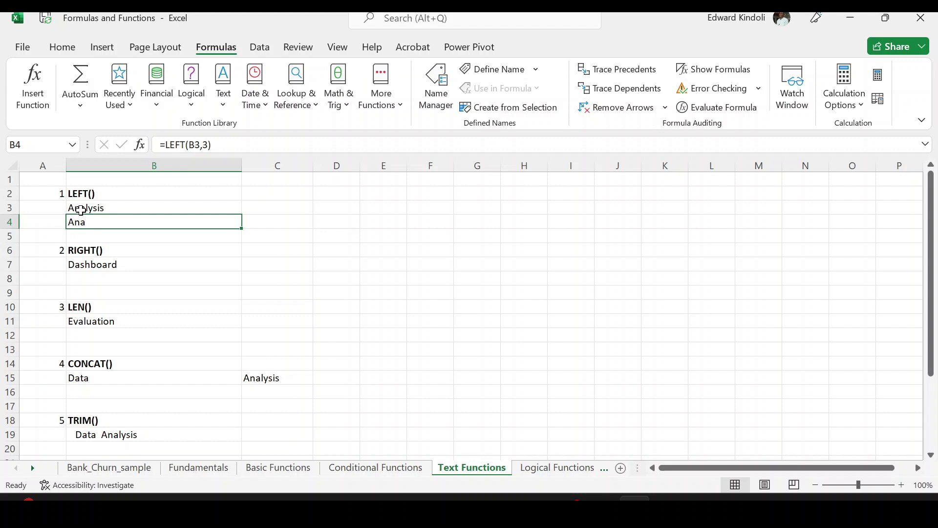
click(118, 248)
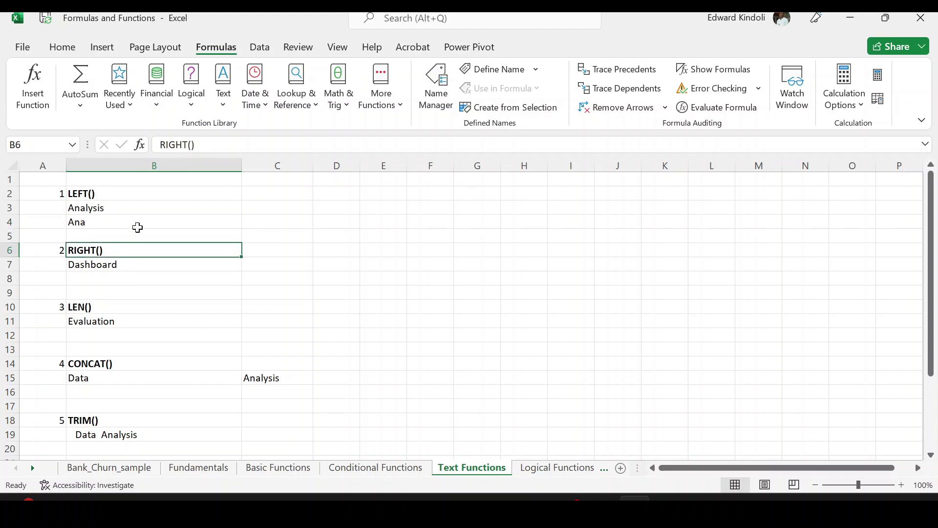
click(142, 223)
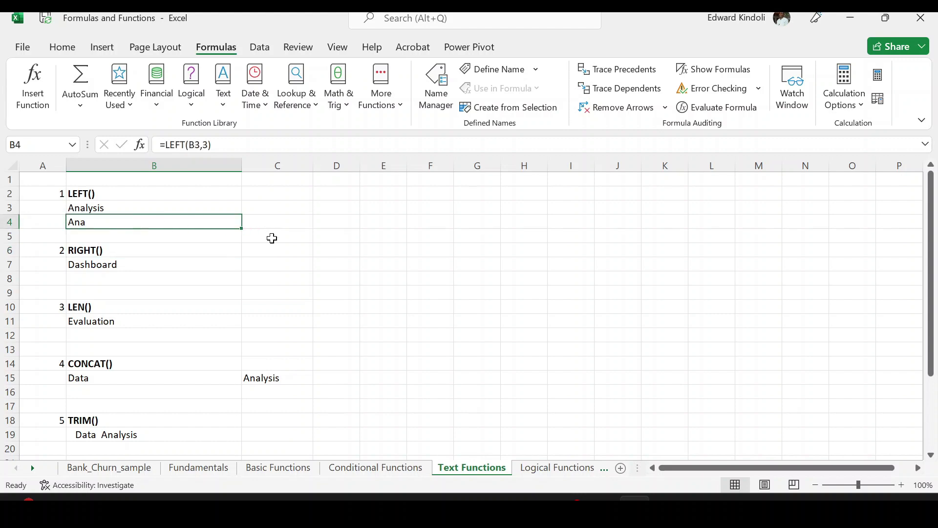
click(175, 245)
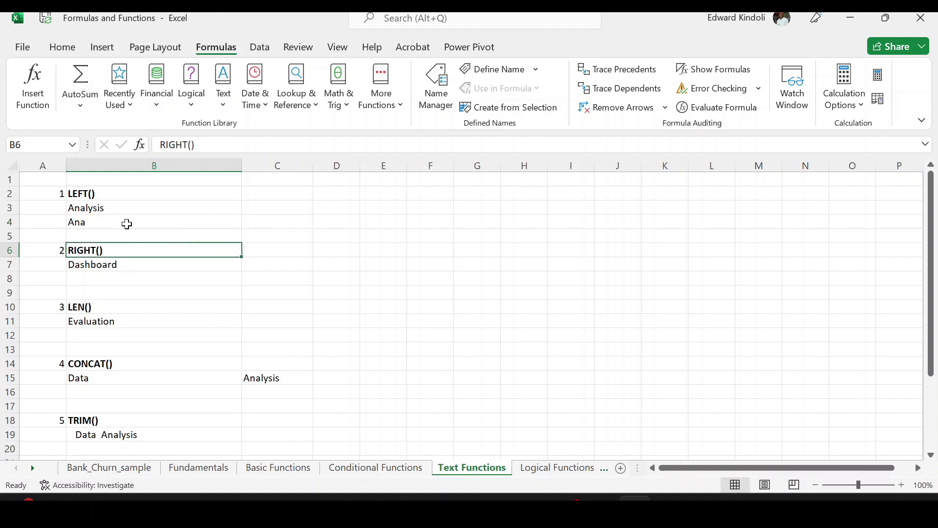
click(127, 223)
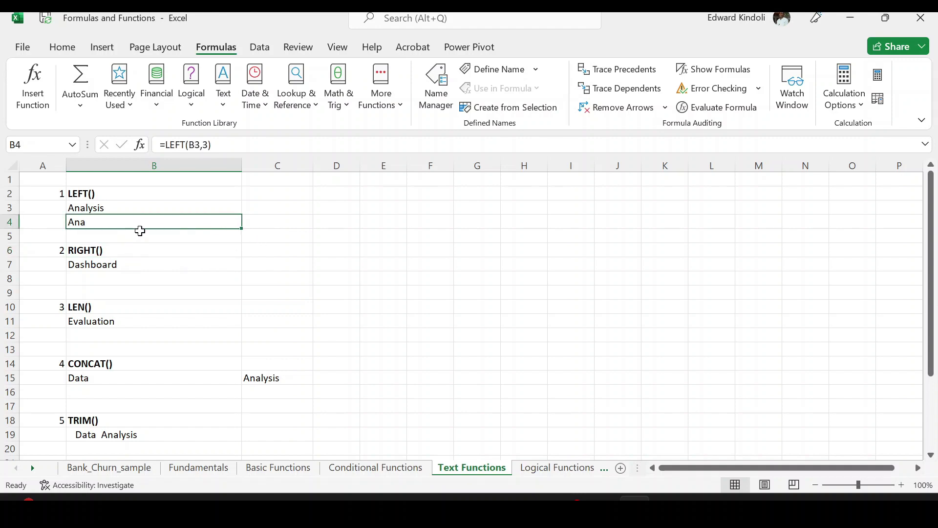
Step: Display the LEFT formula as text in C4 with =FORMULATEXT(B4), and clear C4 again
click(269, 223)
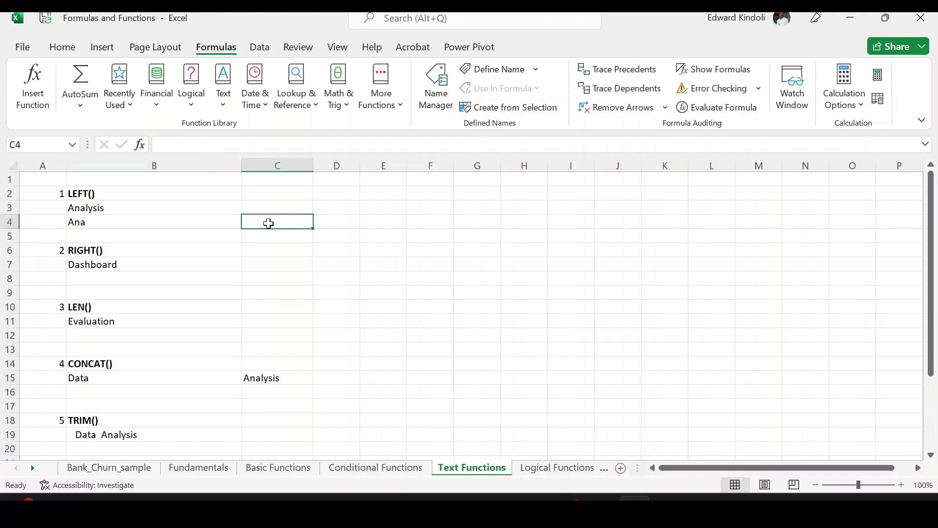
text(=form)
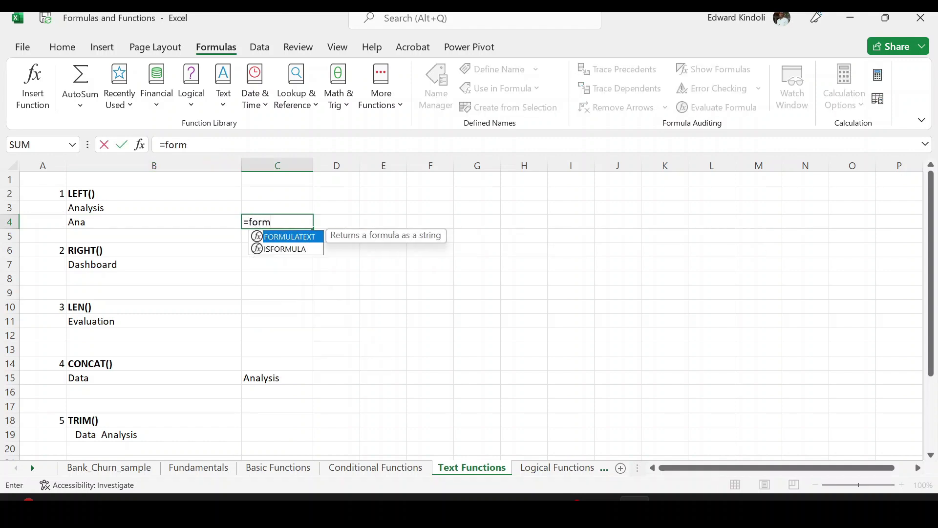
key(Tab)
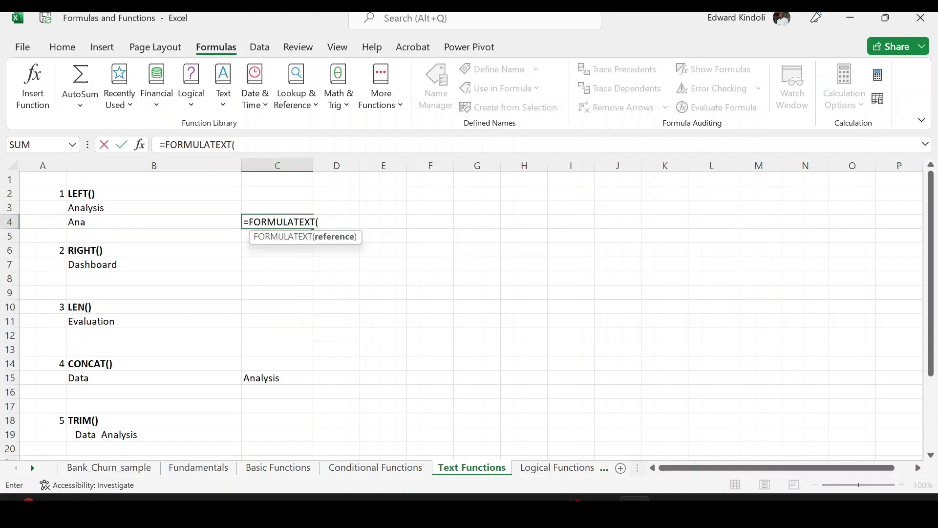
click(100, 223)
text())
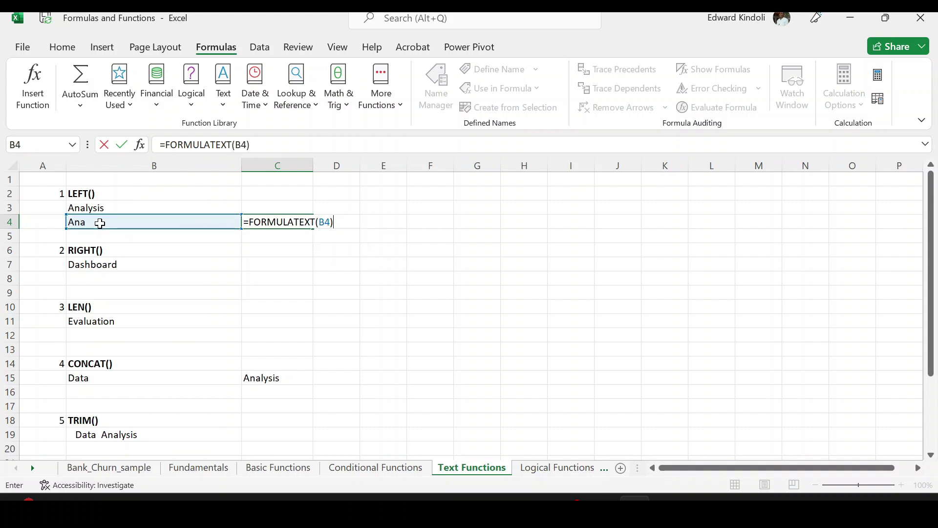
key(Return)
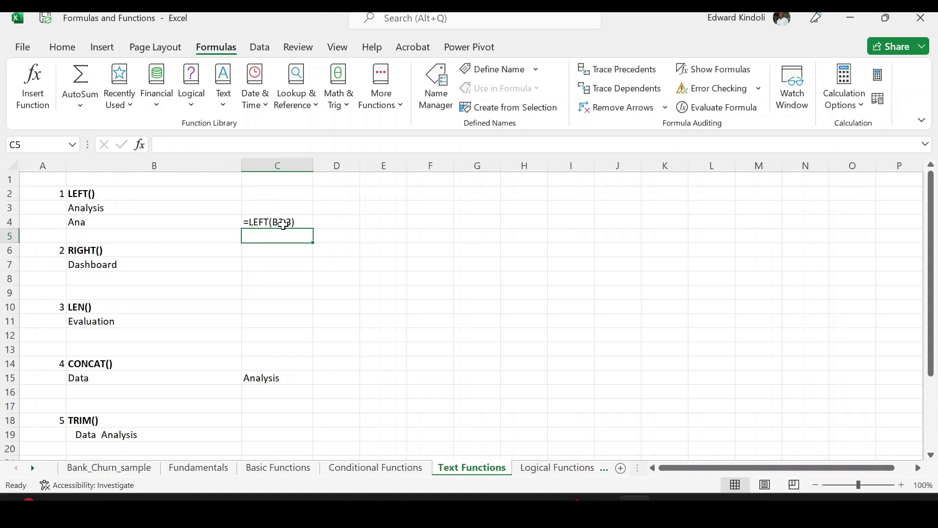
click(283, 222)
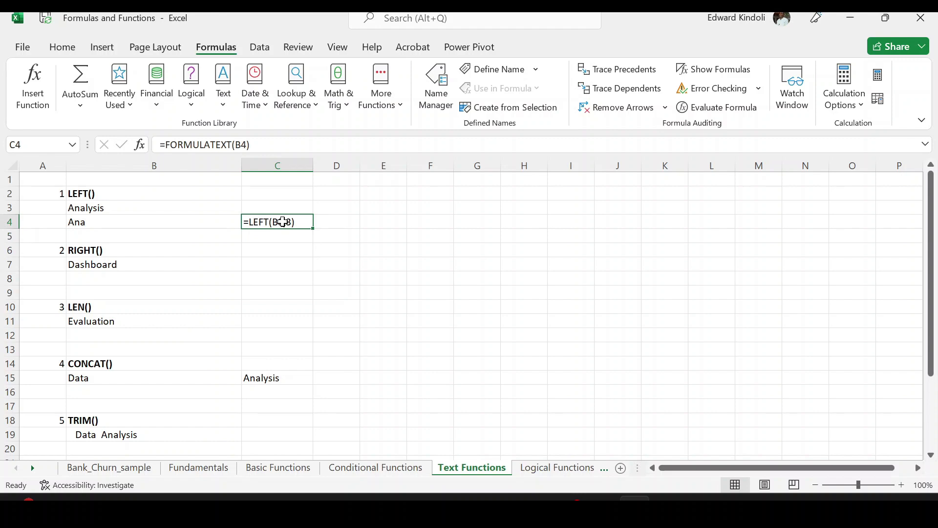
key(Delete)
Step: Enter =RIGHT(B7,4) in cell B8 to extract the last four characters of Dashboard
click(88, 276)
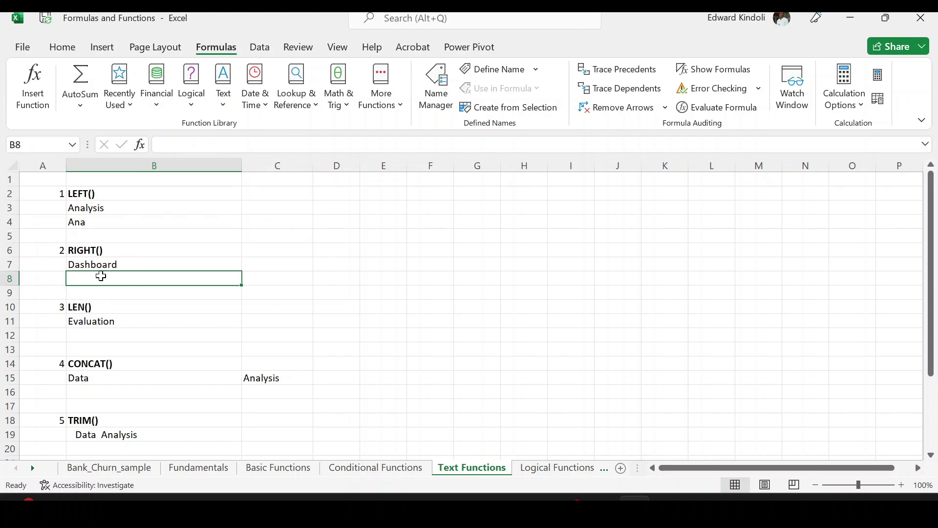
text(=)
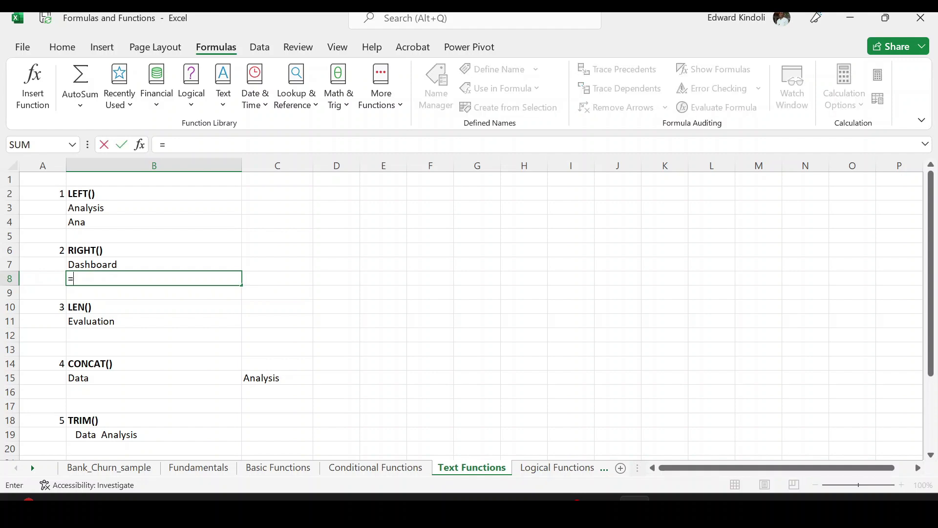
text(right)
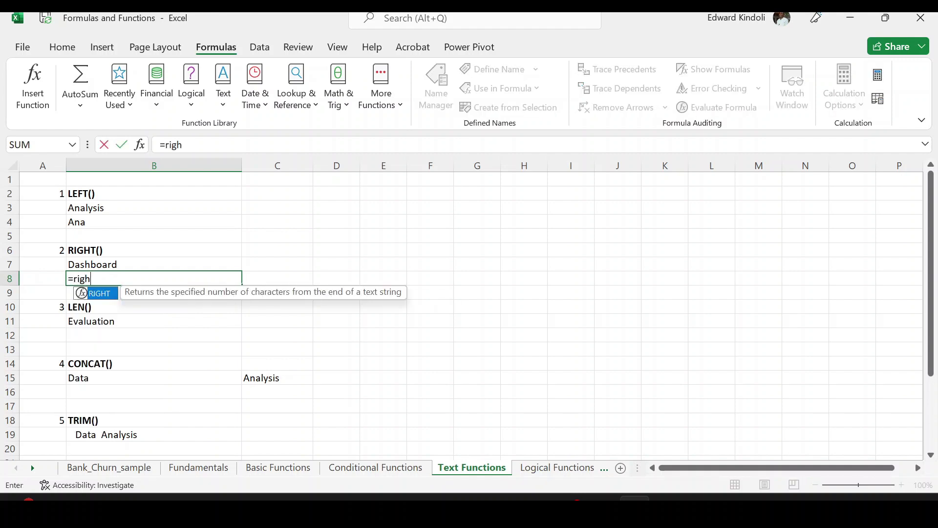
key(Tab)
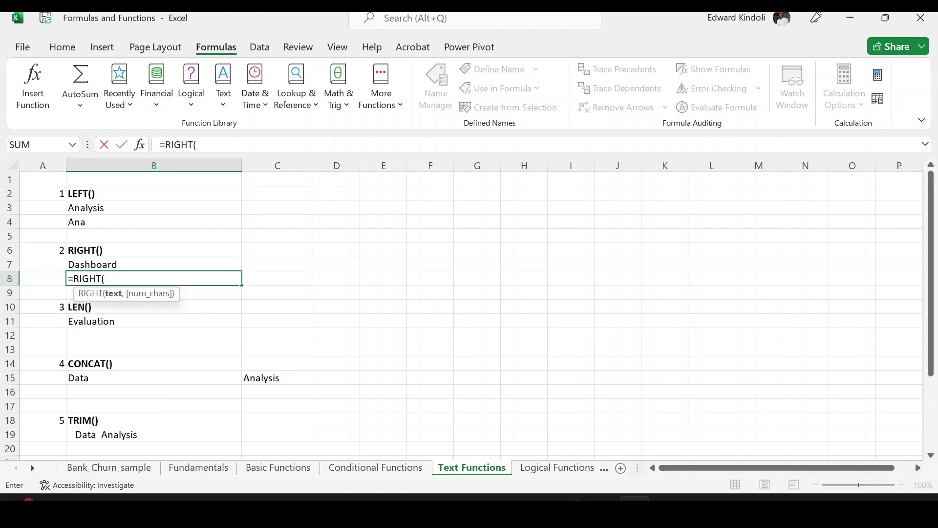
click(106, 264)
text(,)
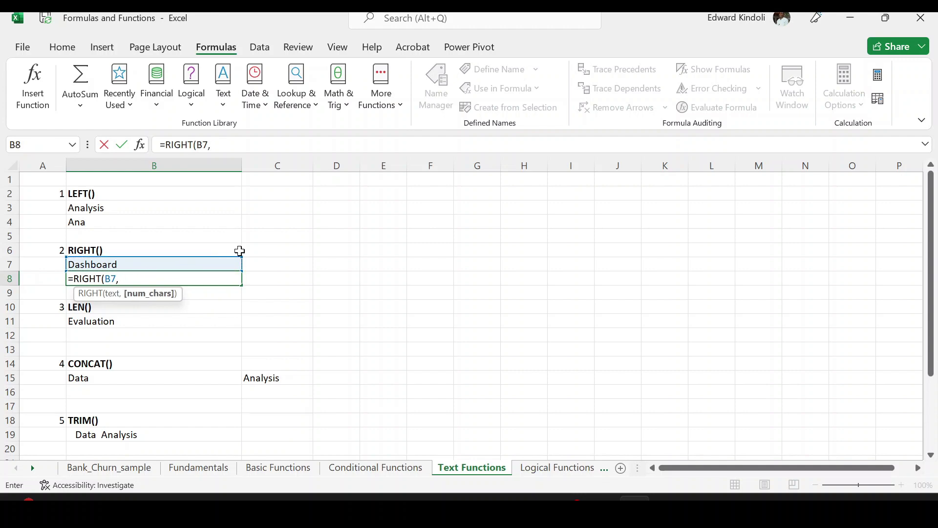
text(4))
key(Return)
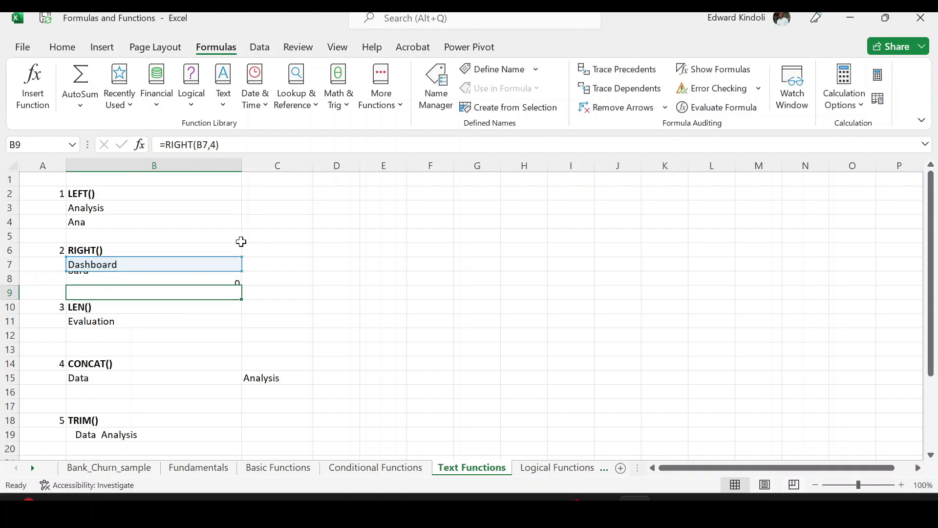
click(100, 279)
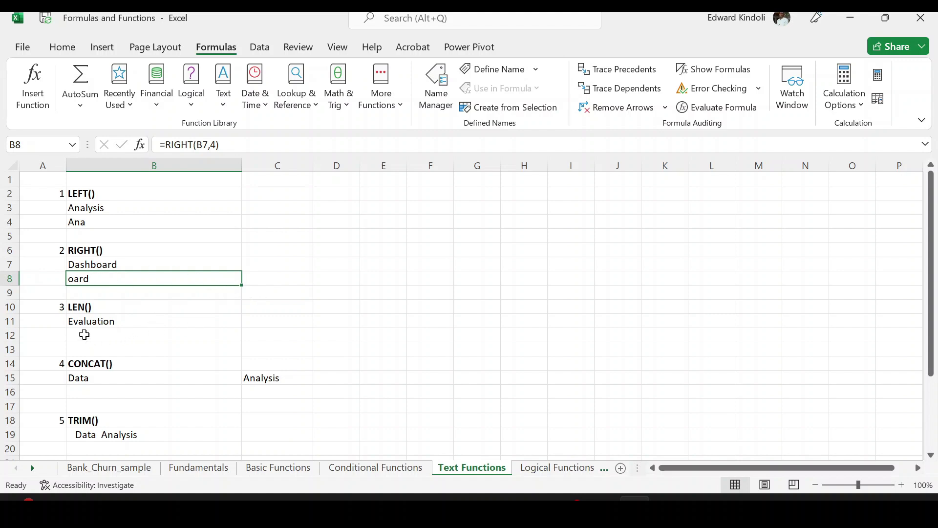
Step: Enter =LEN(B11) in cell B12 to count the characters of Evaluation
click(85, 334)
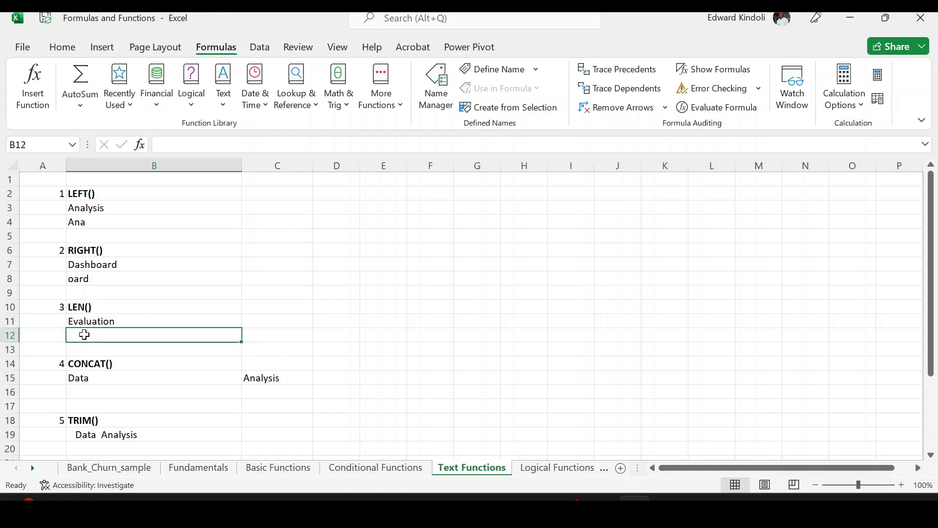
text(=)
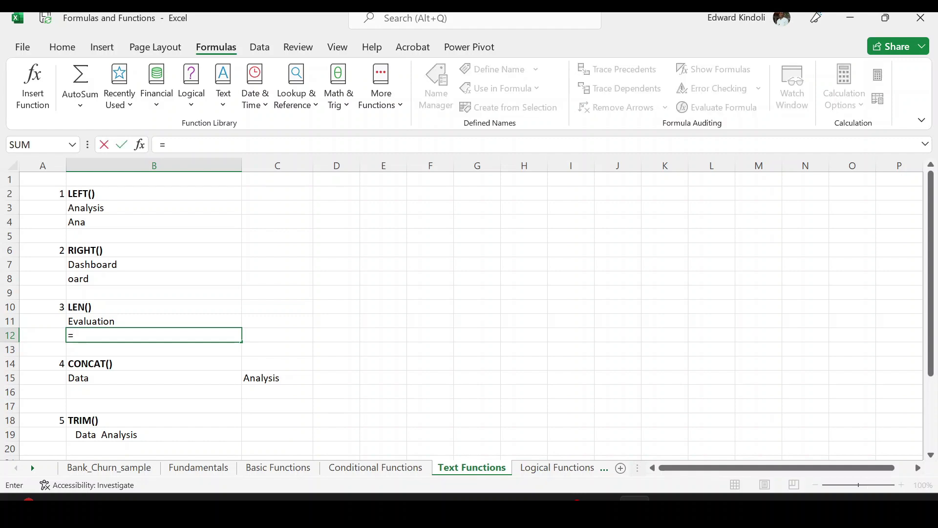
text(len)
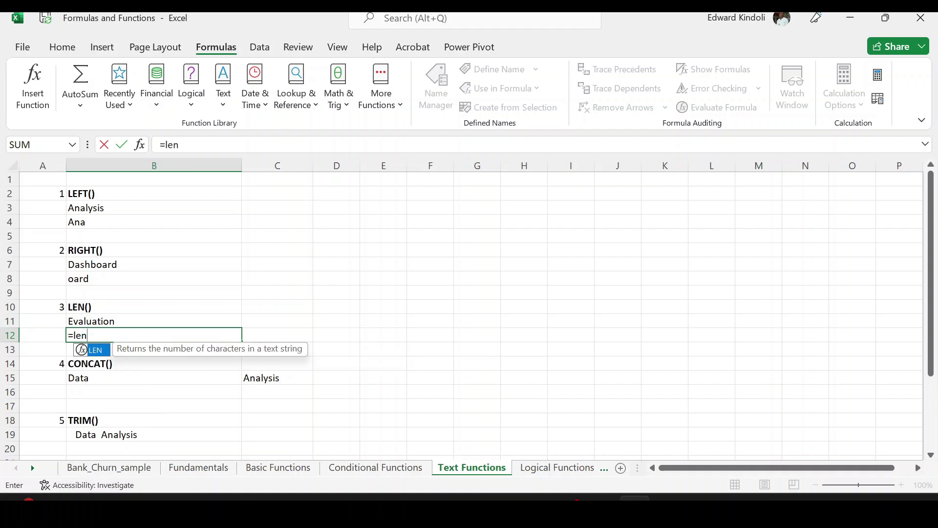
key(Tab)
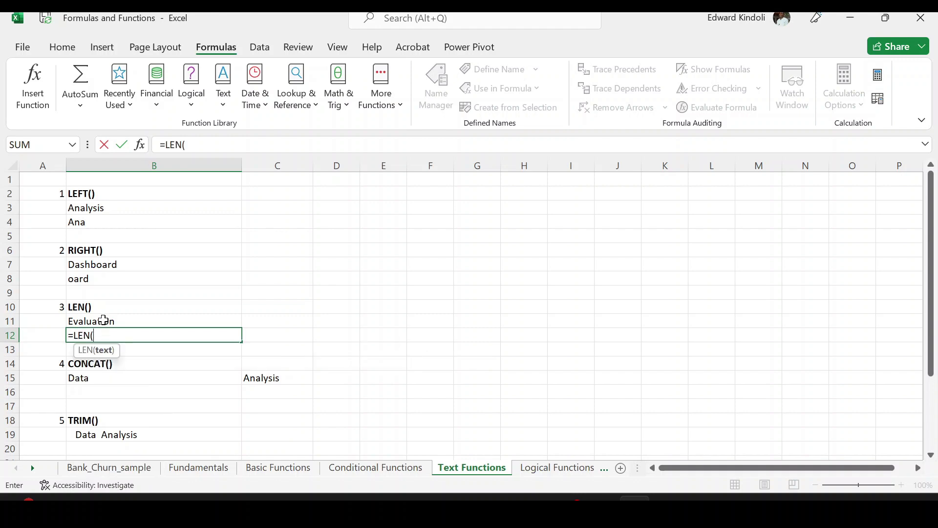
click(103, 320)
text())
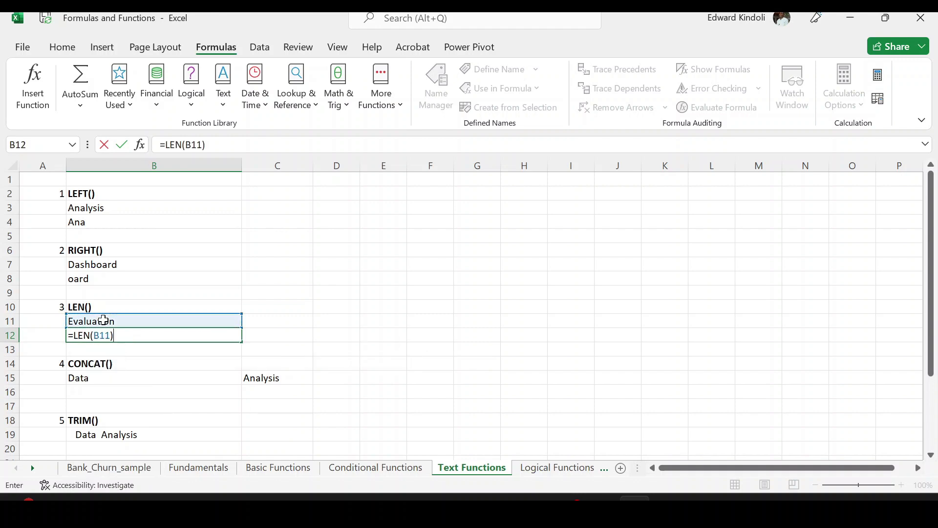
key(Return)
click(213, 334)
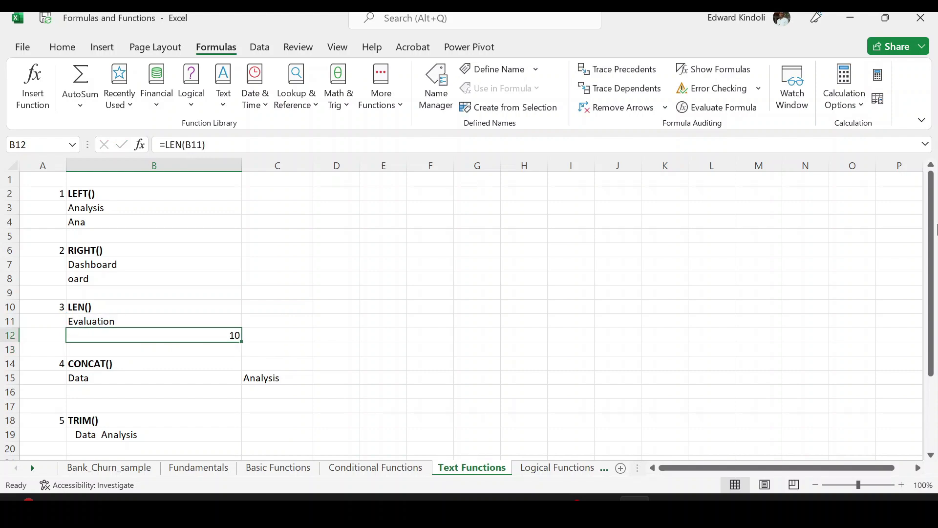
Step: Enter =CONCAT(B15," ",C15) in cell B16 to join Data and Analysis with a space between them
scroll(489, 303, down, 2)
click(85, 322)
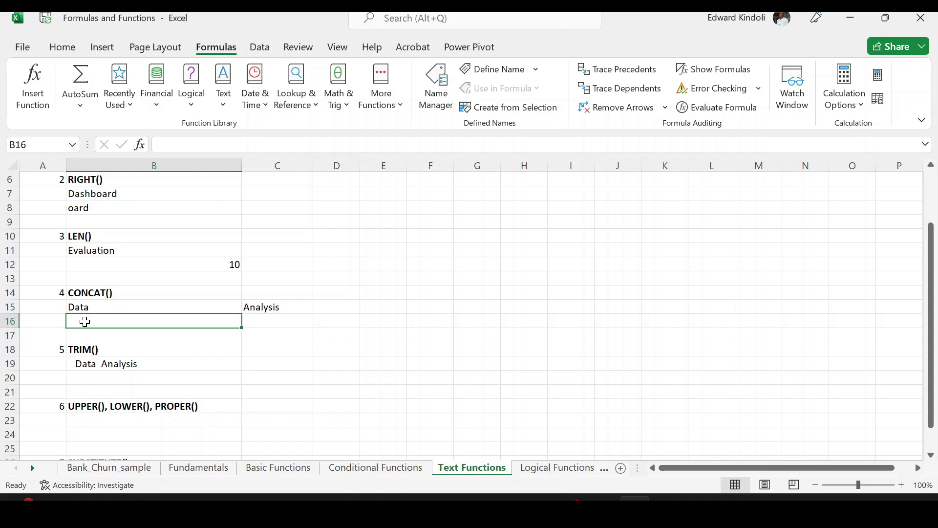
text(=co)
text(n)
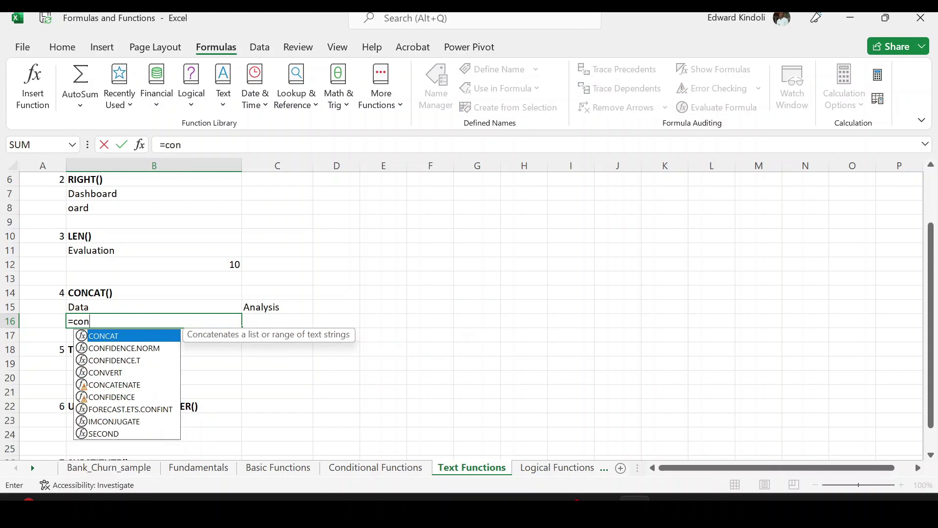
key(Tab)
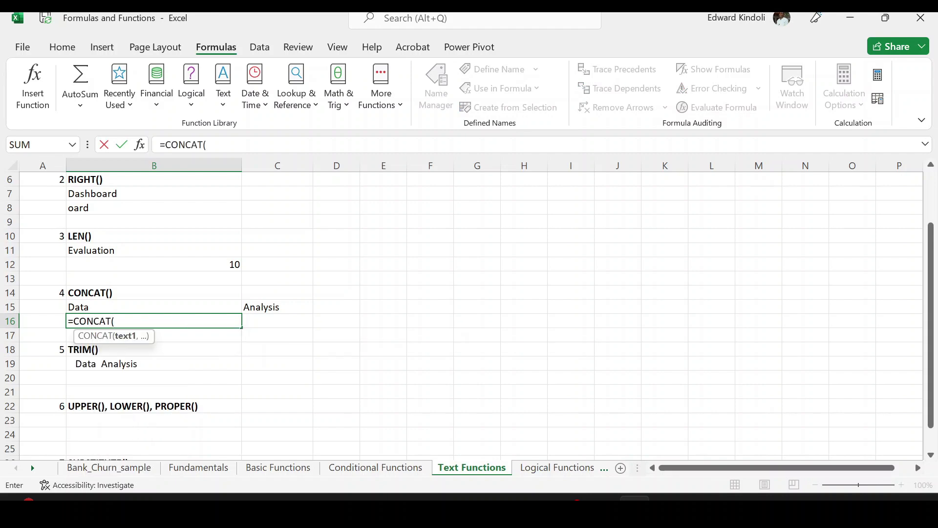
click(97, 307)
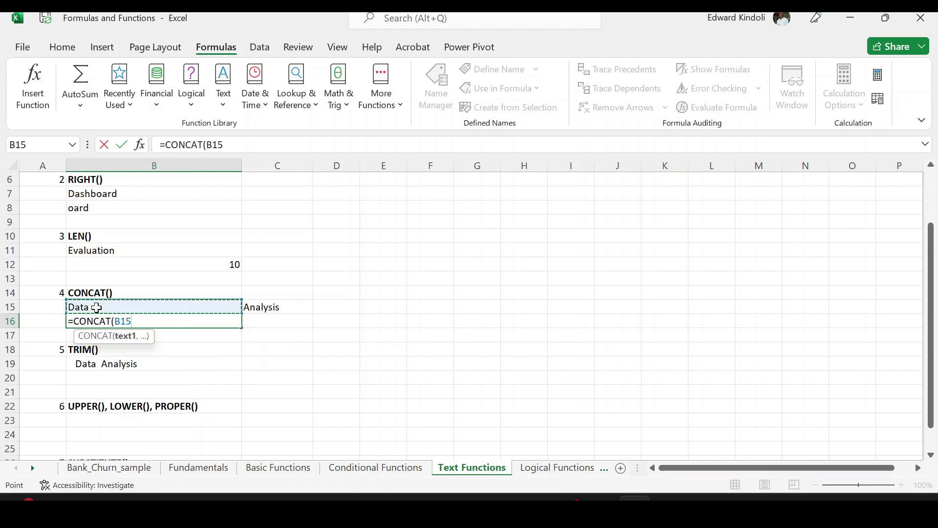
text(,)
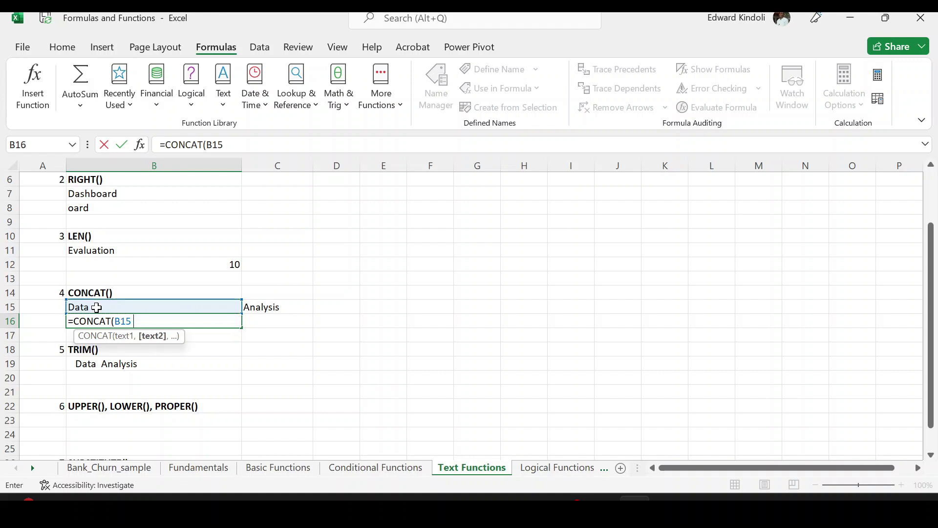
text(" ",)
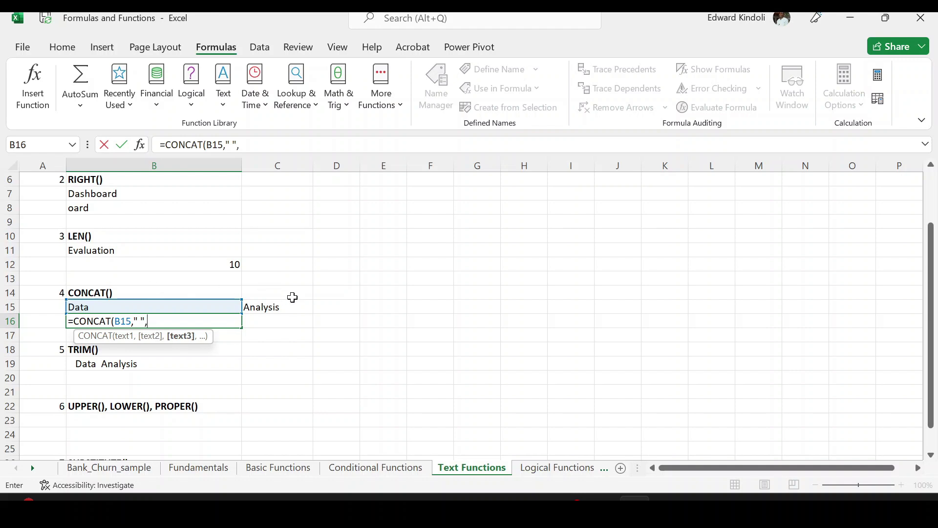
click(275, 308)
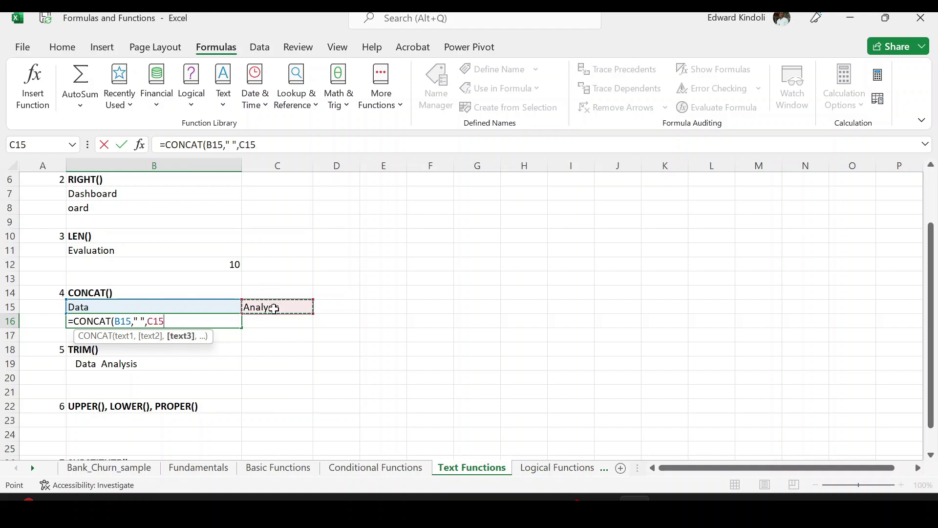
text())
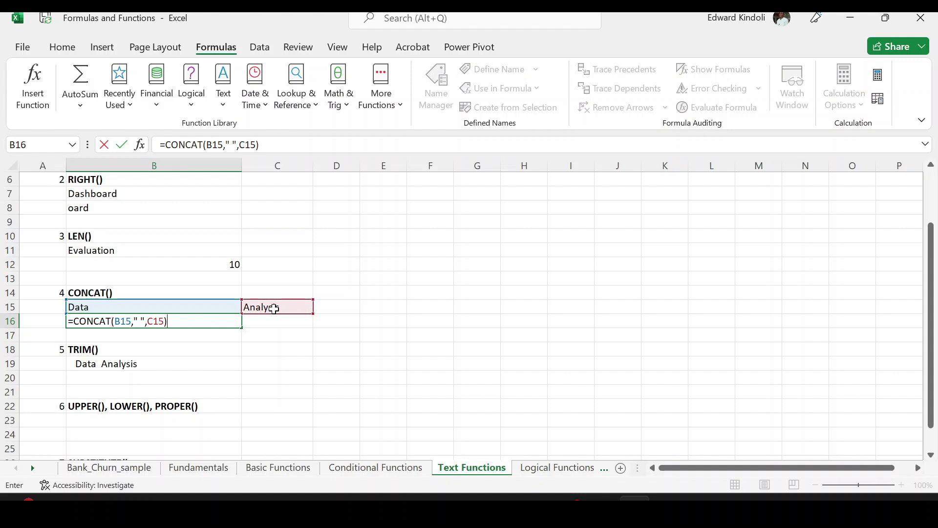
key(Return)
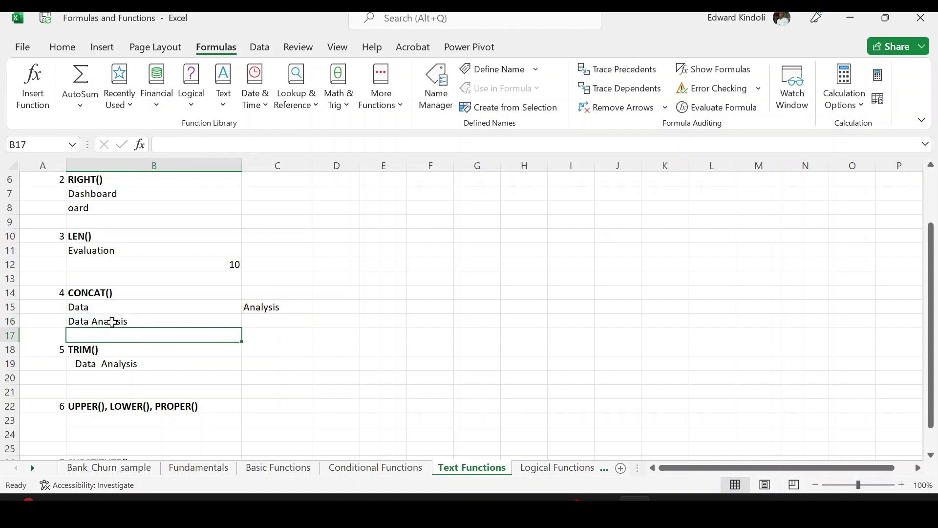
click(112, 322)
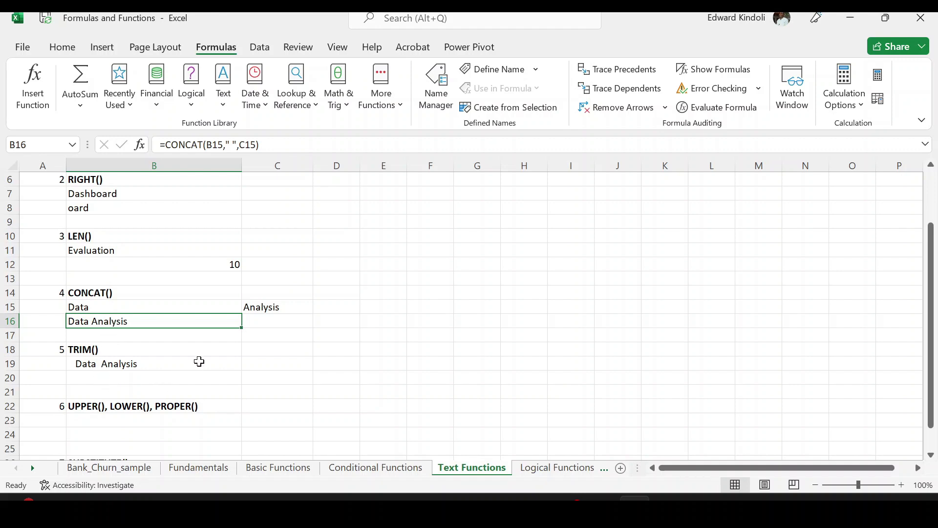
Step: Add extra spaces before Data and between the words Data and Analysis in cell B19
click(129, 376)
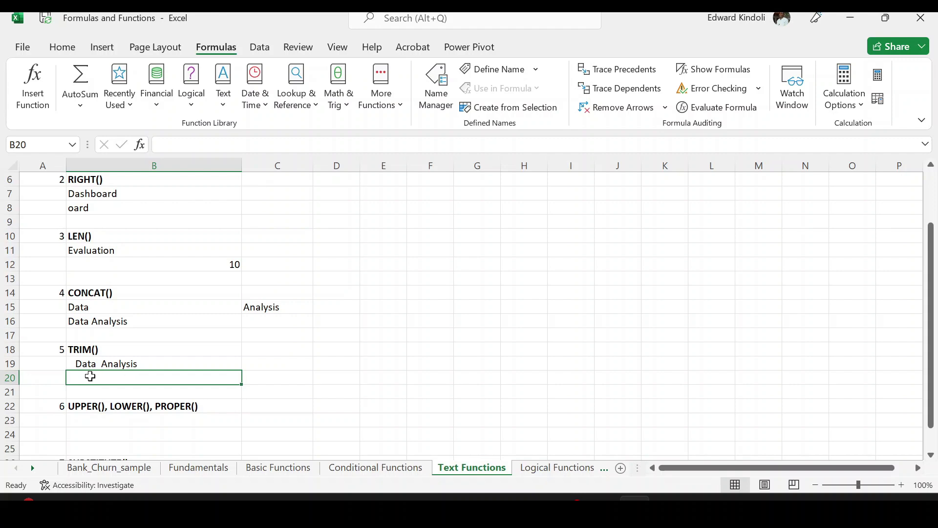
click(96, 363)
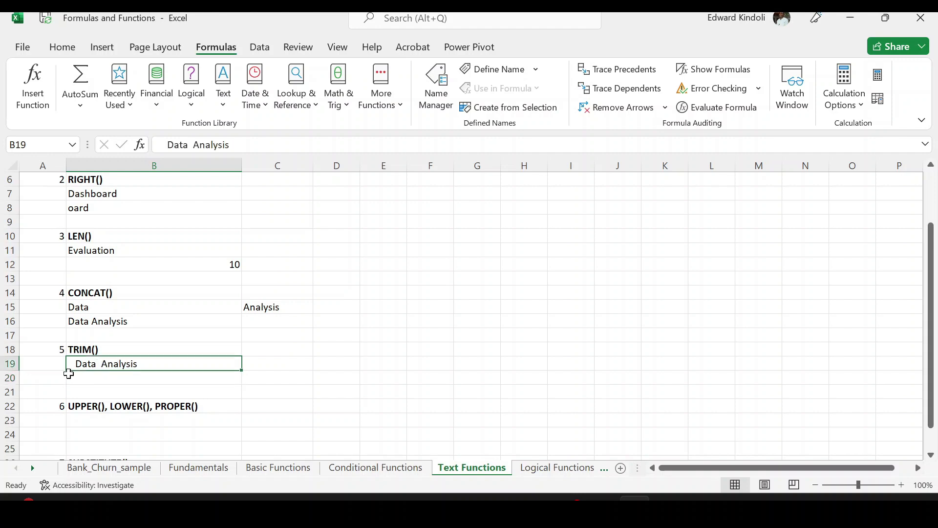
click(168, 144)
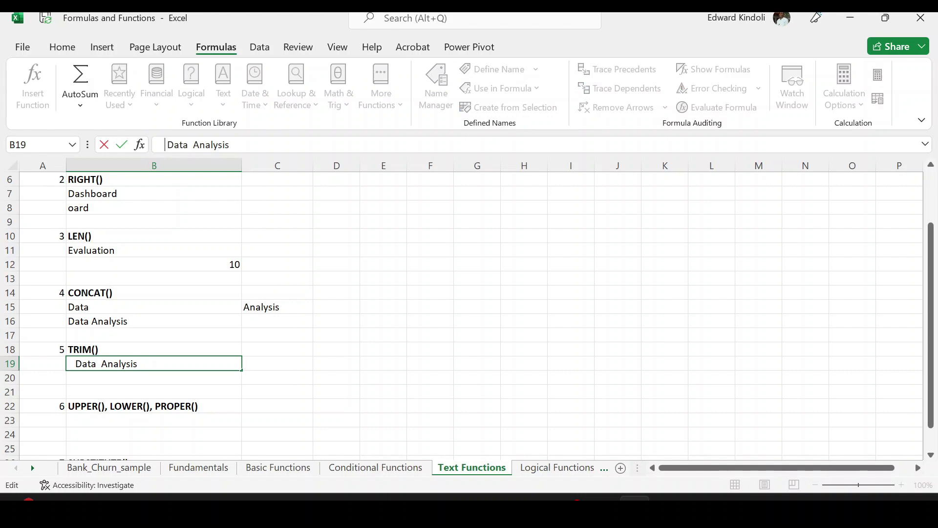
key(BackSpace)
key(BackSpace)
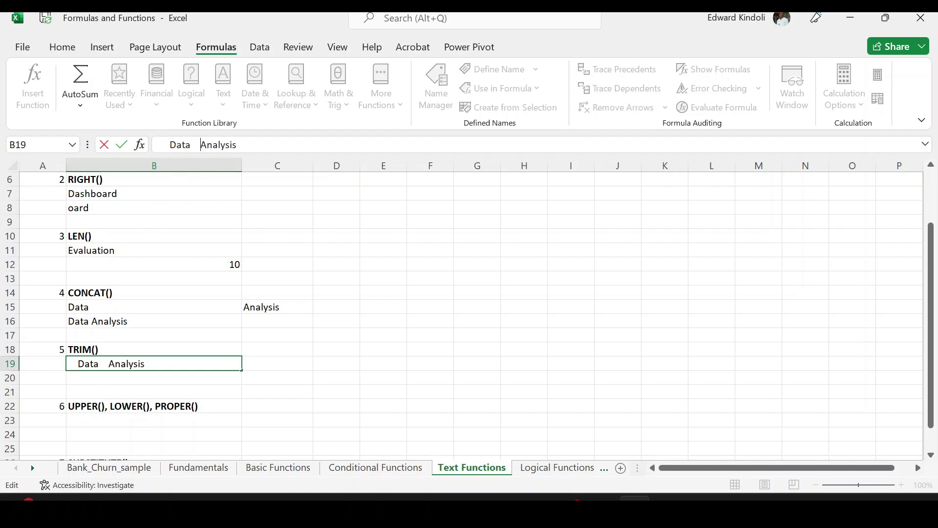
Step: Enter =TRIM(B19) in cell B20 to remove the extra spaces, and compare the result with the original text
click(115, 376)
text(=)
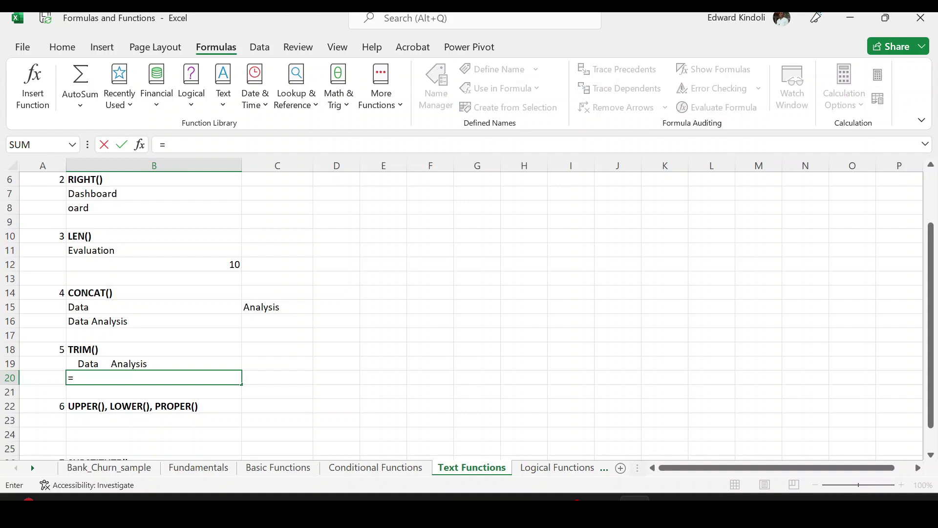
text(trim)
key(Tab)
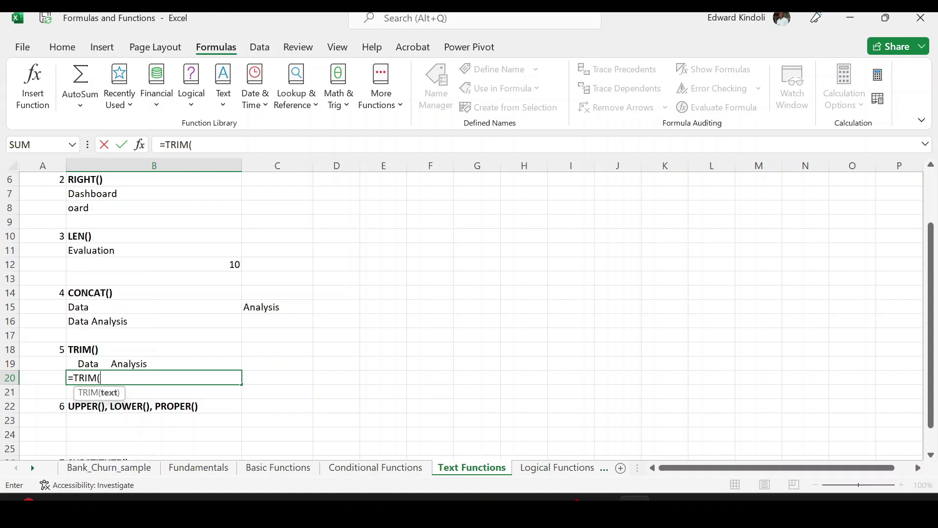
click(138, 363)
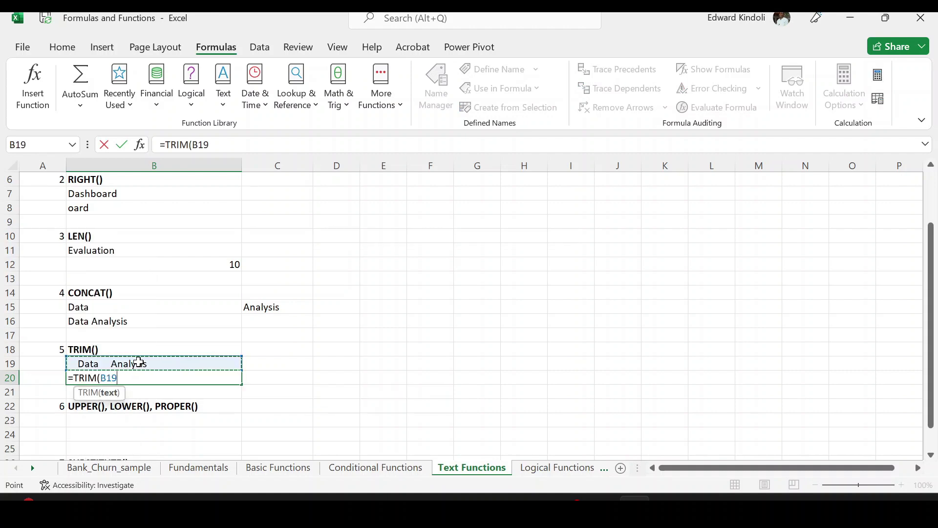
text())
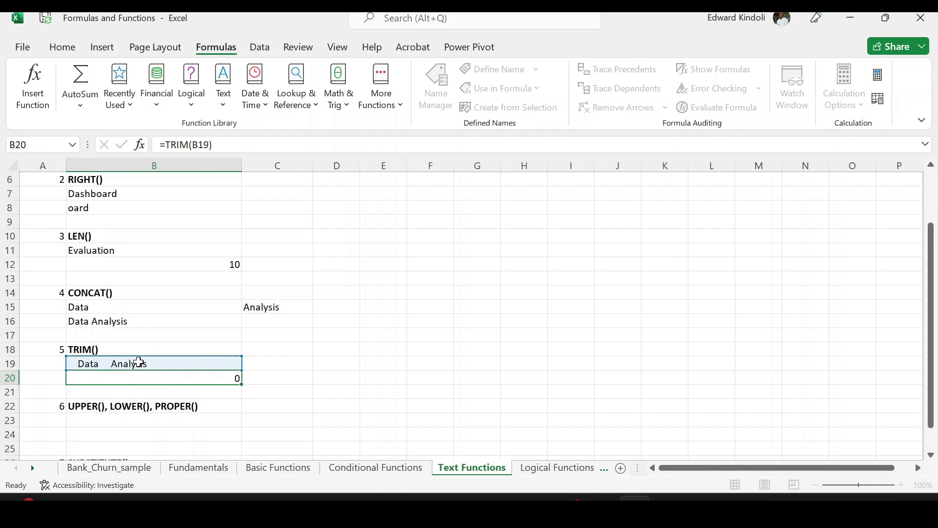
key(Return)
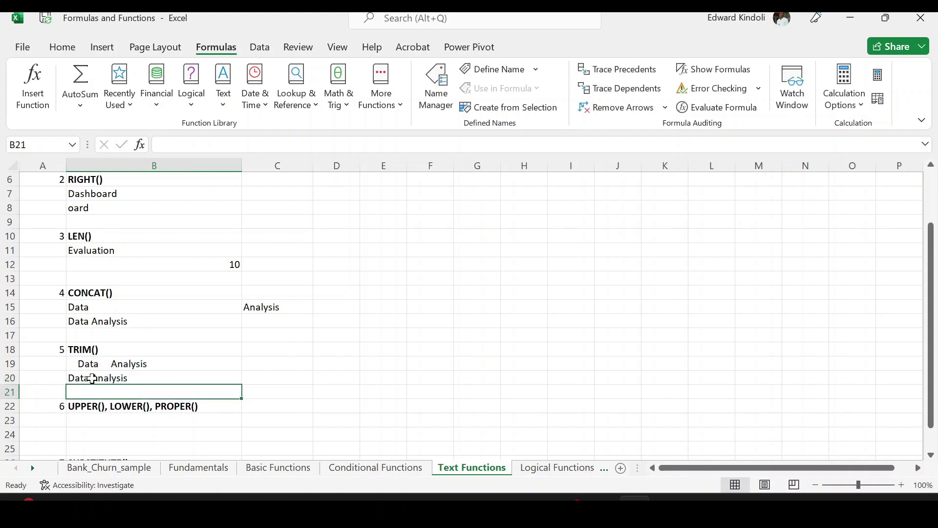
click(90, 378)
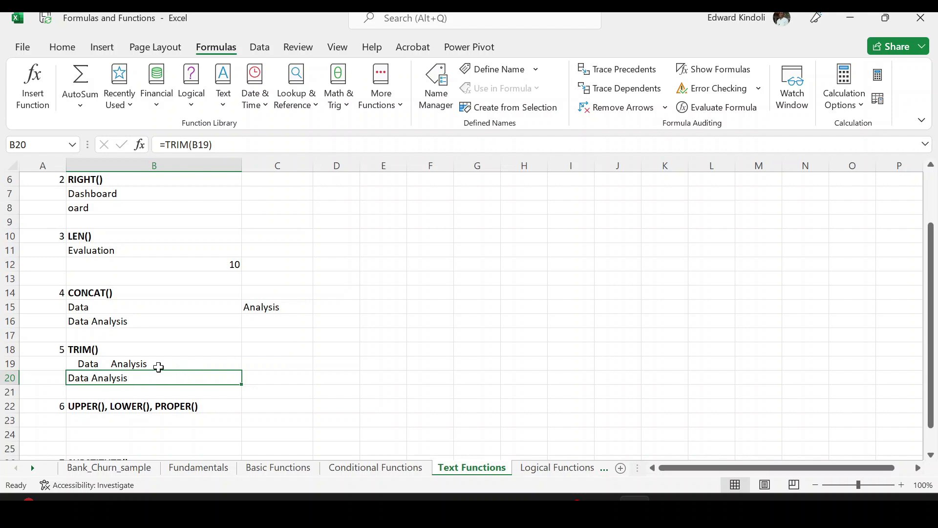
click(131, 364)
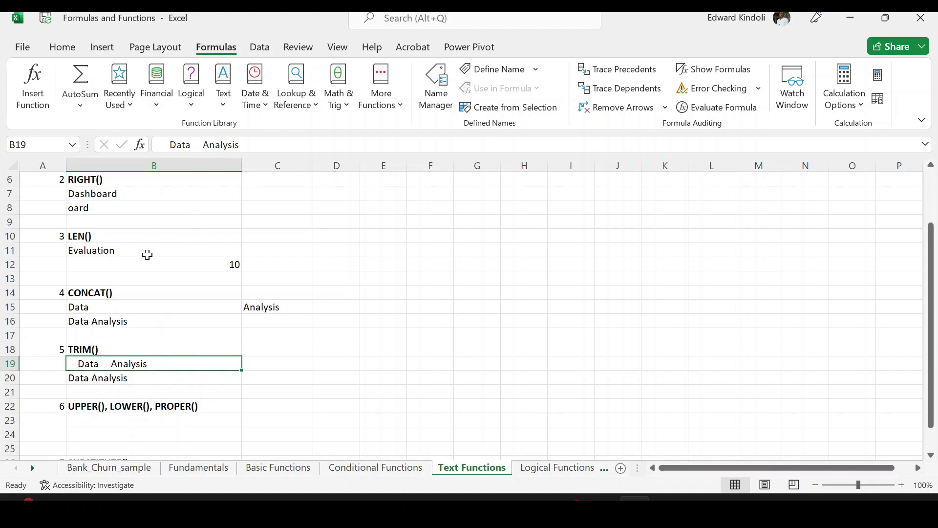
click(108, 380)
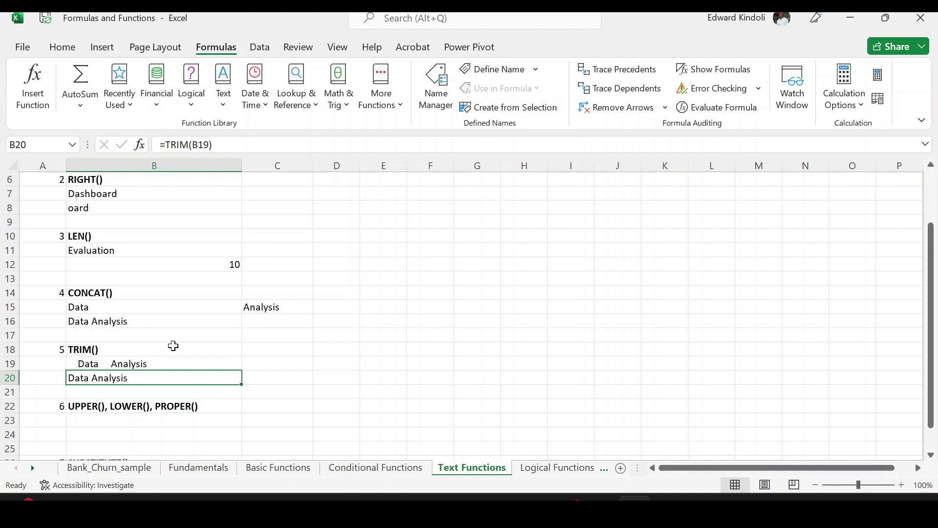
Step: Enter the lowercase sample text data in cell B23 under the UPPER(), LOWER(), PROPER() heading
drag(933, 244, 933, 265)
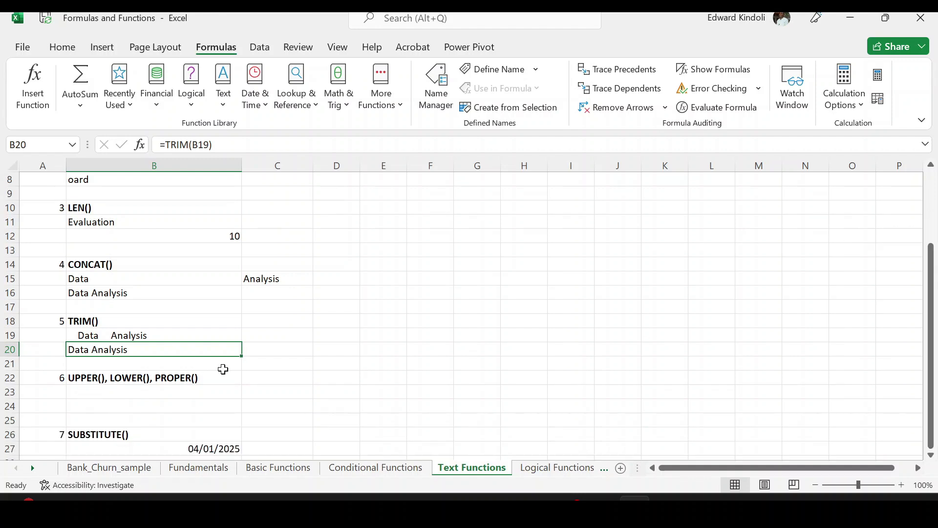
click(96, 395)
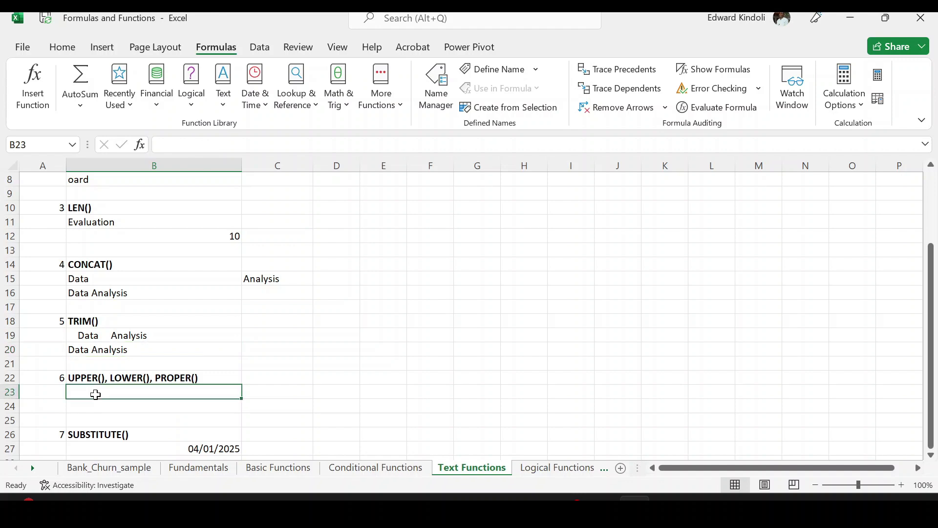
text(data)
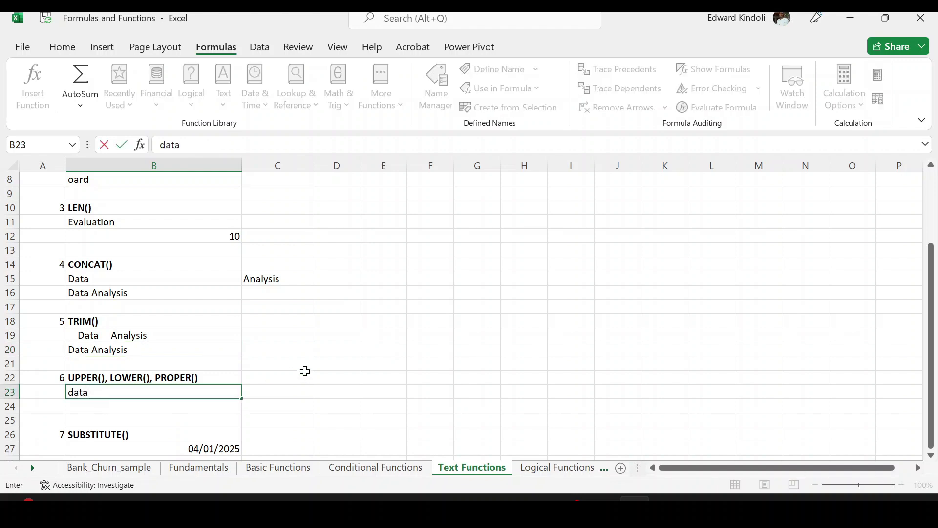
Step: Enter =UPPER(B23) in cell D22 to convert the sample text to uppercase
click(337, 376)
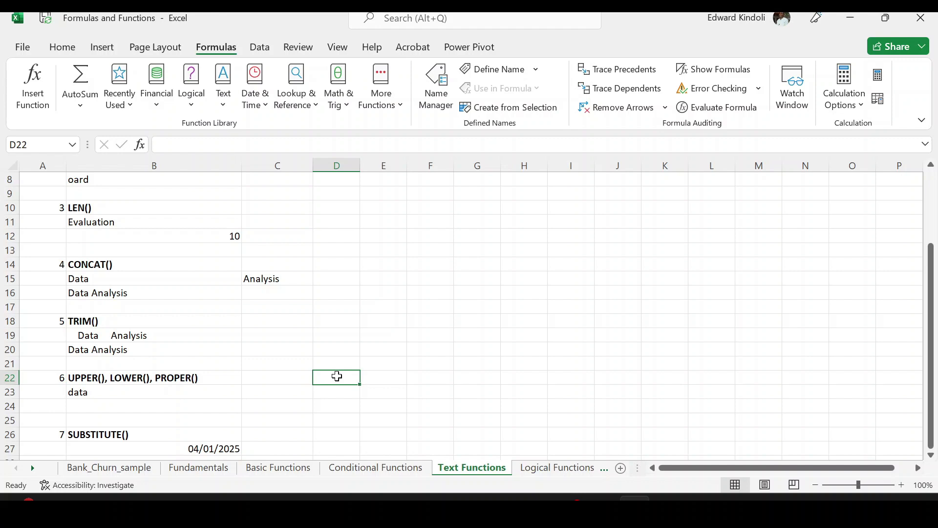
text(=uppe)
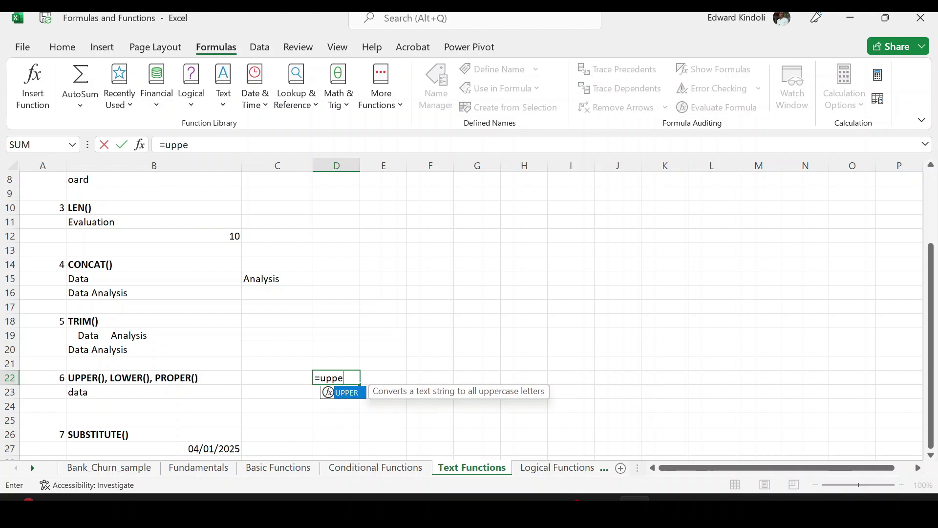
key(Tab)
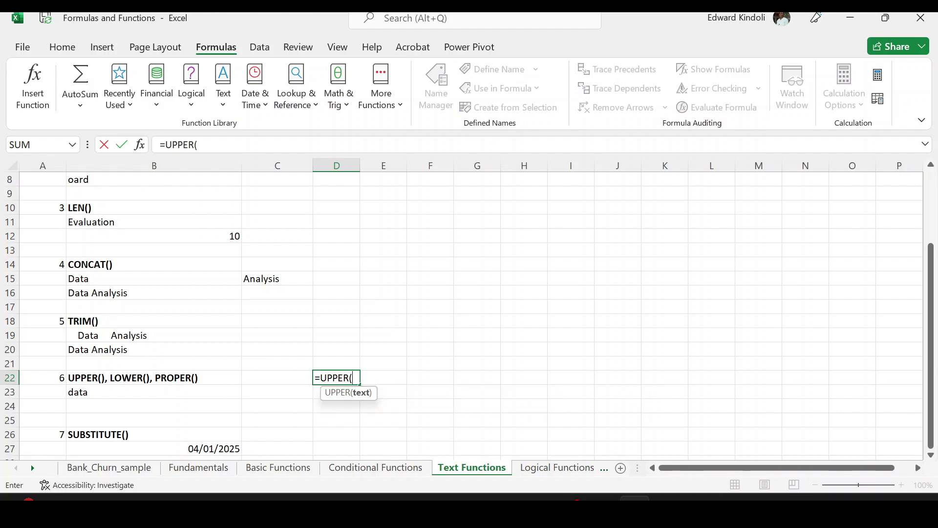
click(99, 393)
text())
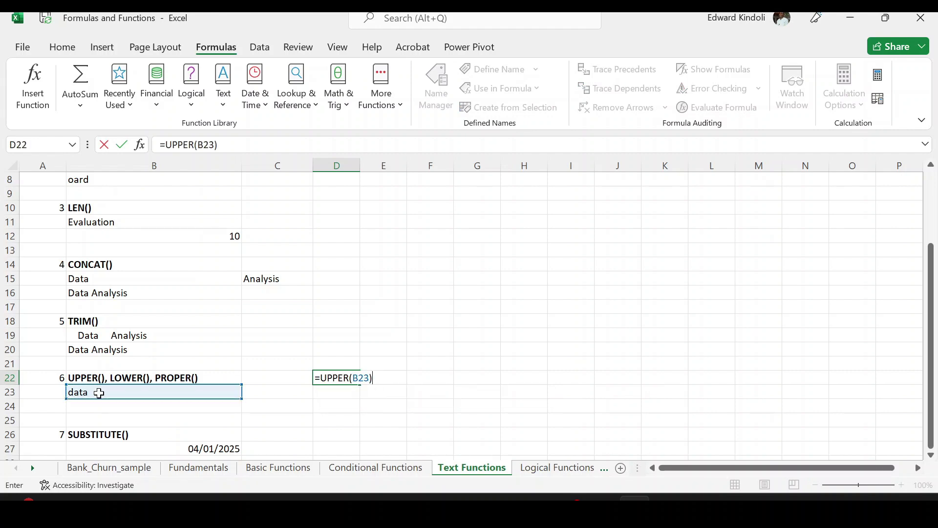
key(Return)
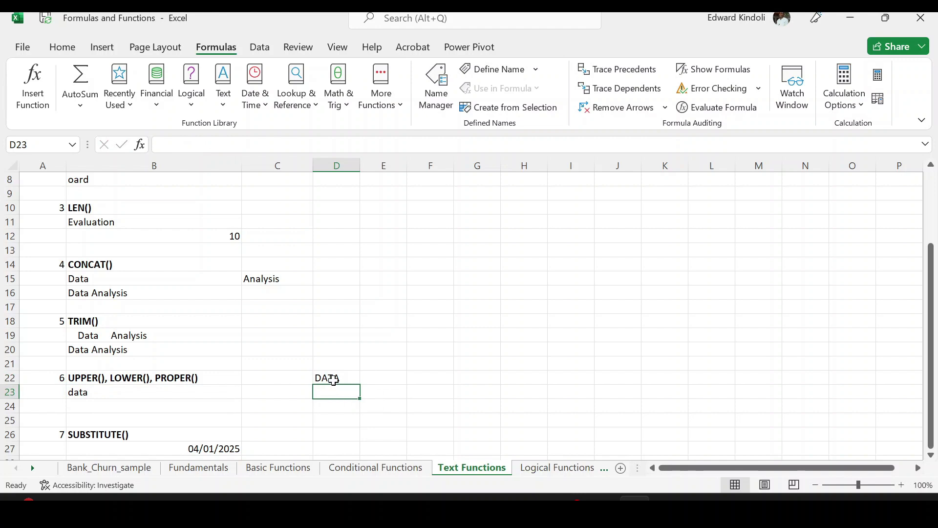
click(337, 376)
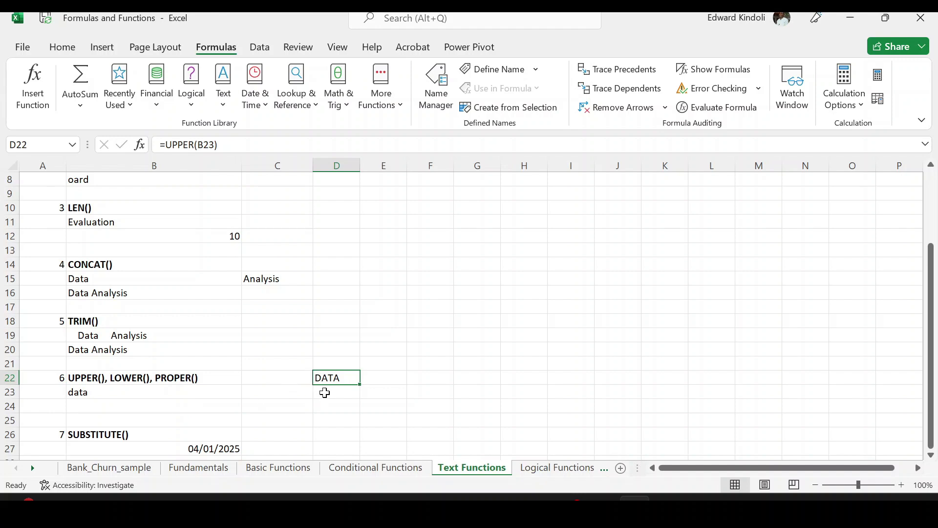
Step: Enter =PROPER(B23) in cell D23 to capitalize the first letter of the sample text
click(331, 391)
text(=pro)
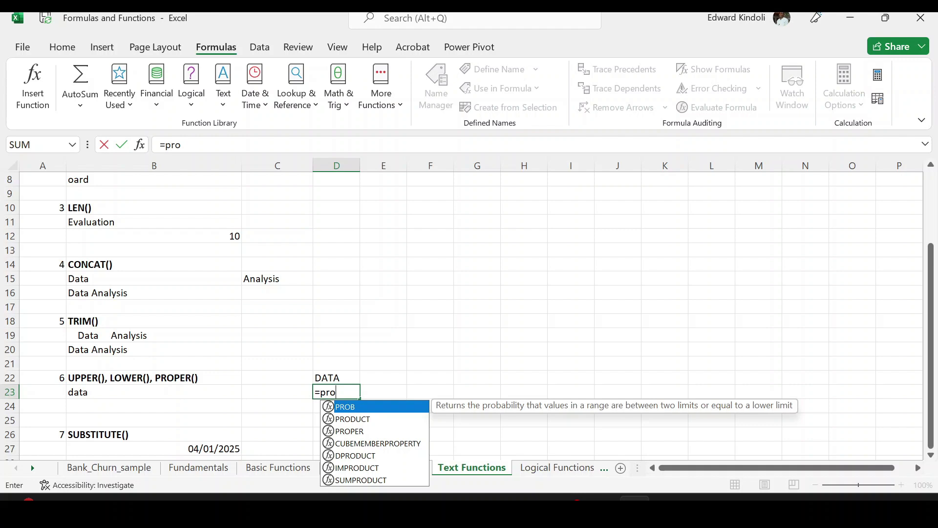
key(Down)
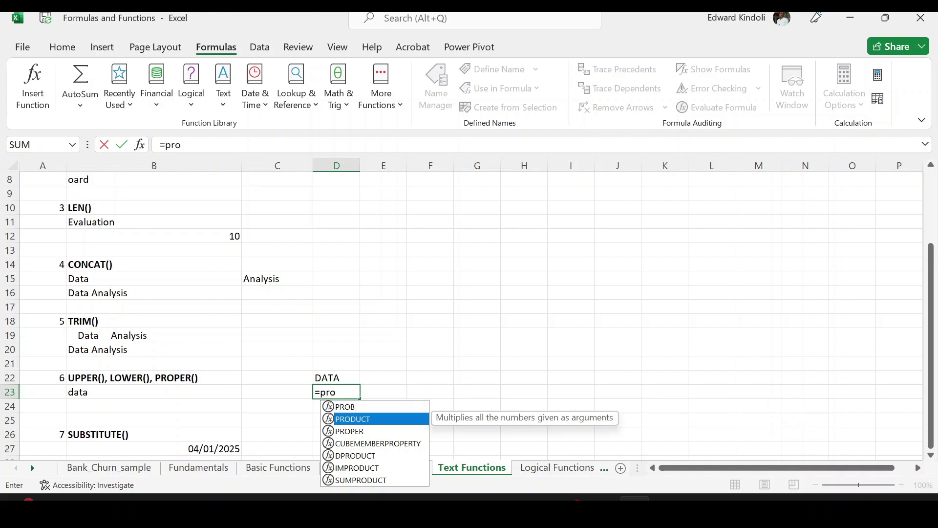
key(Down)
key(Tab)
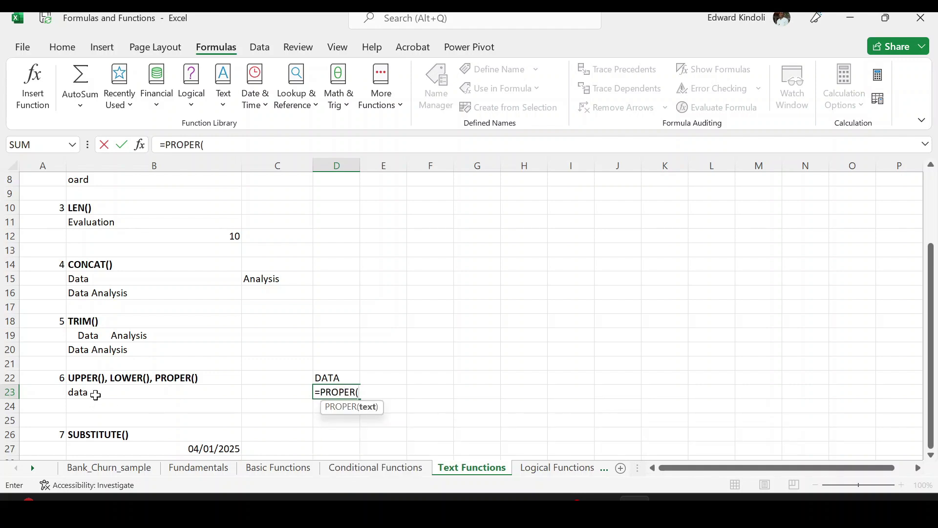
click(96, 394)
text())
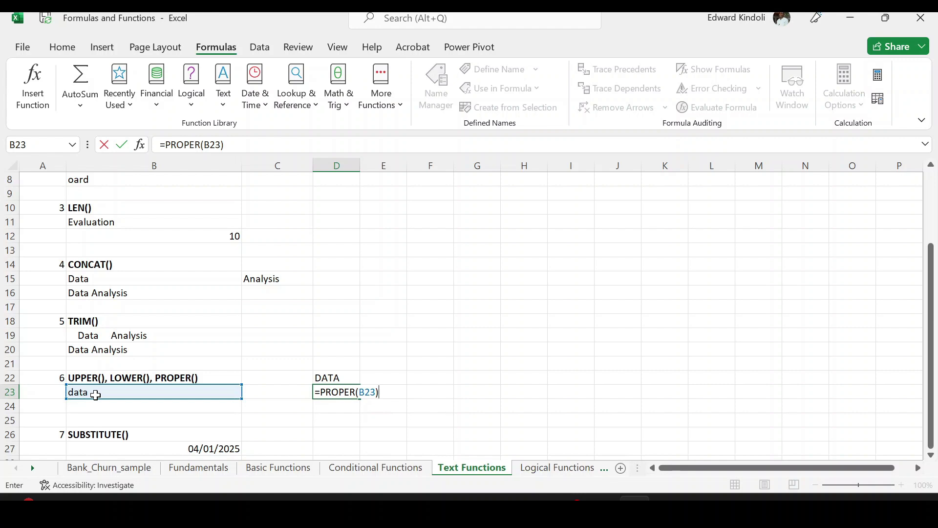
key(Return)
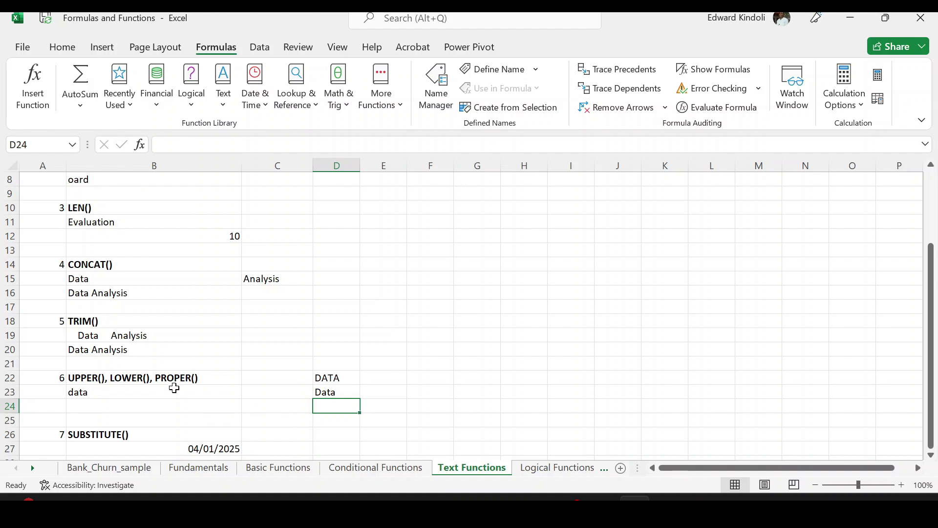
Step: Enter the uppercase sample text DATA in cell B24 below the lowercase sample
click(94, 404)
text(DA)
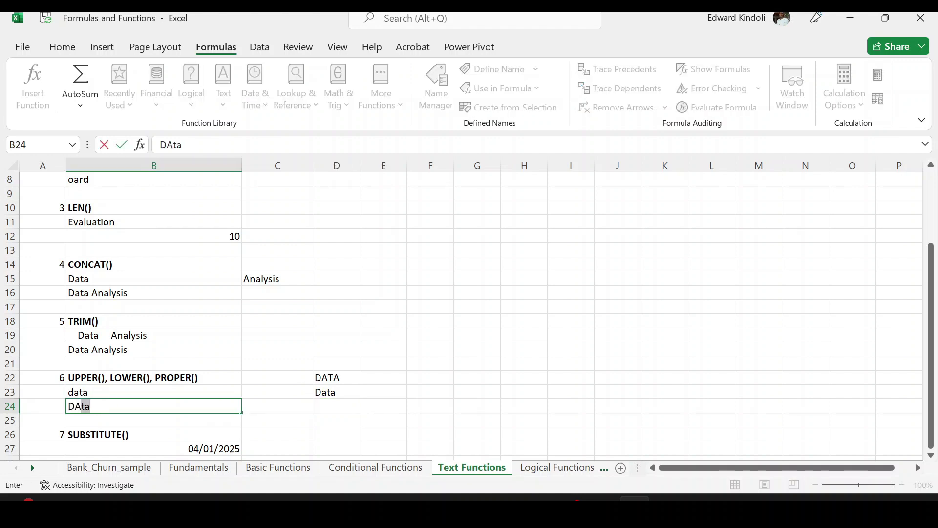
text(TA)
Step: Enter =LOWER(B24) in cell D24 to convert the uppercase sample text to lowercase
click(336, 404)
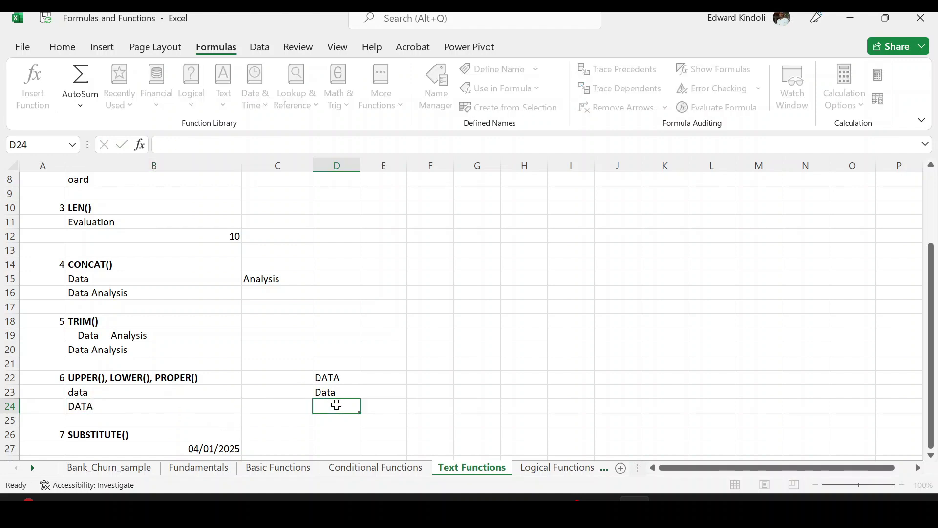
text(=)
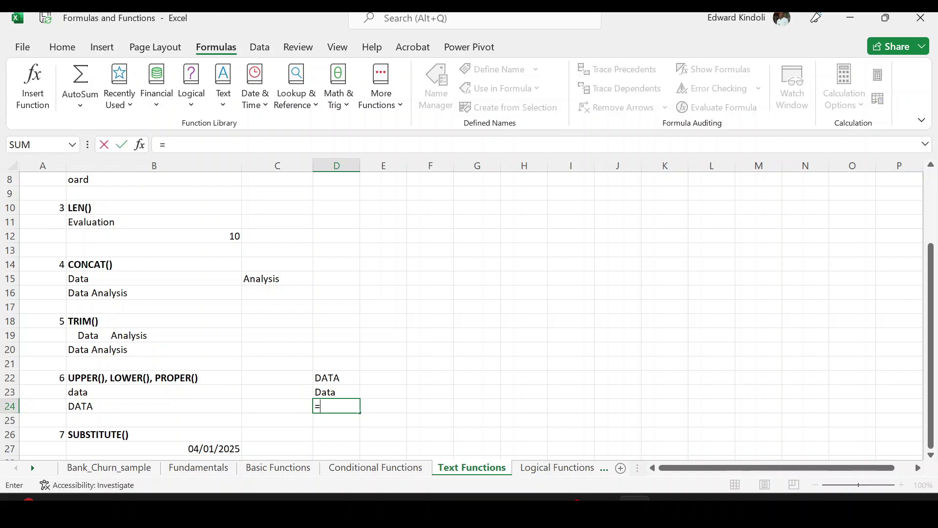
text(lower)
key(Tab)
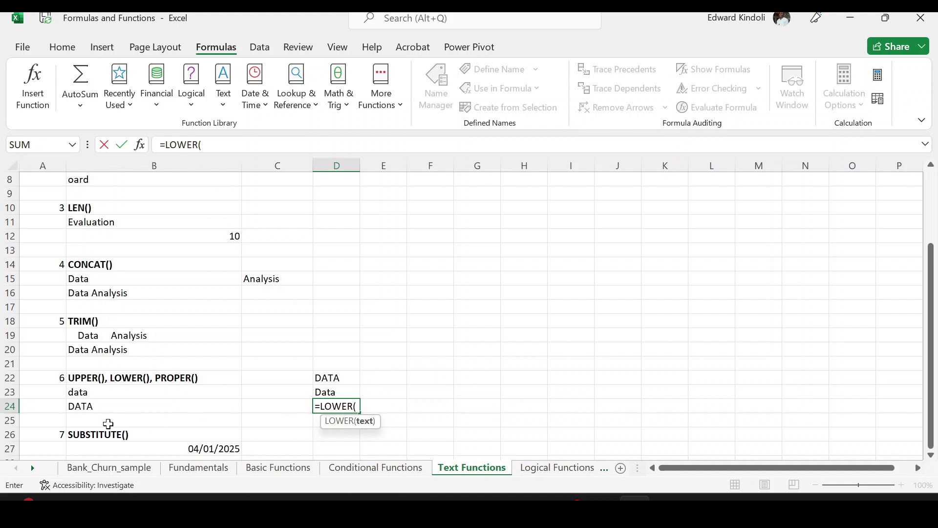
click(98, 414)
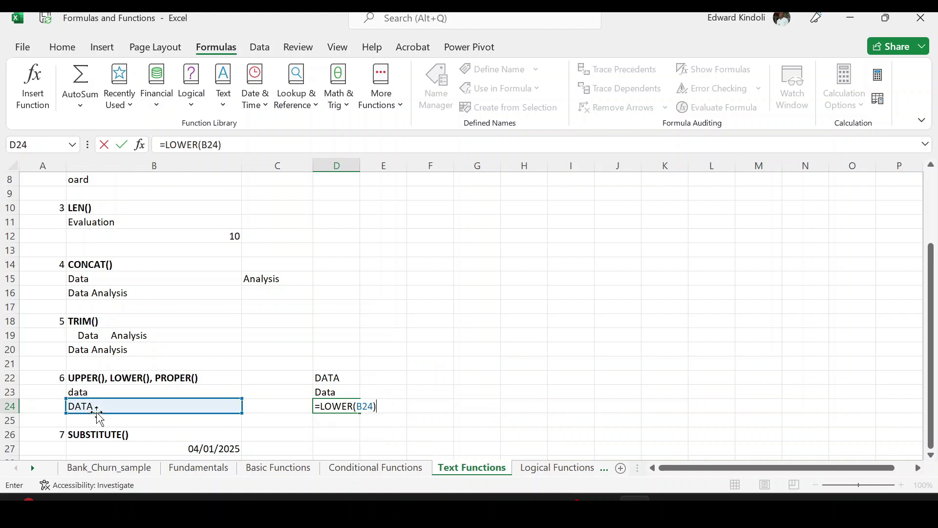
key(Return)
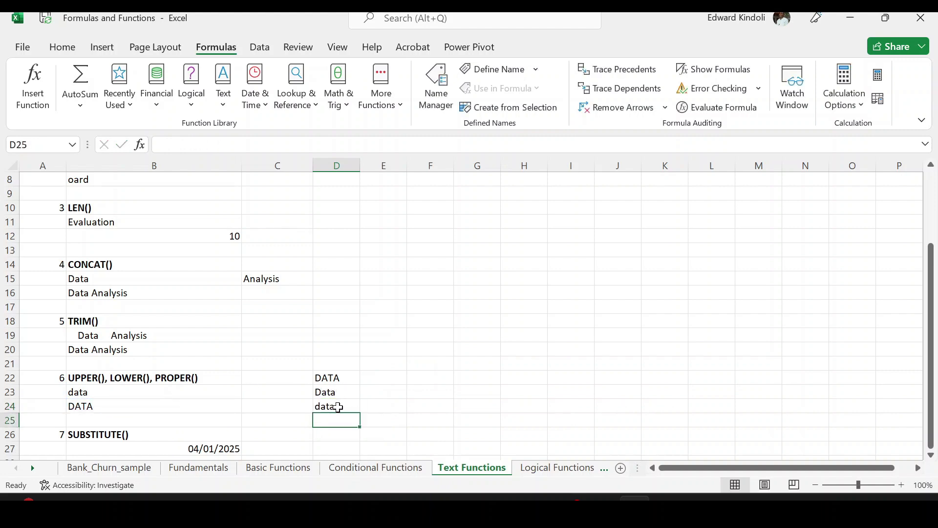
click(336, 406)
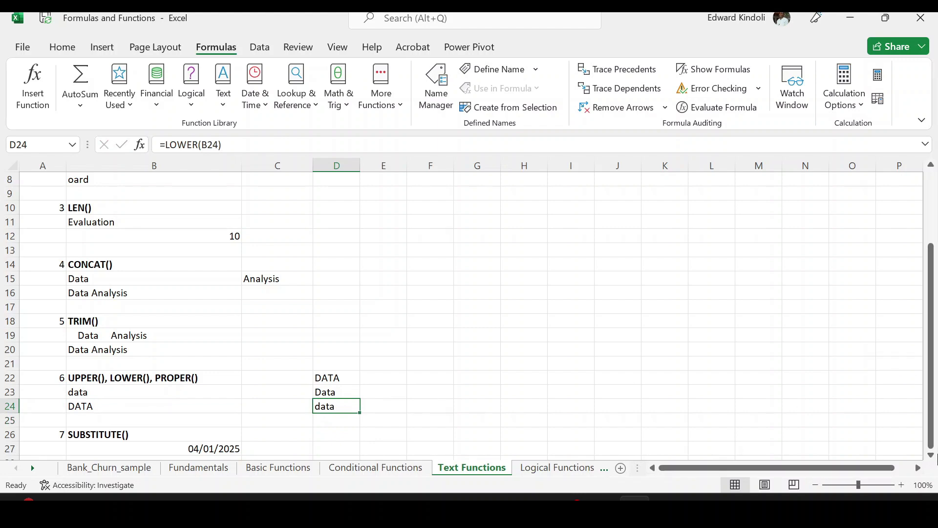
Step: Enter =SUBSTITUTE(B27,"/","-") in cell B28 to replace the slashes in the date with hyphens, and review its formula
click(931, 454)
click(931, 456)
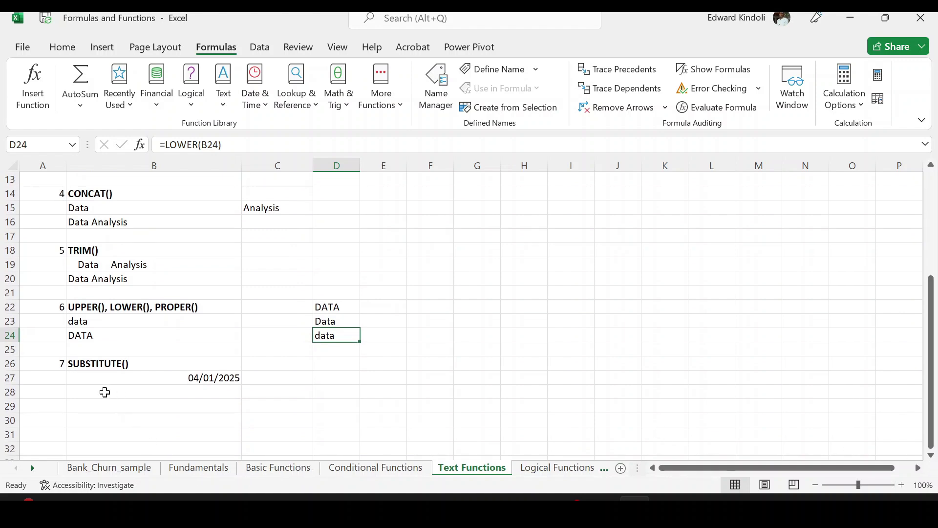
click(102, 392)
text(=su)
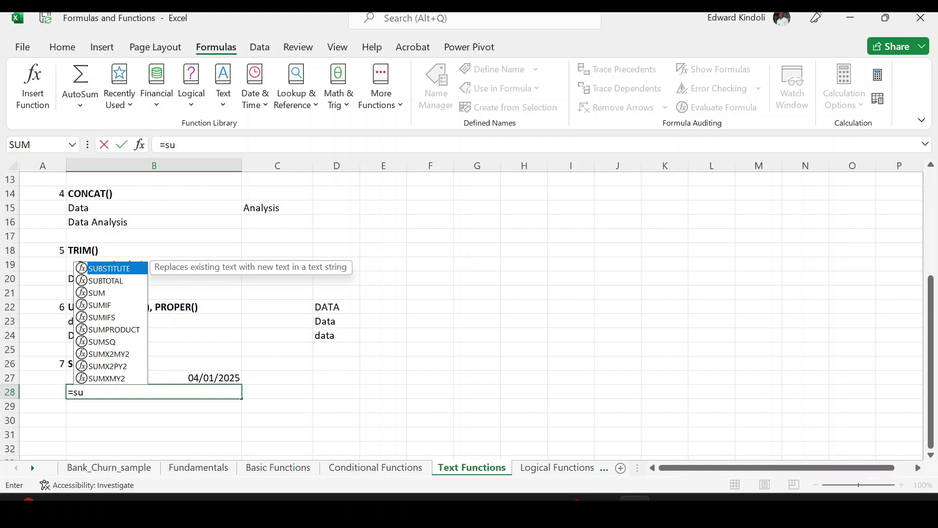
key(Tab)
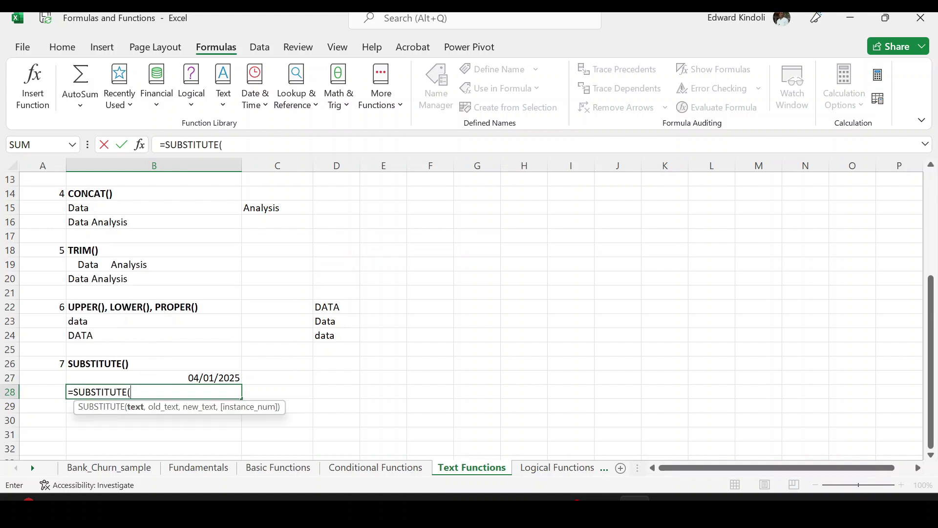
click(211, 377)
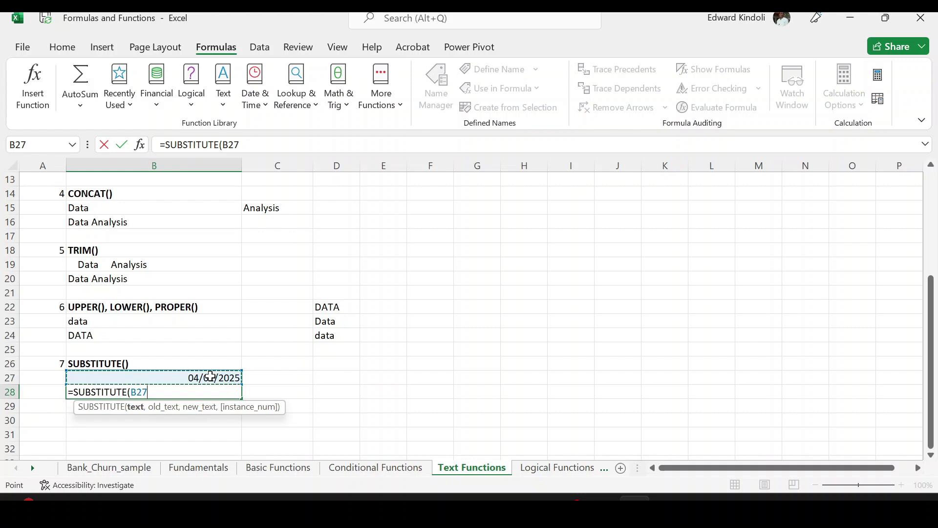
text(,)
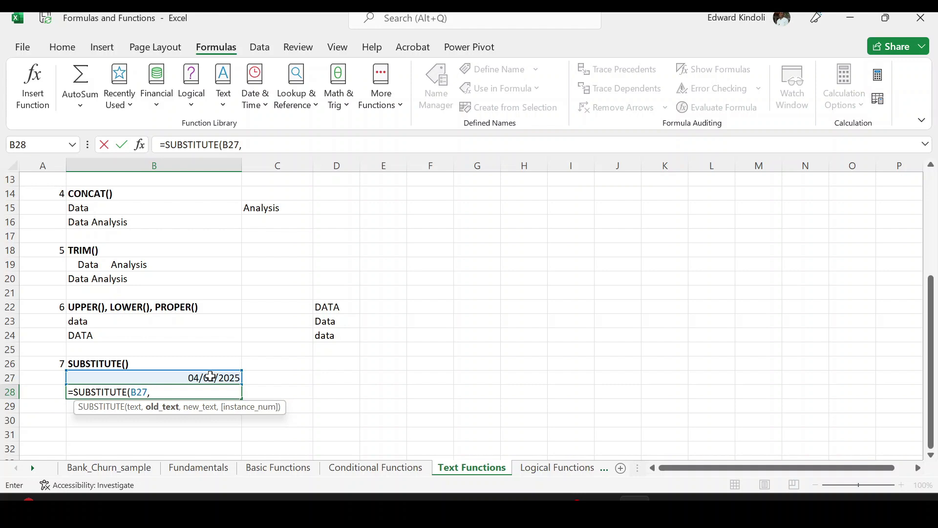
text("/",)
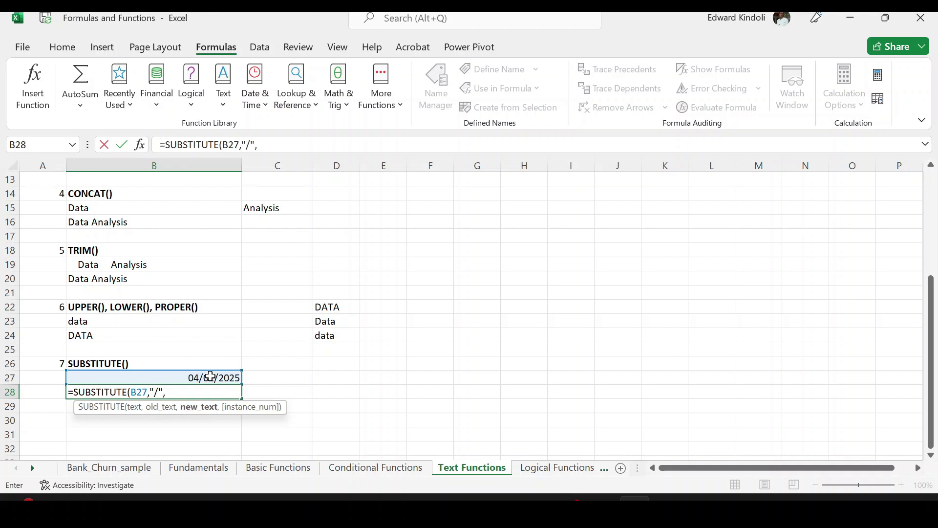
text("-"))
key(Return)
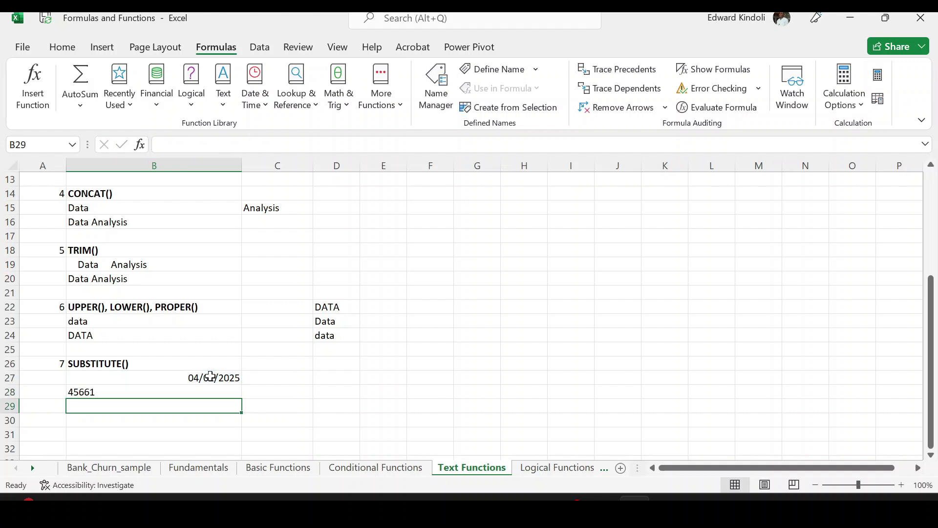
click(108, 392)
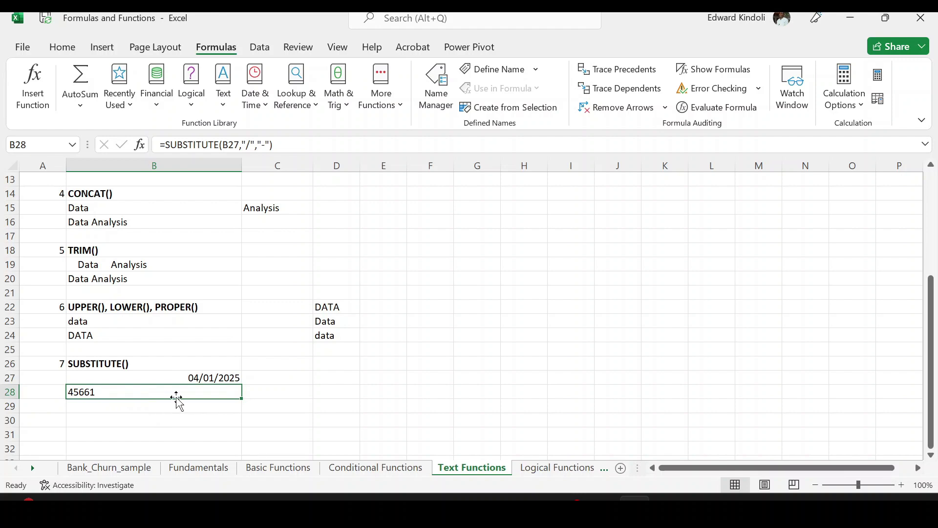
Step: Enter =TEXT(B28,"yyyy-mm-dd") in cell C28 to convert the SUBSTITUTE output to a year-month-day date
click(277, 395)
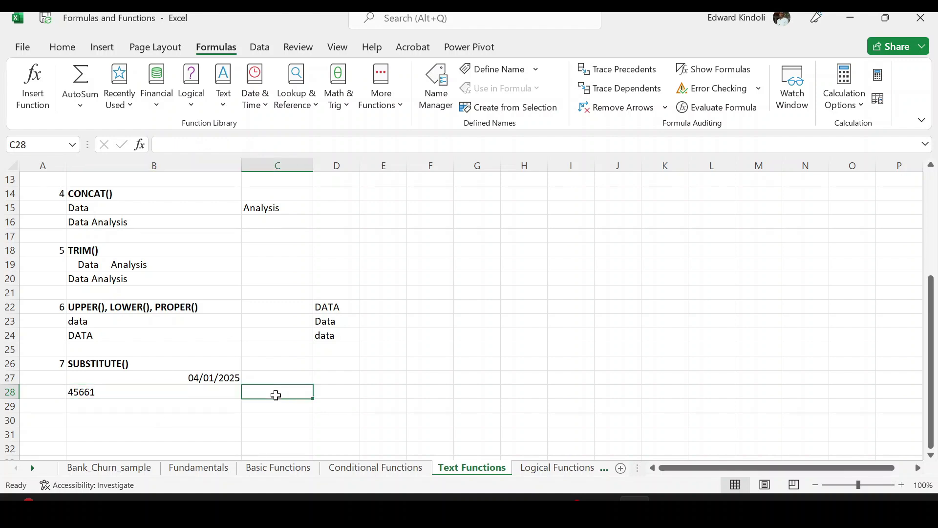
text(=tex)
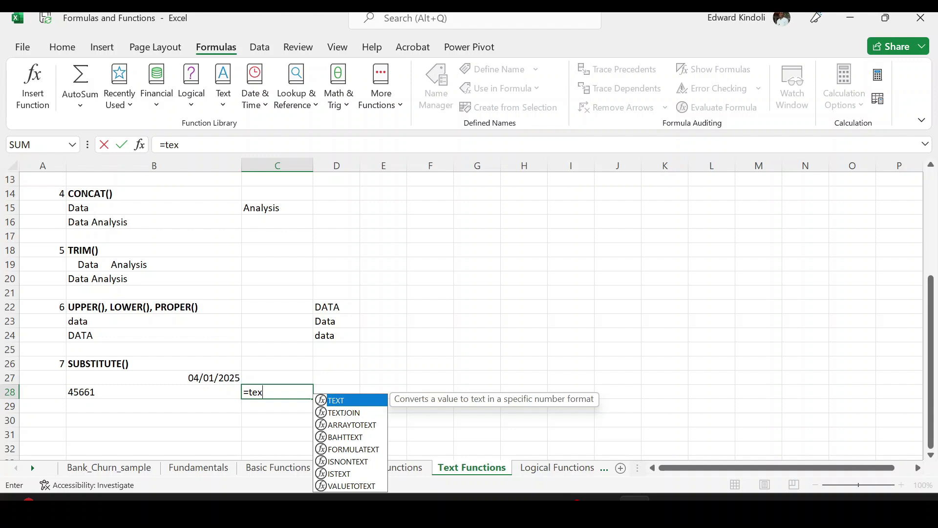
key(Tab)
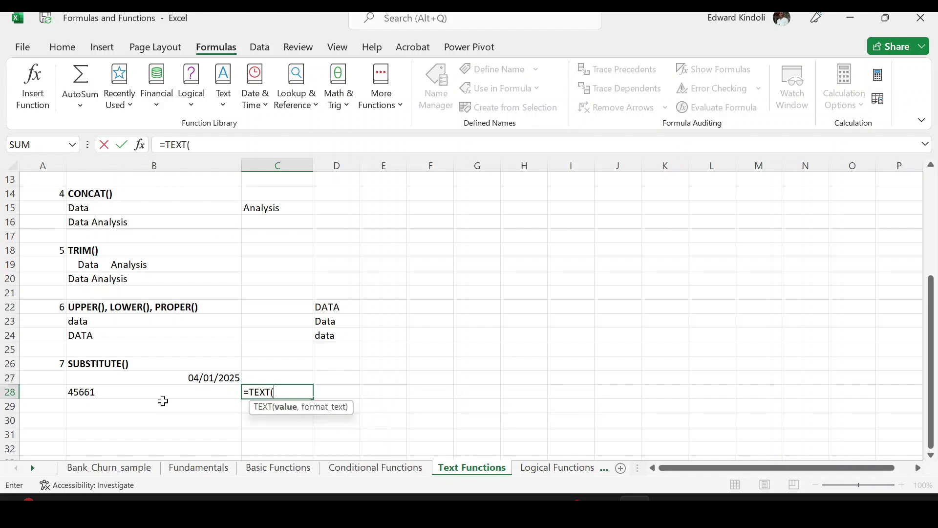
click(124, 393)
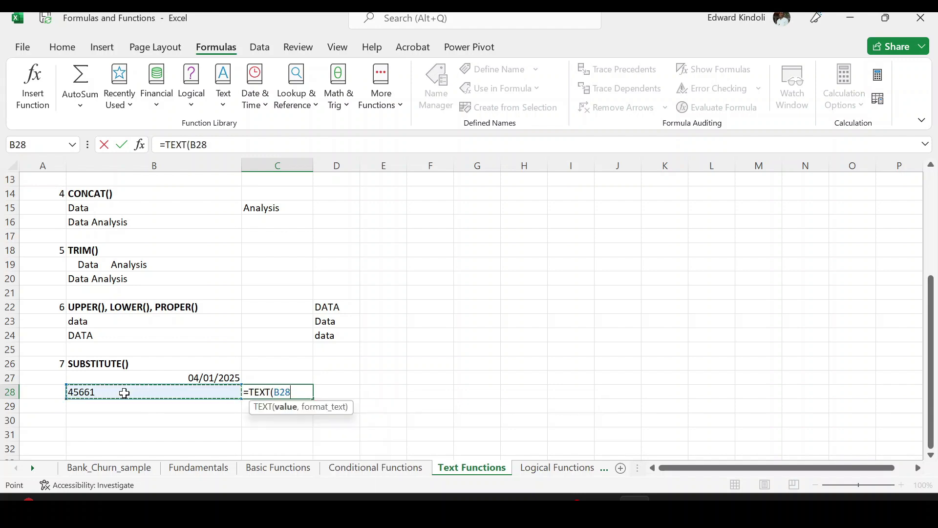
text(,"yyyy)
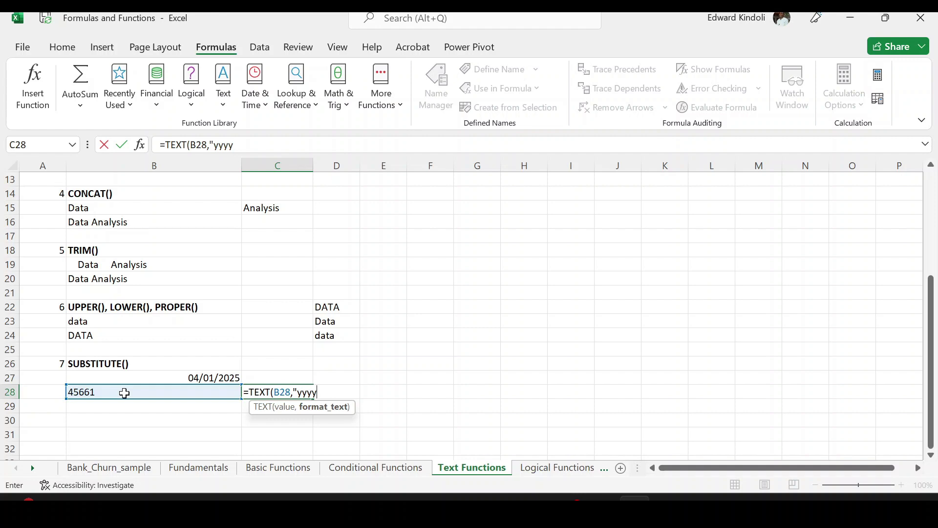
text(-mm-dd)
text())
key(Return)
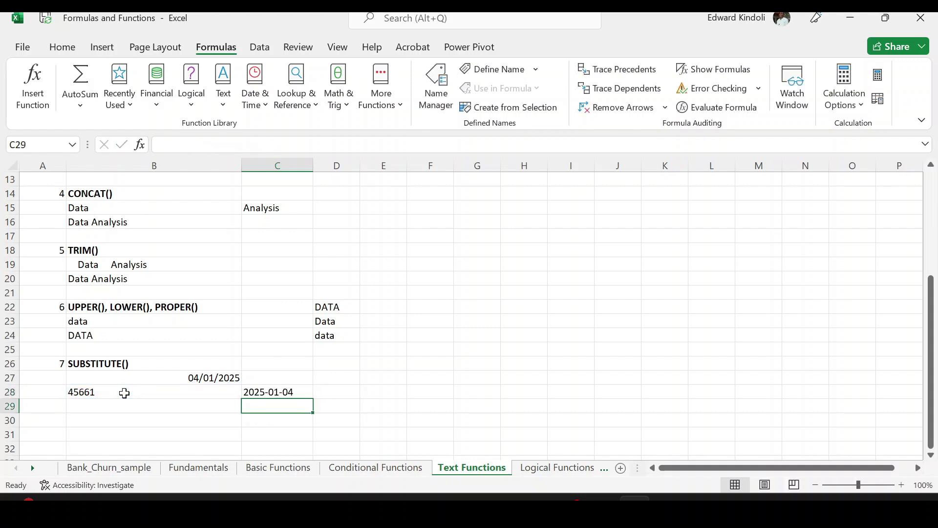
click(288, 391)
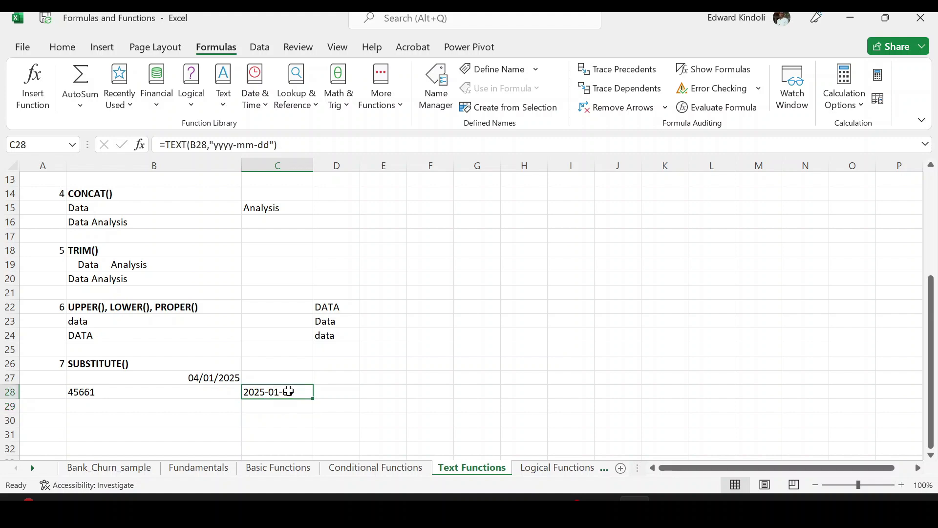
Step: Try the Short Date and Long Date number formats on cell B28
click(166, 396)
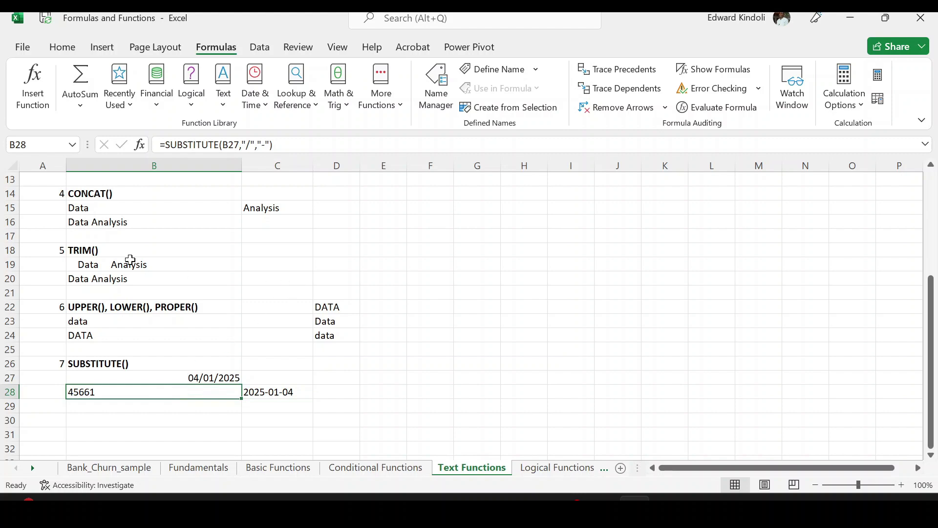
click(62, 48)
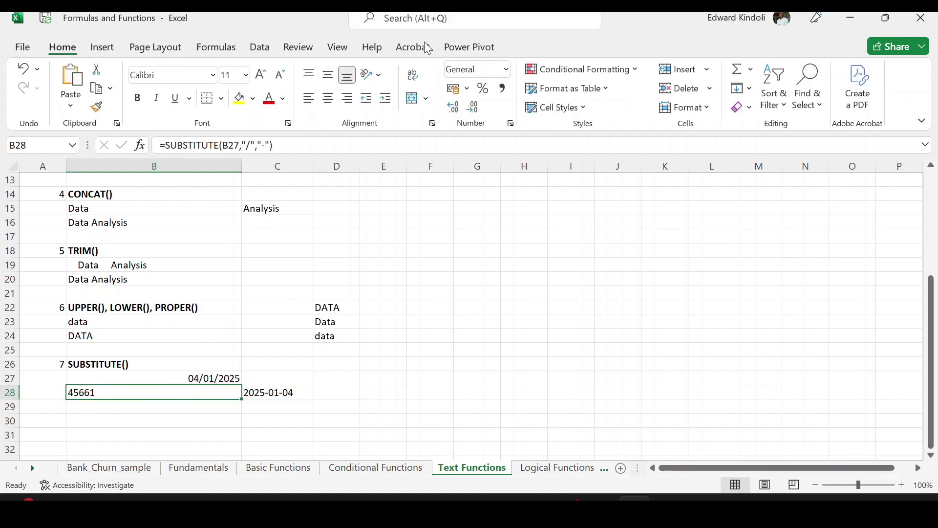
click(506, 72)
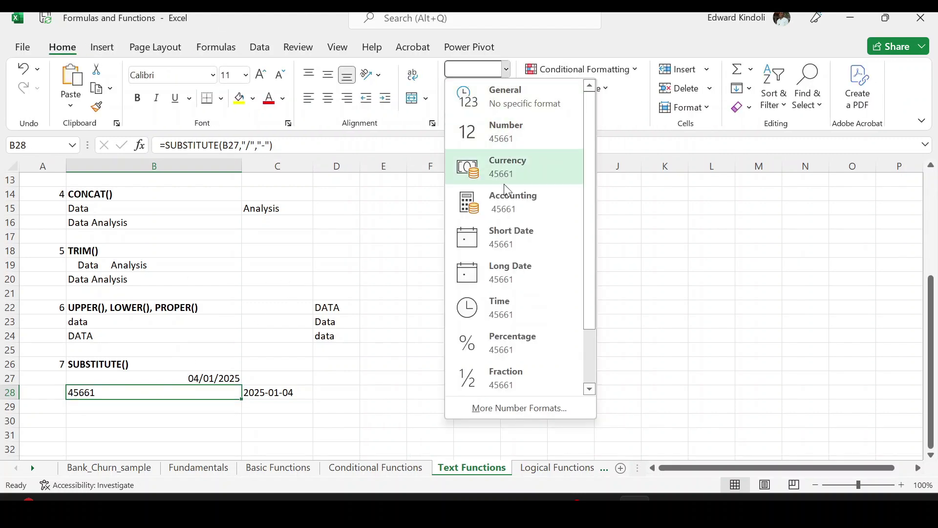
click(508, 239)
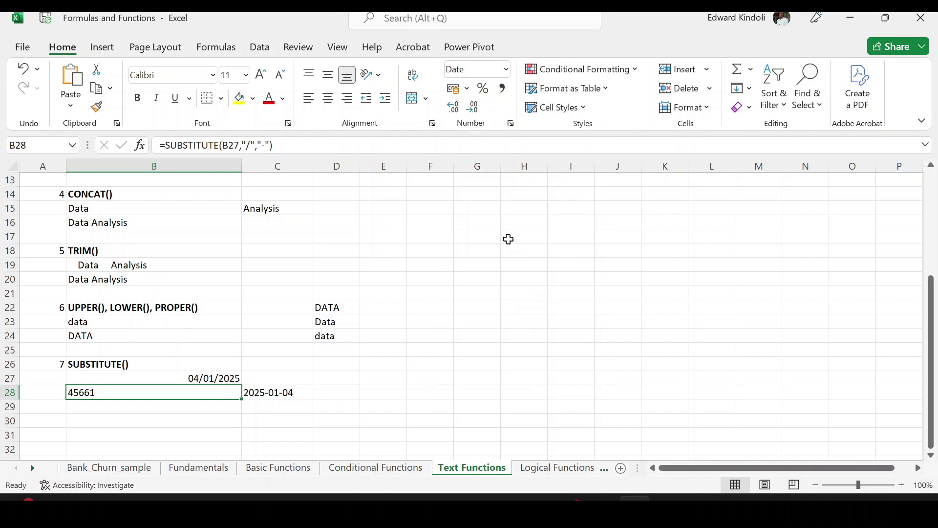
click(506, 68)
click(506, 275)
Step: Apply the 2012-03-14 date type to cell B28 through its cell formatting options
right_click(174, 394)
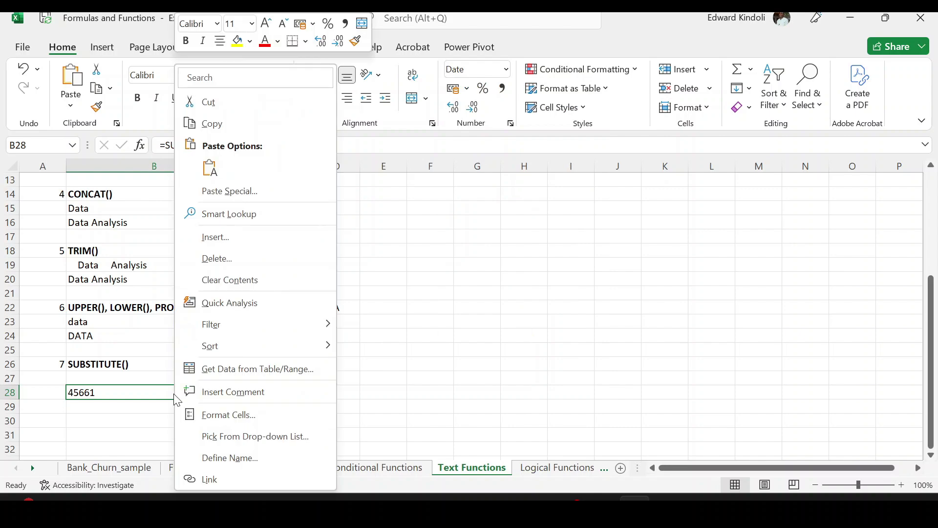
click(220, 412)
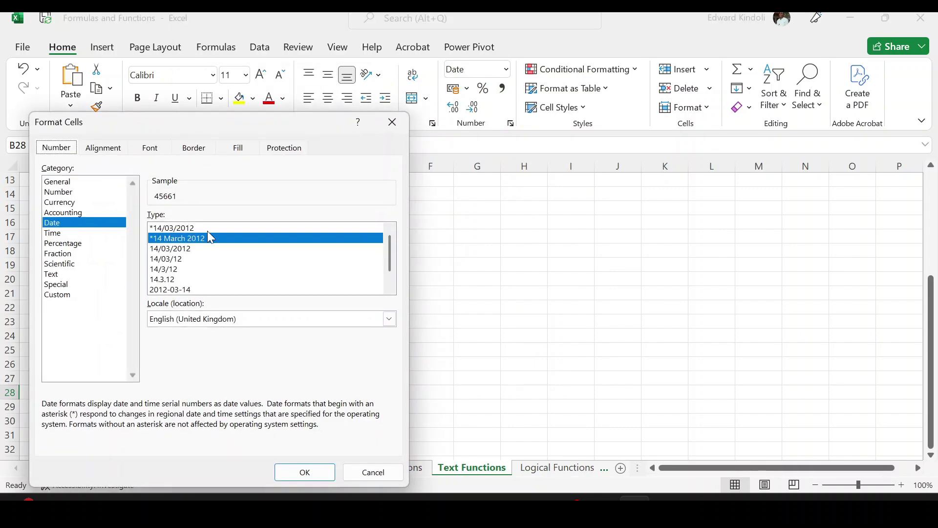
click(183, 291)
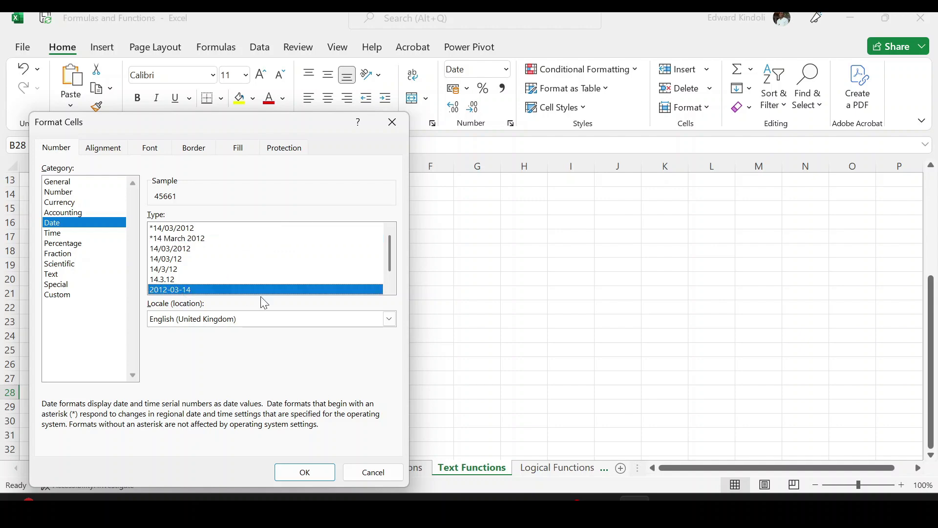
click(312, 472)
click(151, 421)
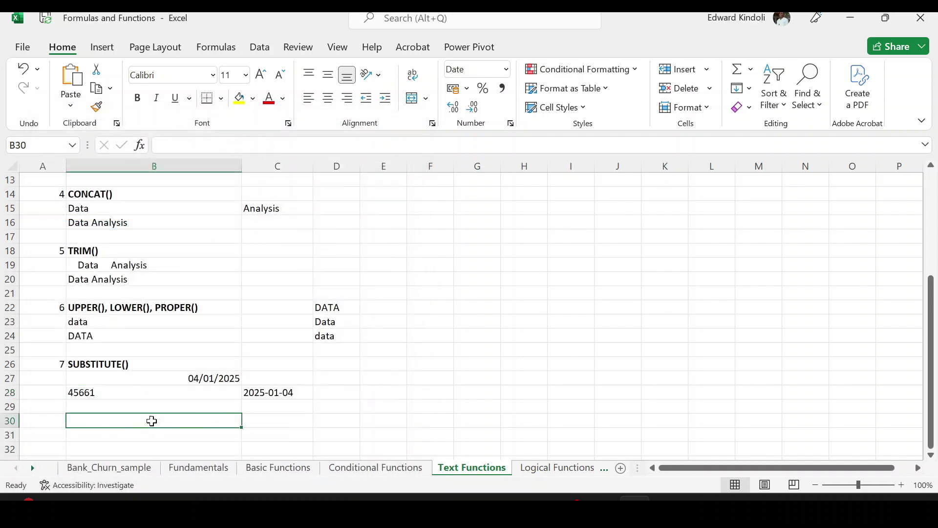
Step: Review the formulas behind the substituted date in cell B28 and the converted date in cell C28
click(100, 391)
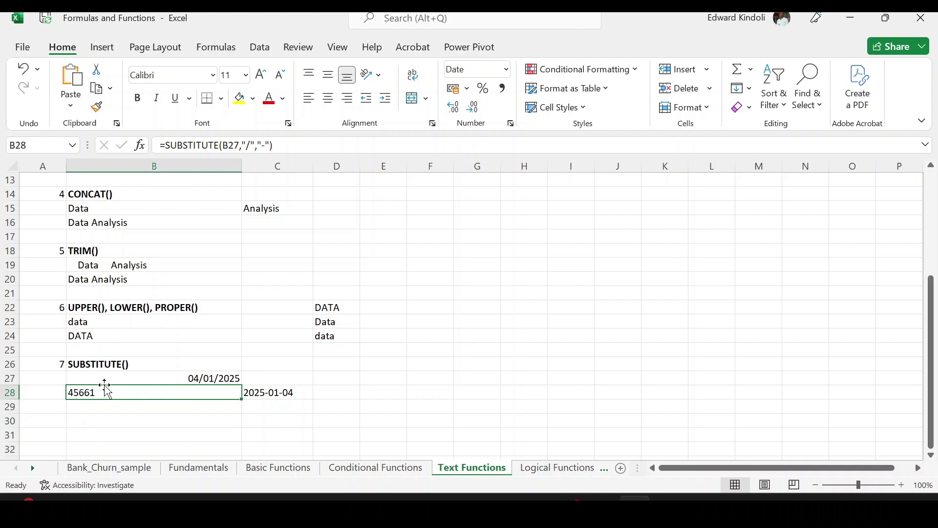
click(267, 394)
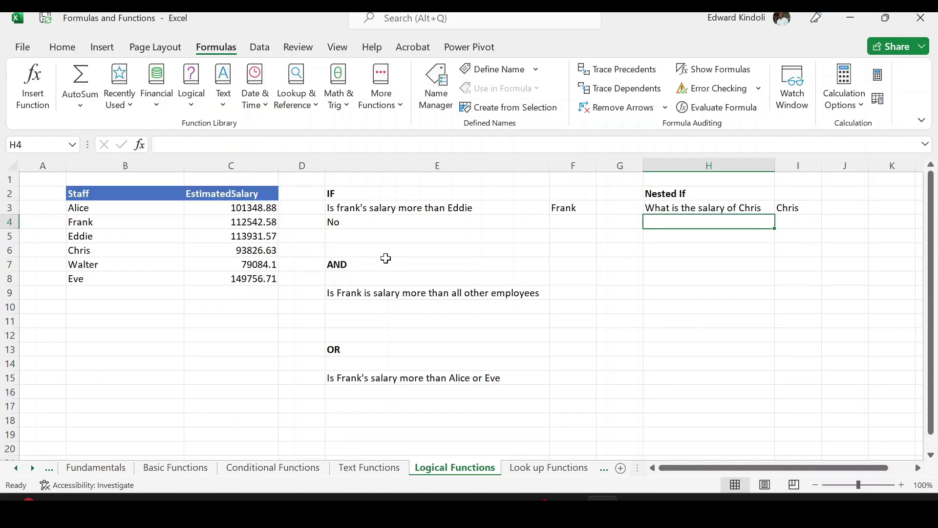
Step: On the Logical Functions sheet, replace the content of cell E4 with =IF(C4>C5,"Yes","No") and review the formula
click(351, 221)
key(Delete)
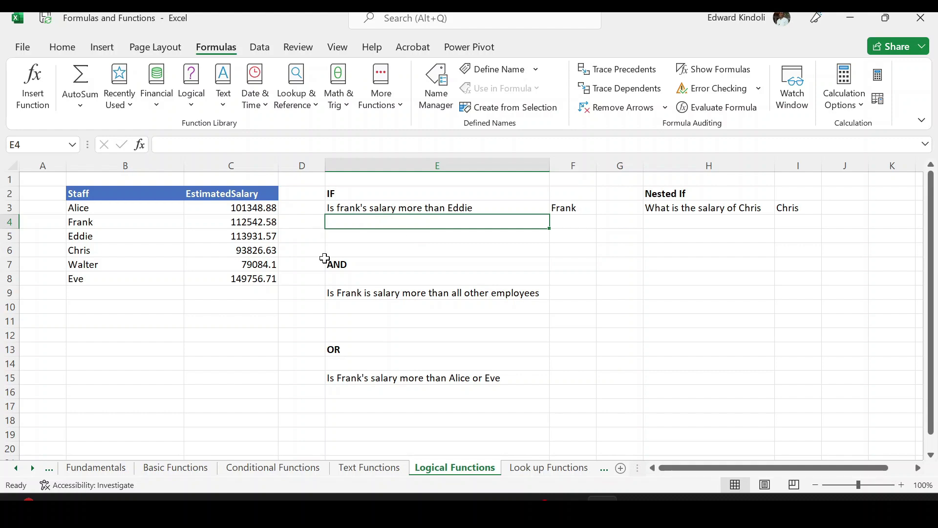
text(=if)
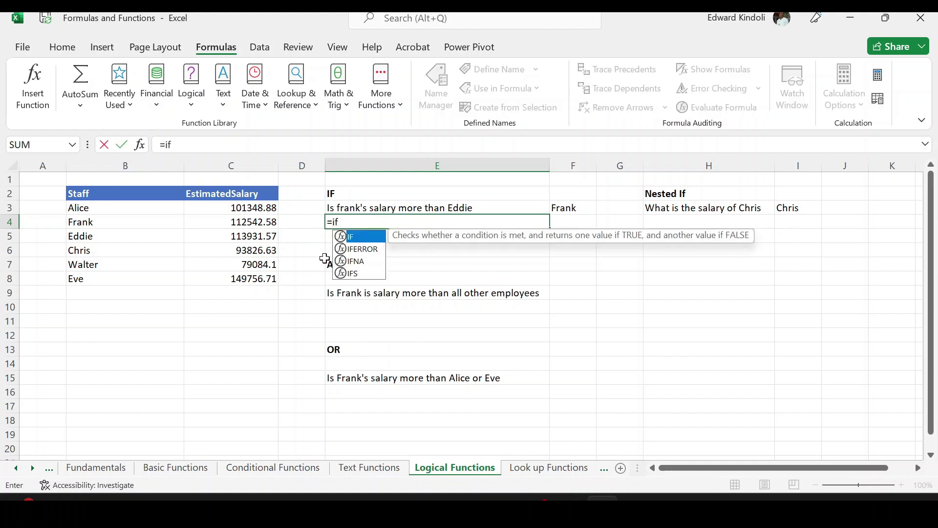
key(Tab)
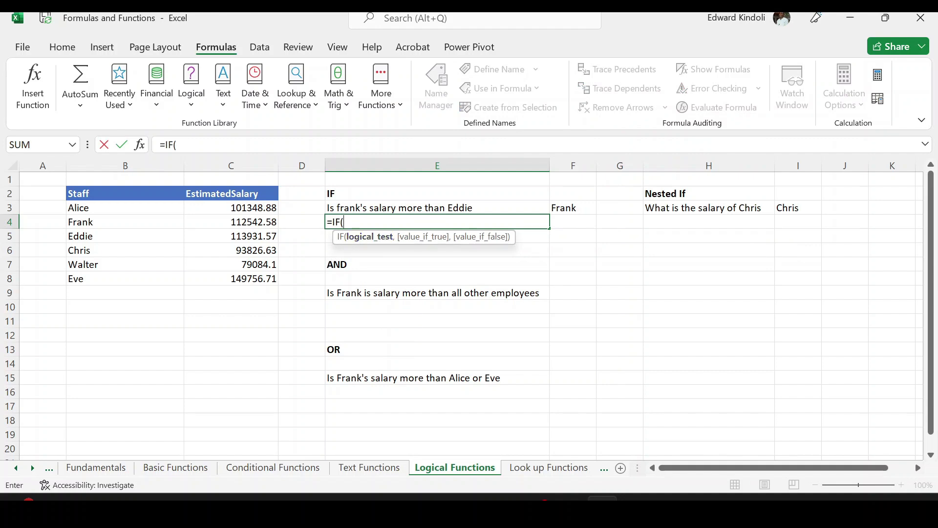
click(262, 222)
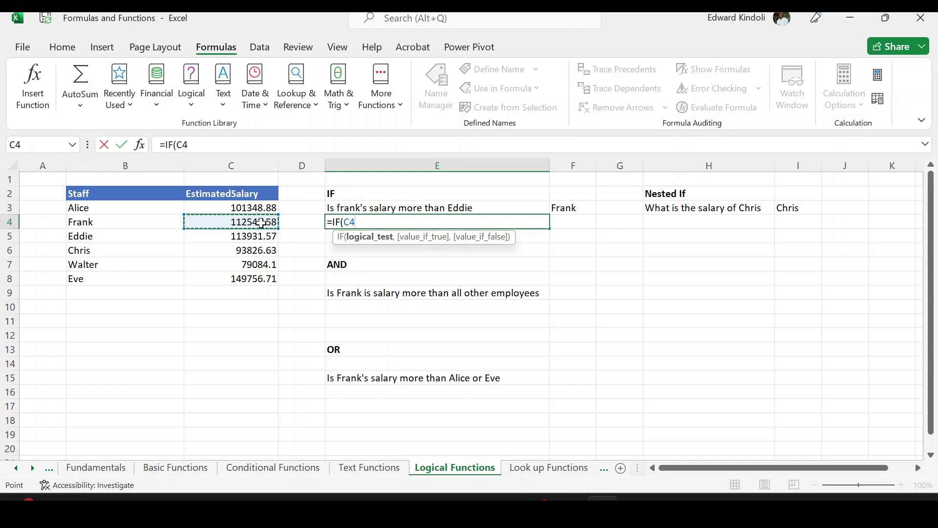
text(>)
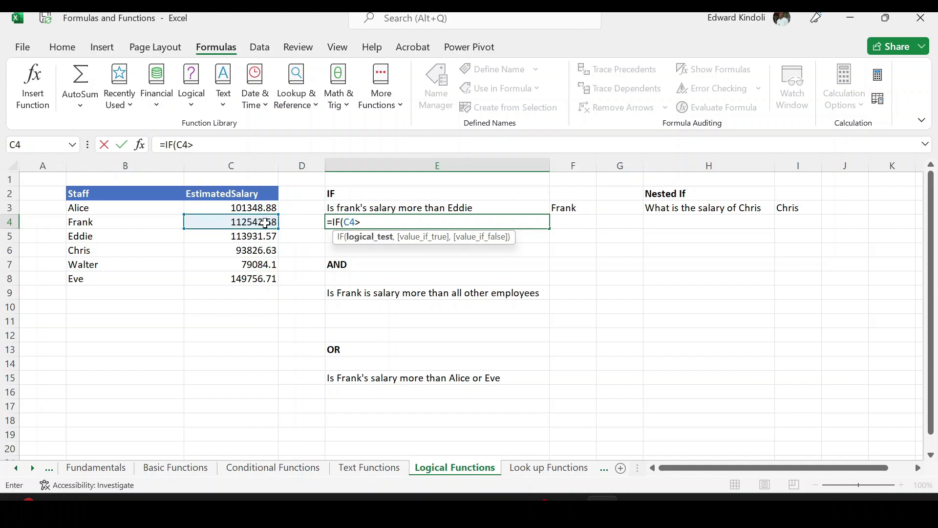
click(244, 239)
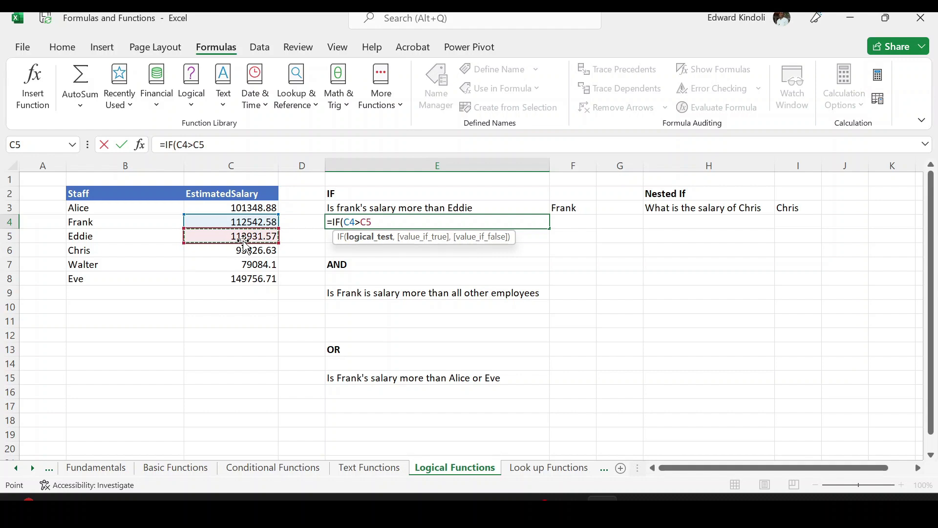
text(,"Ye)
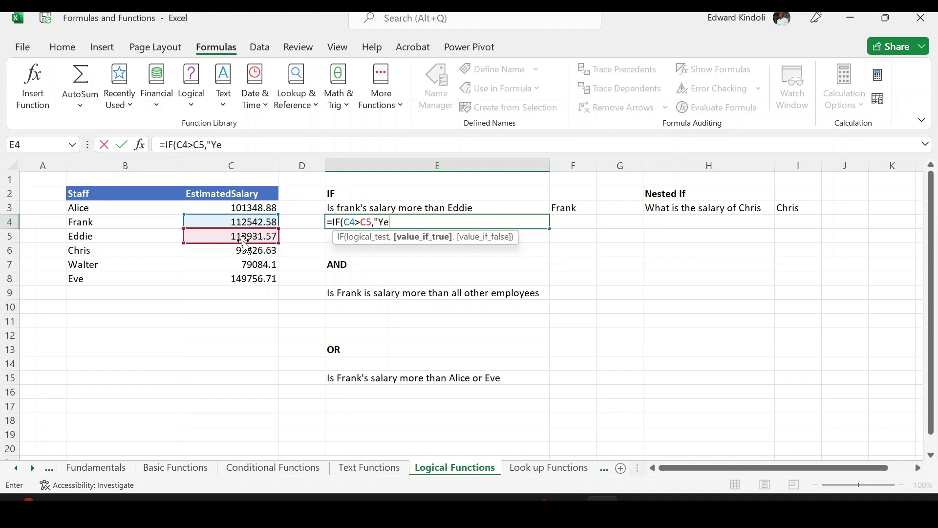
text(s",)
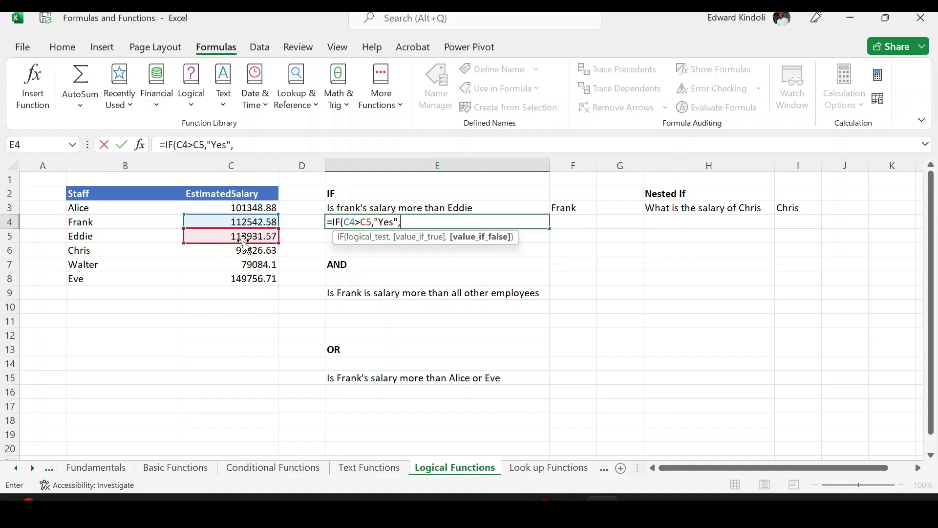
text("No"))
key(Return)
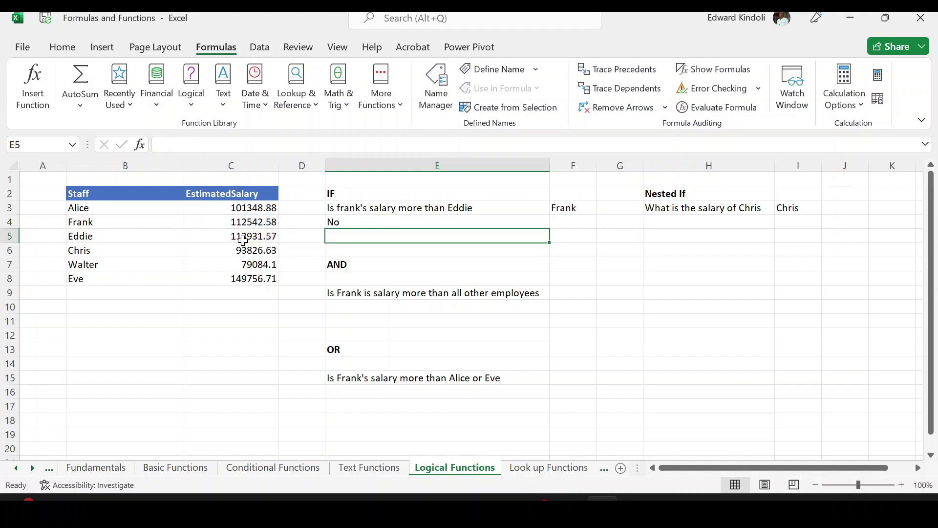
click(348, 222)
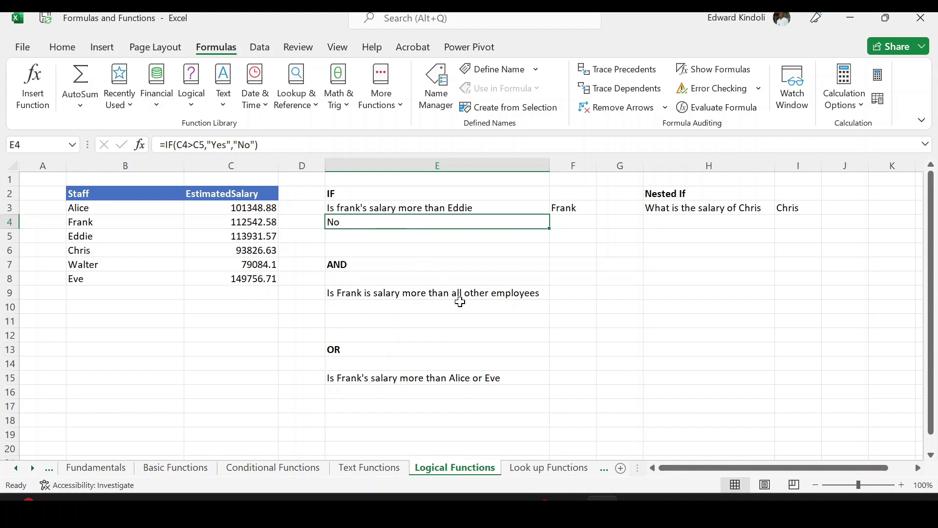
Step: Begin an IF formula in cell E10 through its function arguments, opening the logical test with and(
click(345, 307)
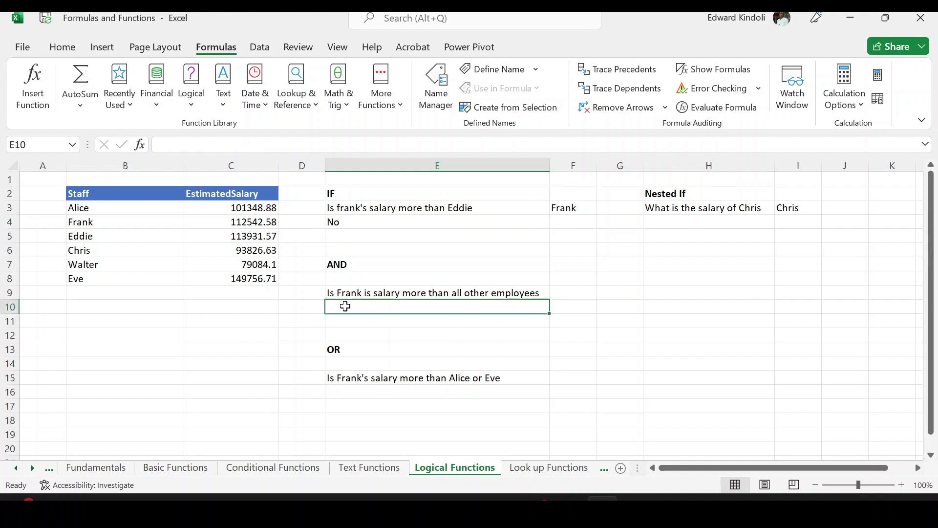
text(=)
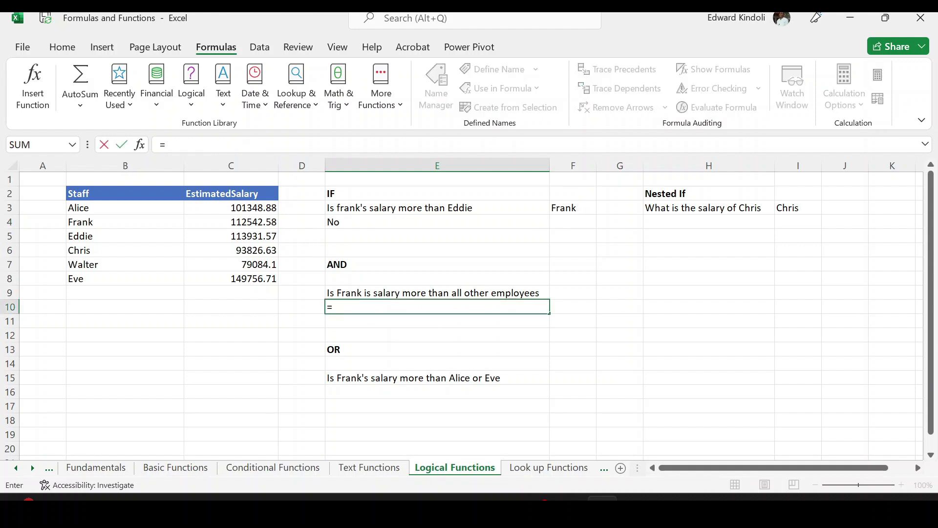
text(if)
key(Tab)
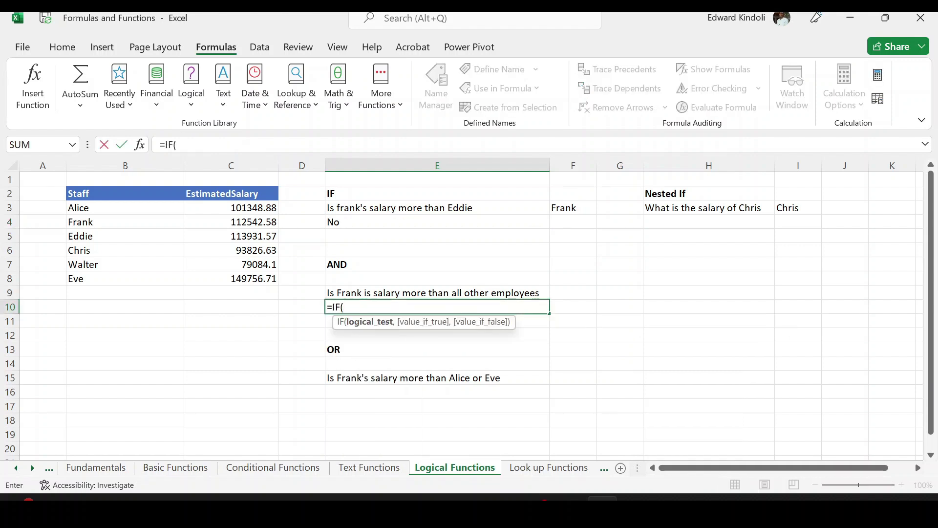
click(141, 144)
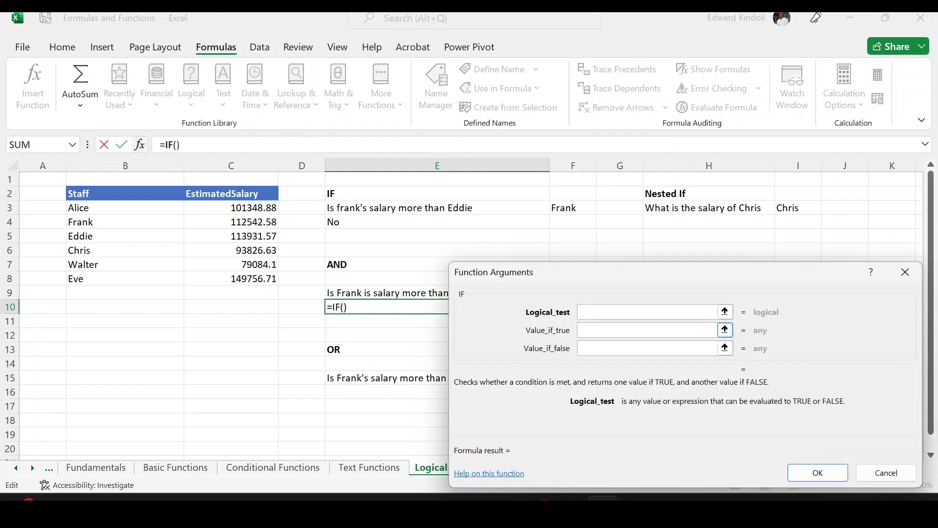
text(and)
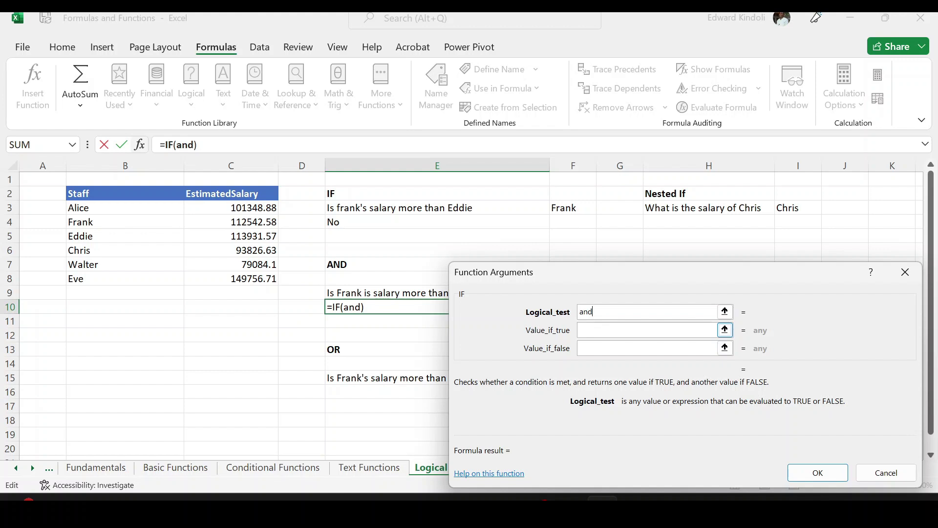
text(()
drag(582, 272, 633, 271)
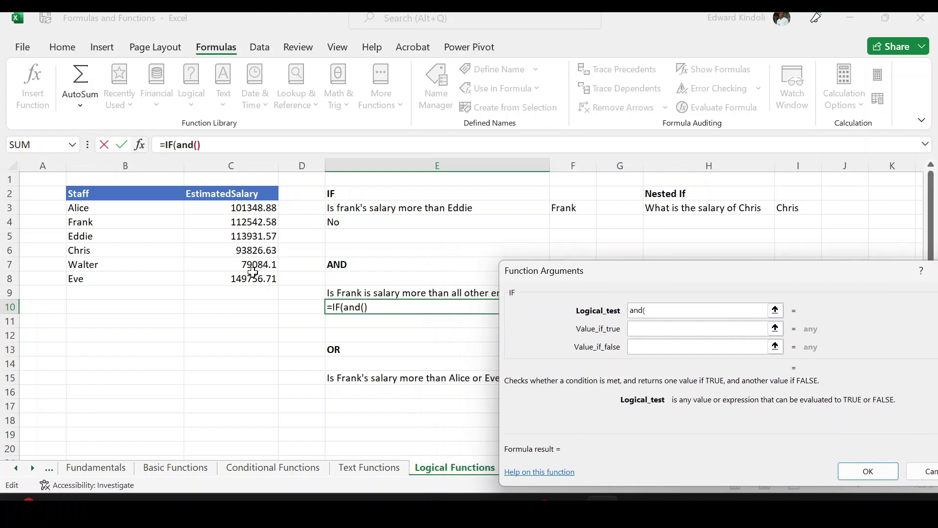
Step: Add the comparisons C4>C3 and C4>C5 to the AND logical test, separated by commas
click(251, 223)
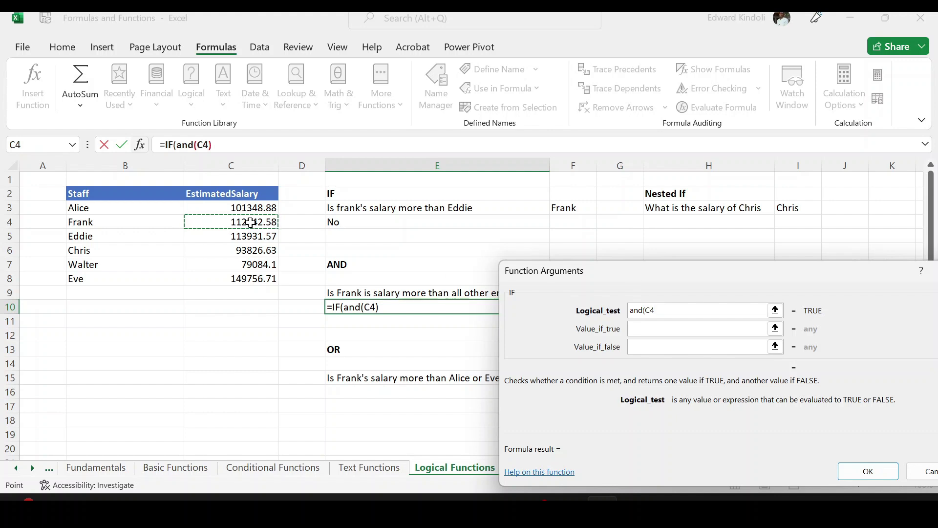
text(>)
click(226, 207)
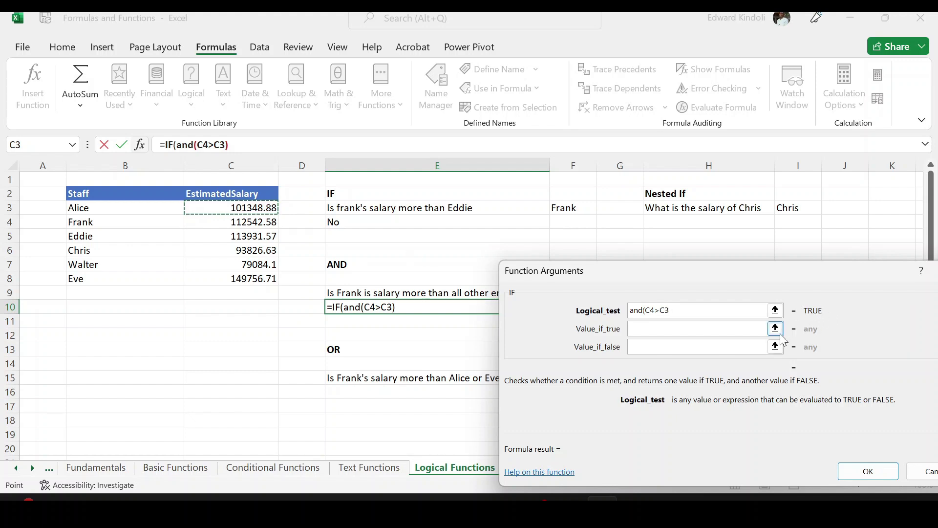
text(,)
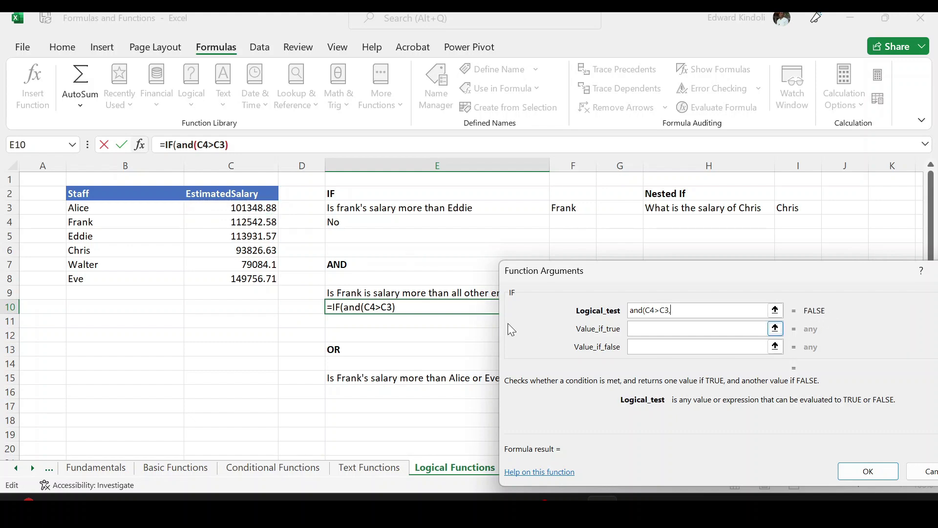
click(251, 223)
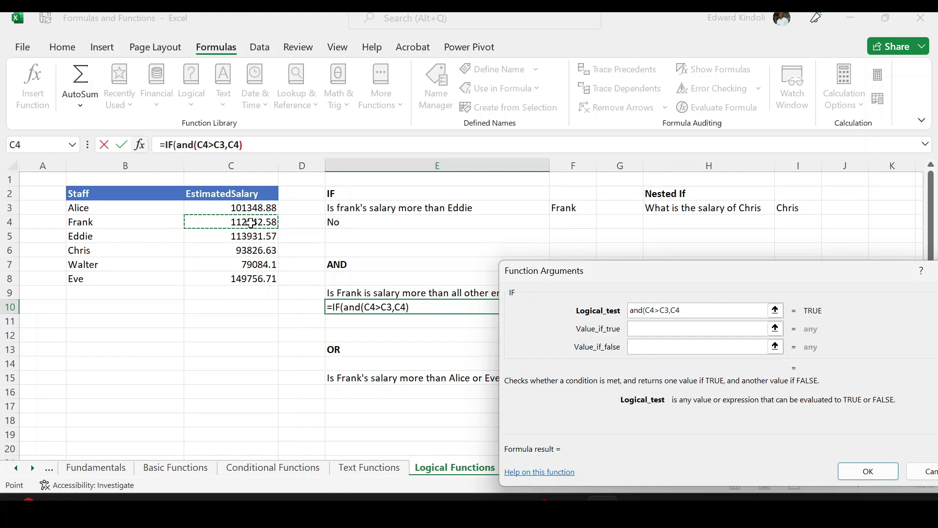
text(>)
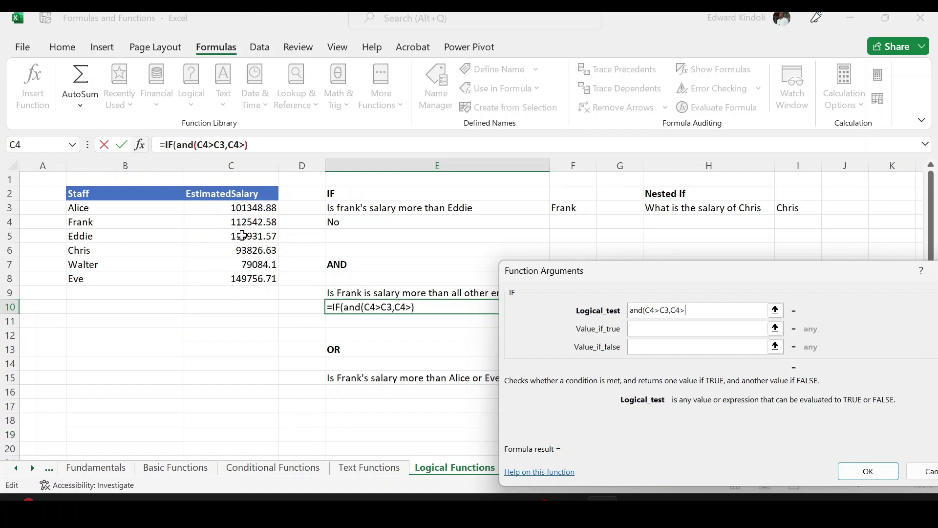
click(242, 236)
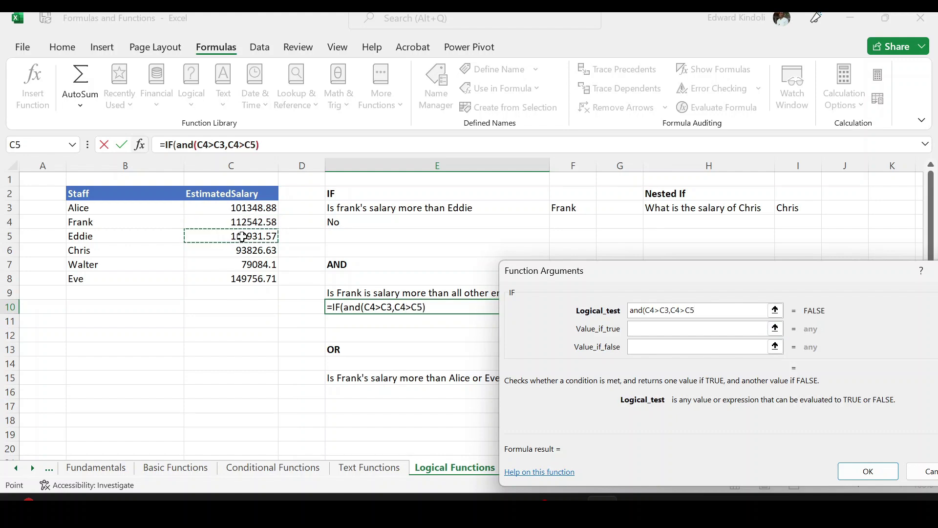
text(,)
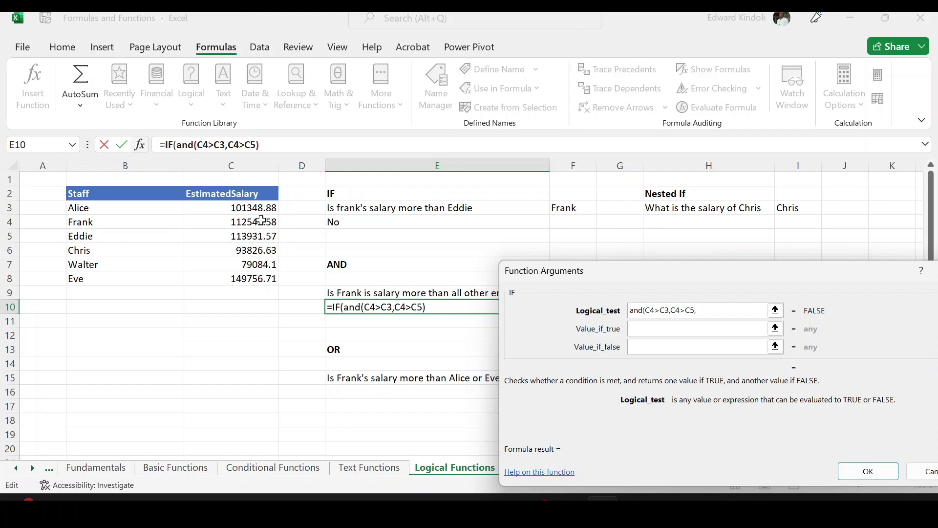
Step: Extend the AND logical test with the comparisons C4>C6 and C4>C7, separated by commas
click(261, 221)
text(>)
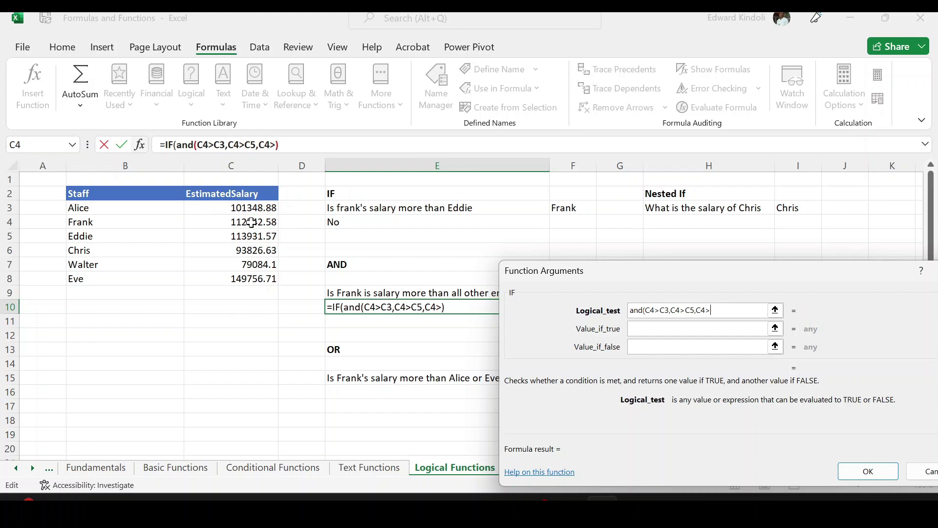
click(247, 251)
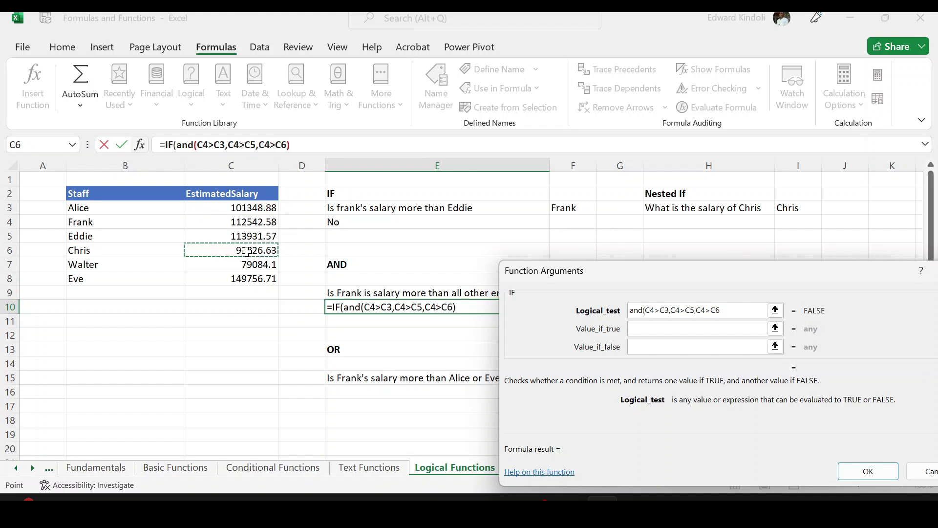
text(,)
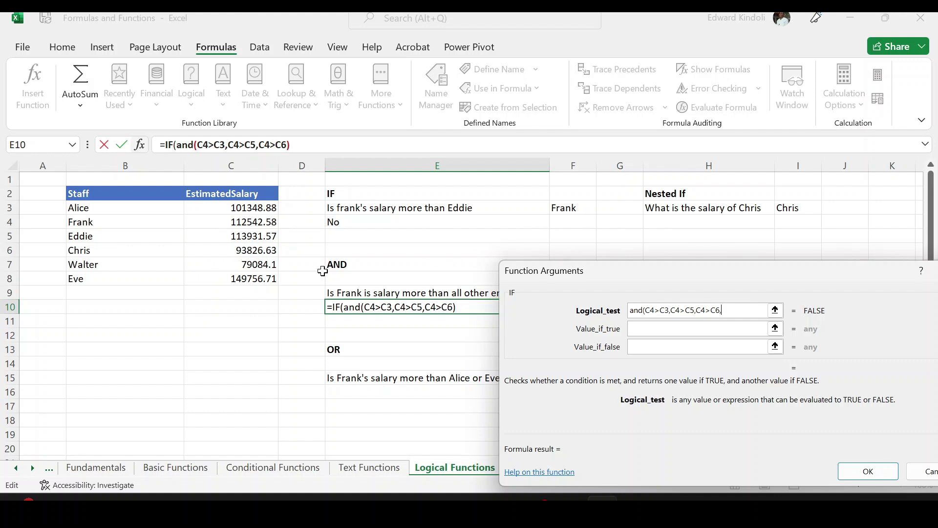
click(249, 224)
text(>)
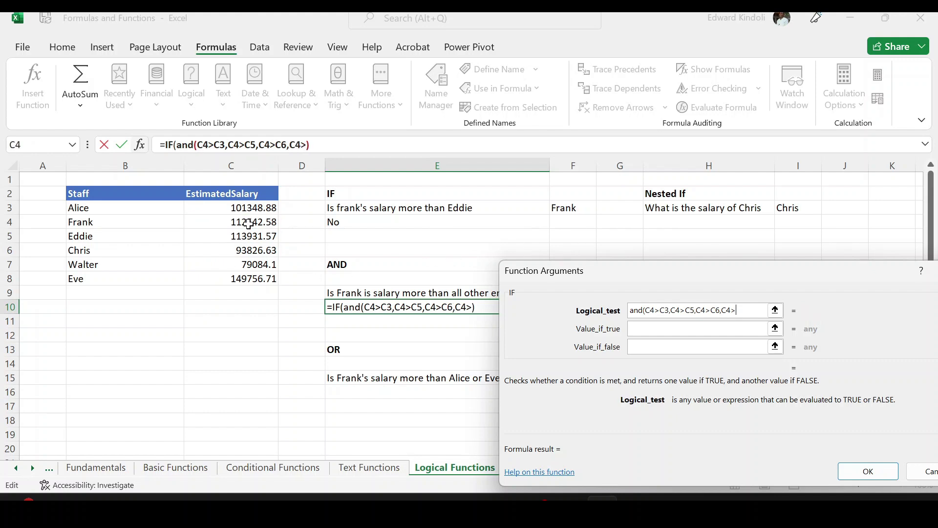
click(244, 265)
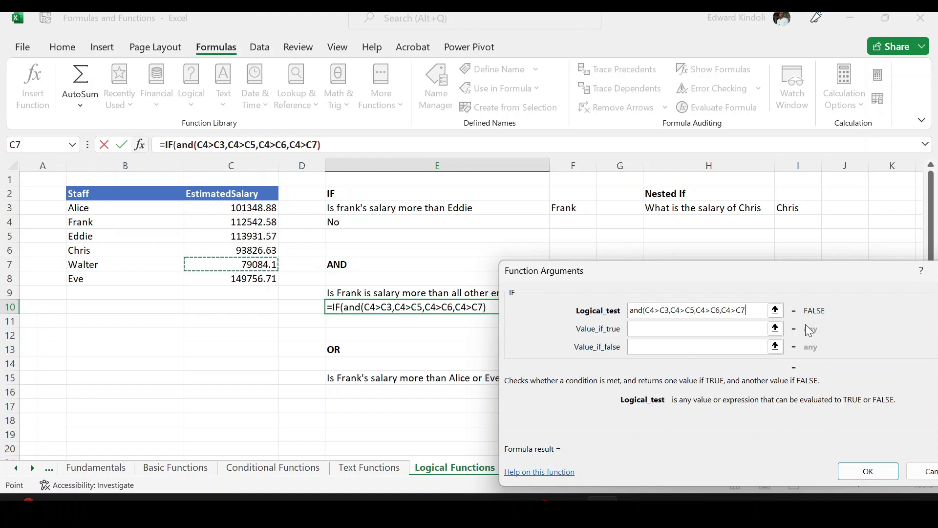
text(,)
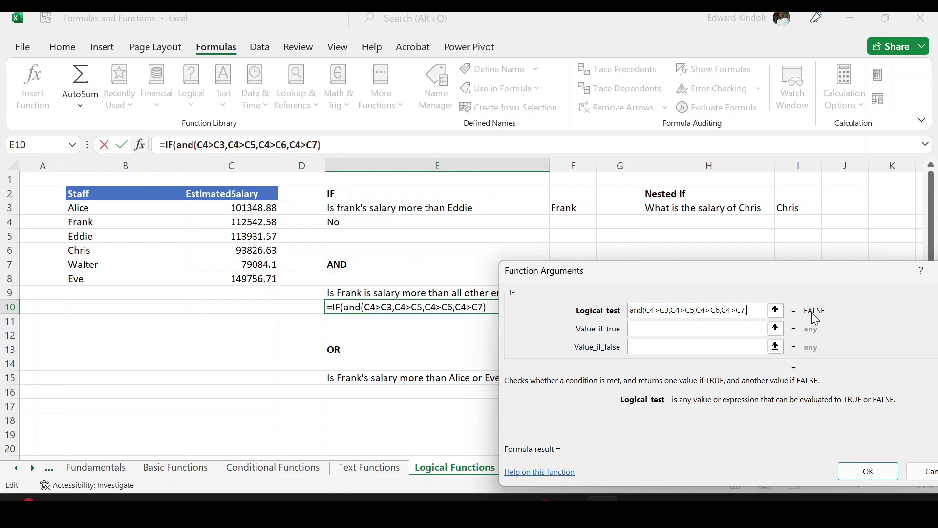
Step: Append C4,C8 as the last arguments of the AND logical test and close its parenthesis
click(262, 223)
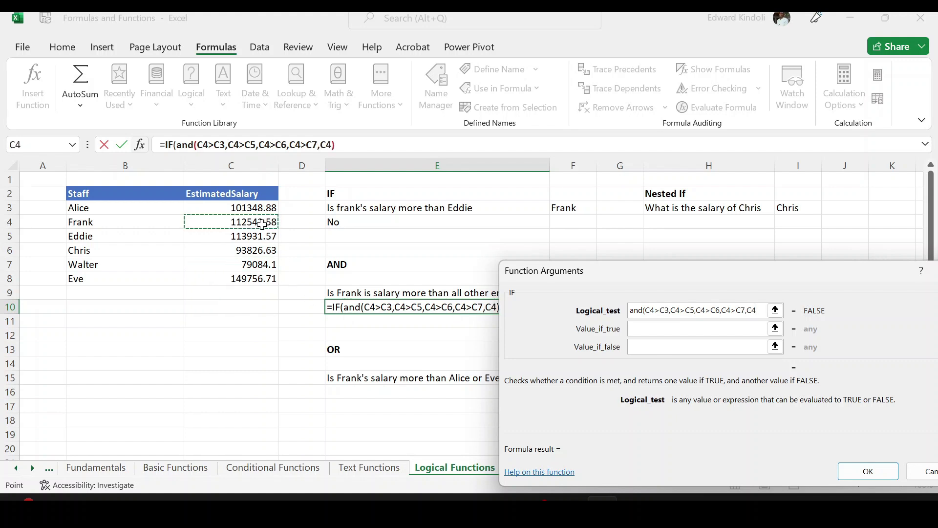
text(,)
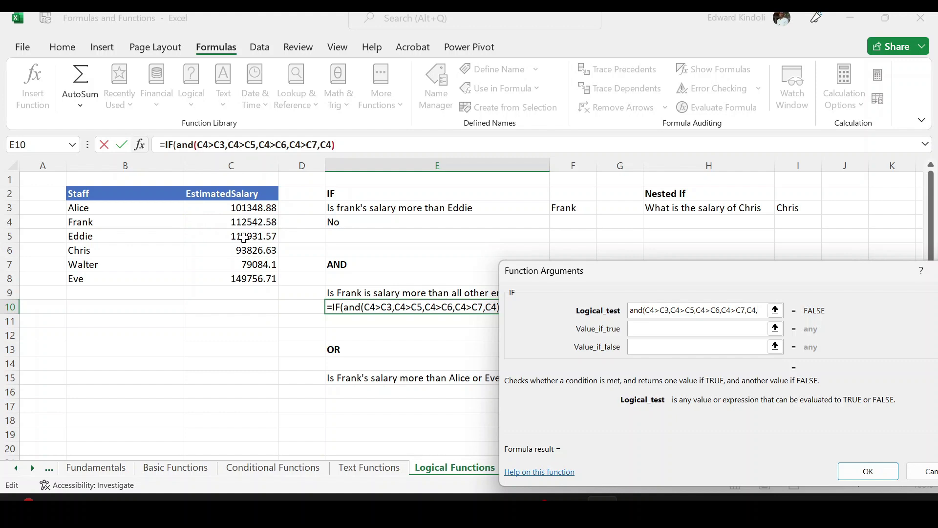
click(243, 279)
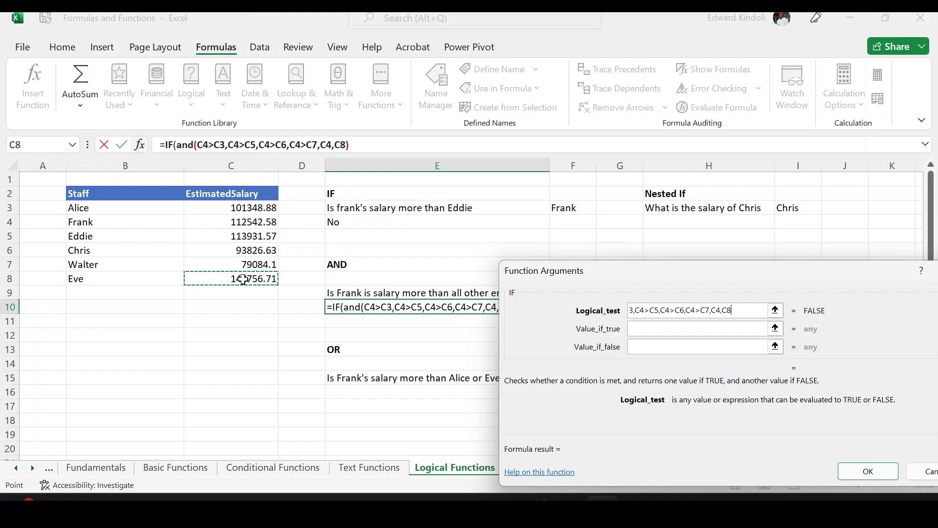
text())
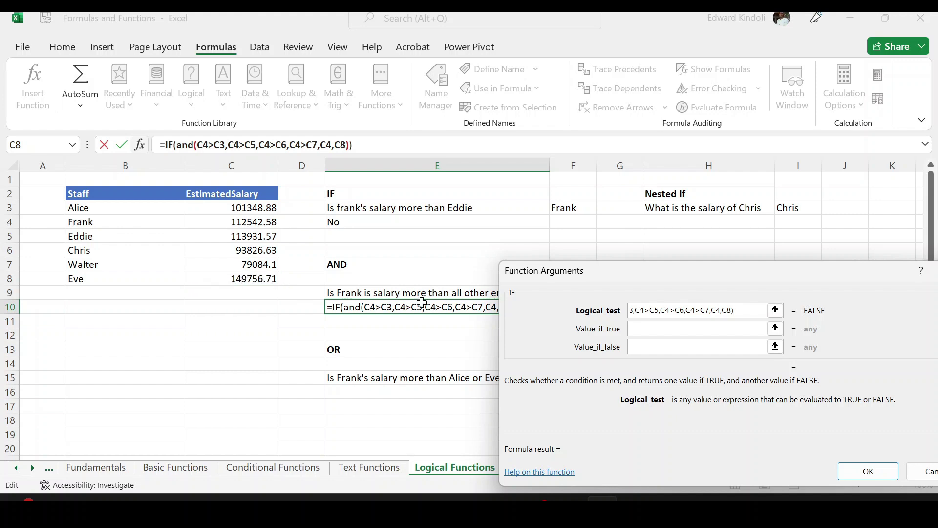
Step: Set the value if true of E10's IF formula to "Yes", including the quotation marks
key(Tab)
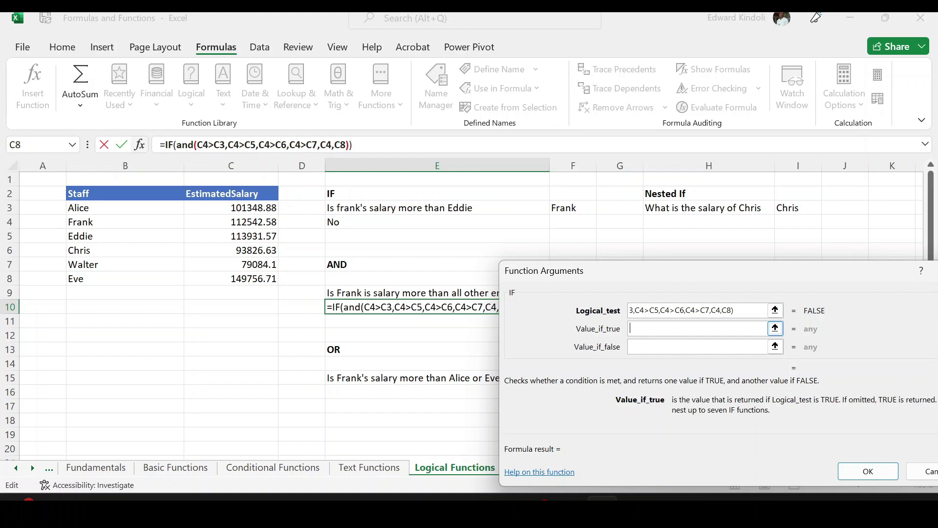
text(Y)
key(BackSpace)
key(BackSpace)
key(BackSpace)
text("Yes")
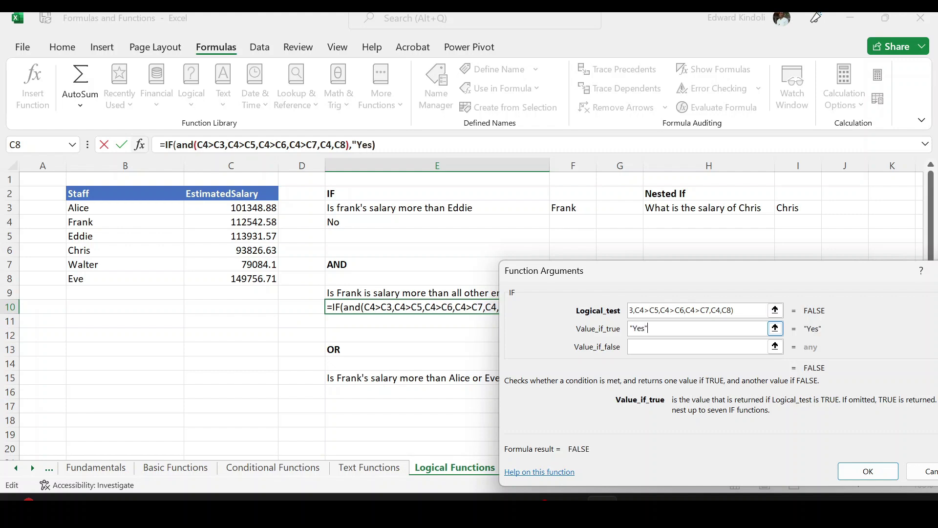
Step: Set the value if false to "No" and confirm the IF formula in E10
click(657, 345)
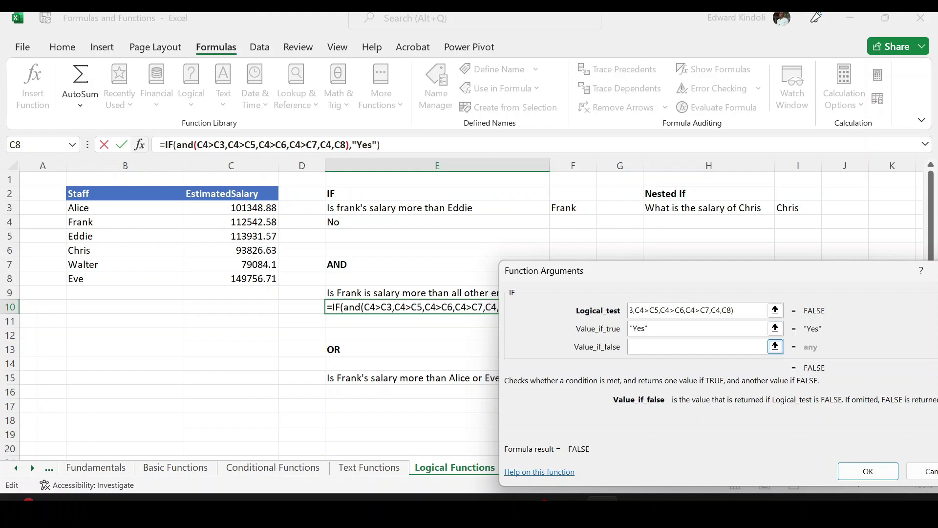
text(")
text(N0)
key(BackSpace)
text(o")
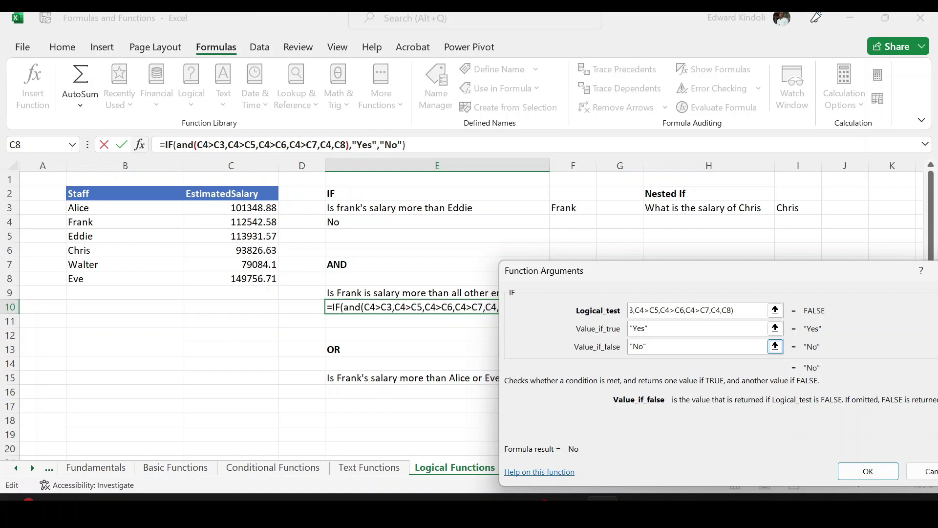
click(872, 471)
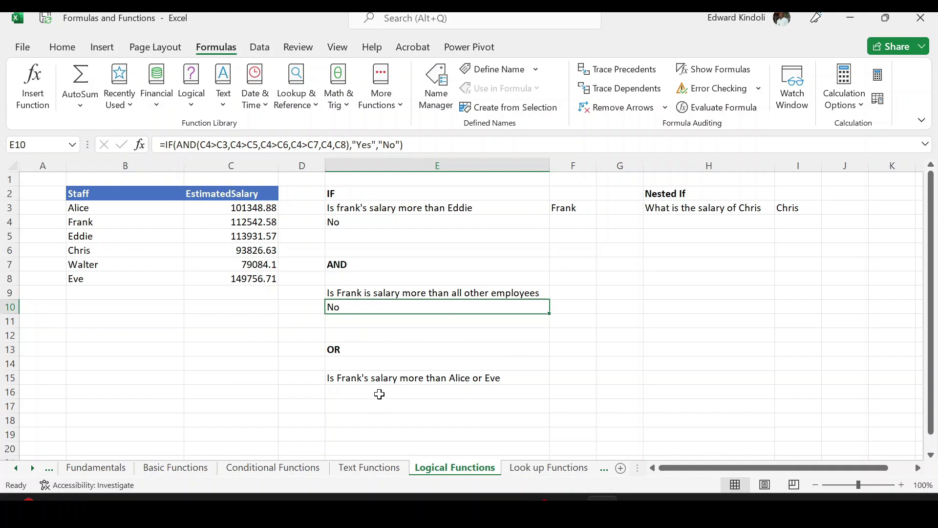
Step: Copy the full IF(AND) formula text from cell E10 and try to paste it into cell E16
click(383, 393)
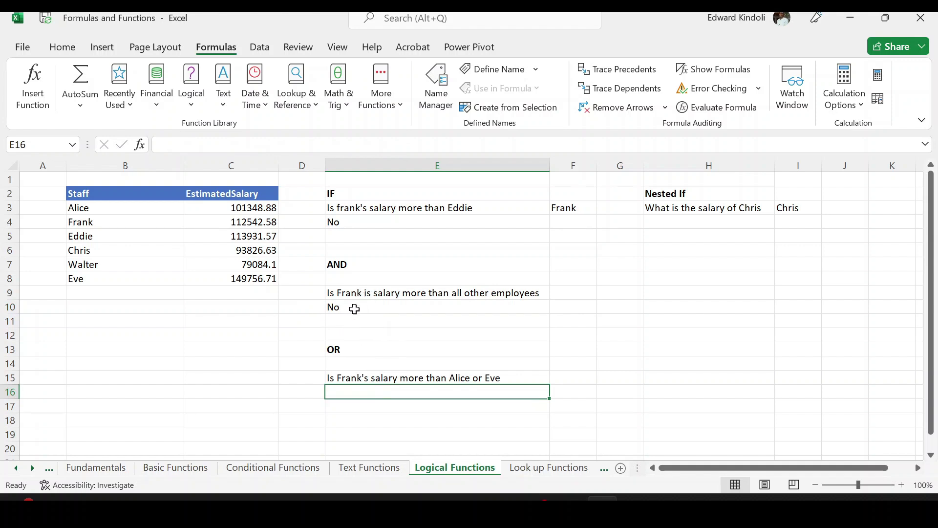
click(357, 307)
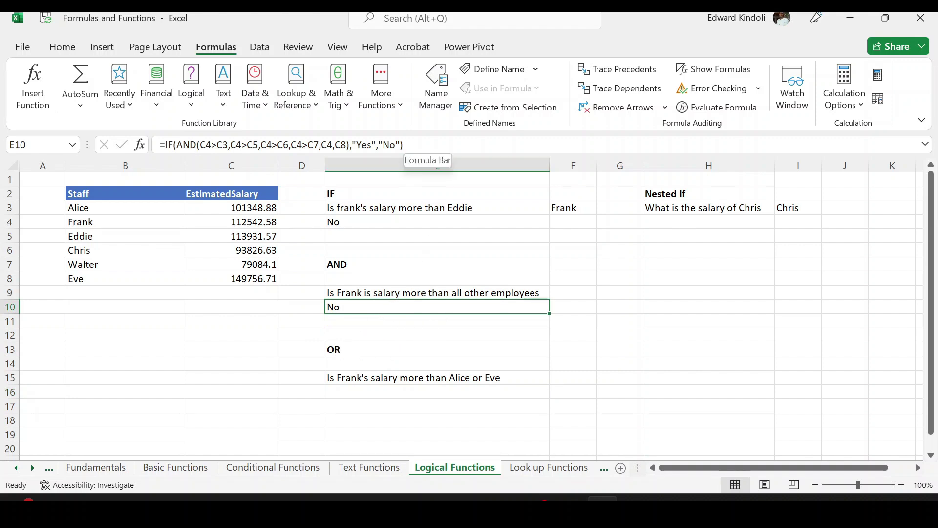
drag(404, 144, 163, 144)
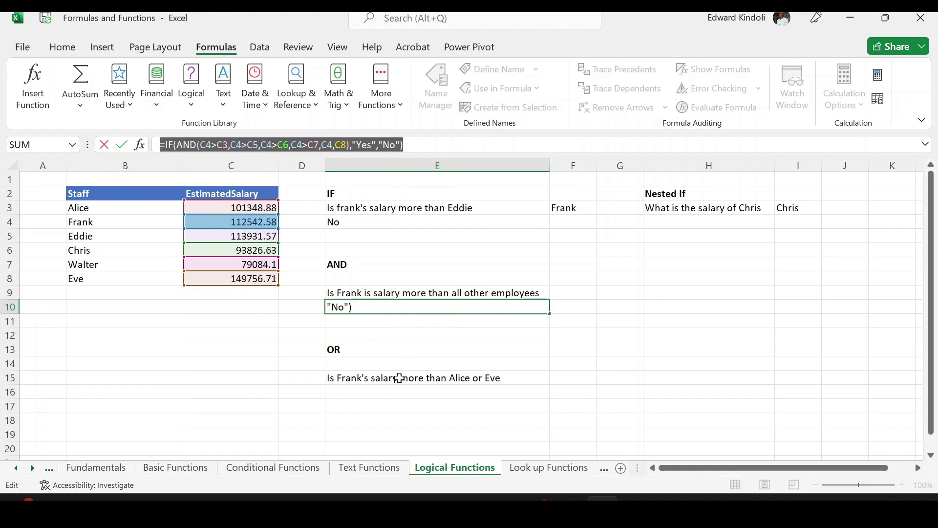
click(387, 393)
key(ctrl+v)
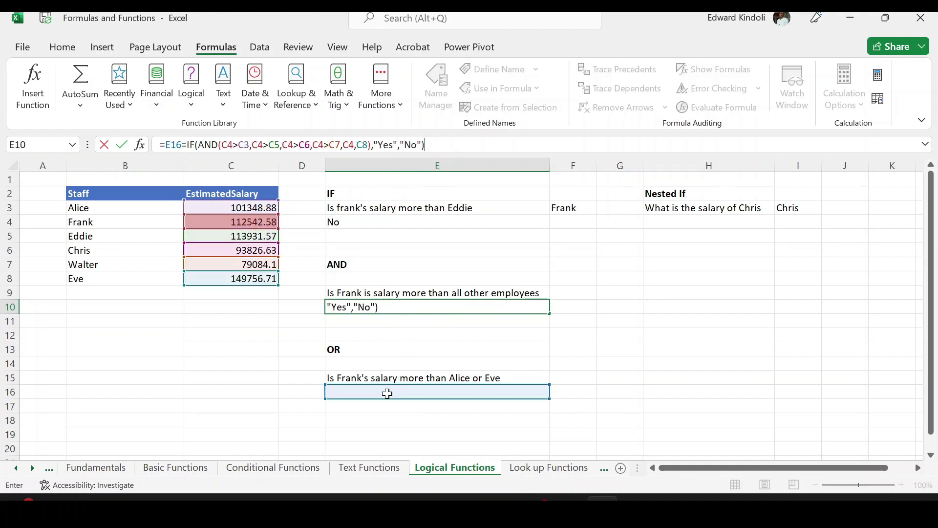
click(457, 391)
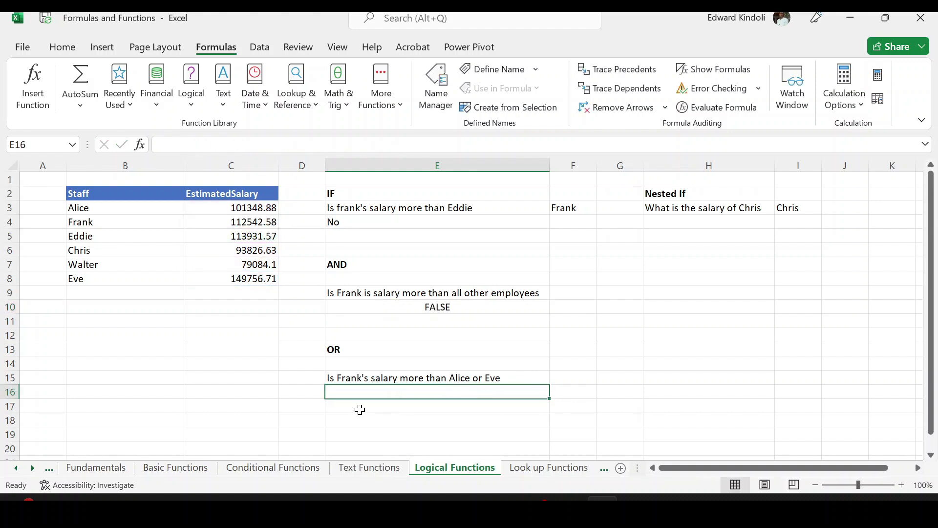
Step: Paste the copied IF formula into cell E16, keeping only one leading equals sign
text(=)
key(ctrl+v)
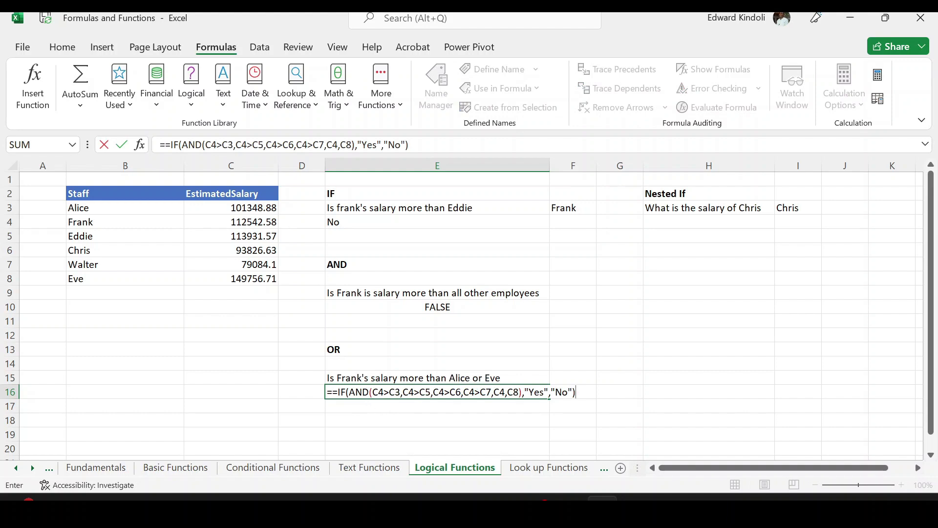
key(BackSpace)
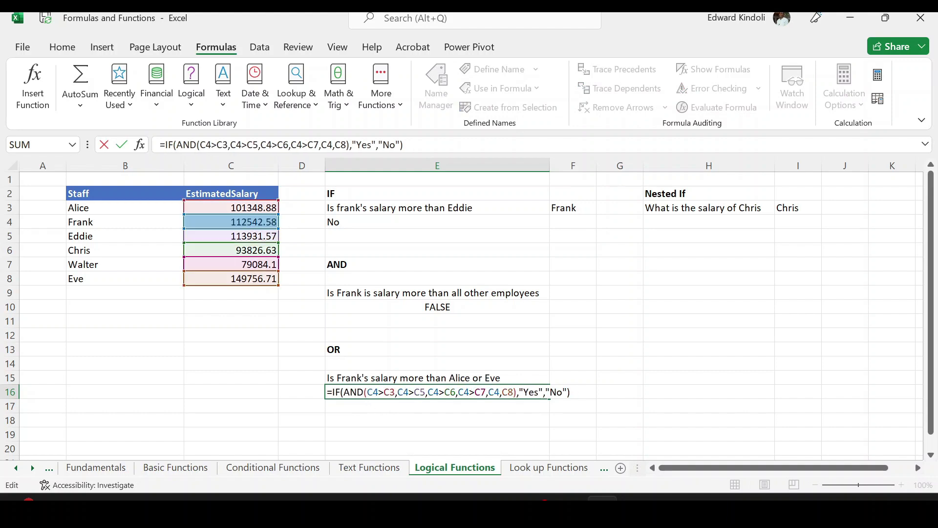
Step: Replace AND with OR in E16's pasted formula, enter it, and select the cell again
click(363, 392)
key(BackSpace)
key(BackSpace)
key(BackSpace)
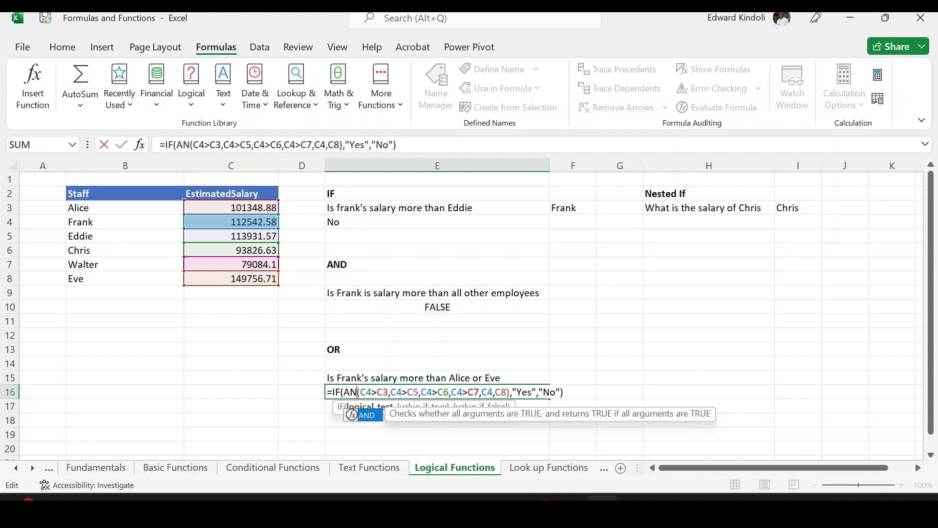
text(OR)
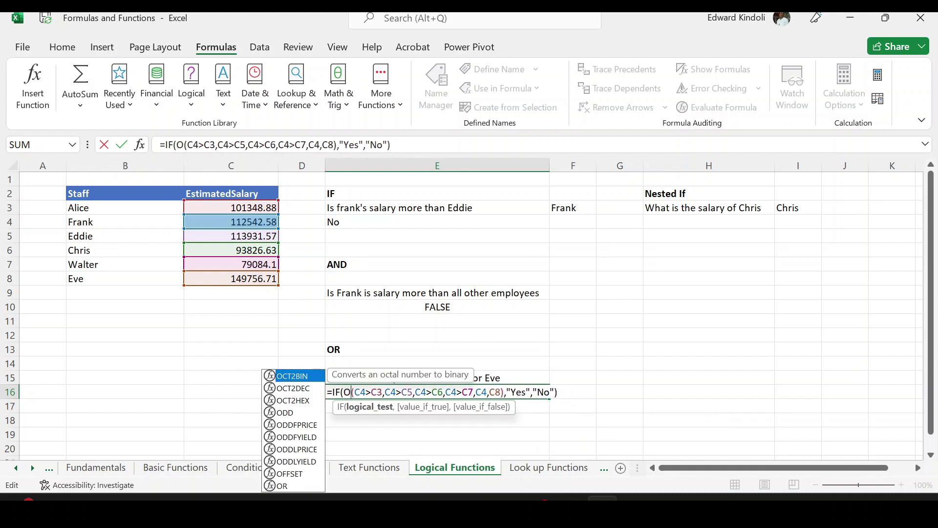
key(Return)
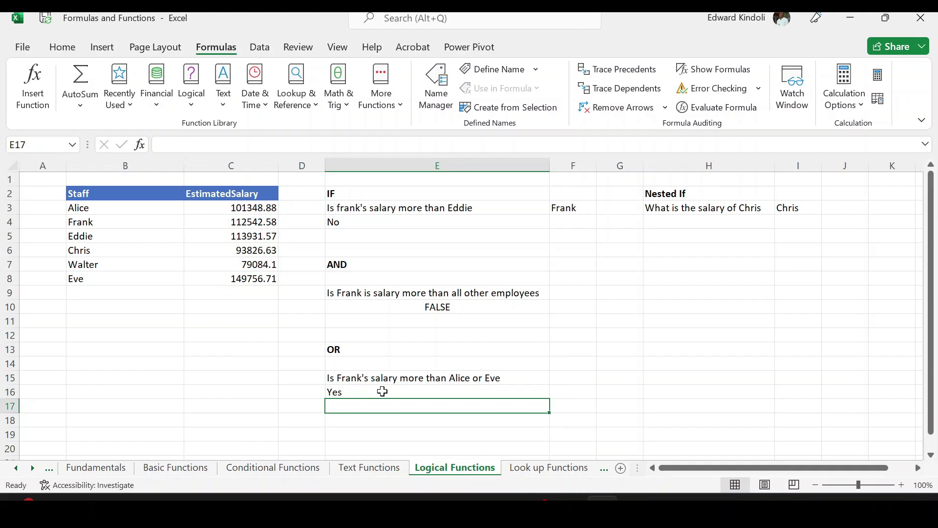
click(383, 391)
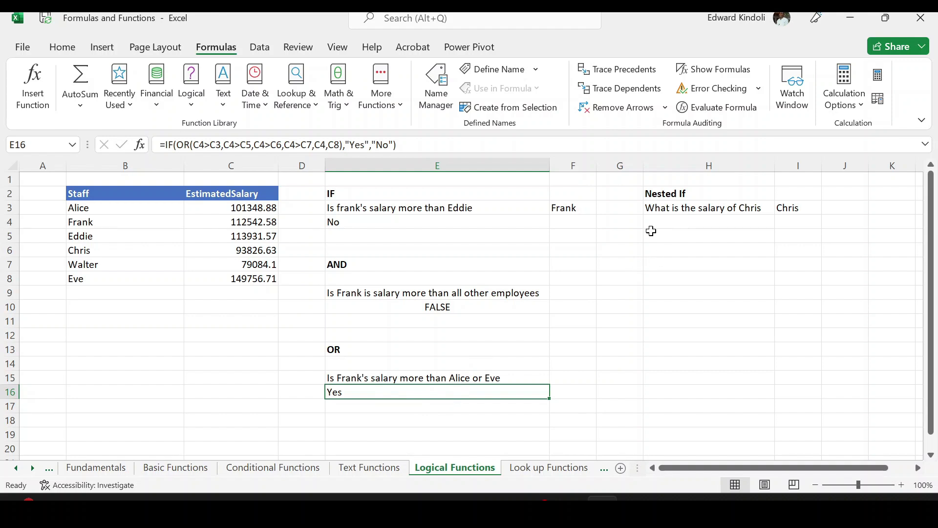
Step: Begin an IF formula in cell H4 that tests I3=B3 and returns C3 when true, ending with a comma
click(669, 223)
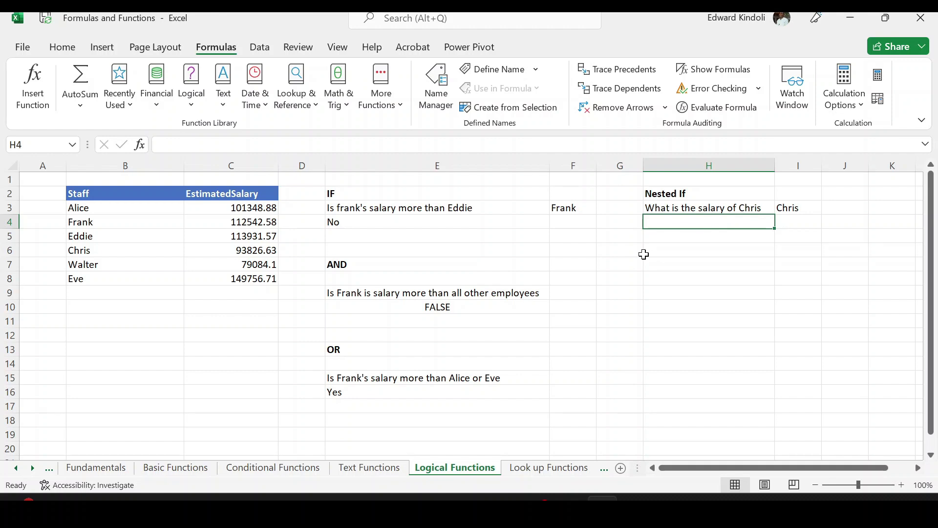
text(=if)
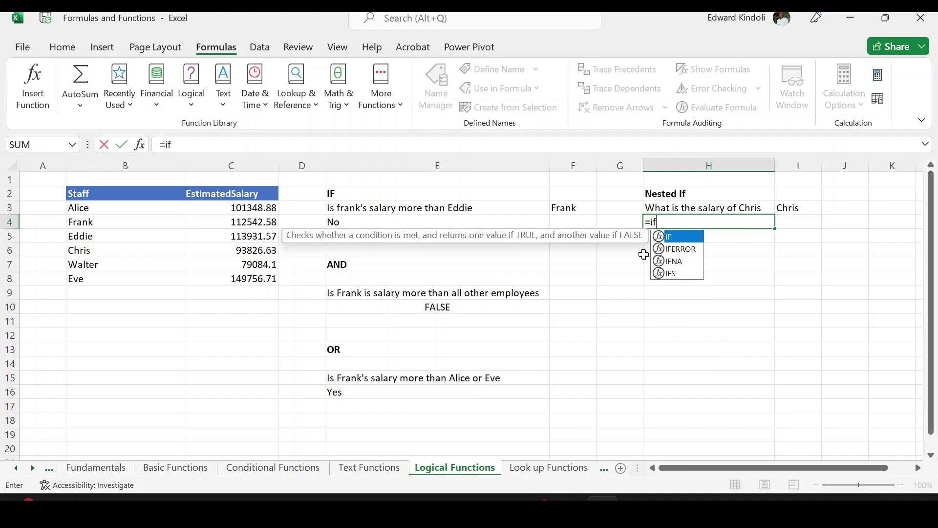
double_click(669, 237)
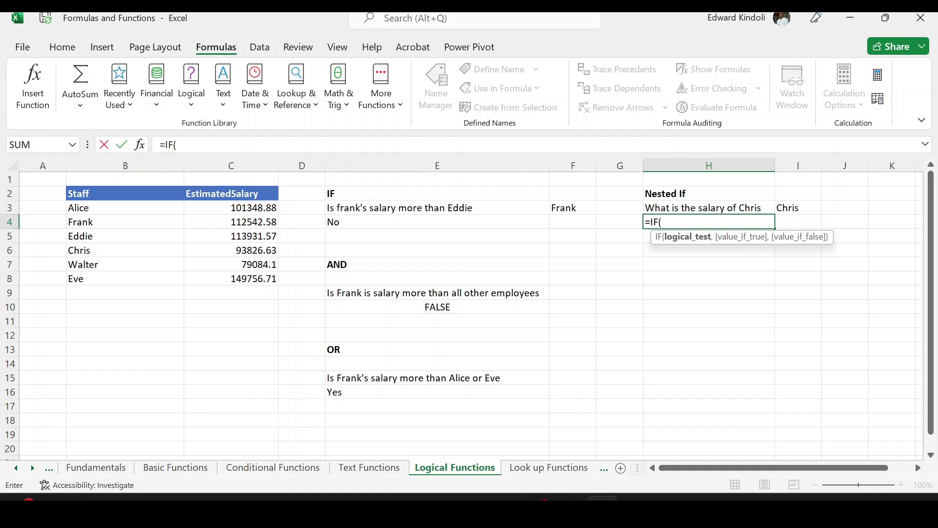
click(787, 204)
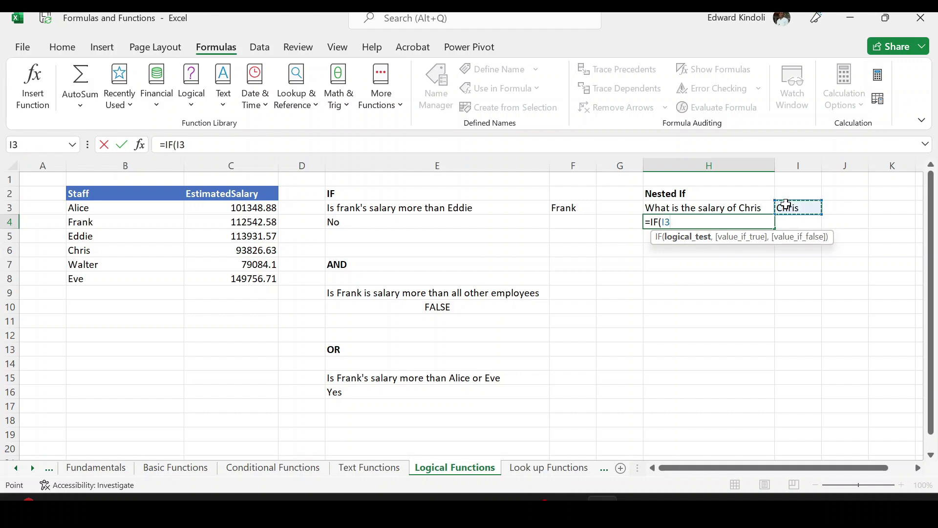
text(=)
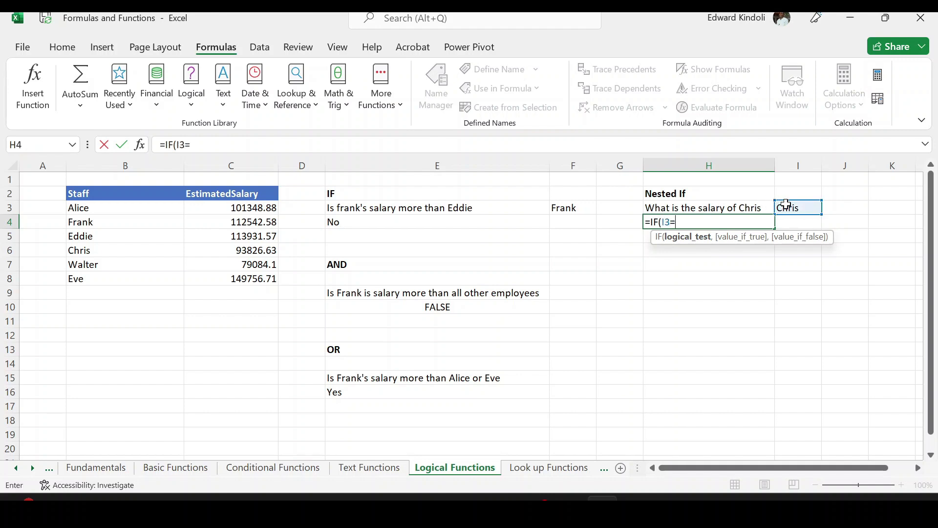
click(88, 209)
text(,)
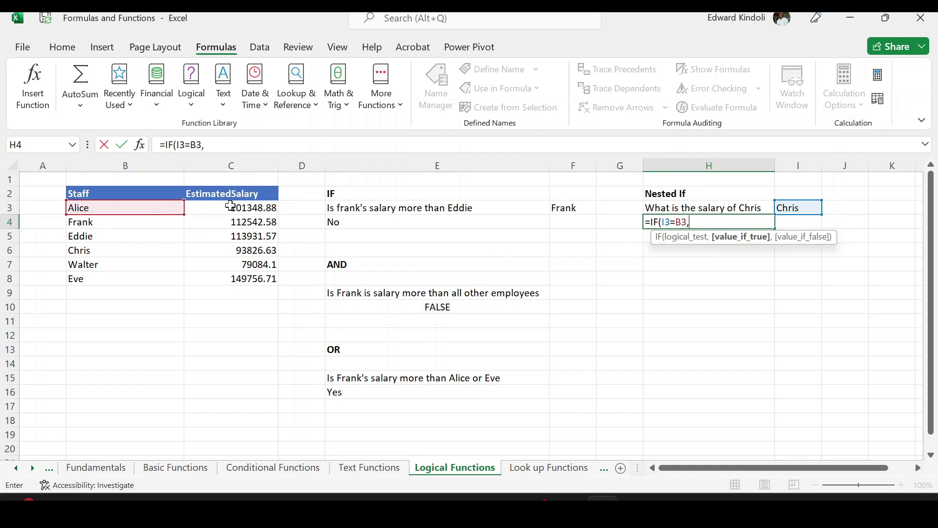
click(230, 206)
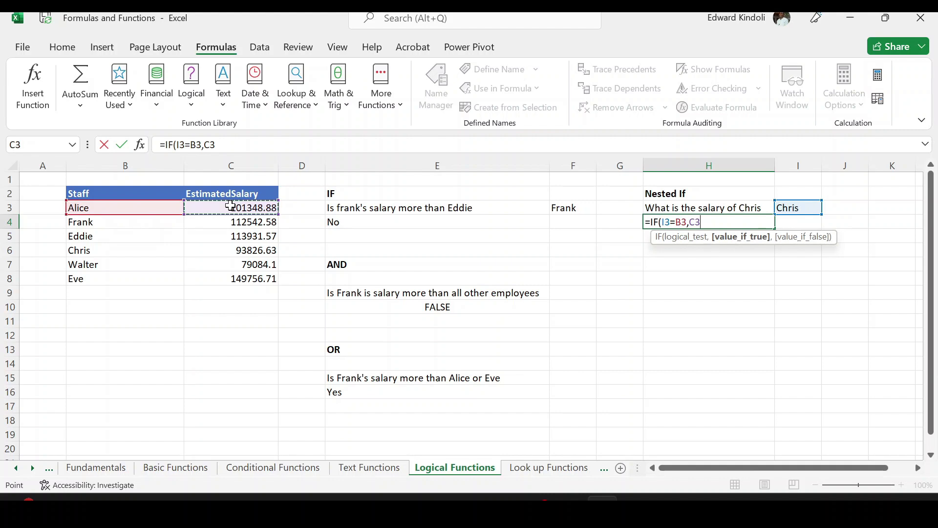
text(,)
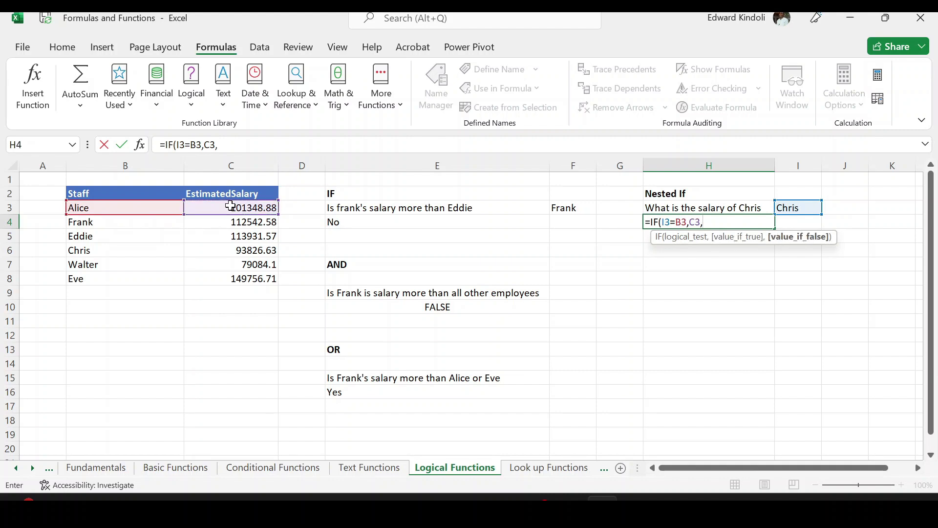
Step: Nest a second IF as the false value in H4, testing I3=B4 and returning C4, ending with a comma
text(if)
key(Tab)
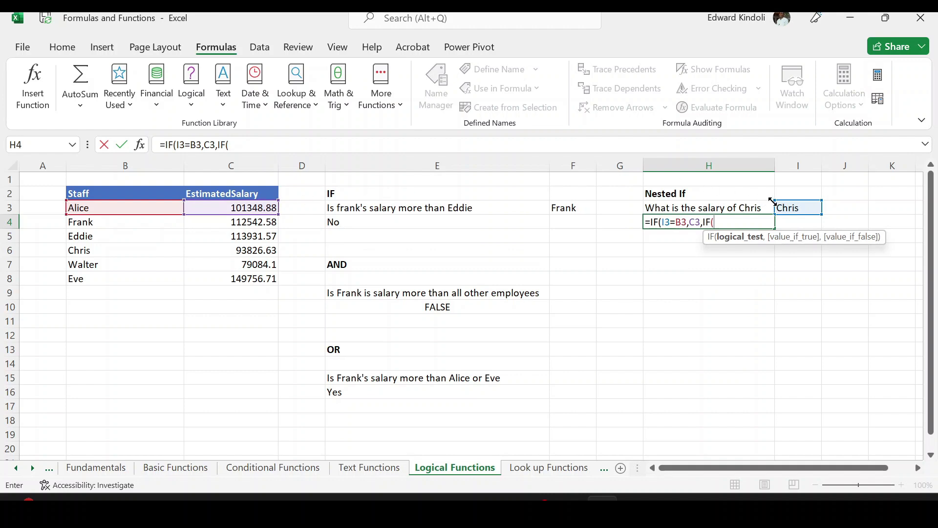
click(787, 207)
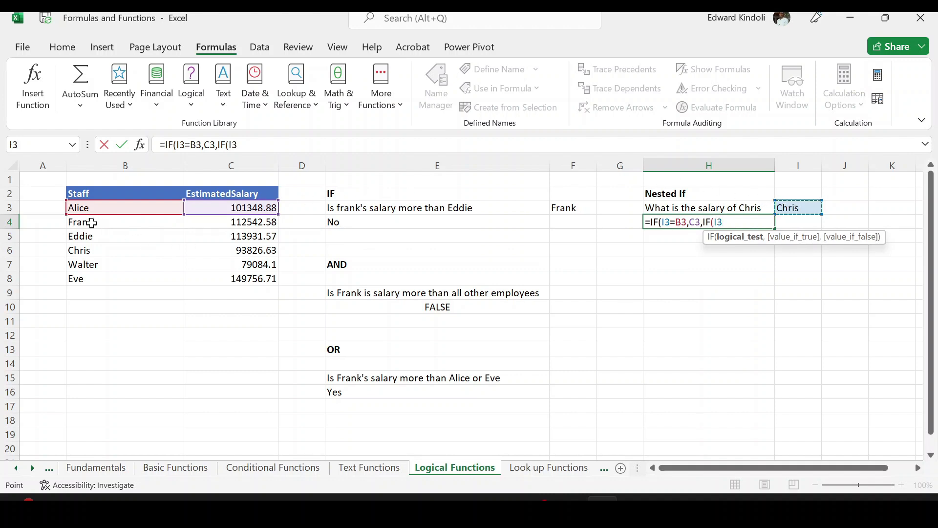
click(92, 223)
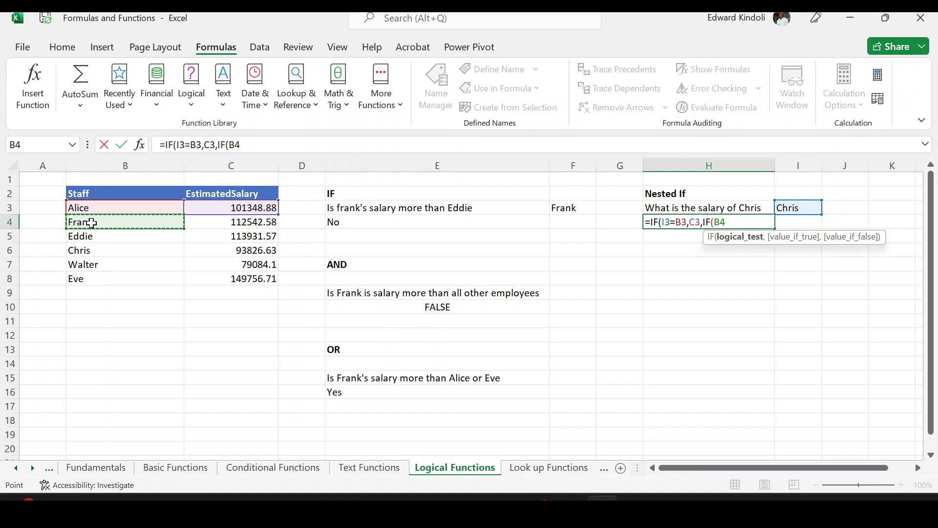
key(BackSpace)
key(BackSpace)
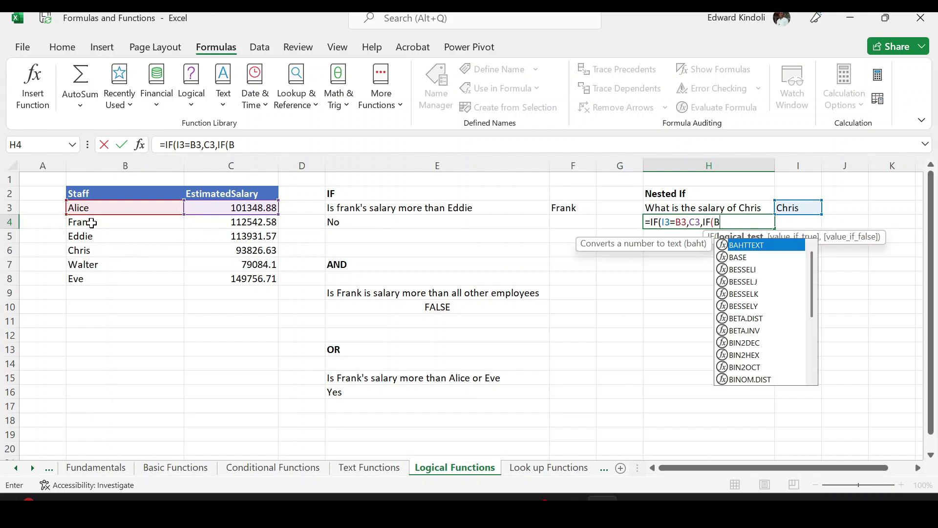
click(792, 209)
text(=)
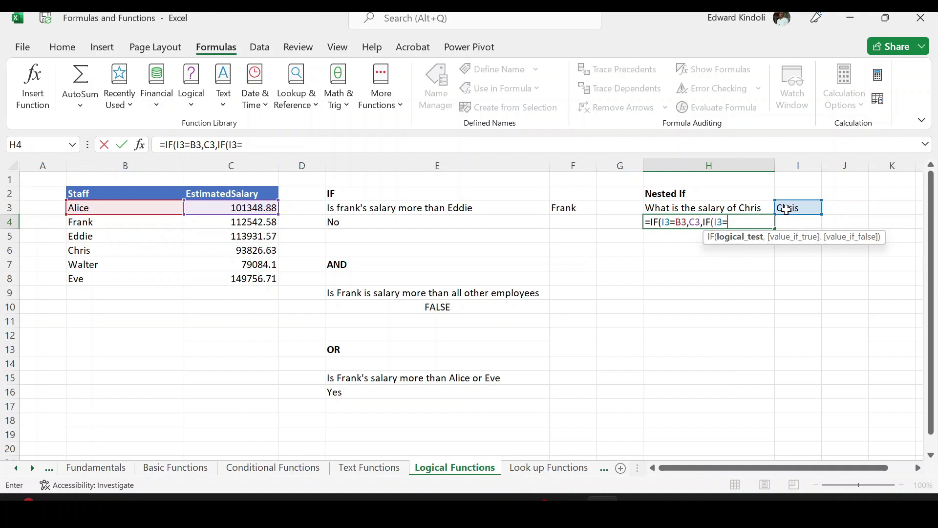
click(118, 223)
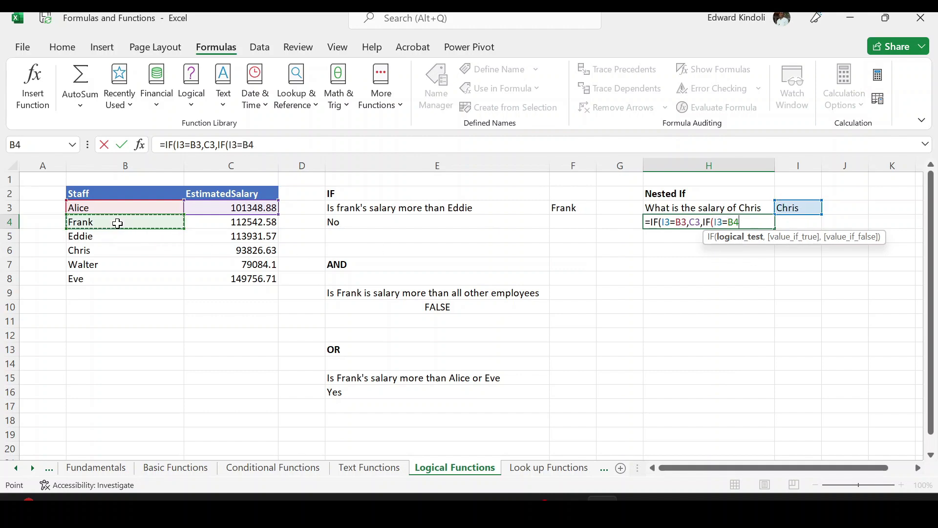
text(,)
click(224, 223)
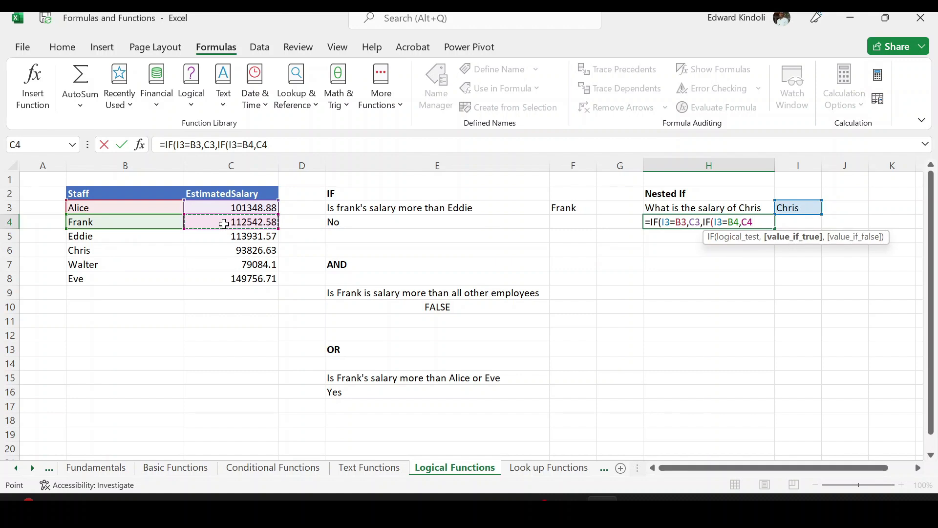
text(,)
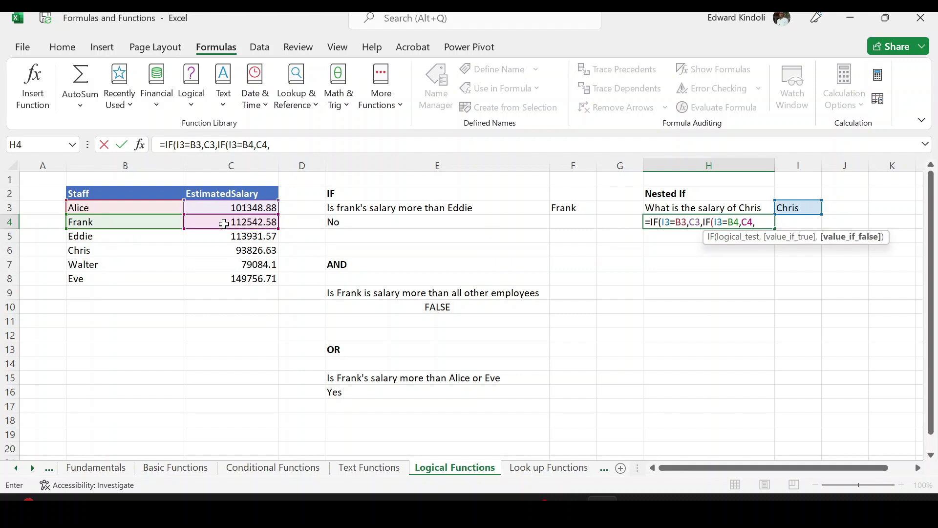
Step: Open a third nested IF as the false value of the second IF in H4
text(if)
key(Tab)
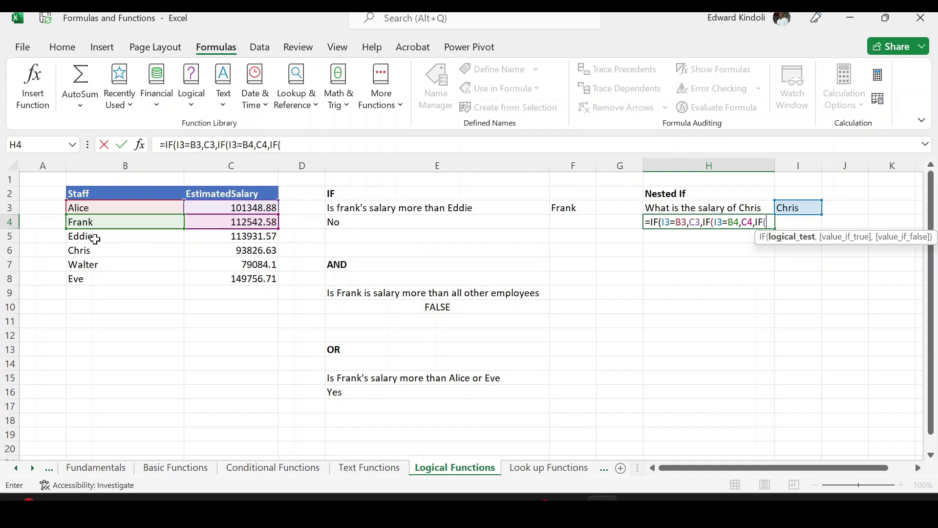
click(804, 210)
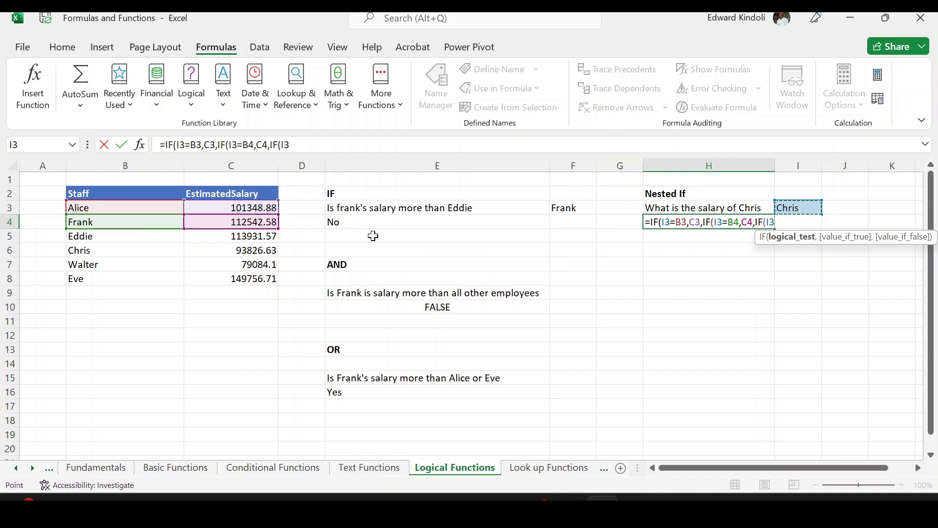
click(114, 237)
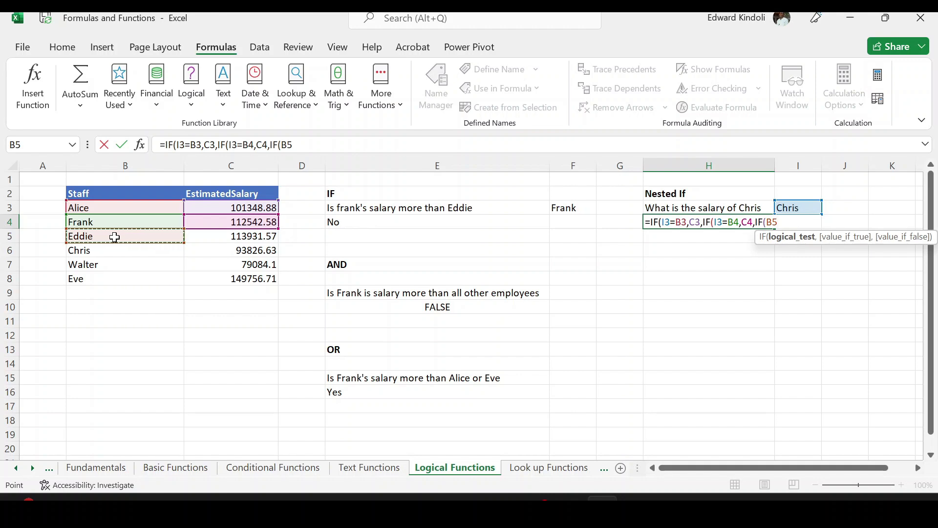
key(BackSpace)
key(BackSpace)
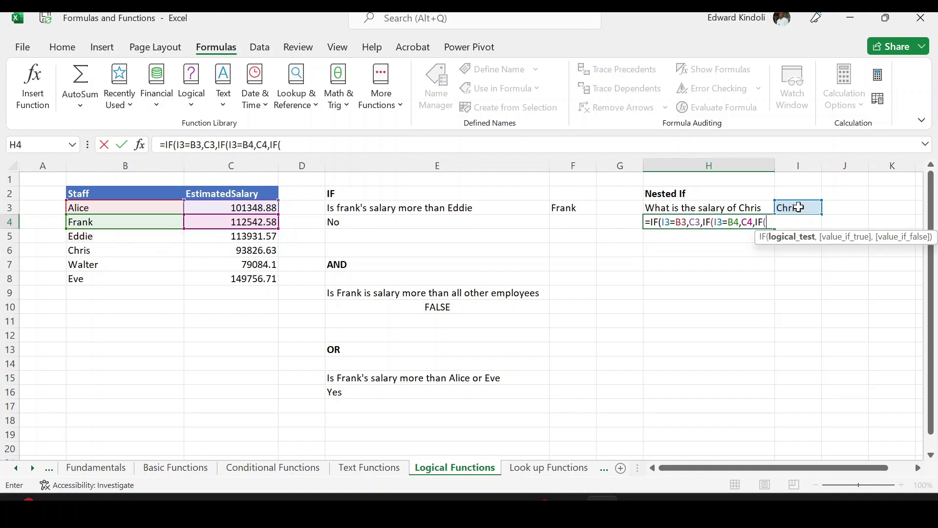
Step: Make the third IF in H4 test I3=B5 and return C5, with a fourth IF opened as its false value
click(798, 206)
text(=)
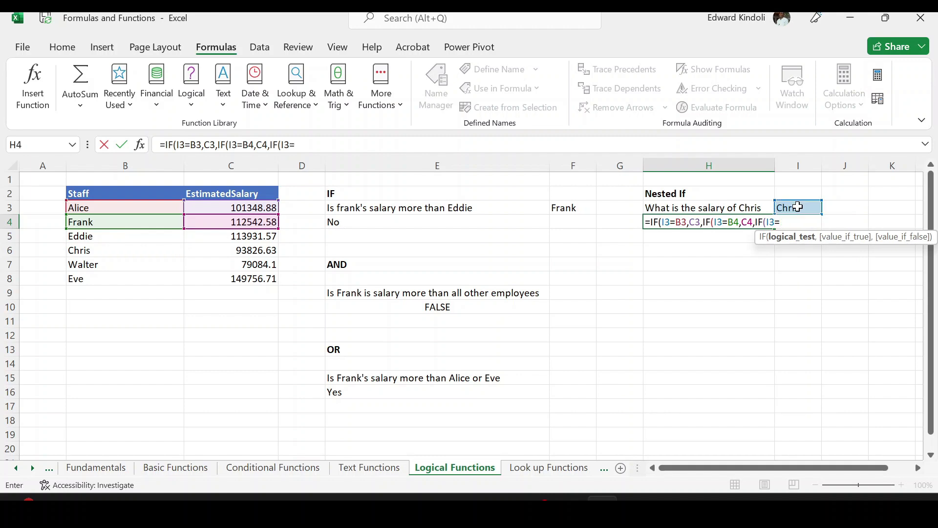
click(118, 237)
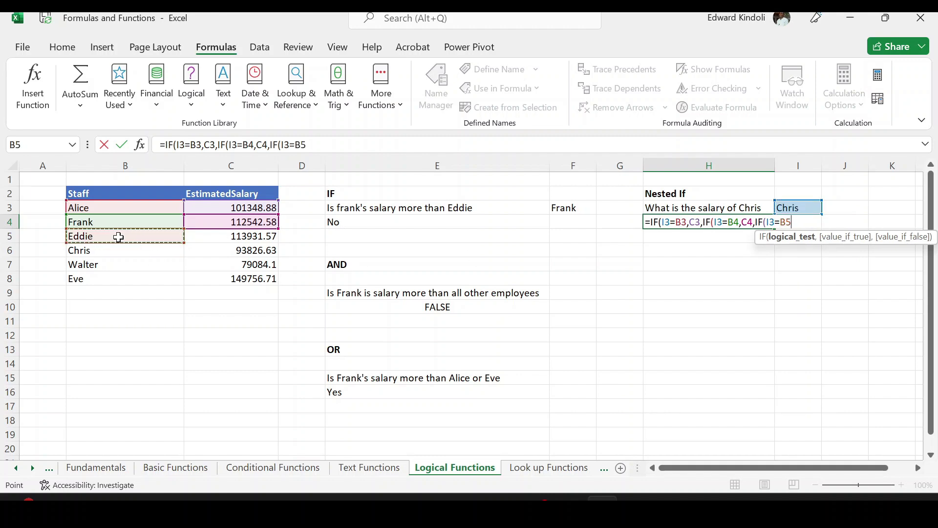
text(,)
click(243, 236)
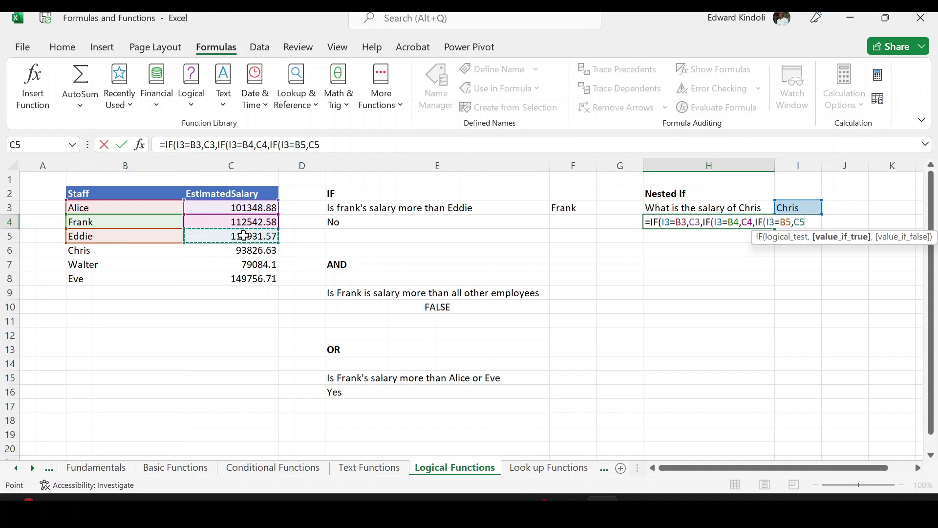
text(,)
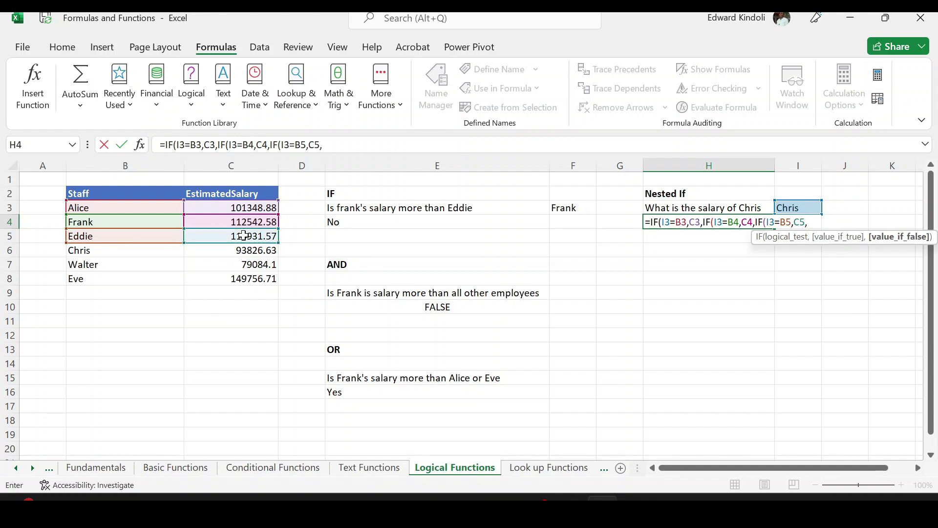
text(if)
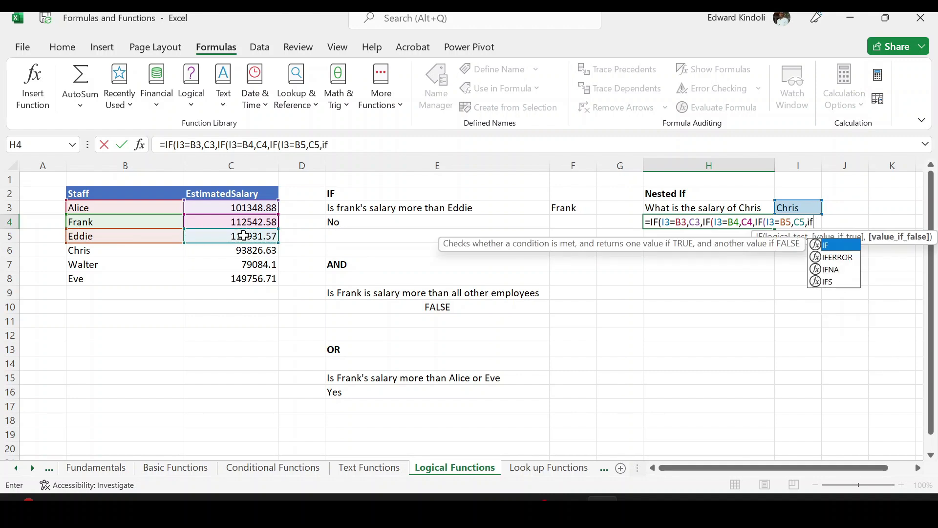
key(Tab)
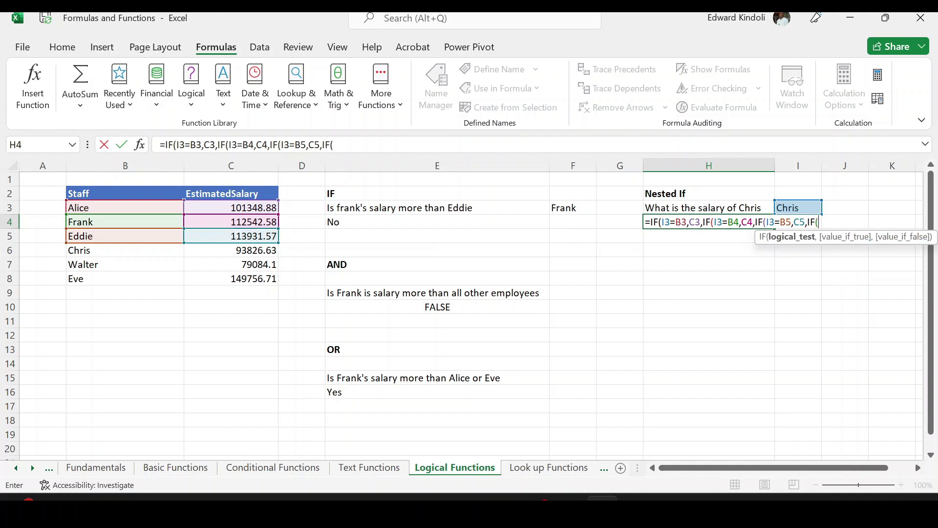
click(804, 205)
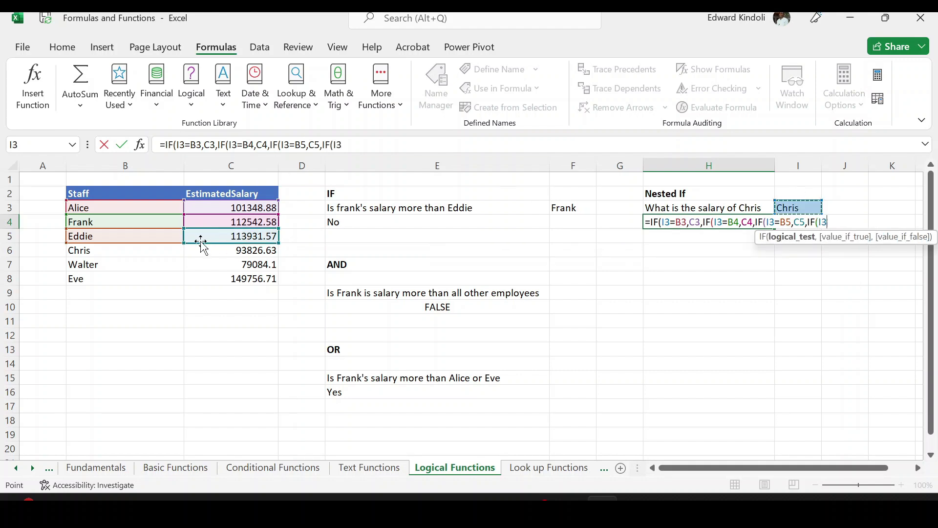
click(102, 250)
text(,)
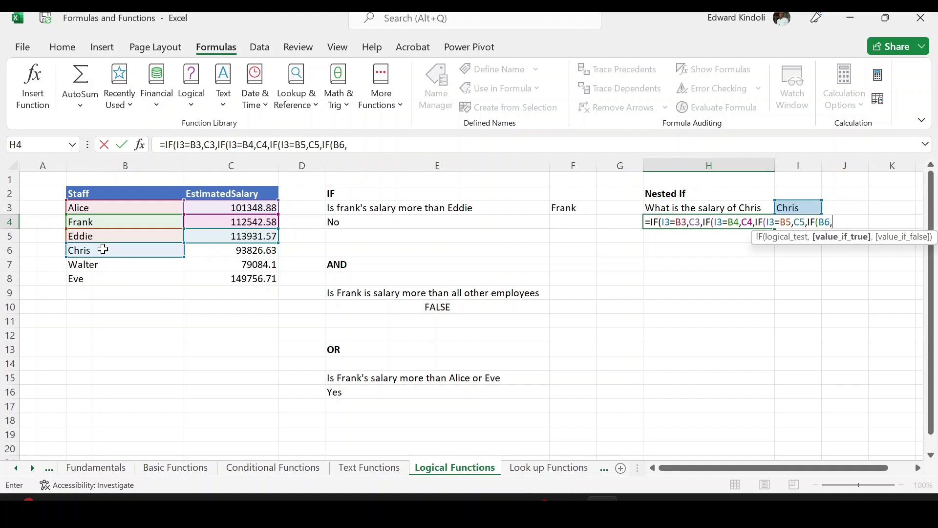
key(BackSpace)
key(BackSpace)
key(BackSpace)
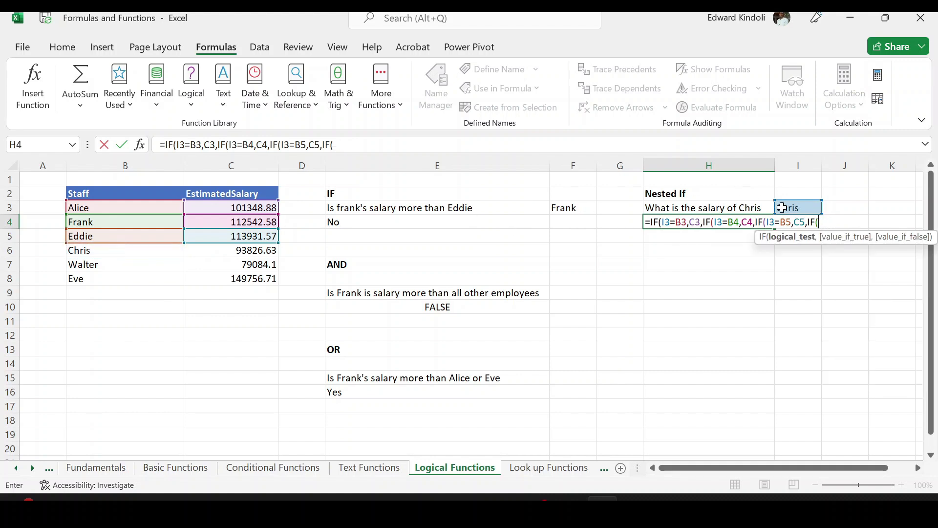
Step: Make the fourth IF in H4 test I3=B6 and return C6 when true
click(788, 208)
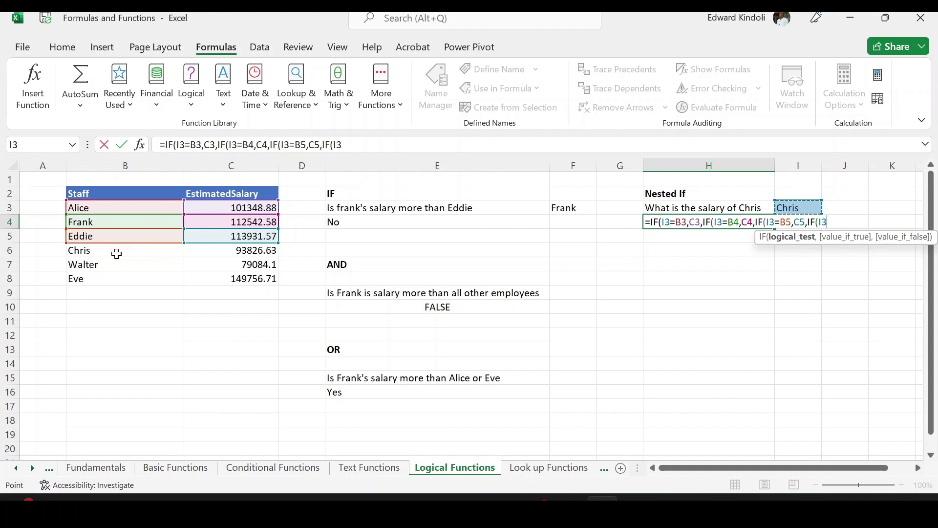
text(=)
click(84, 251)
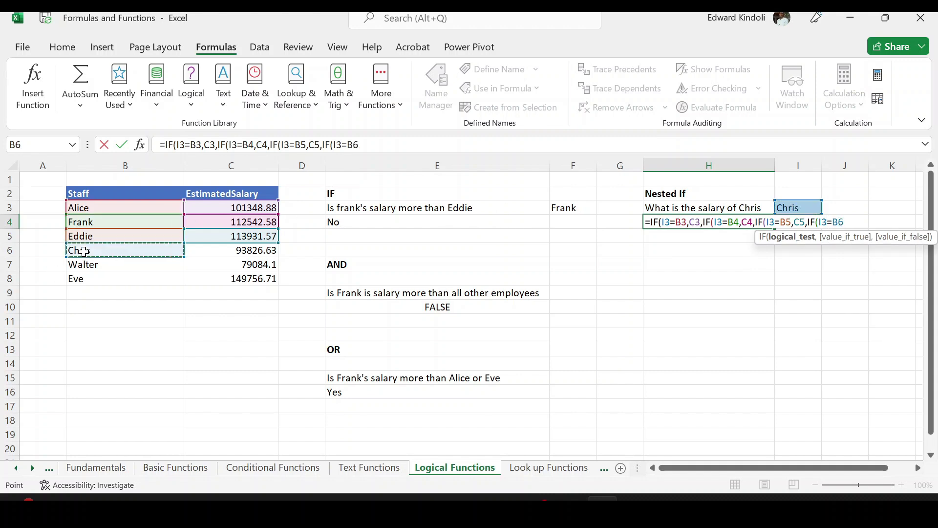
text(,)
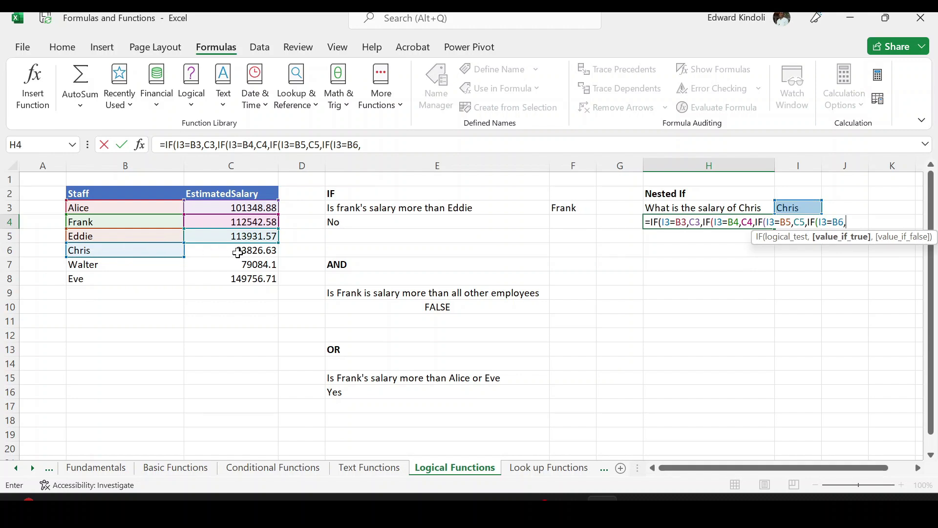
click(239, 252)
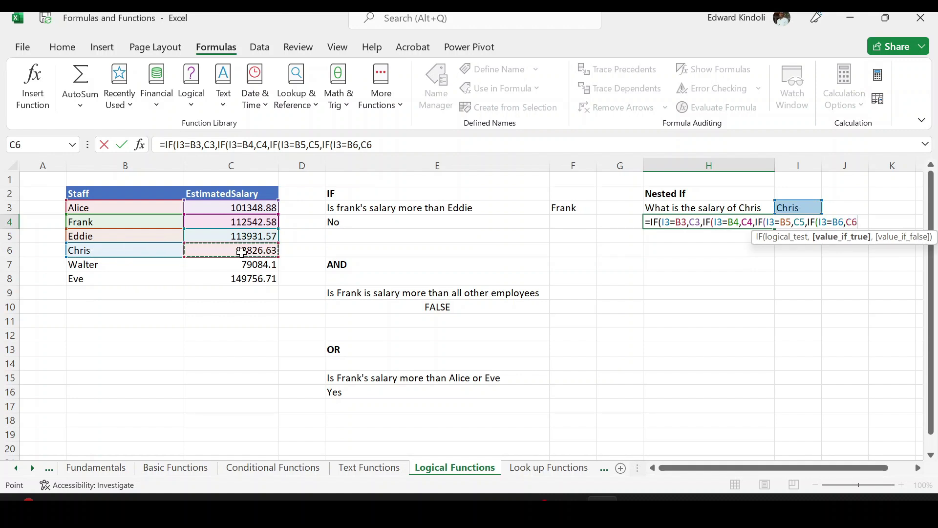
Step: Nest a fifth IF as the false value in H4, testing I3=B7 and returning C7 when true
text(,if)
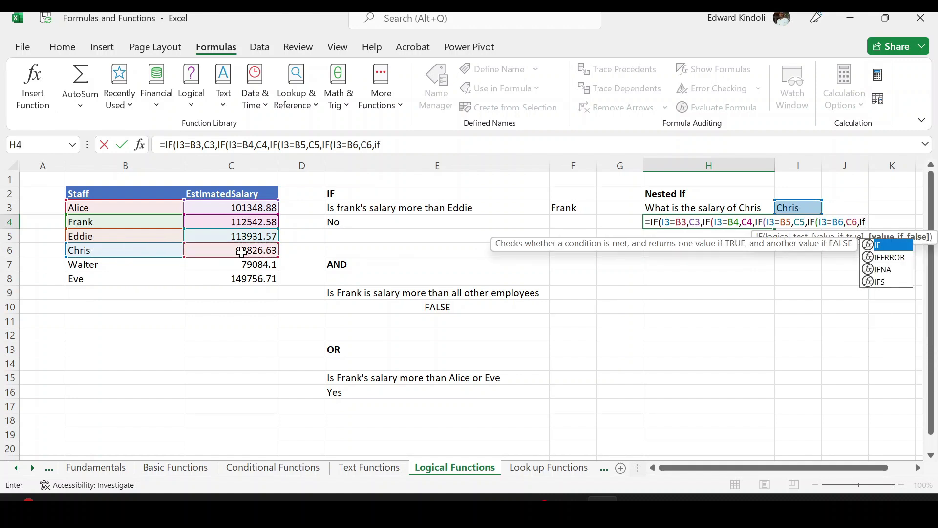
key(Tab)
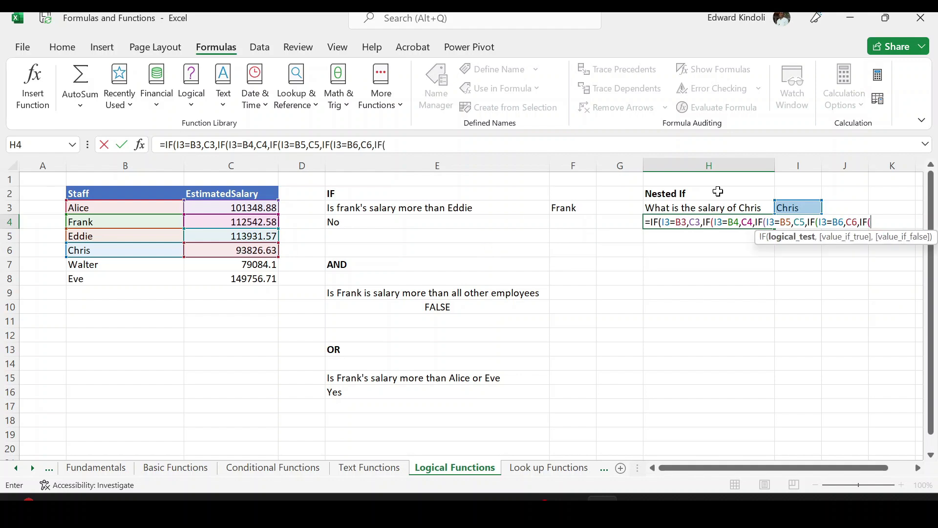
click(797, 208)
text(=)
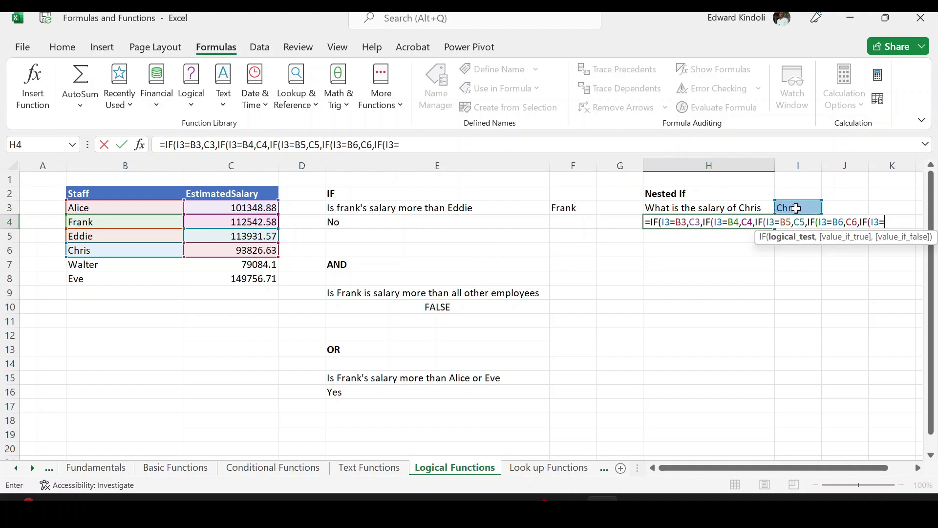
click(123, 264)
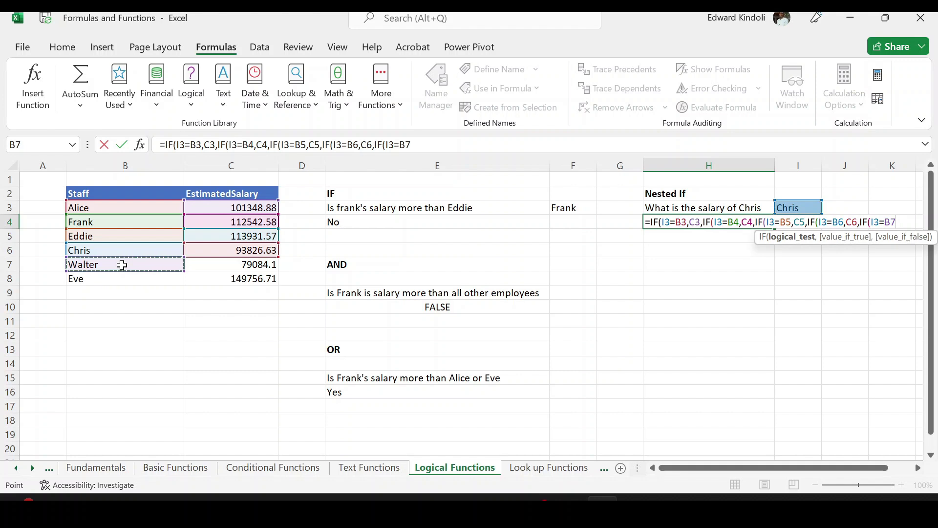
text(,)
click(222, 264)
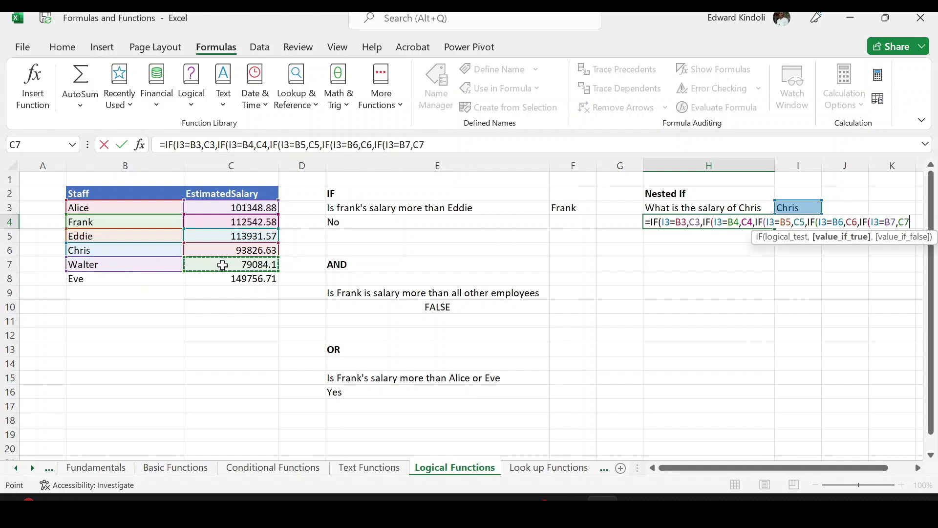
Step: Nest a sixth IF as the false value in H4, with B8 as its test and C8 as its true value
text(,if)
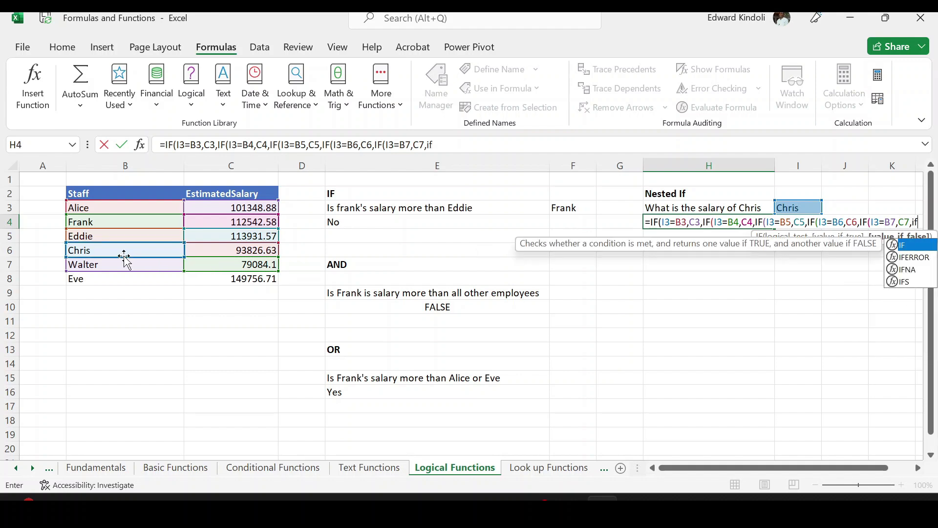
click(792, 215)
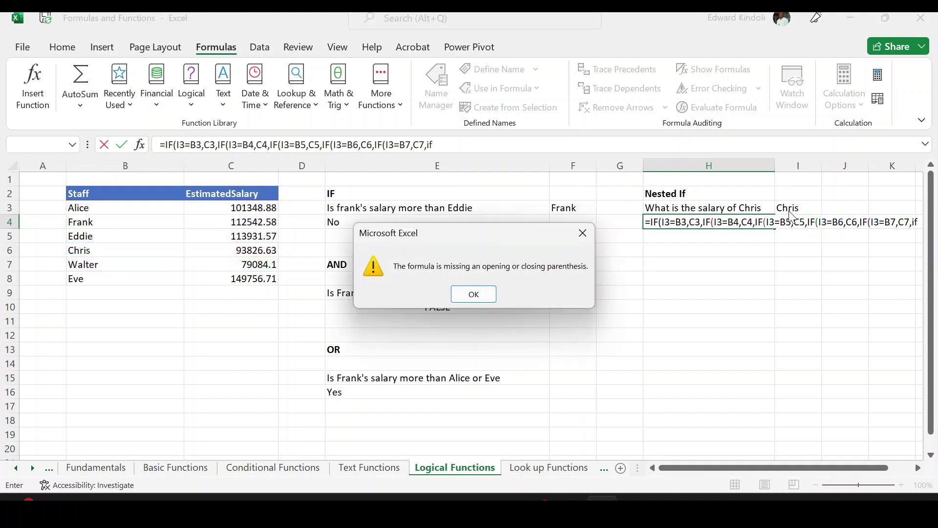
click(479, 293)
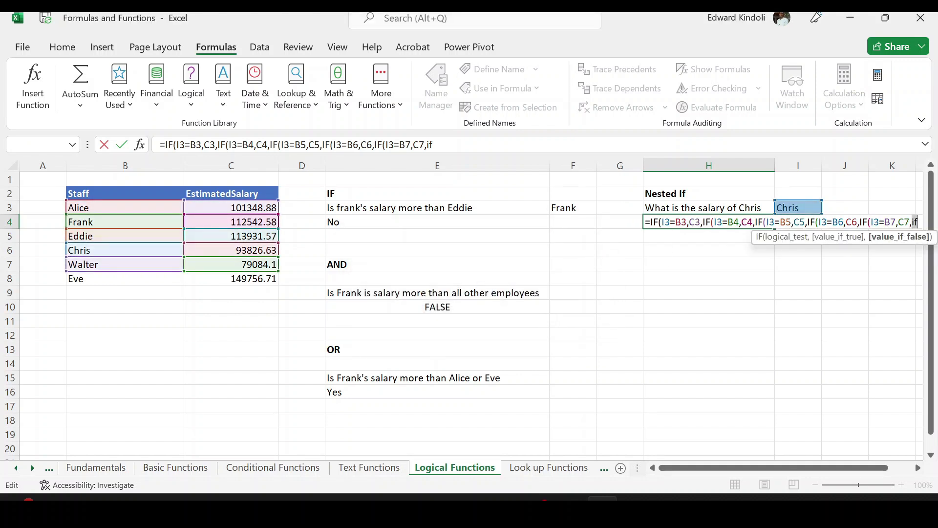
text(()
text(if()
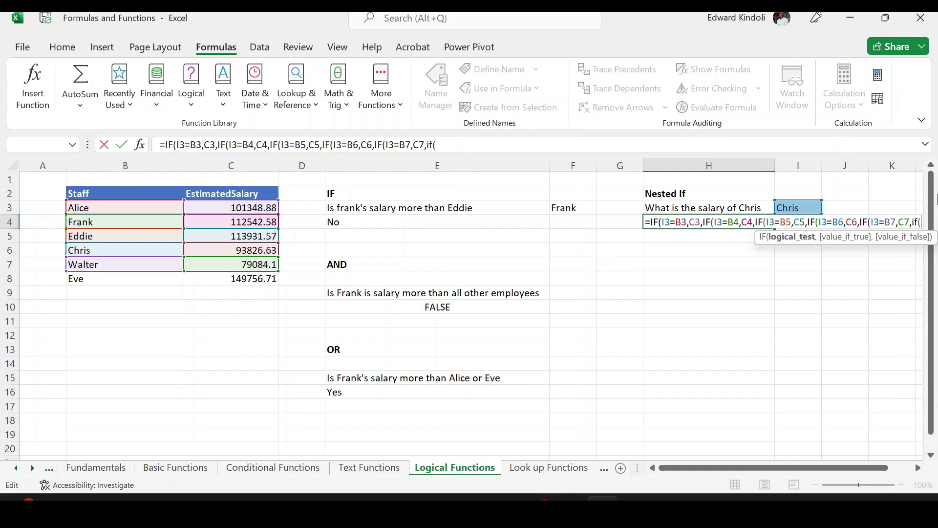
click(798, 205)
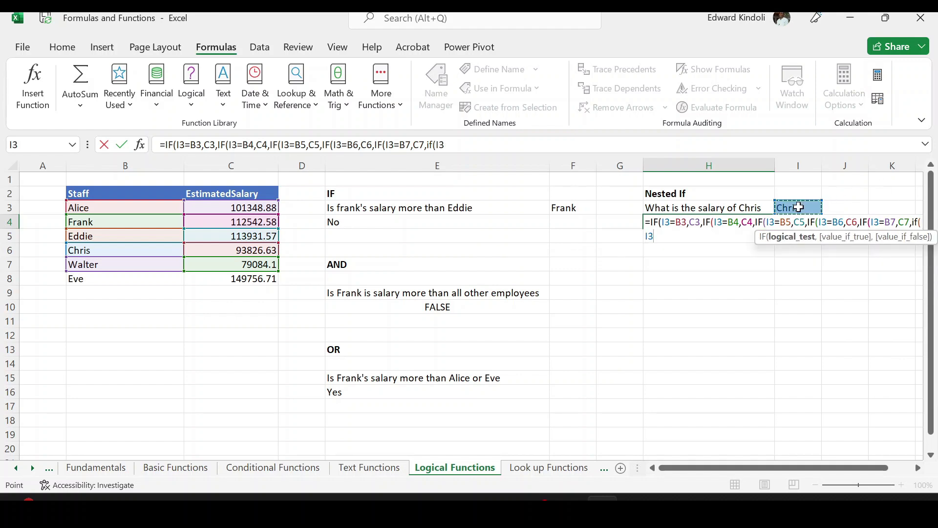
click(83, 279)
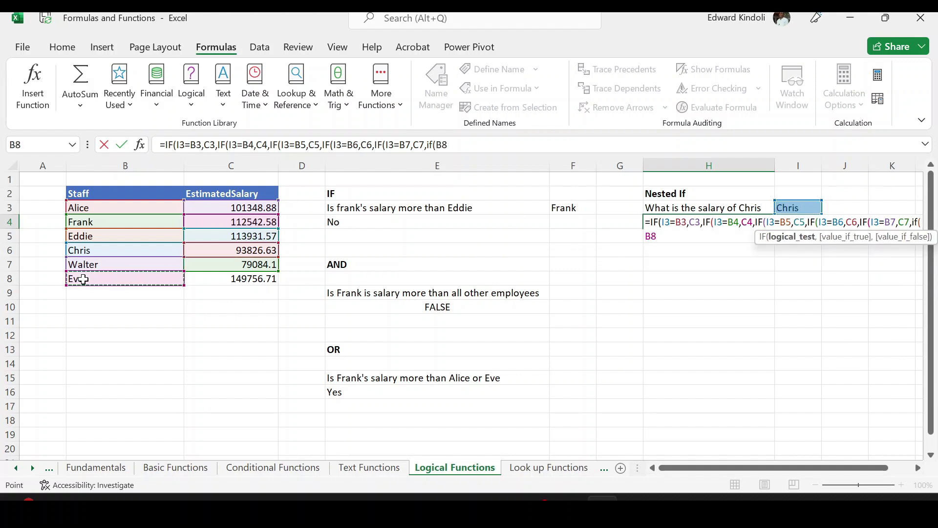
text(,)
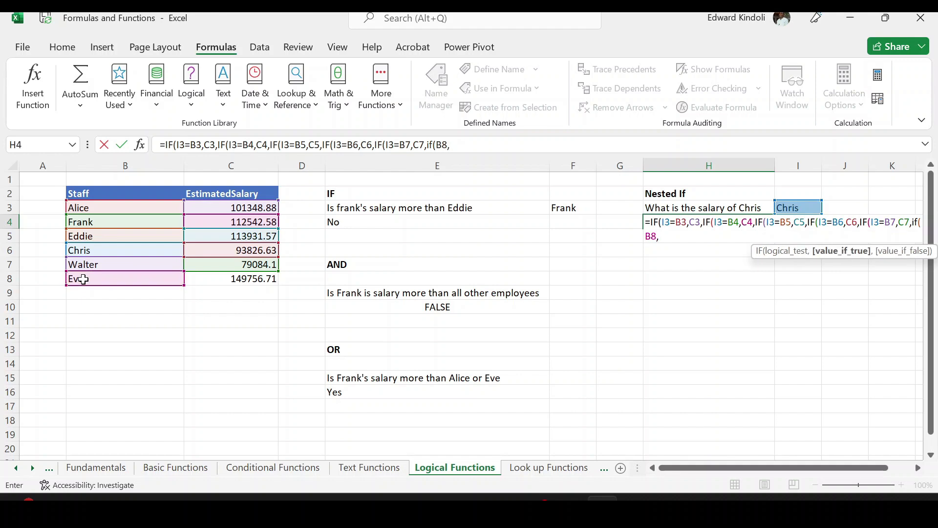
click(236, 281)
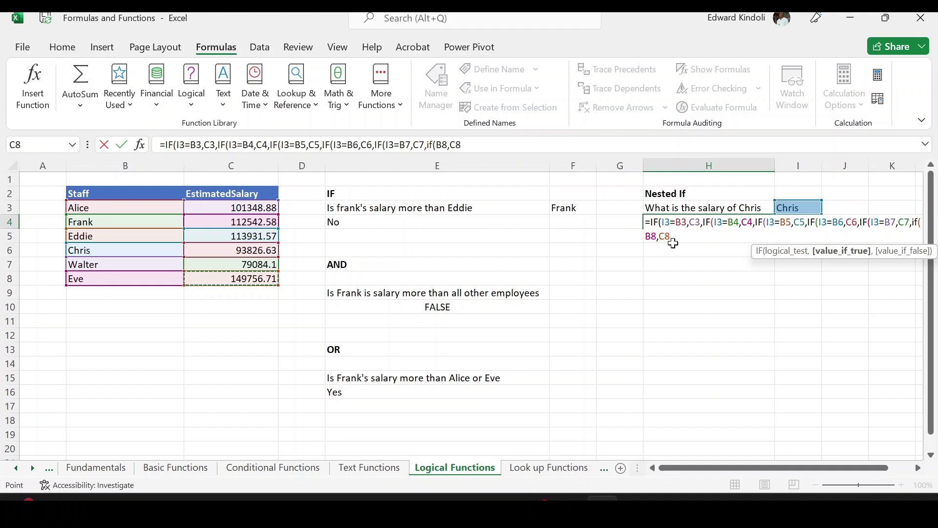
Step: Close the nested IF formula in H4 with six closing parentheses and enter it
text())
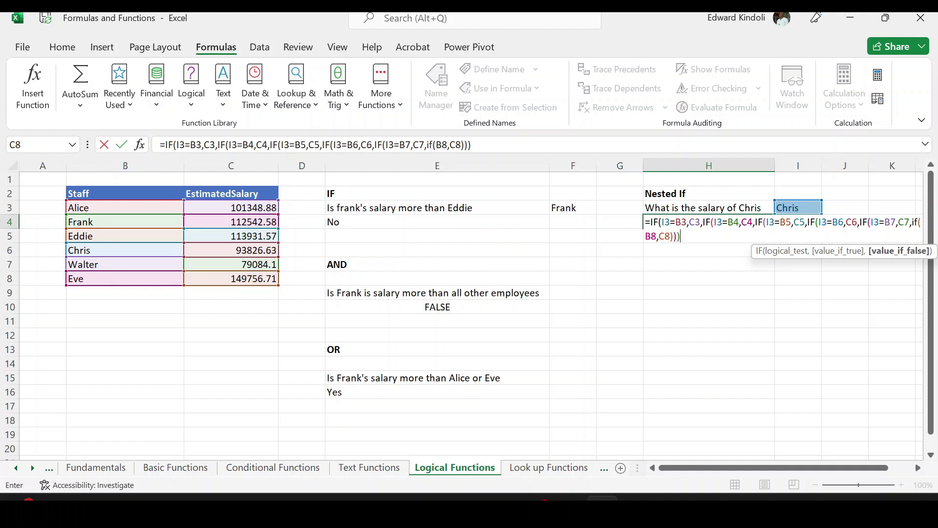
text())
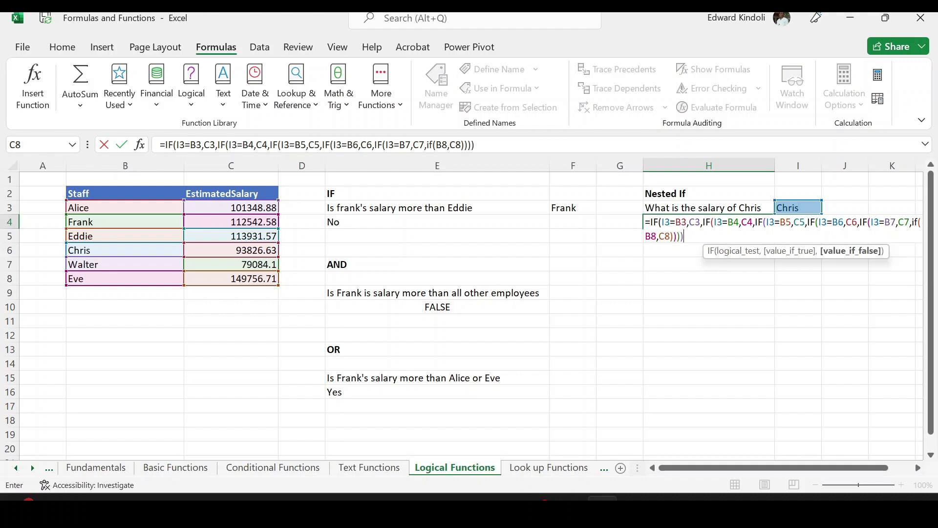
text())
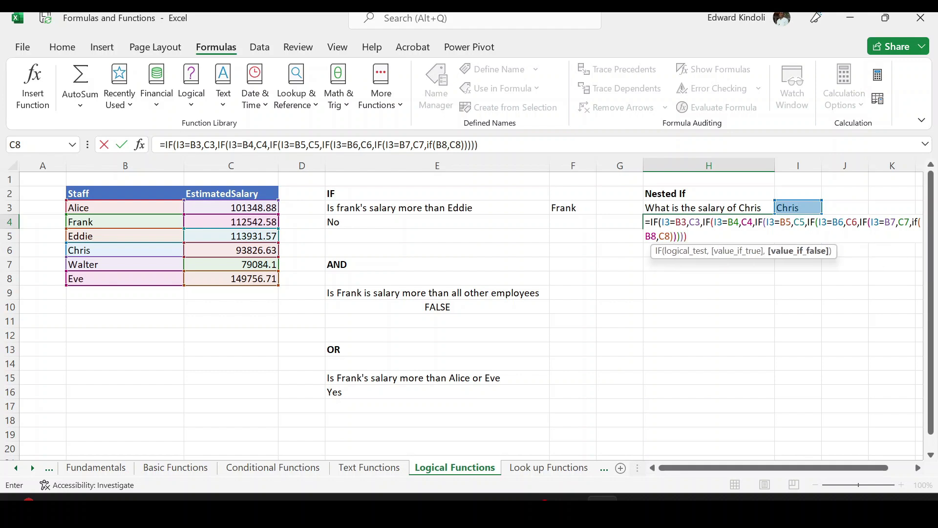
text())
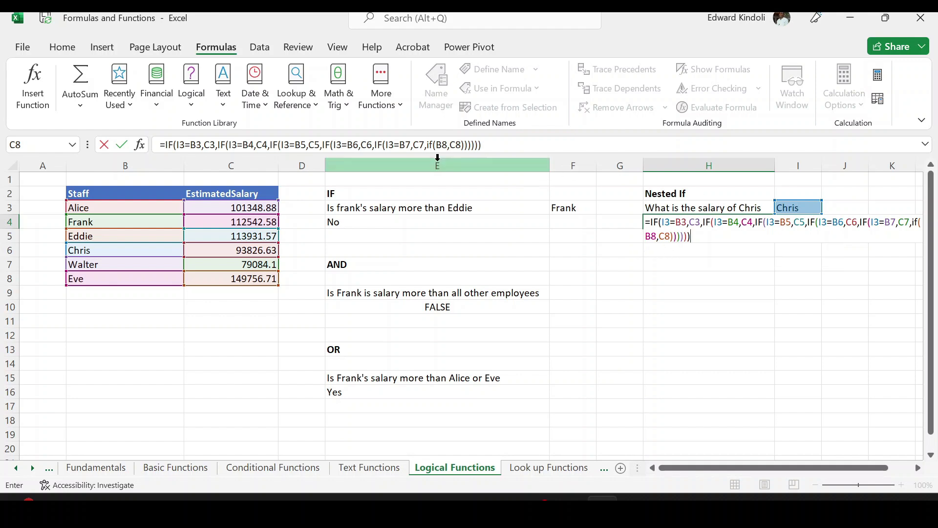
key(Return)
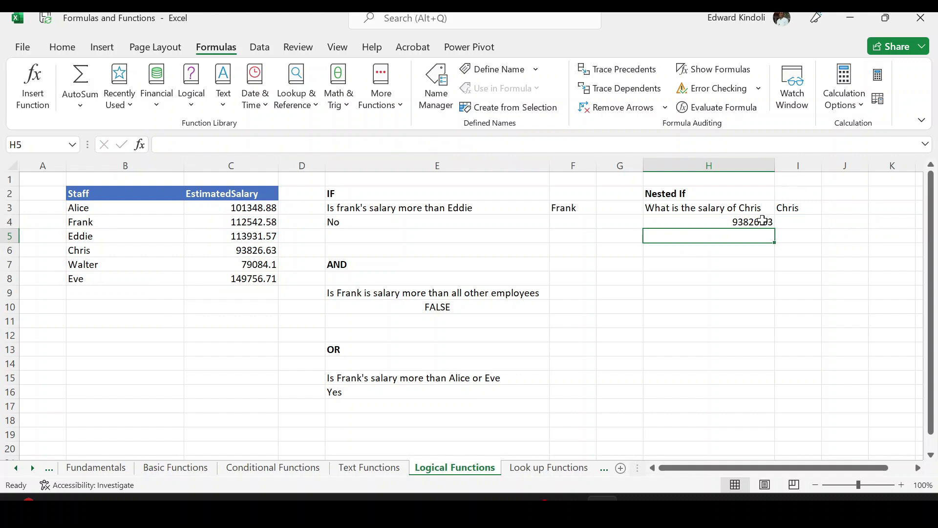
Step: Start an IFS formula in cell H5, below the nested IF result
click(747, 222)
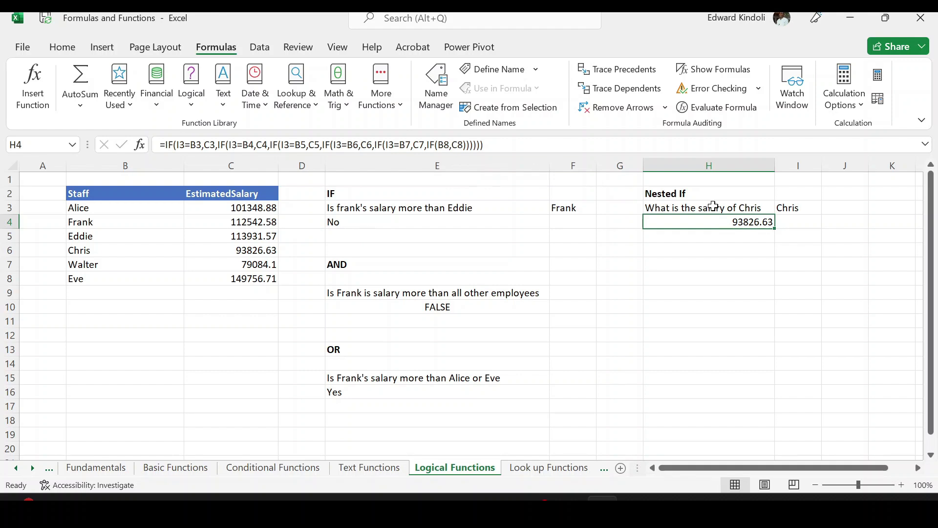
click(672, 239)
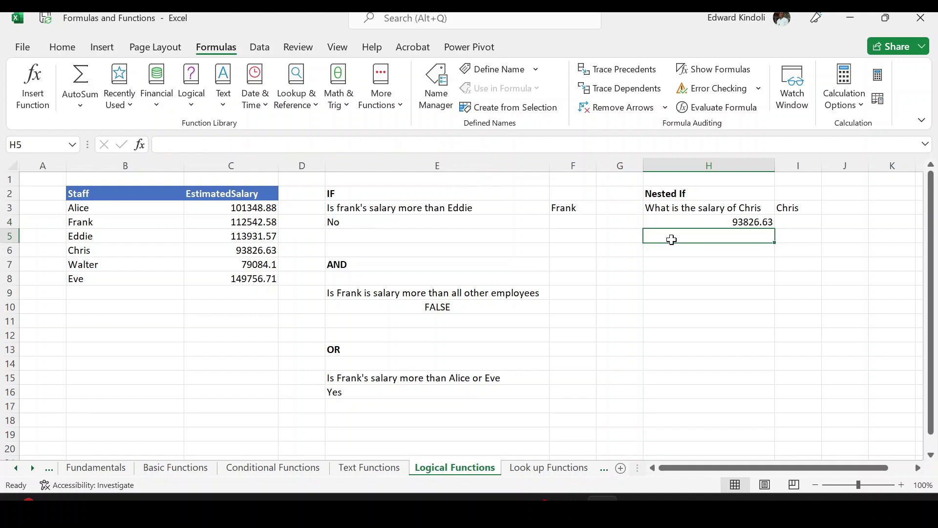
text(=if)
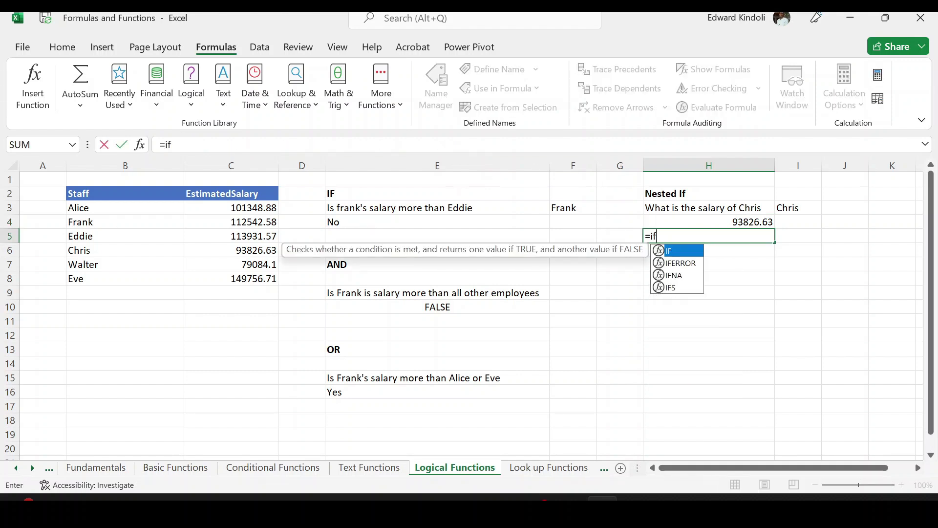
key(BackSpace)
key(BackSpace)
text(if)
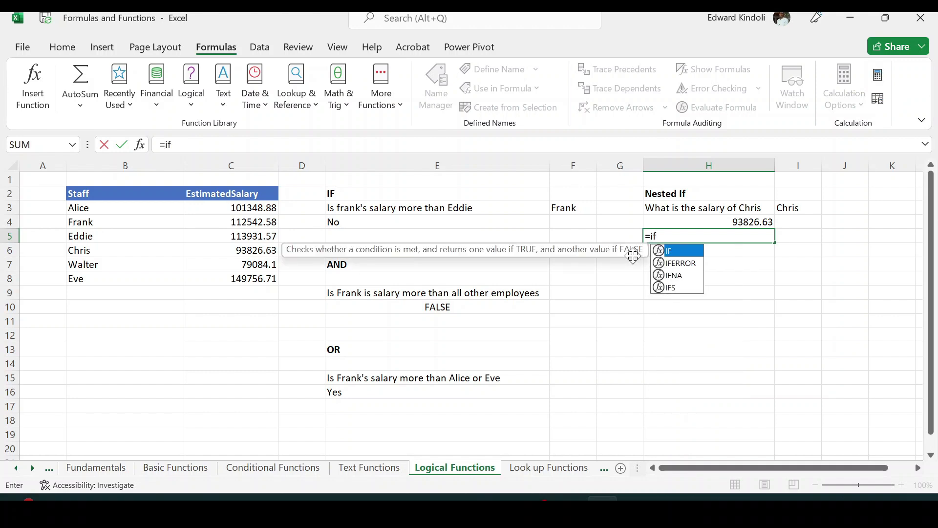
key(Down)
key(Down)
key(Down)
key(Tab)
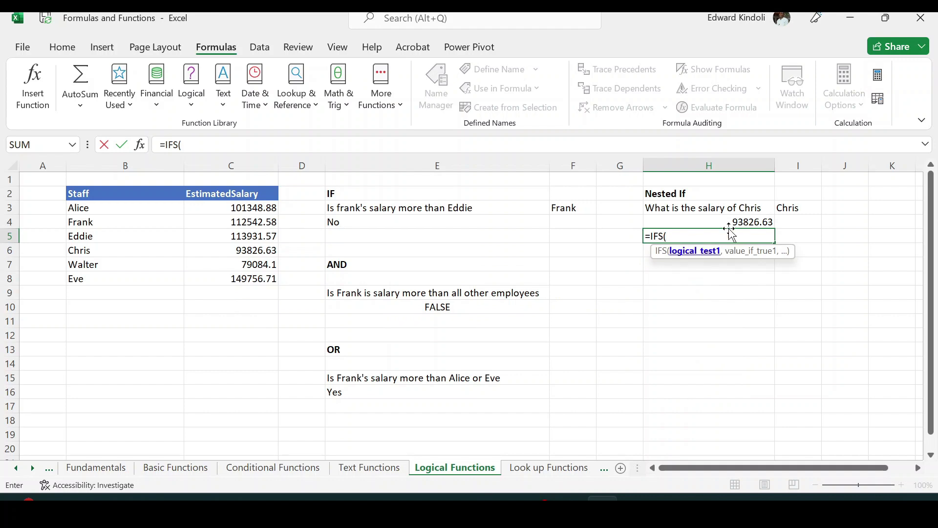
Step: Make the first IFS condition in H5 test I3=B3 and return C3 when true
click(789, 208)
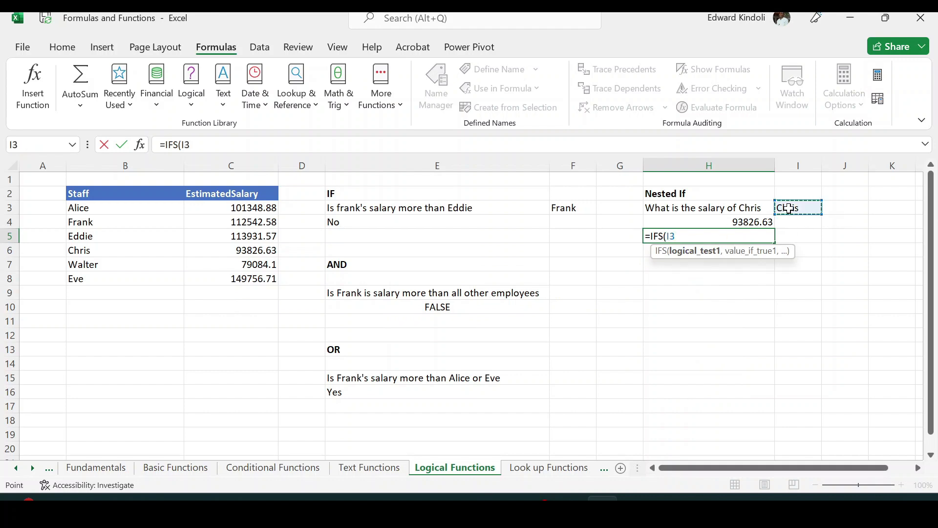
text(=)
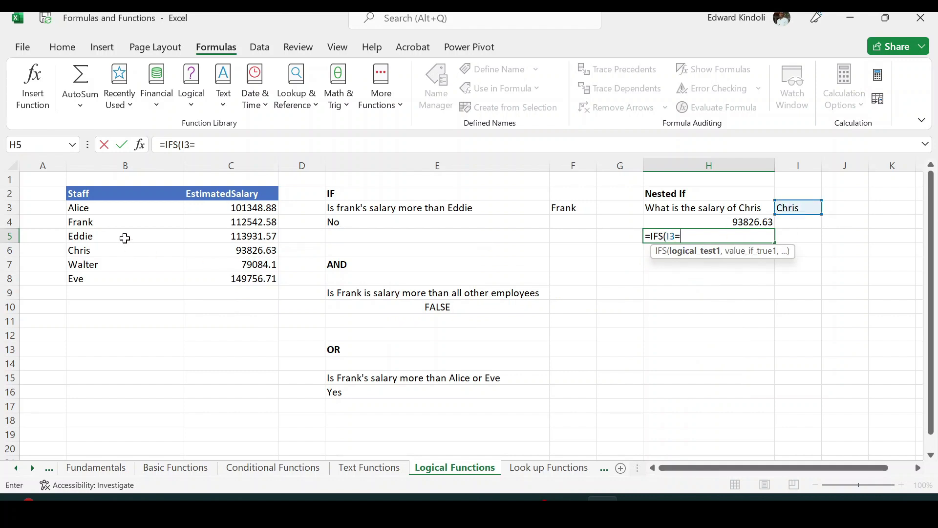
click(97, 209)
text(,)
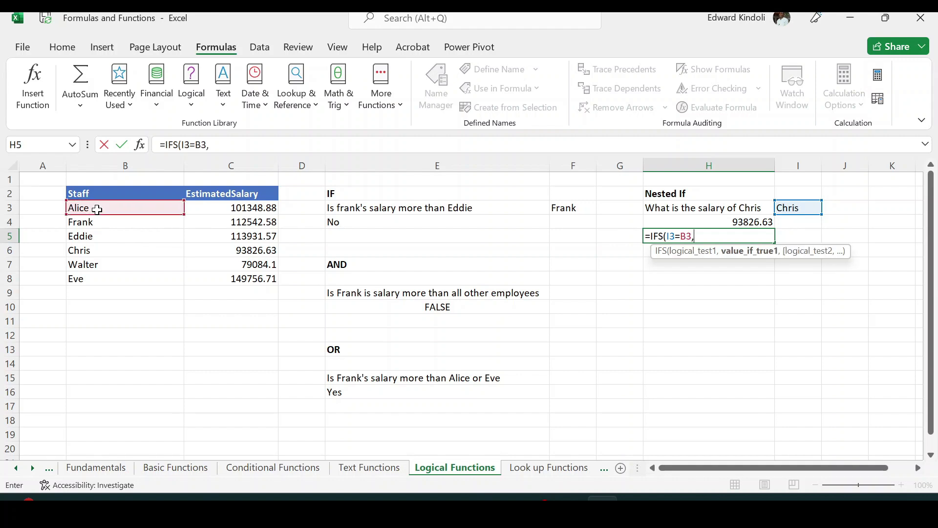
click(207, 210)
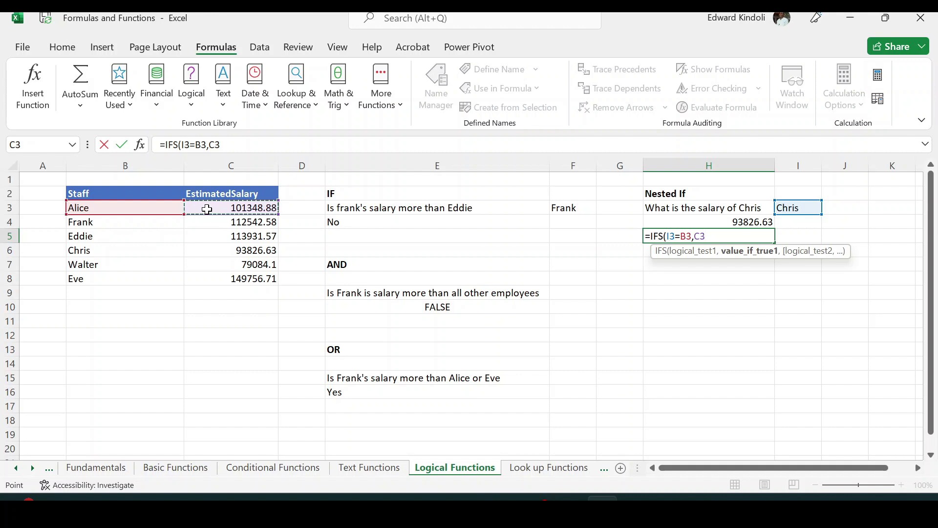
text(,)
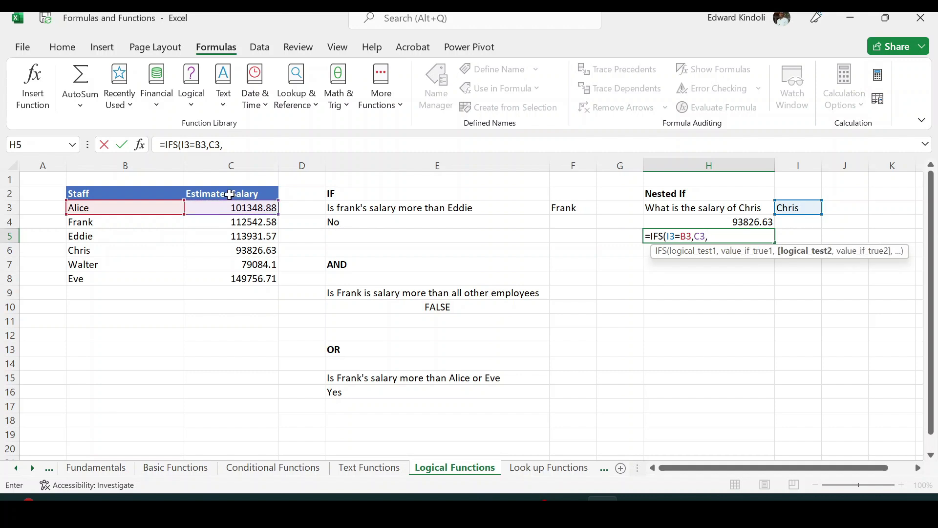
Step: Add the second IFS condition in H5, testing B4=I3 and returning C4 when true
click(94, 226)
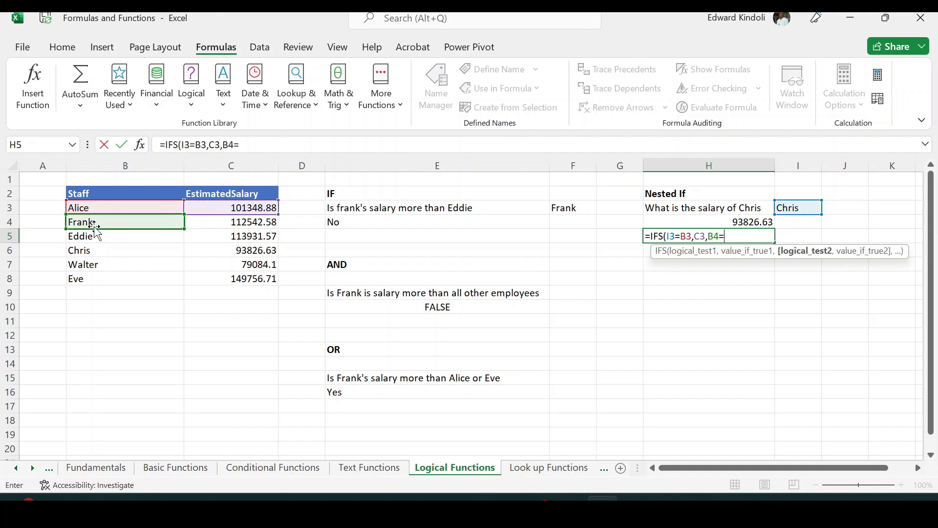
text(=)
click(795, 207)
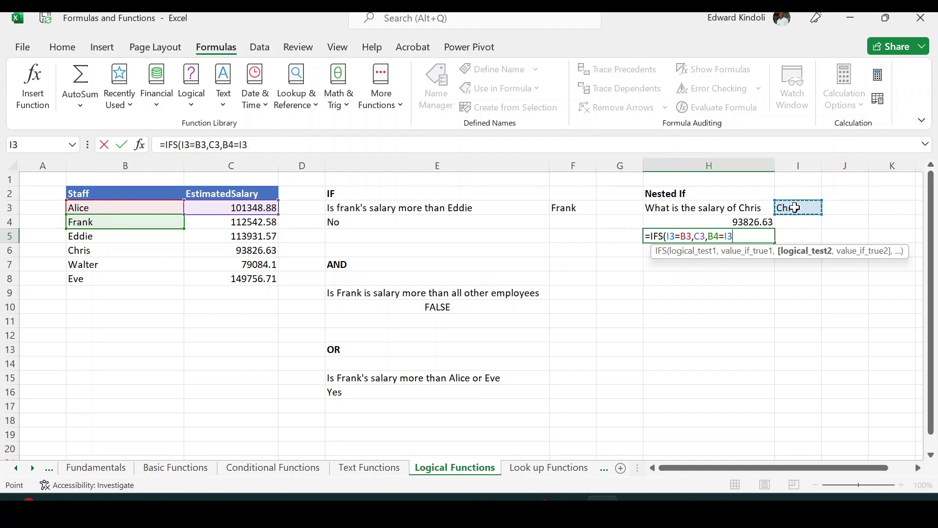
text(,)
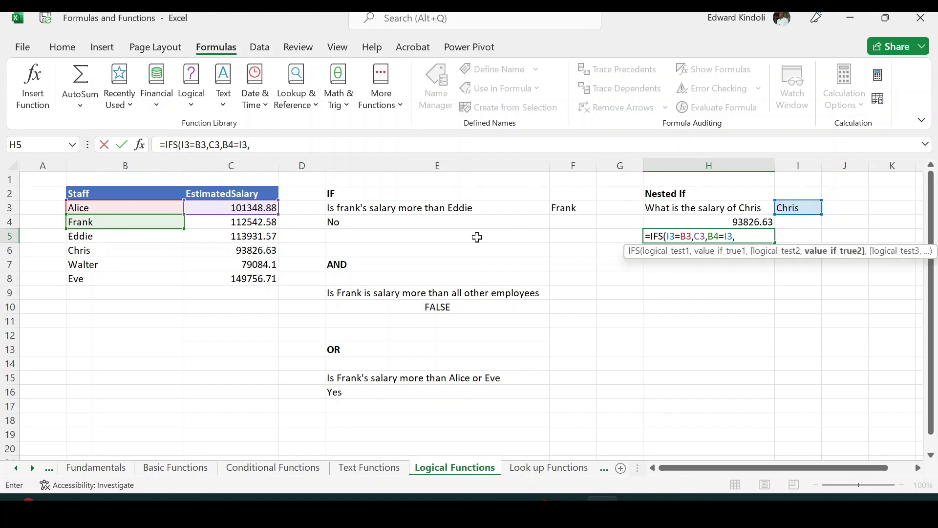
click(250, 224)
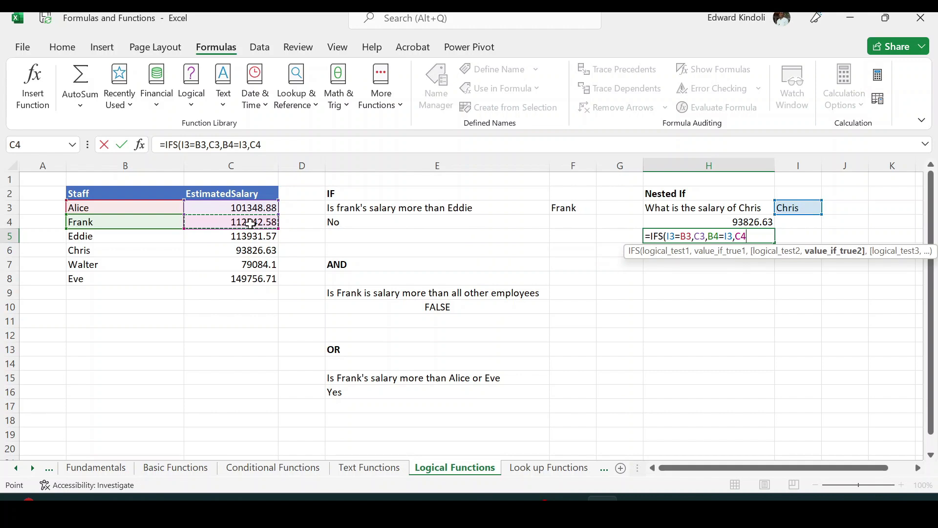
text(,)
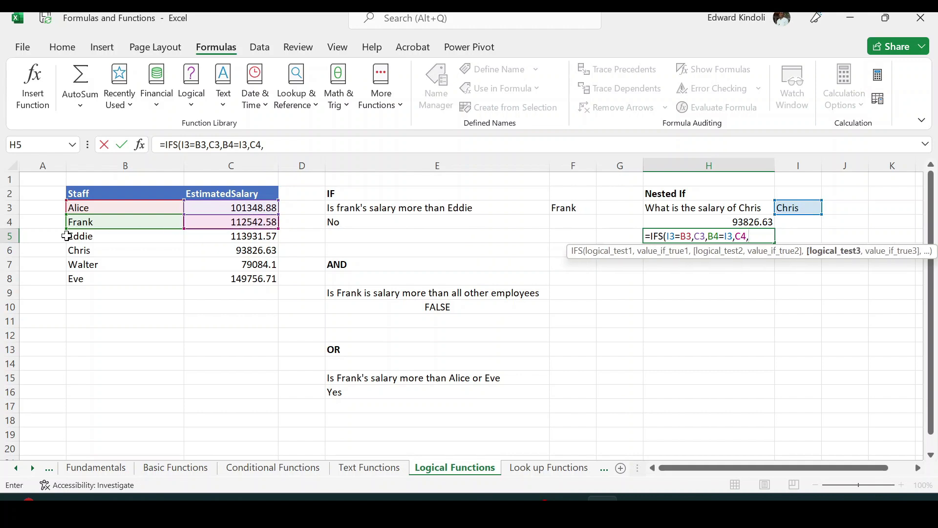
Step: Add the third IFS condition in H5, testing B5=I3 and returning C5 when true
click(82, 237)
text(=)
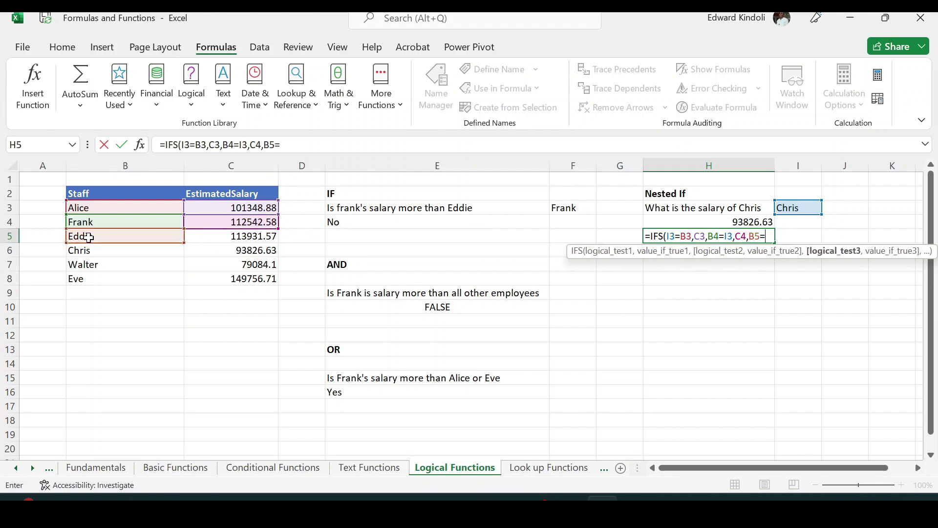
click(792, 210)
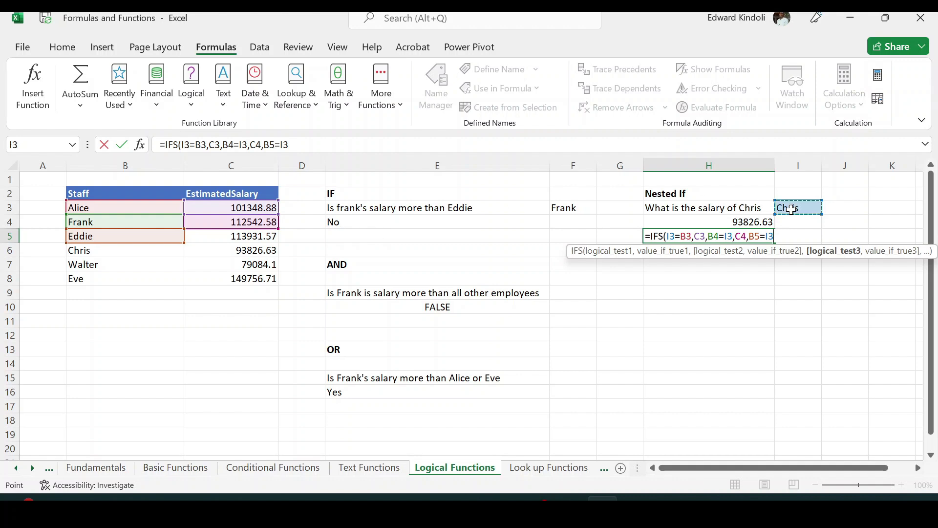
text(,)
click(252, 238)
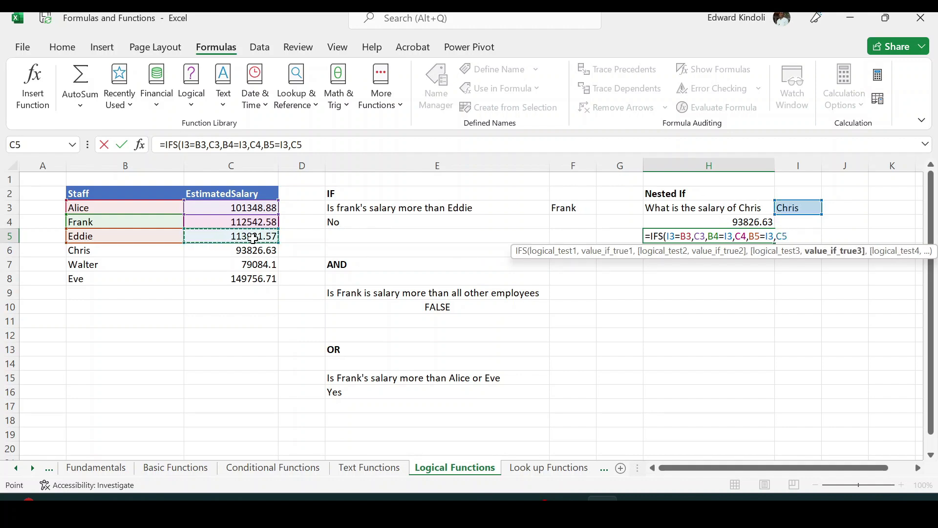
text(,)
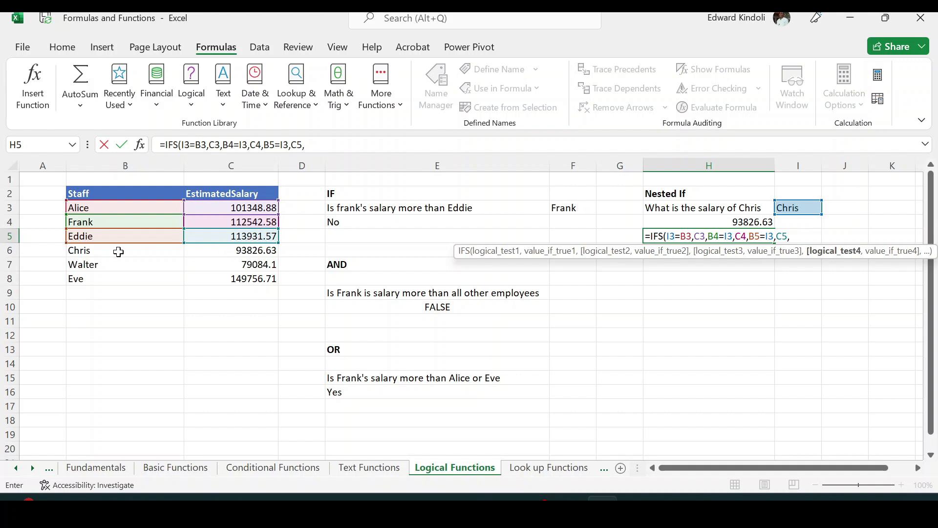
Step: Add the fourth IFS condition in H5, testing B6=I3 and returning C6 when true
click(85, 252)
text(=)
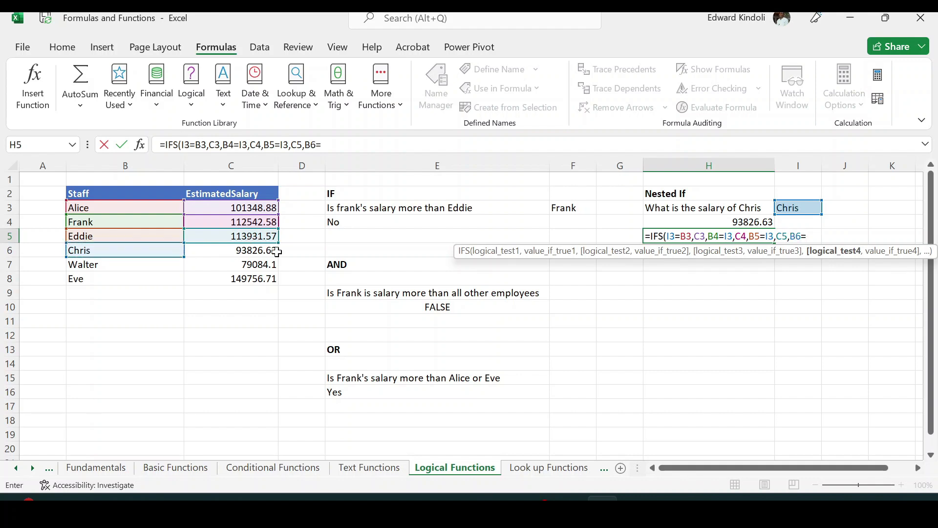
click(795, 208)
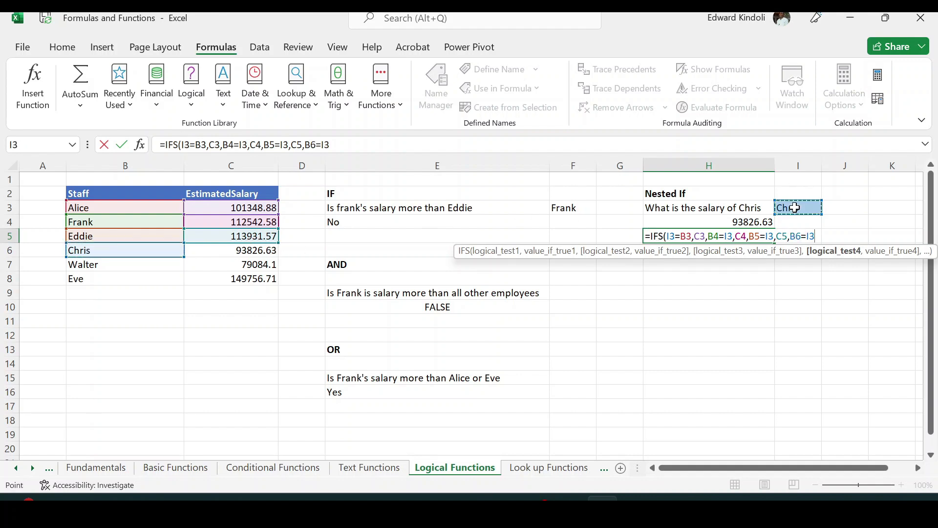
text(,)
click(255, 251)
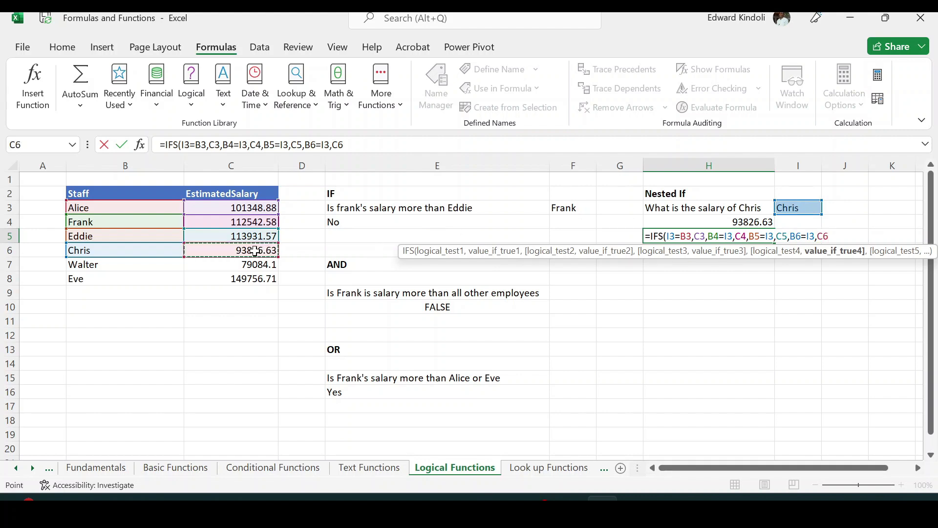
text(,)
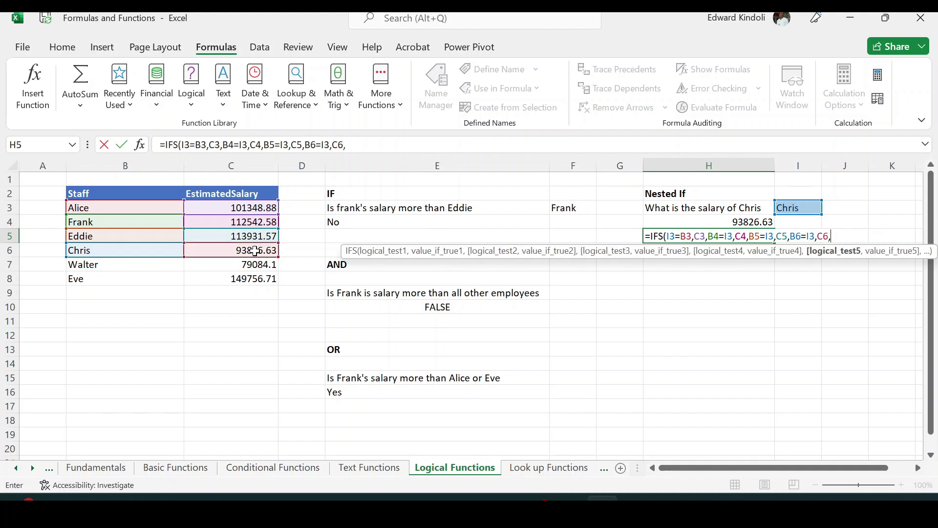
Step: Add the fifth IFS condition in H5, testing B7=I3 and returning C7 when true
click(93, 267)
text(=)
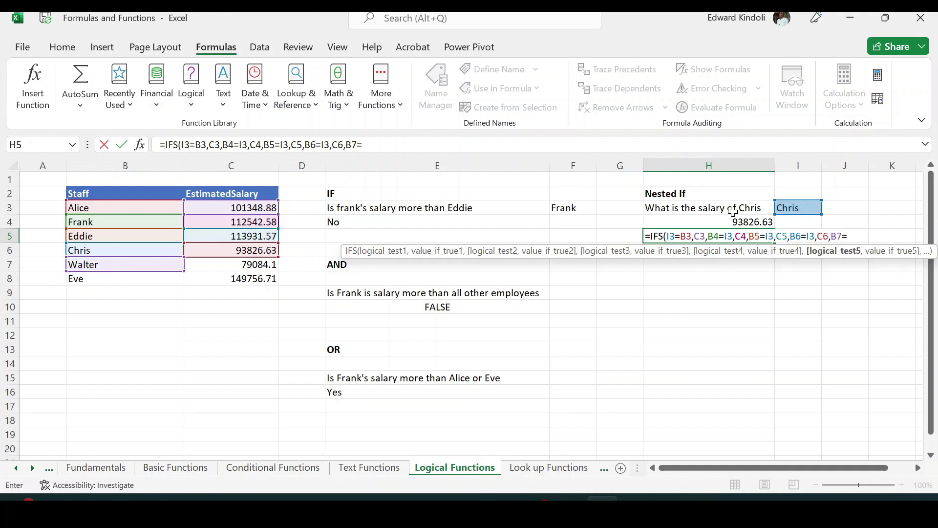
click(790, 209)
text(,)
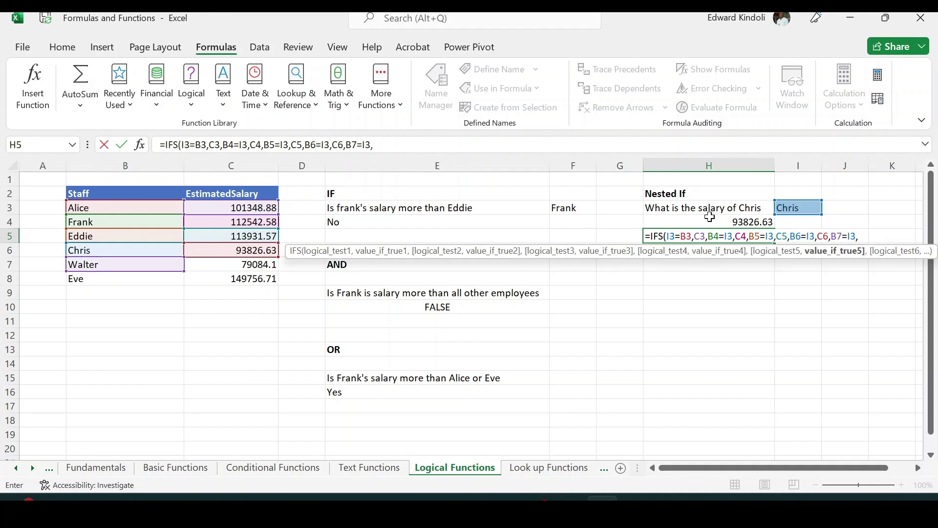
click(254, 264)
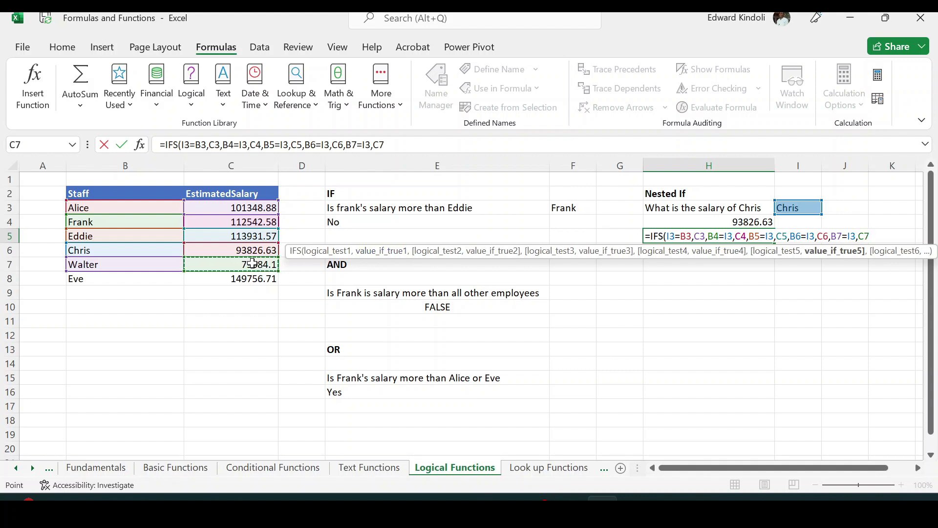
text(,)
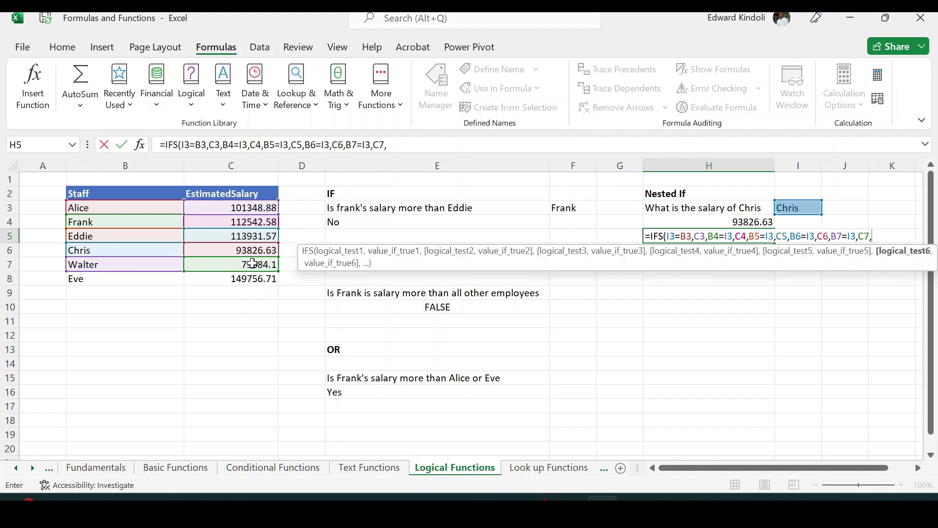
Step: Add the sixth IFS condition in H5, testing B8=I3 and returning C8, and enter the closed formula
click(119, 282)
text(=)
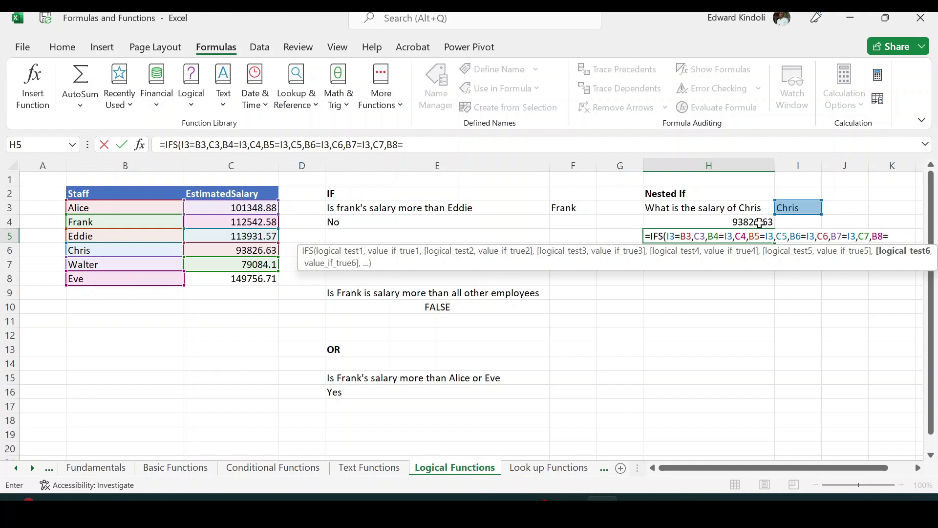
click(784, 210)
text(,)
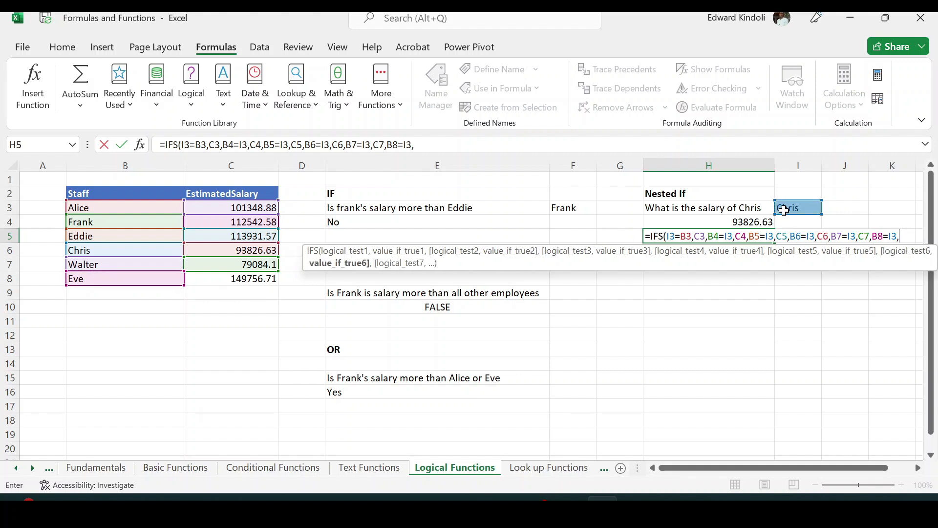
click(262, 278)
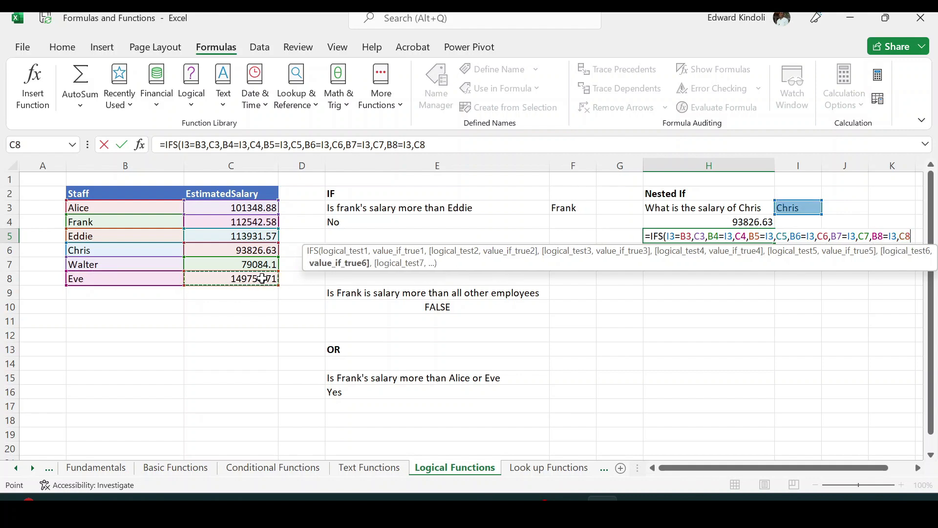
text())
key(Return)
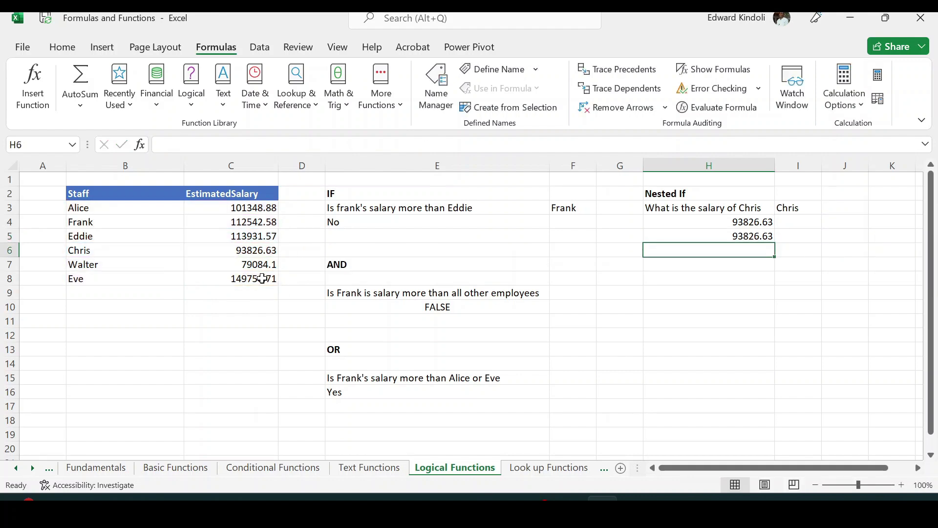
Step: Compare the IFS formula in H5 with the nested IF formula in H4
click(742, 234)
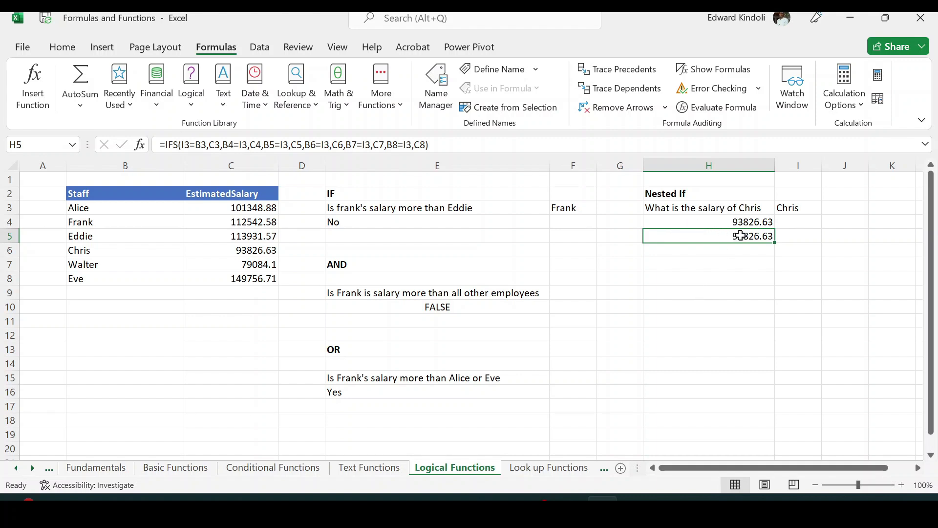
click(731, 263)
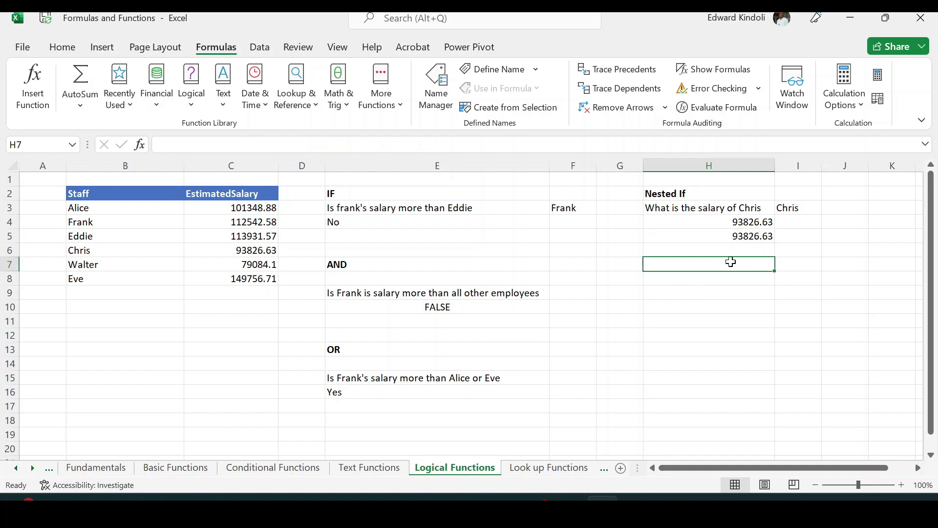
click(734, 236)
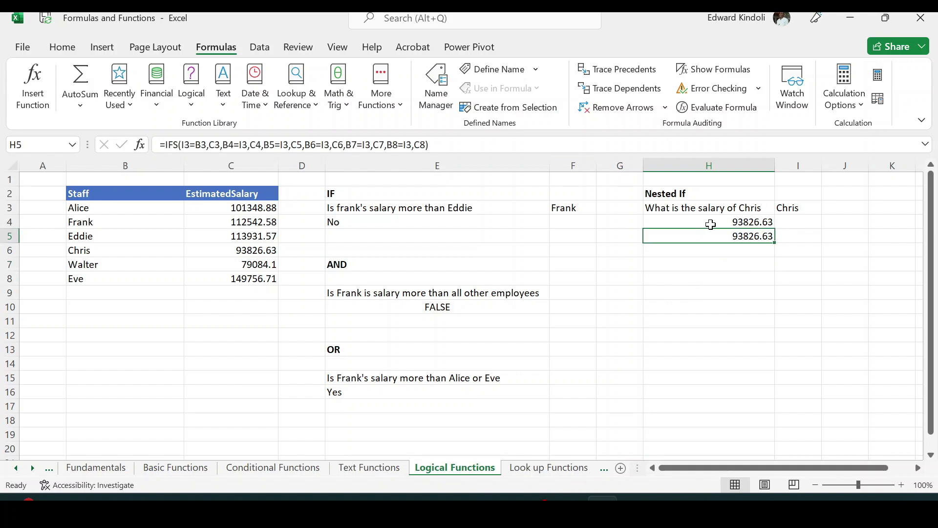
click(711, 224)
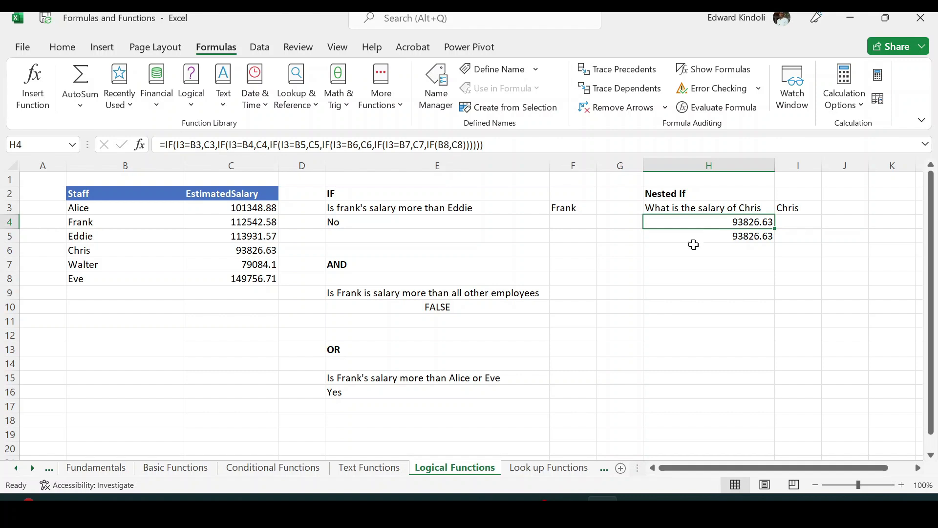
Step: On the Look up Functions sheet, start a VLOOKUP formula in F4 and open its function arguments
click(712, 239)
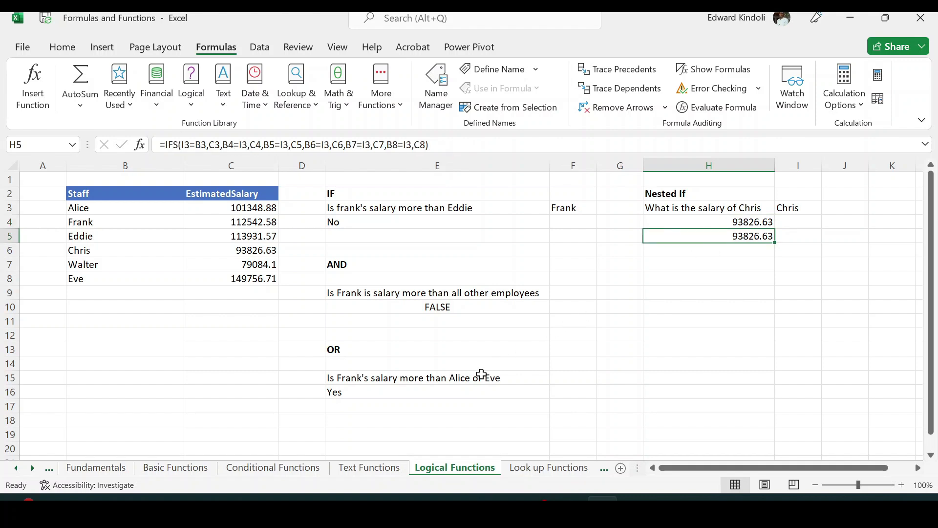
click(544, 468)
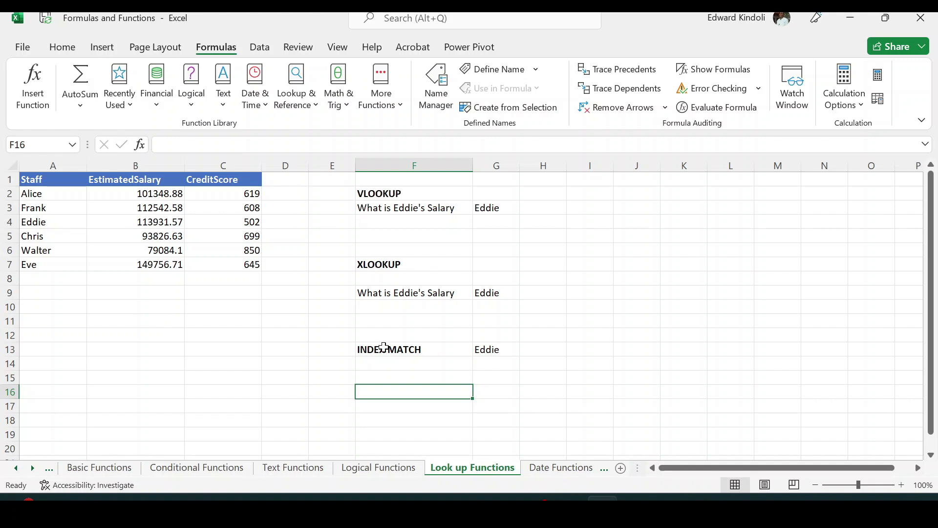
click(370, 226)
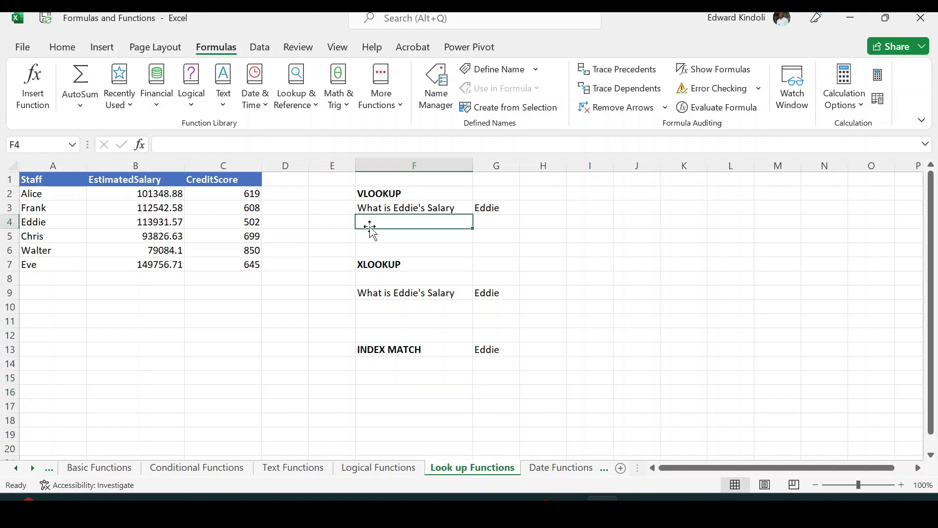
text(=v)
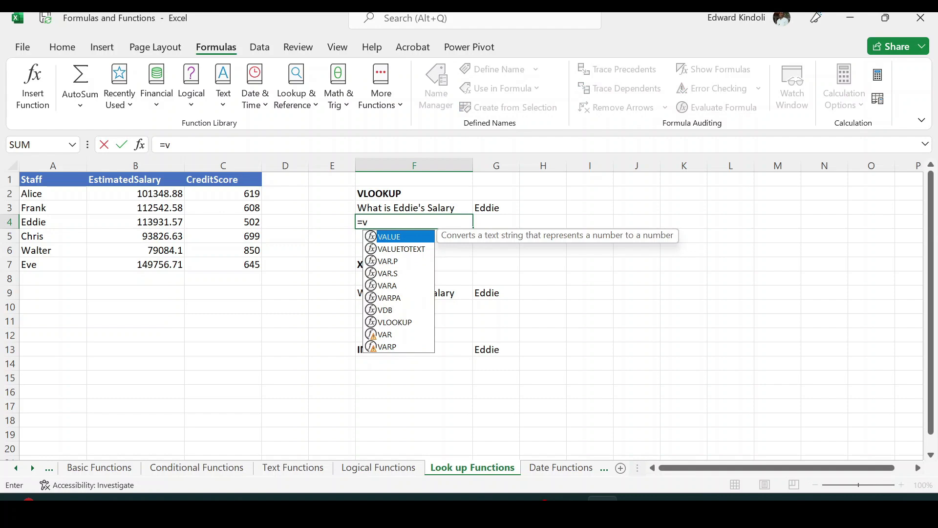
click(398, 322)
double_click(399, 323)
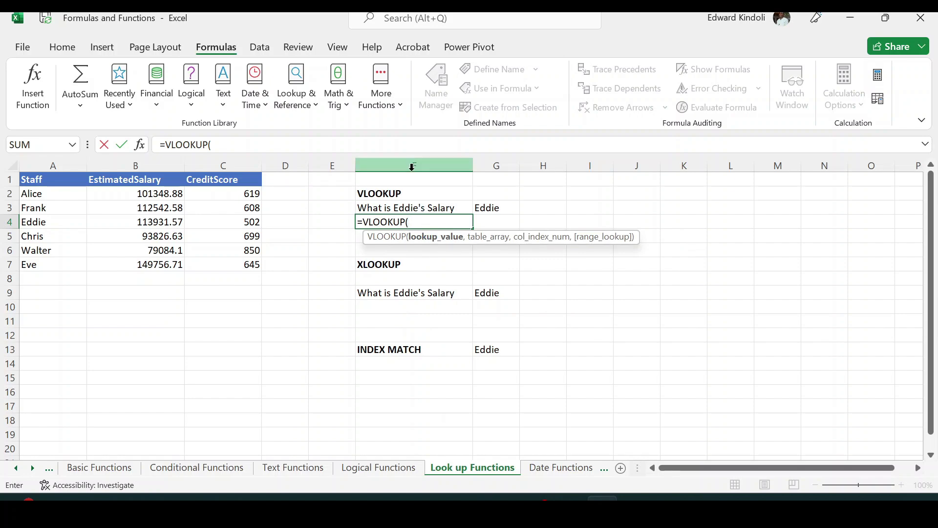
click(144, 147)
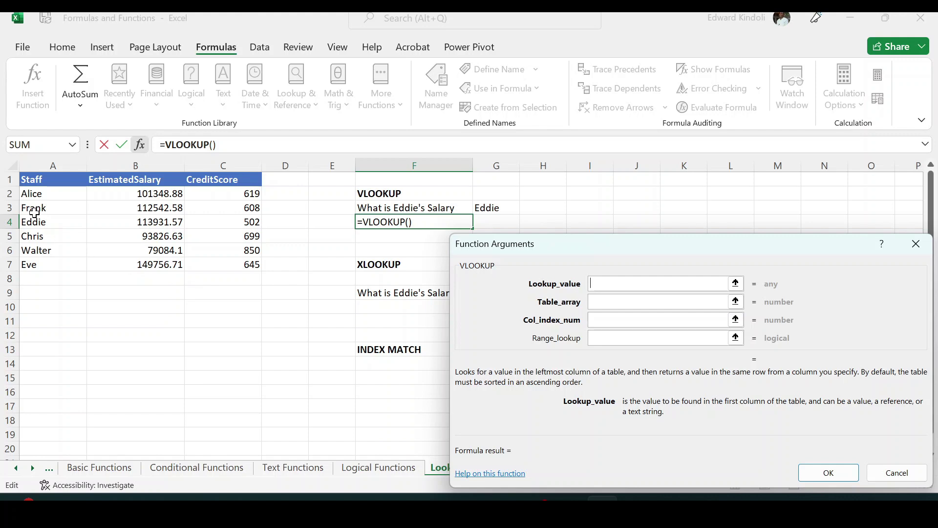
Step: Complete the VLOOKUP in F4 with lookup value A2, table array A1:C7, column index 2 and range lookup 0
click(36, 195)
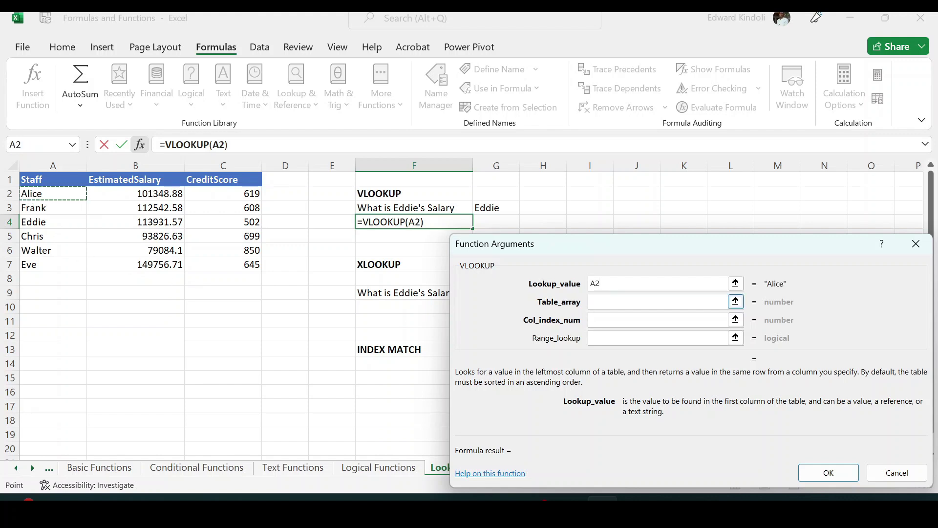
key(Tab)
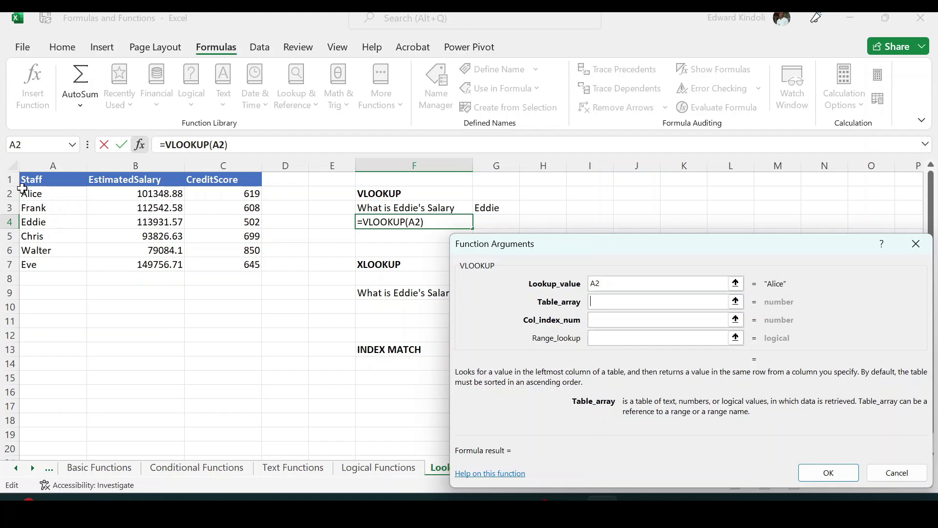
drag(36, 180, 229, 261)
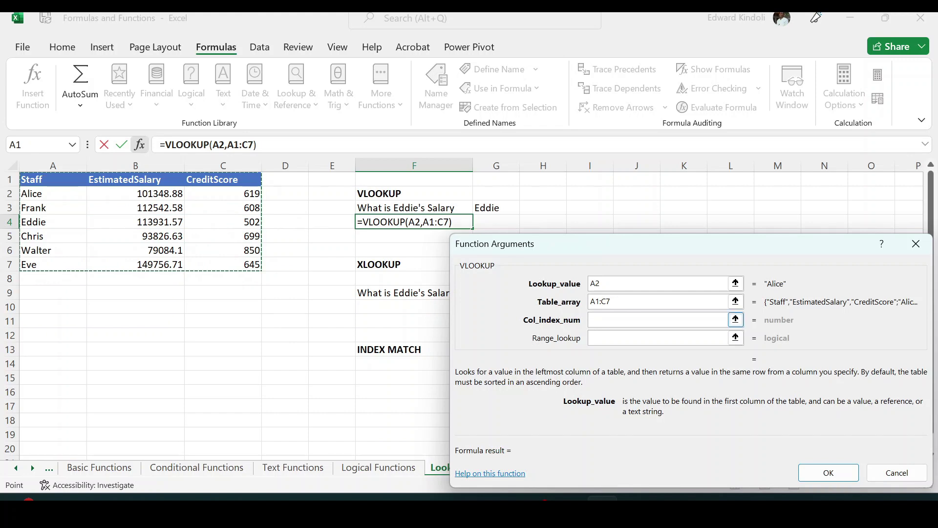
click(597, 321)
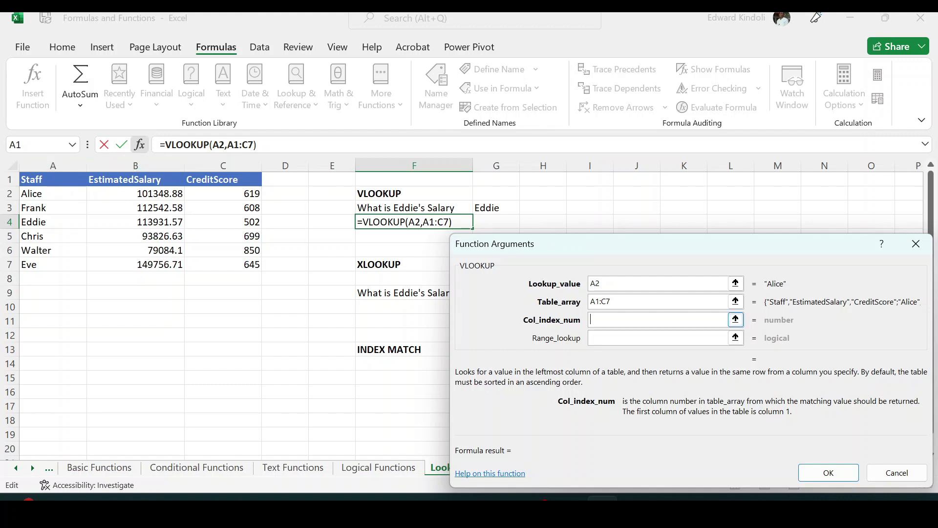
text(2)
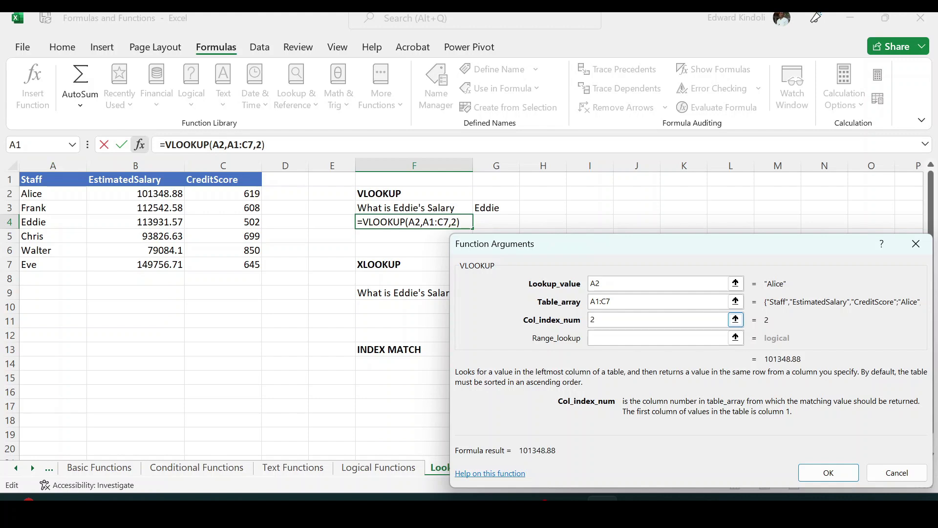
key(Tab)
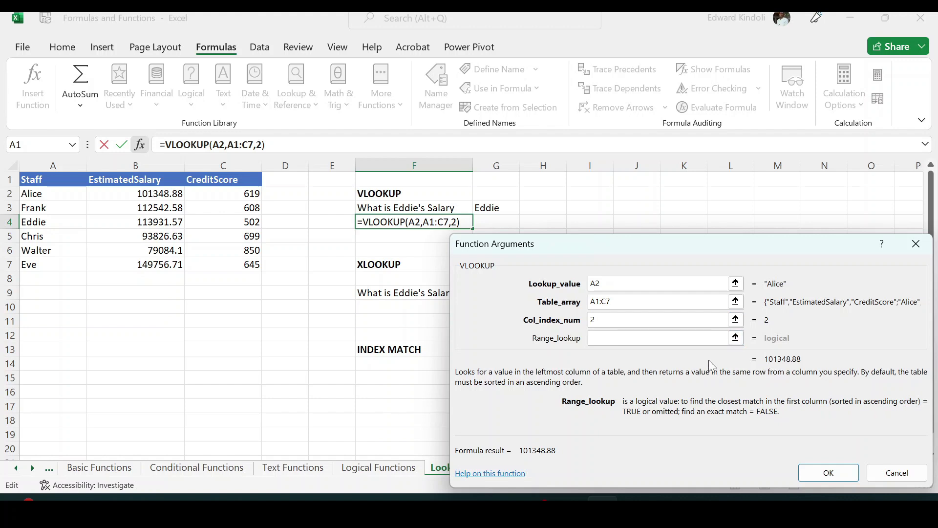
text(0)
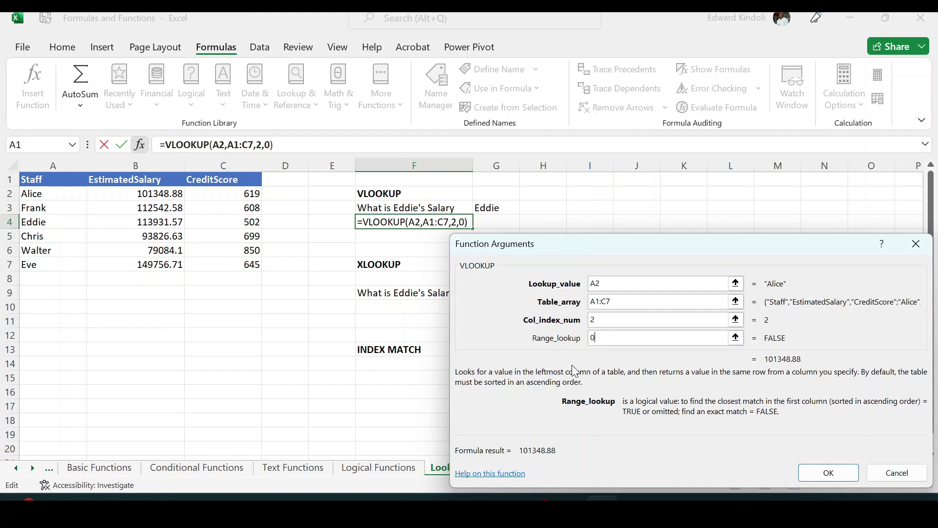
click(830, 473)
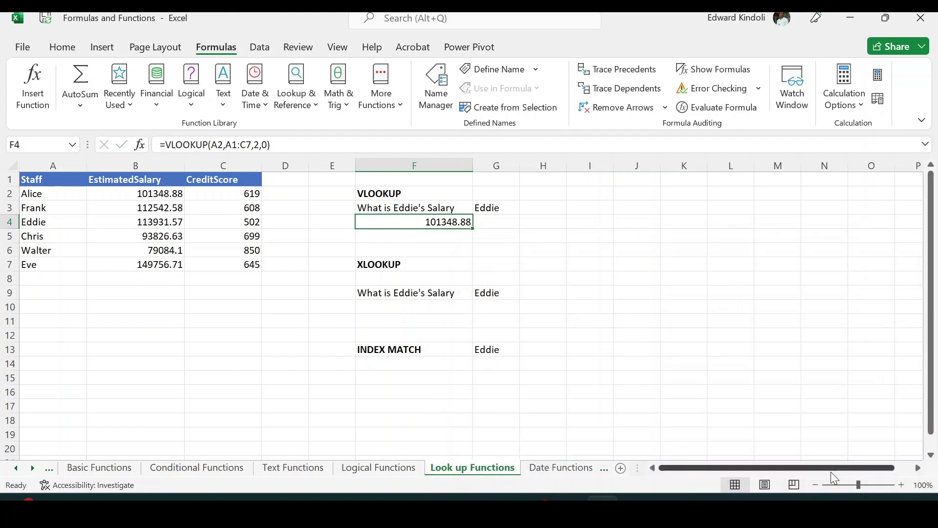
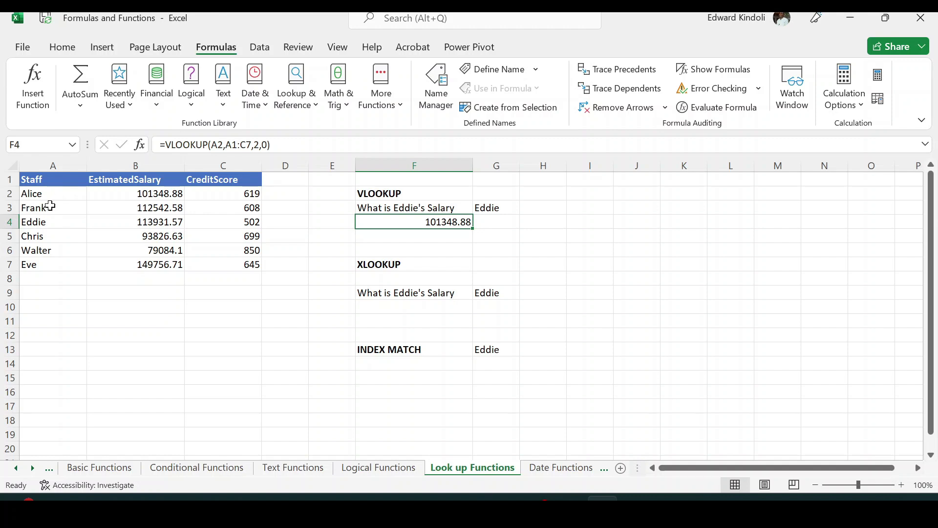
Step: Examine the Staff column as the first column of the lookup table
click(52, 161)
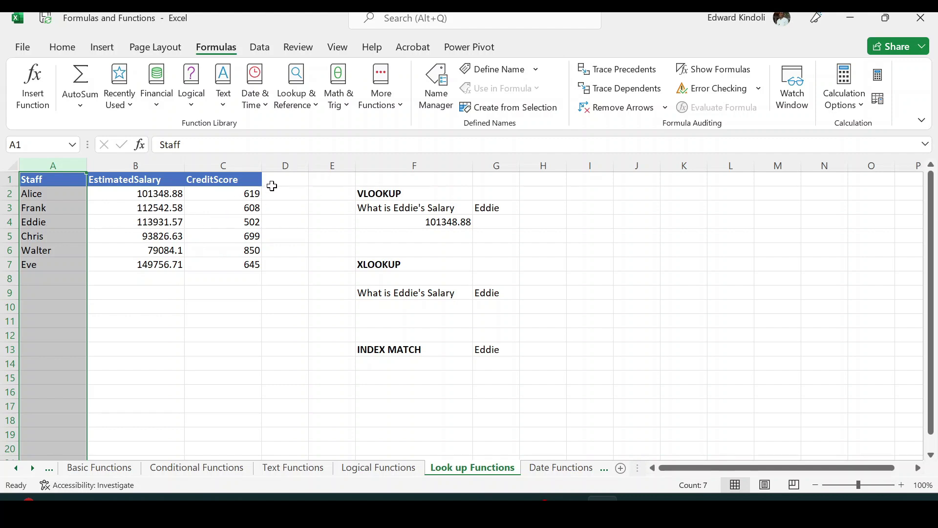
click(293, 194)
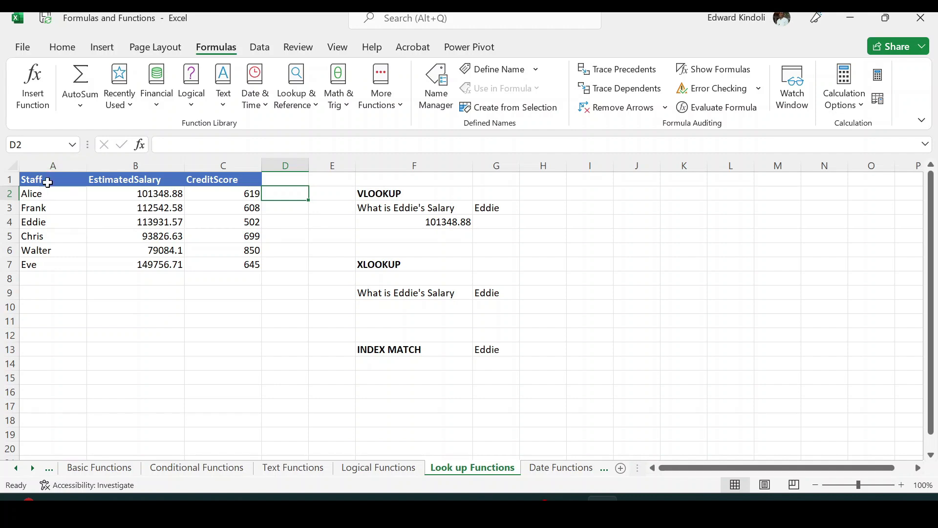
drag(41, 180, 38, 264)
Step: Enter an XLOOKUP formula in F10 with lookup value A4, lookup array A:A and return array B:B
click(366, 311)
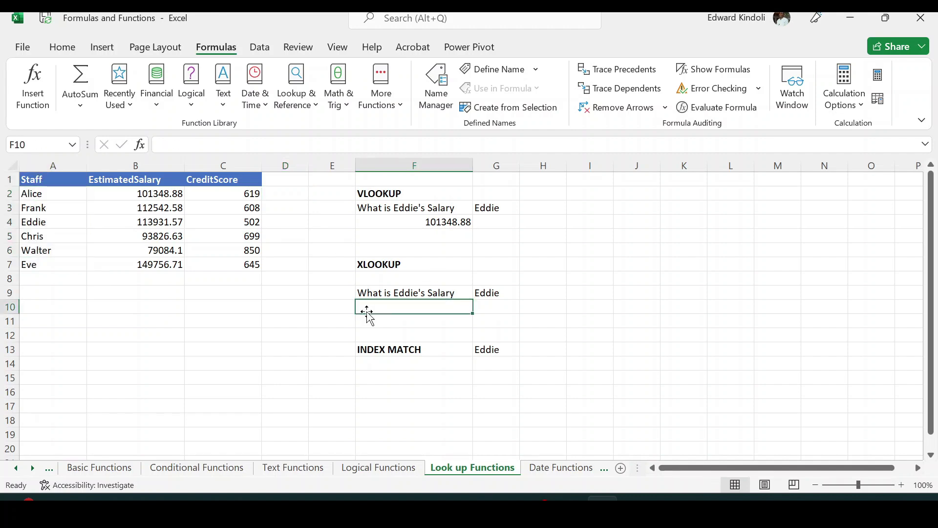
text(=xlo)
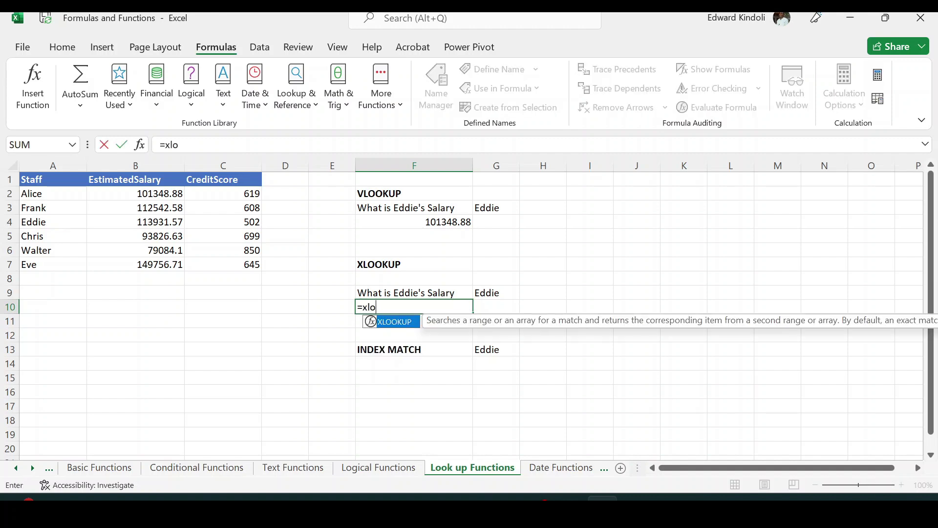
key(Tab)
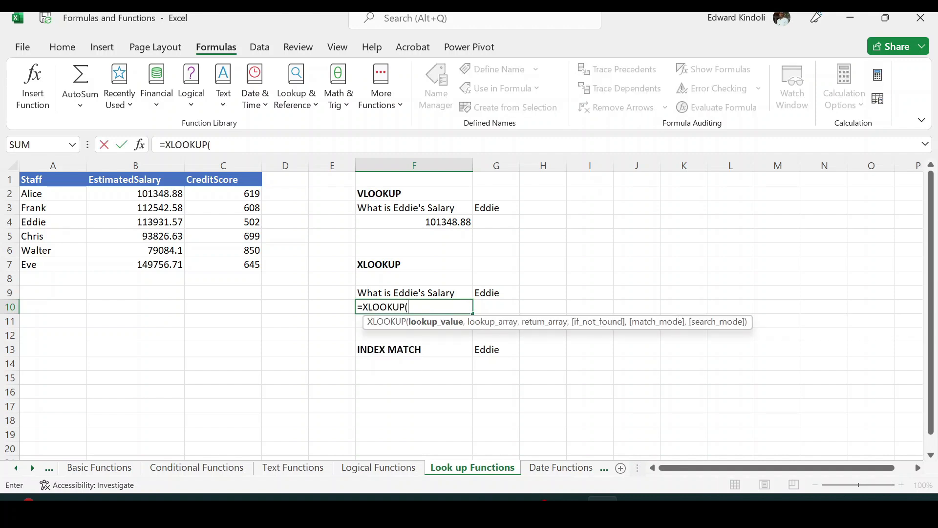
click(140, 146)
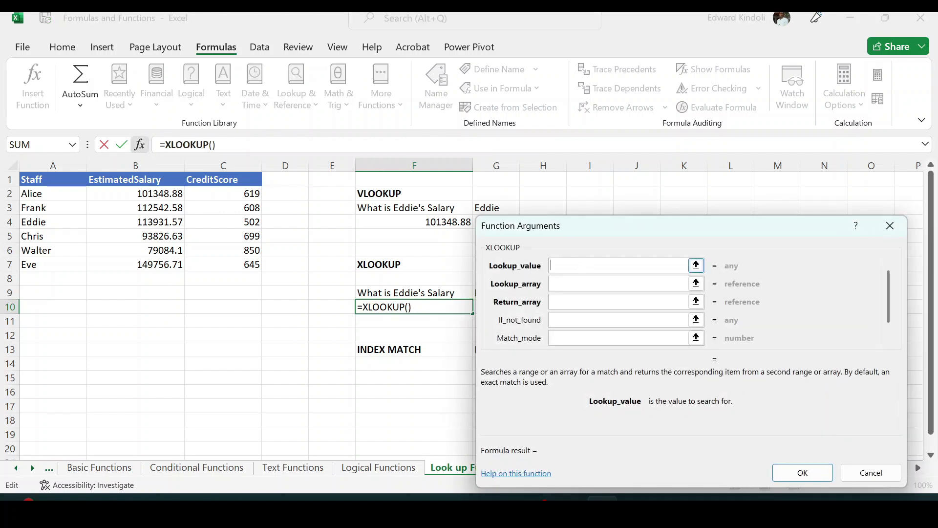
click(53, 225)
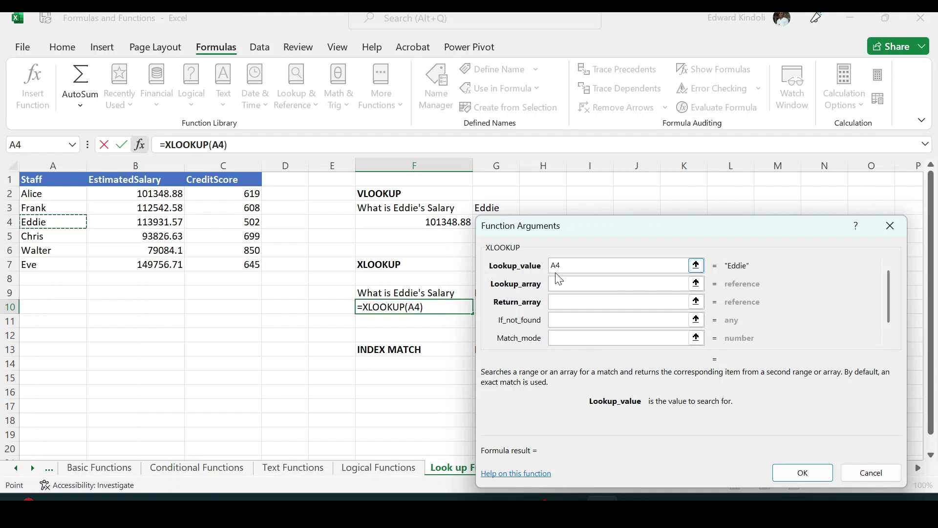
key(Tab)
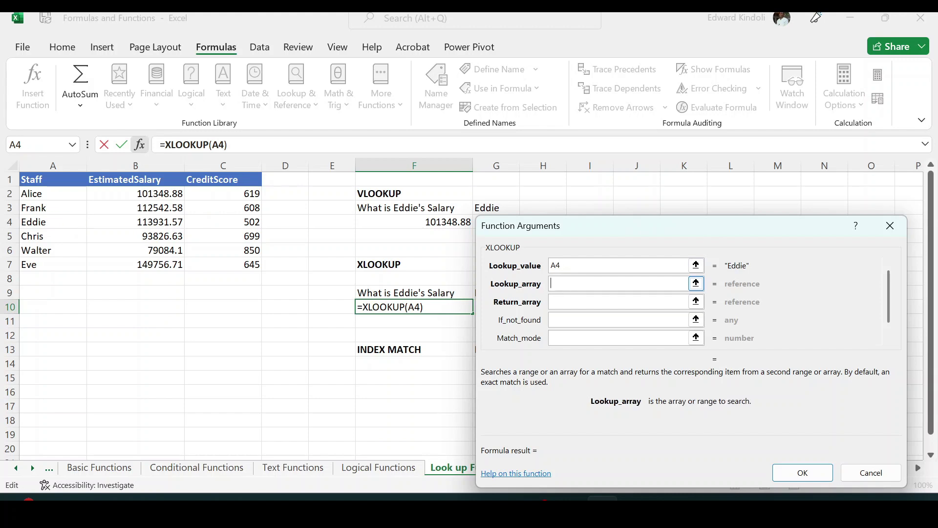
click(55, 167)
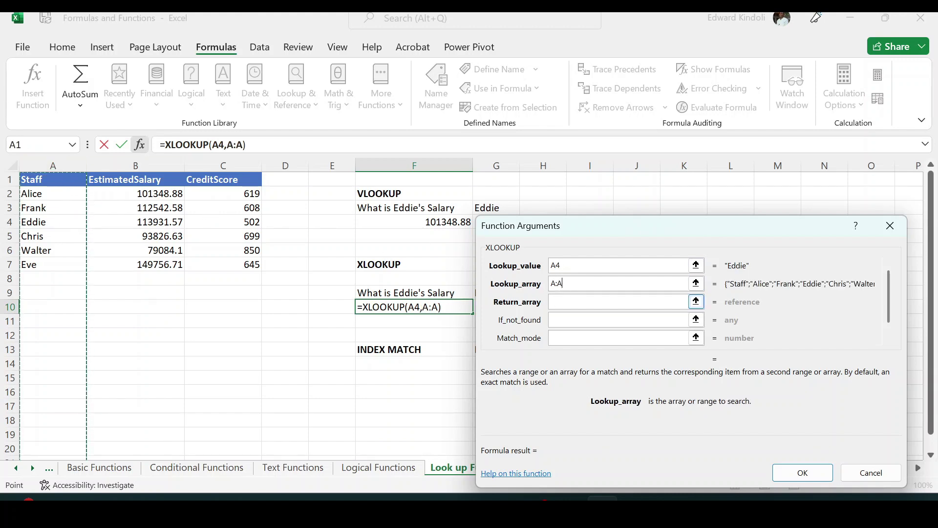
key(Tab)
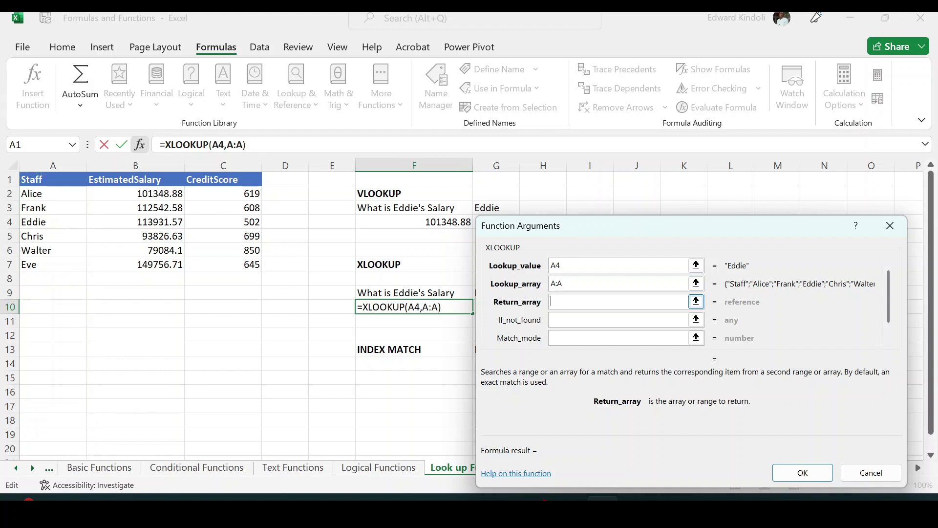
click(152, 166)
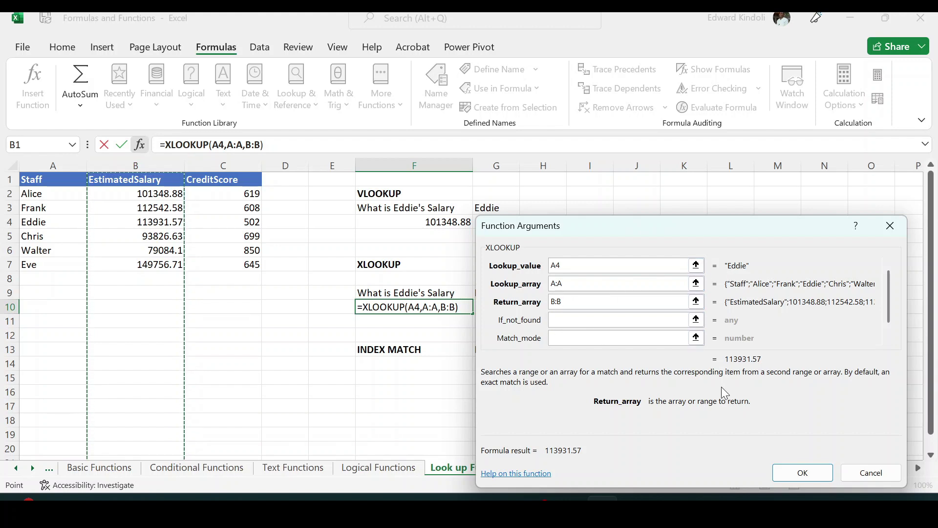
click(799, 470)
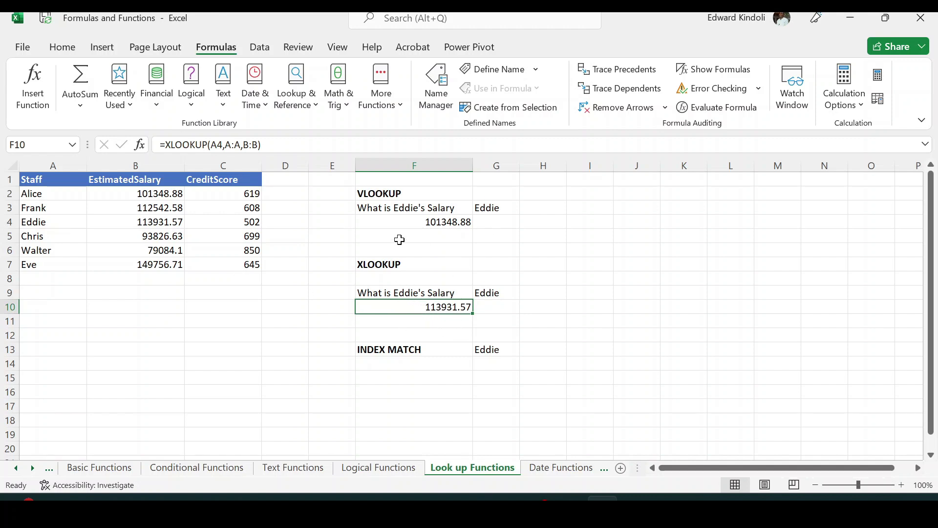
Step: Change the lookup value of the VLOOKUP in F4 to A4 and compare it with the XLOOKUP in F10
click(428, 222)
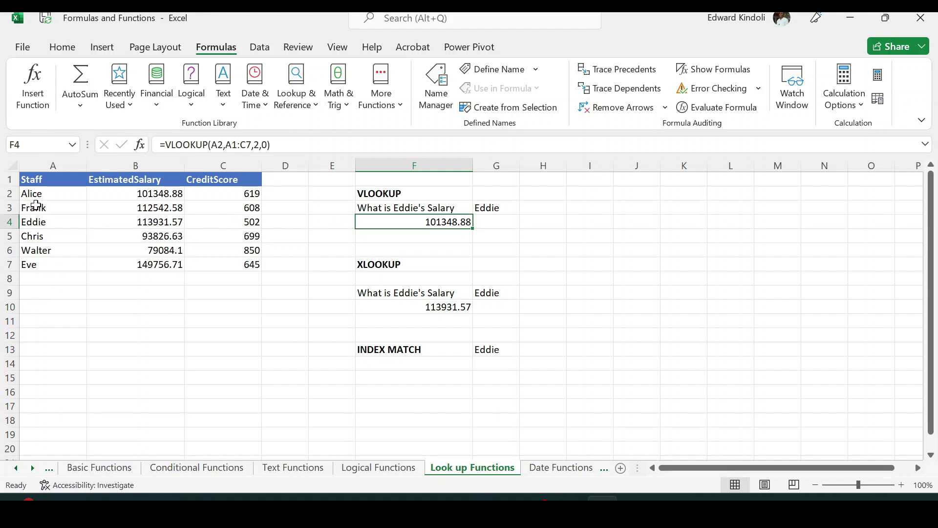
click(224, 144)
key(BackSpace)
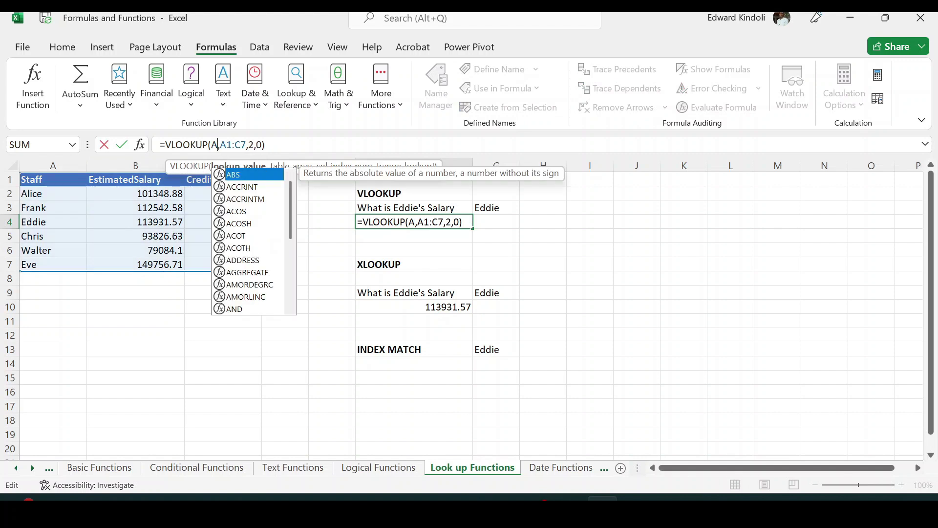
text(4)
key(Return)
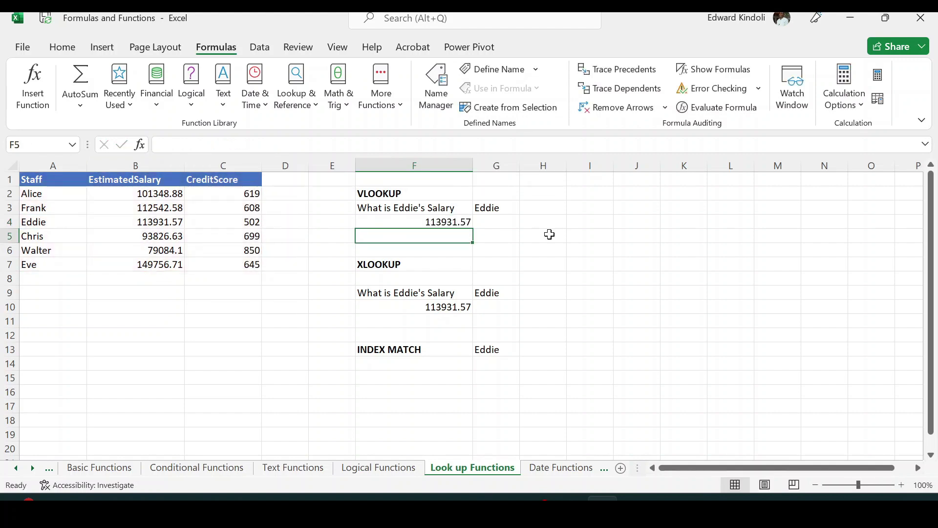
click(450, 222)
click(453, 306)
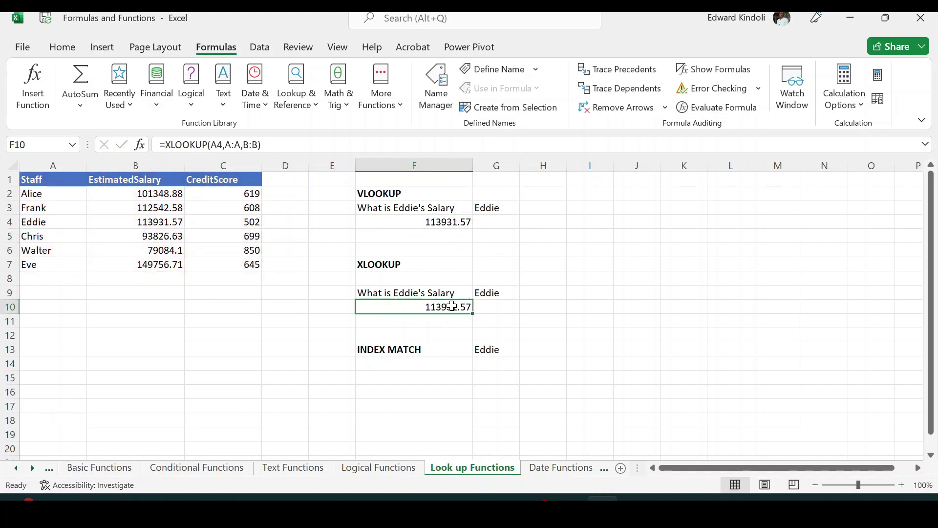
Step: Begin an INDEX formula in F15 with array B:B and a nested MATCH as the row number
click(372, 379)
text(=)
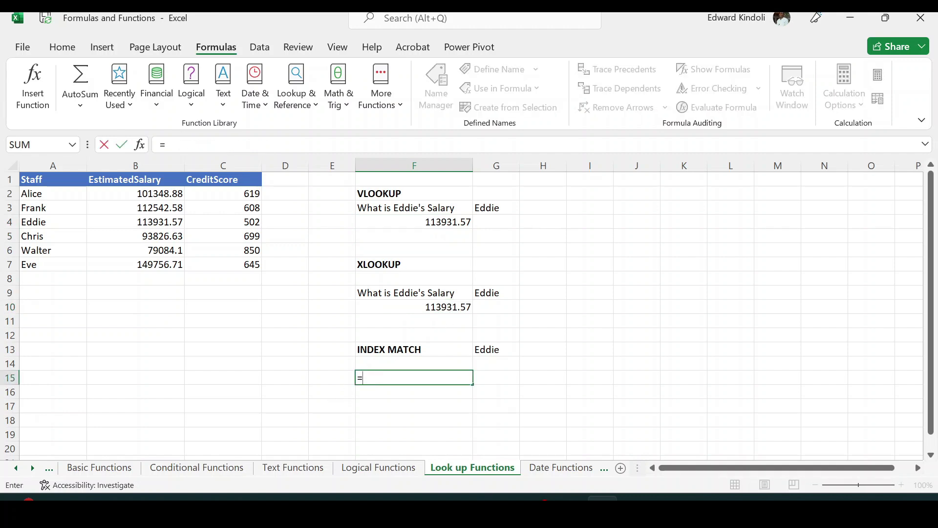
text(in)
key(Tab)
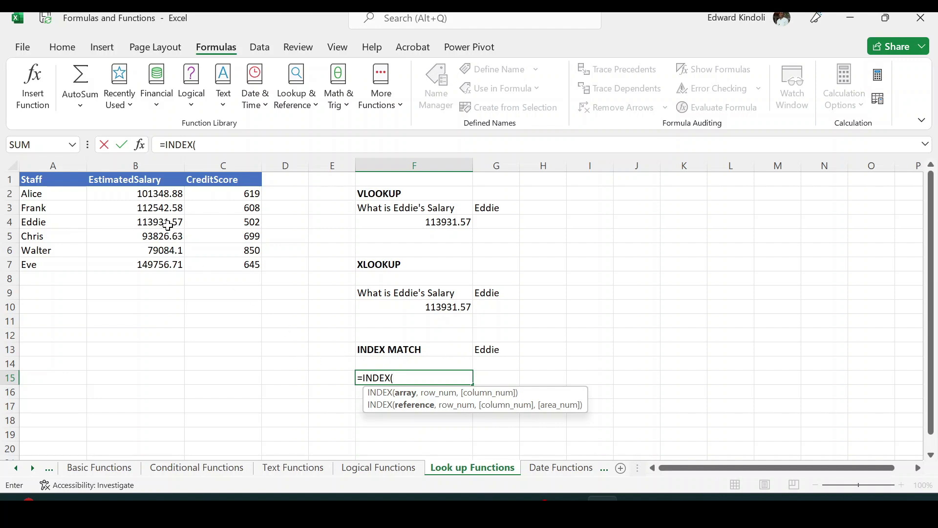
click(148, 163)
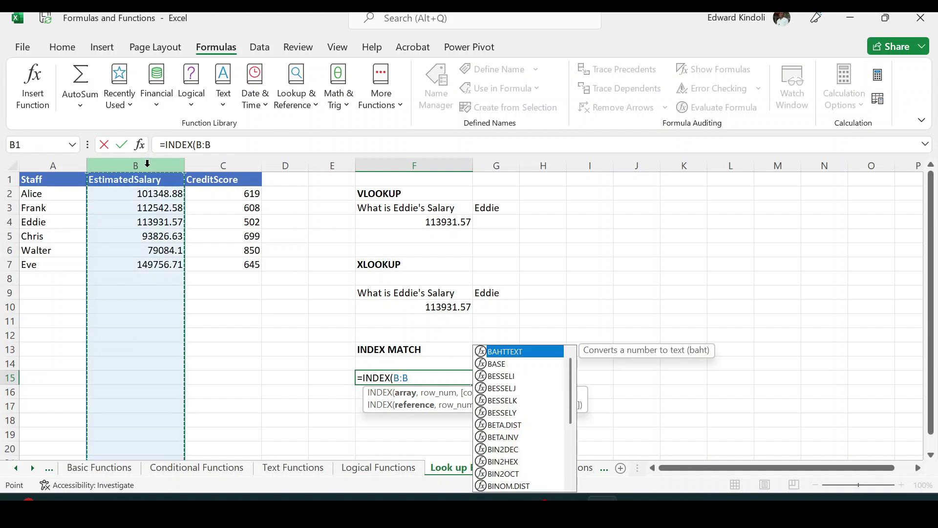
text(,mar)
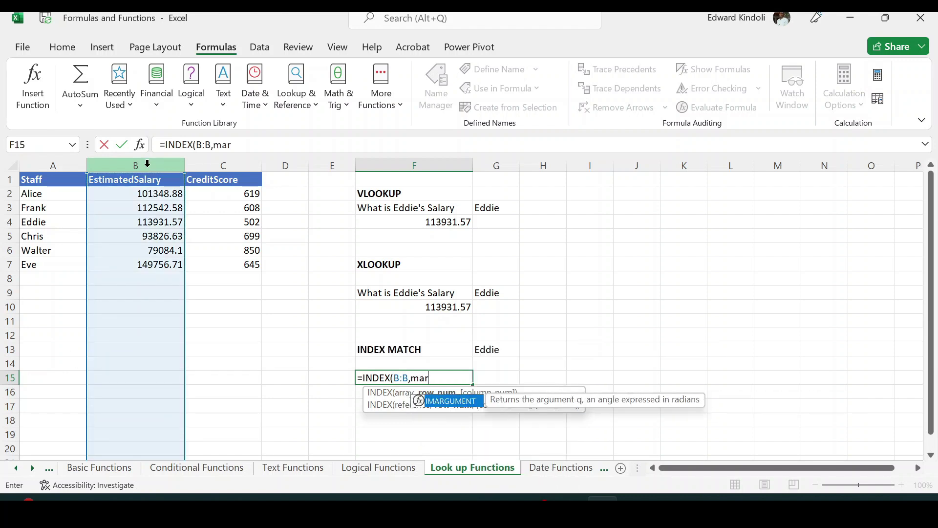
key(BackSpace)
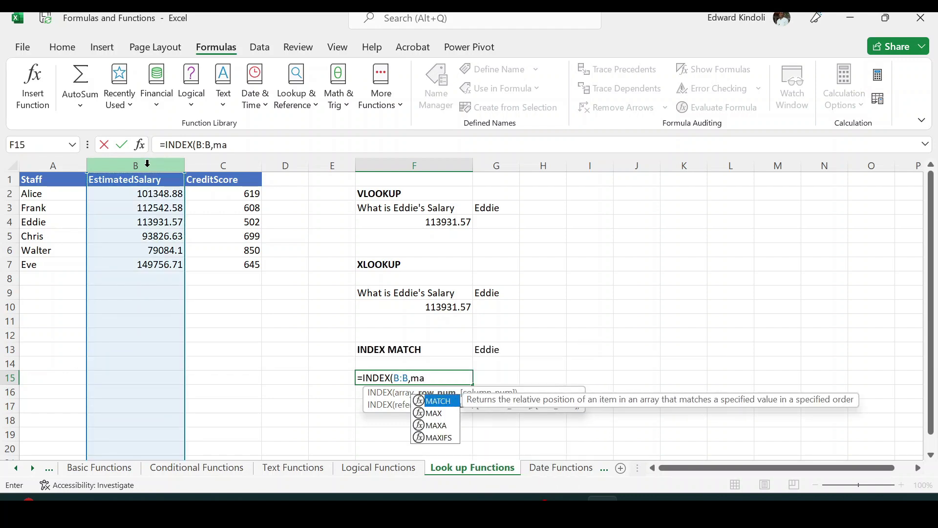
key(Tab)
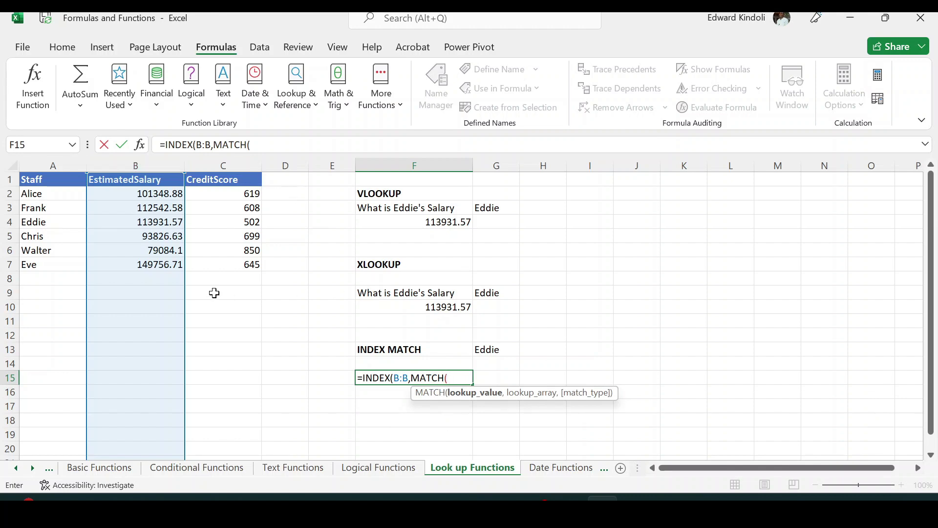
Step: Complete the MATCH in F15 with lookup value A4, lookup array A:A and match type 0, accepting the closing-parenthesis correction
click(47, 224)
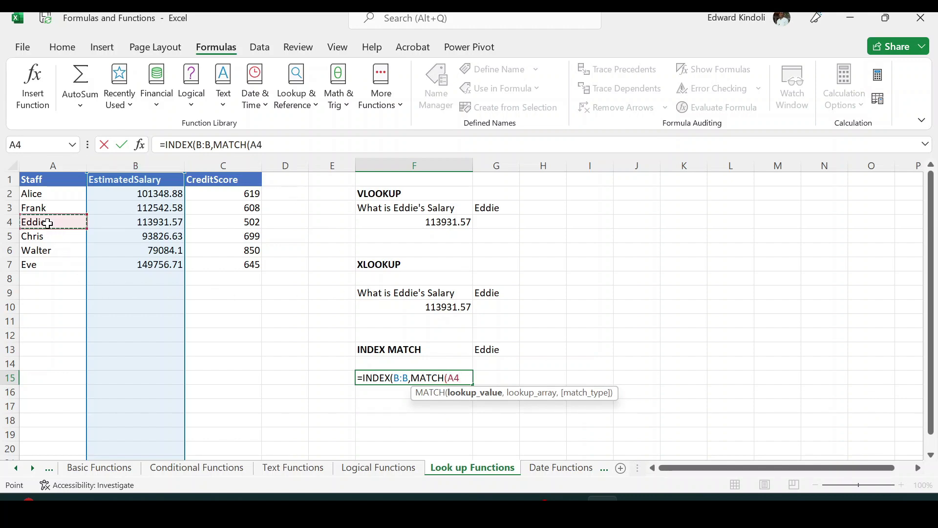
text(,)
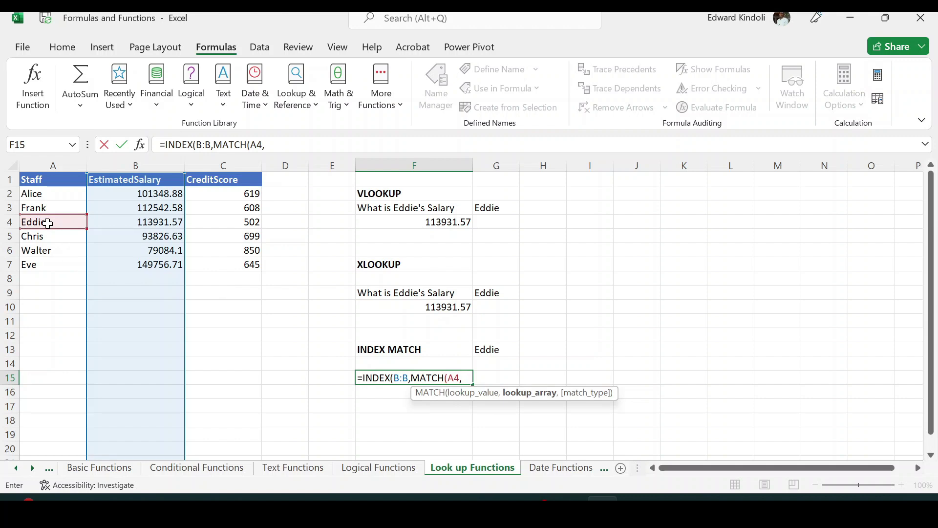
click(51, 165)
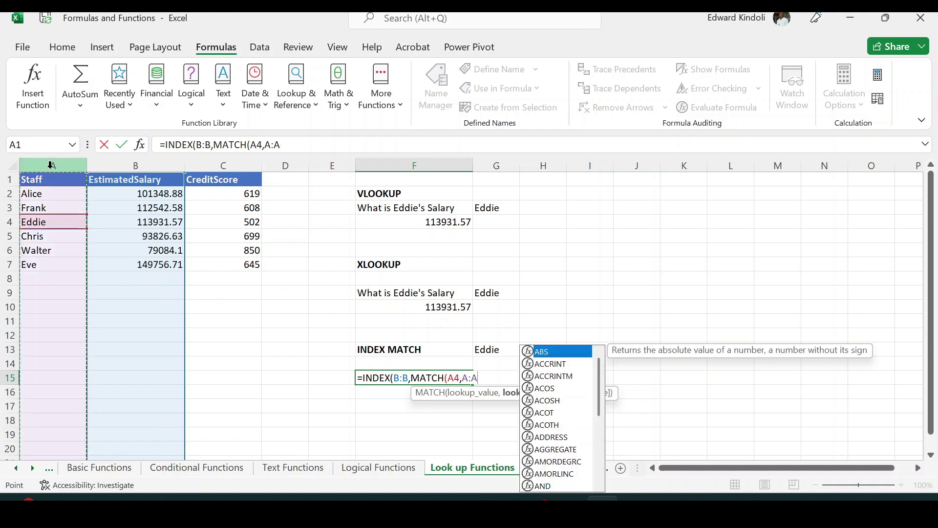
text(,)
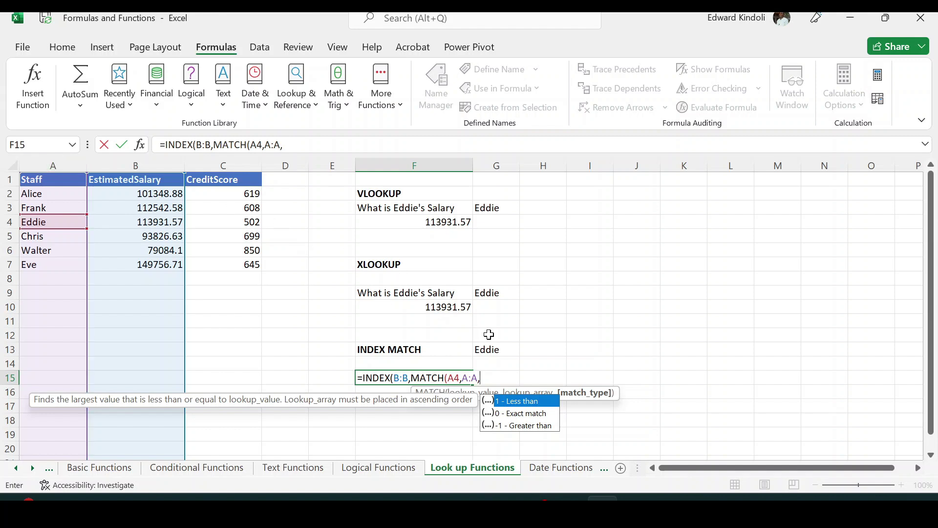
text(0))
key(Return)
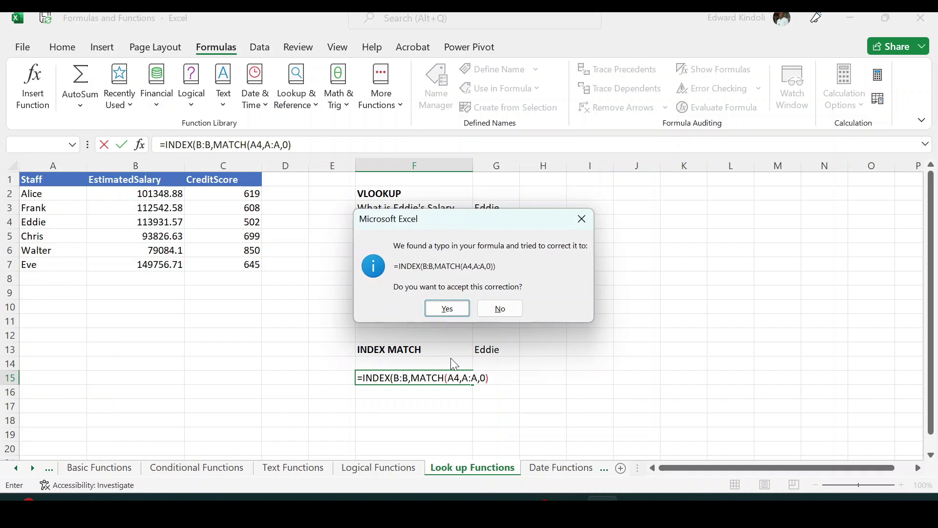
click(447, 309)
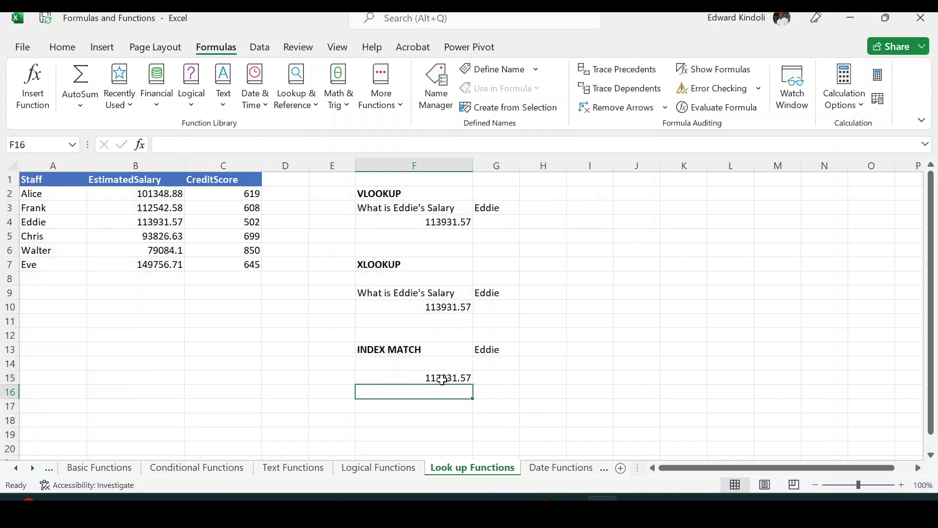
Step: Review the INDEX MATCH formula in F15 and the Staff column it searches
click(301, 145)
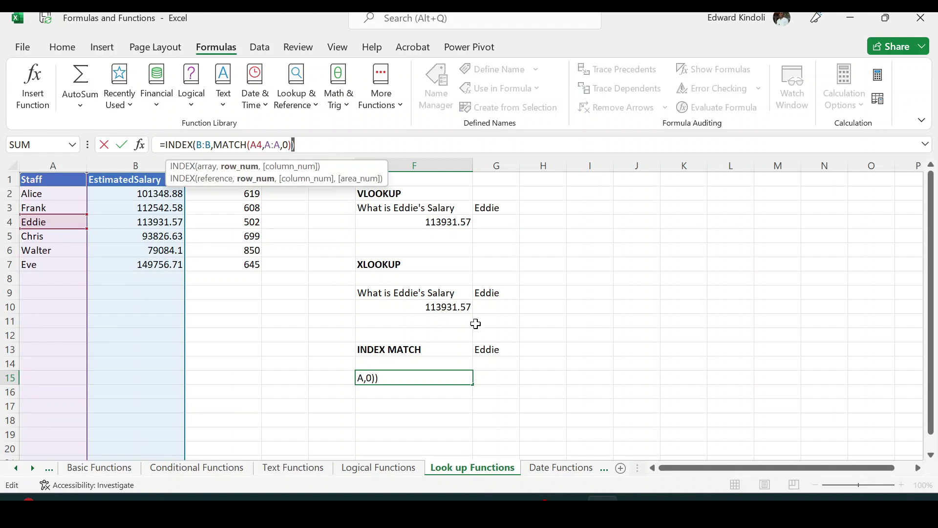
click(495, 374)
click(448, 379)
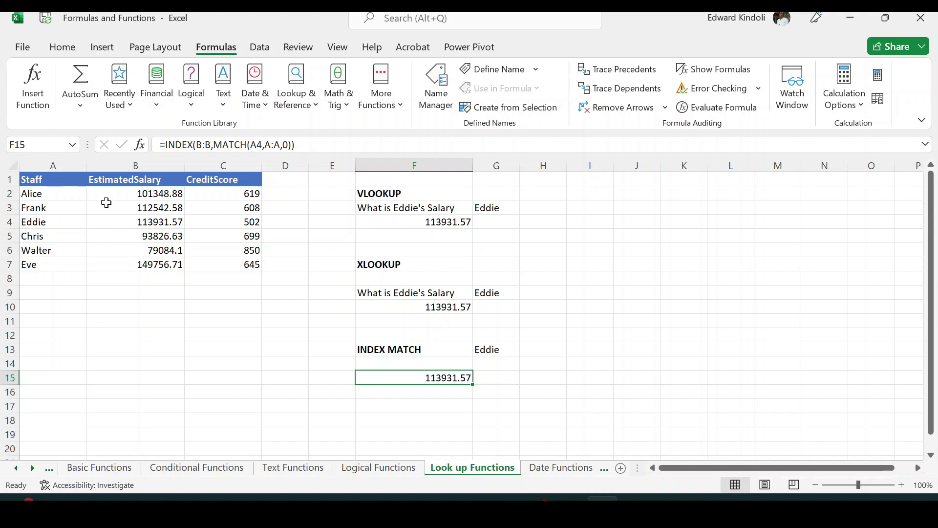
click(54, 163)
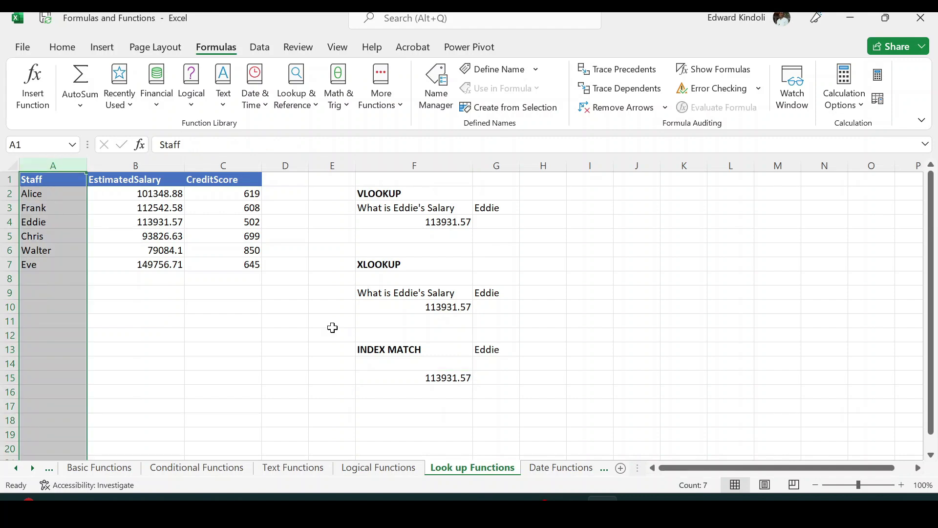
click(416, 351)
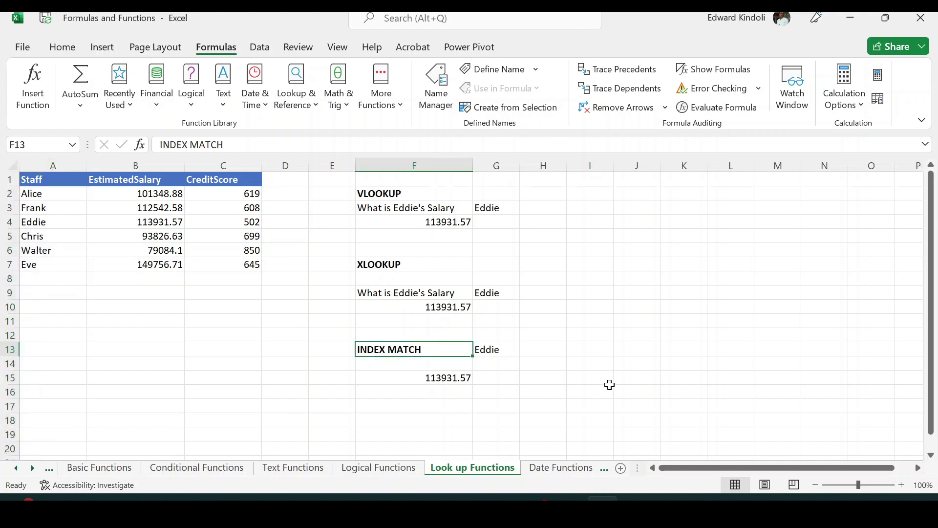
Step: Enter the TODAY function in D3 of the Date Functions sheet
click(557, 468)
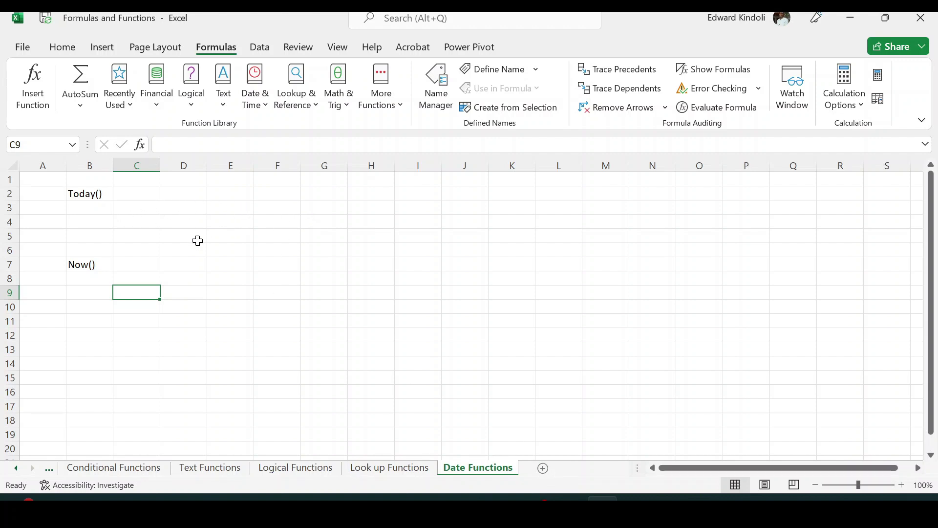
click(172, 211)
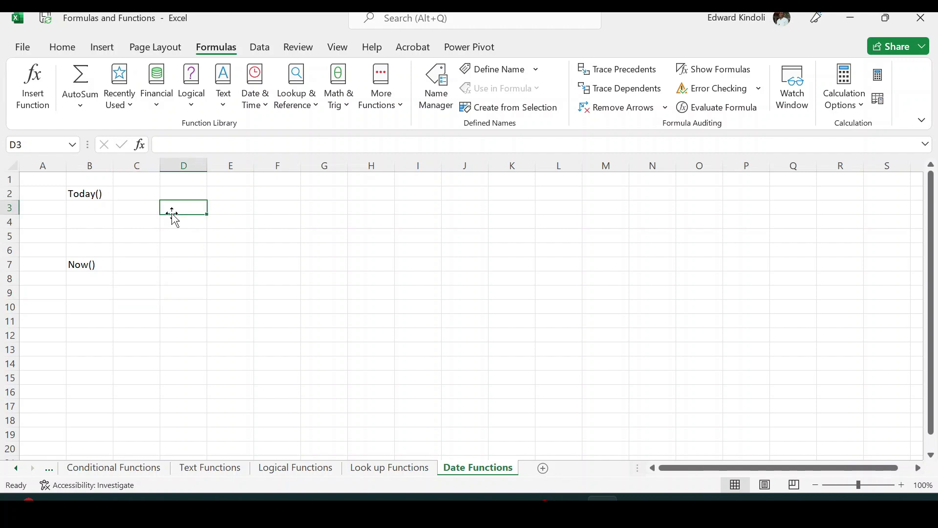
text(=to)
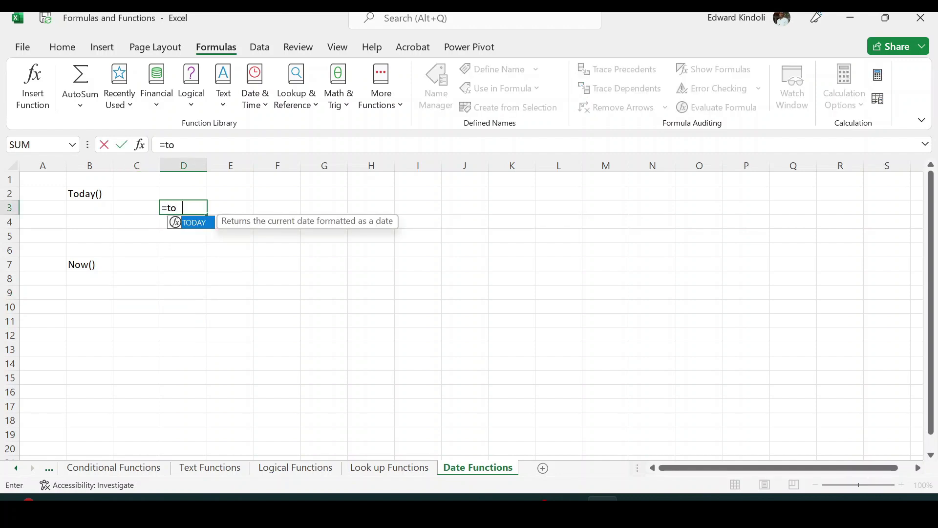
text(day())
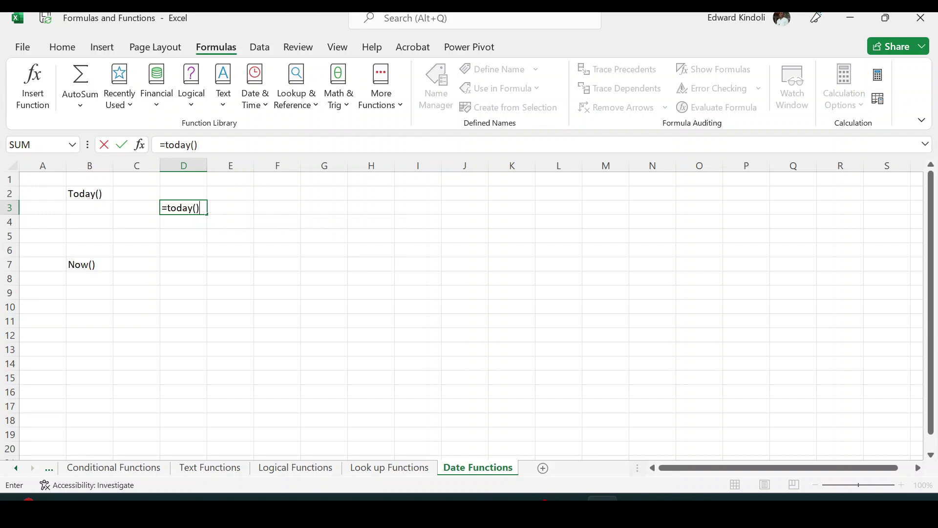
key(Return)
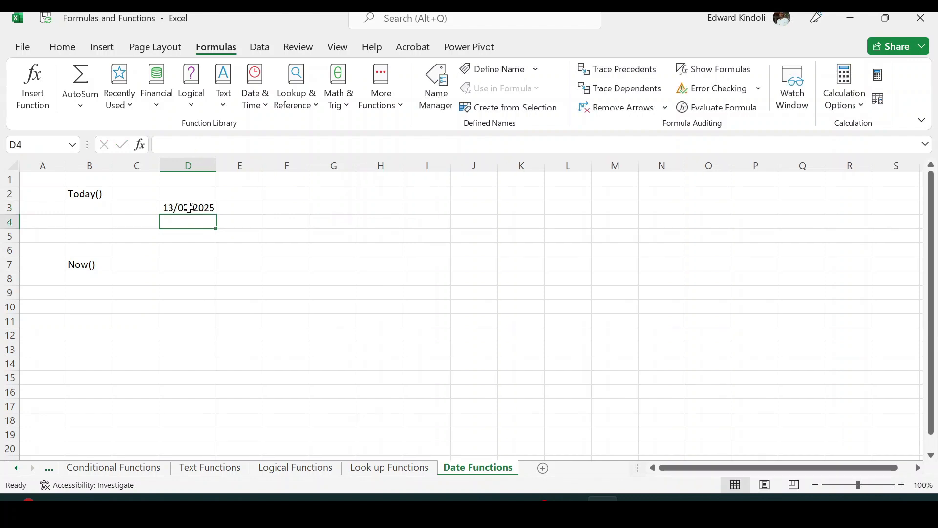
Step: Enter the NOW function in D7, in the same row as the Now() label
click(185, 266)
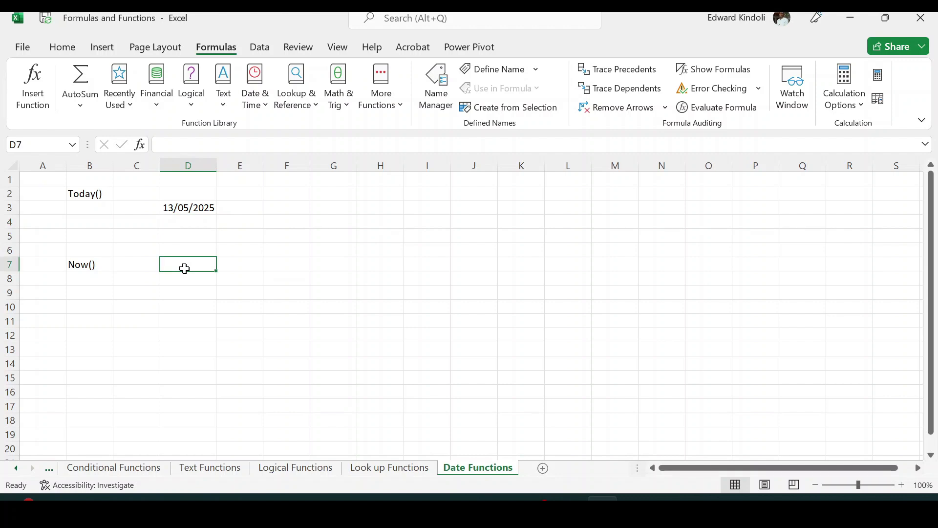
text(=now)
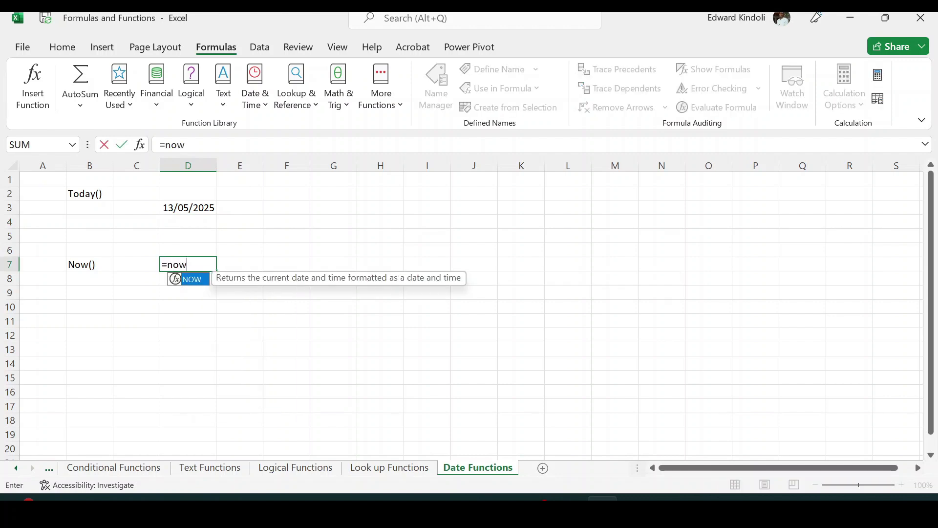
key(Tab)
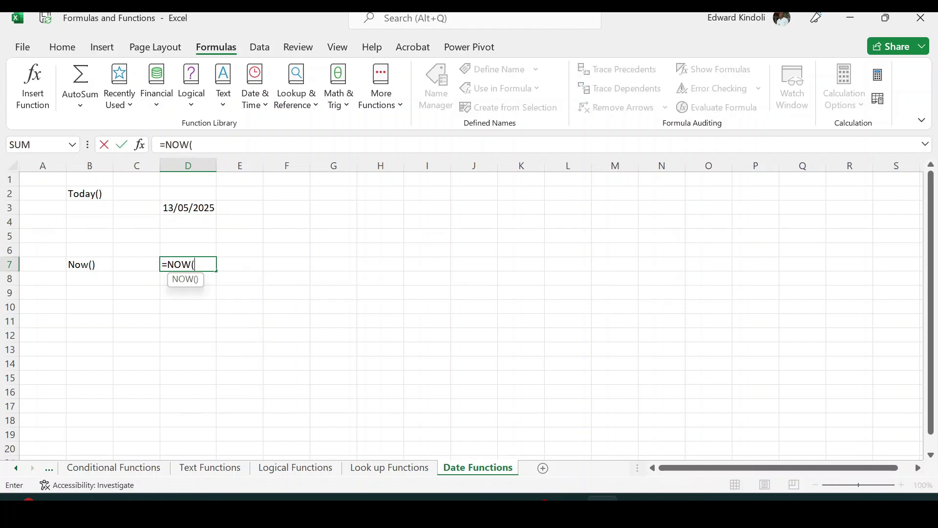
text())
key(Return)
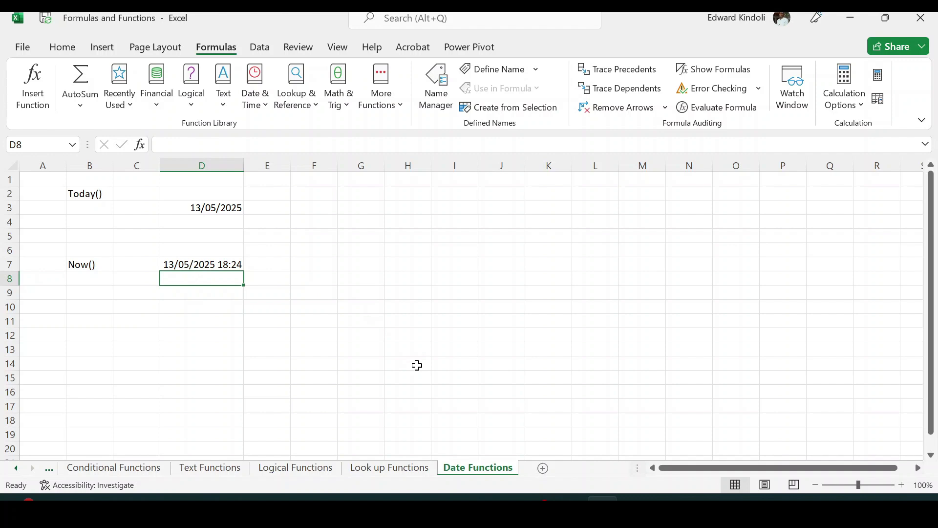
click(416, 366)
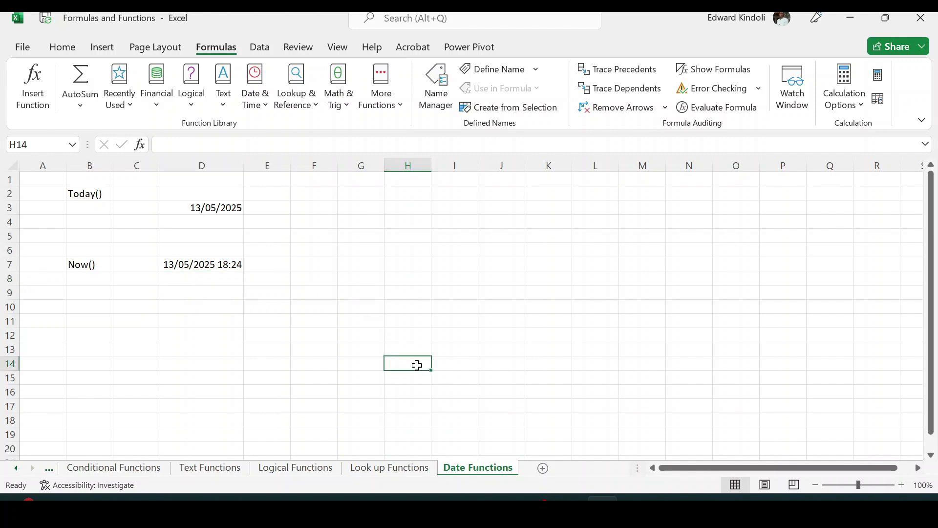